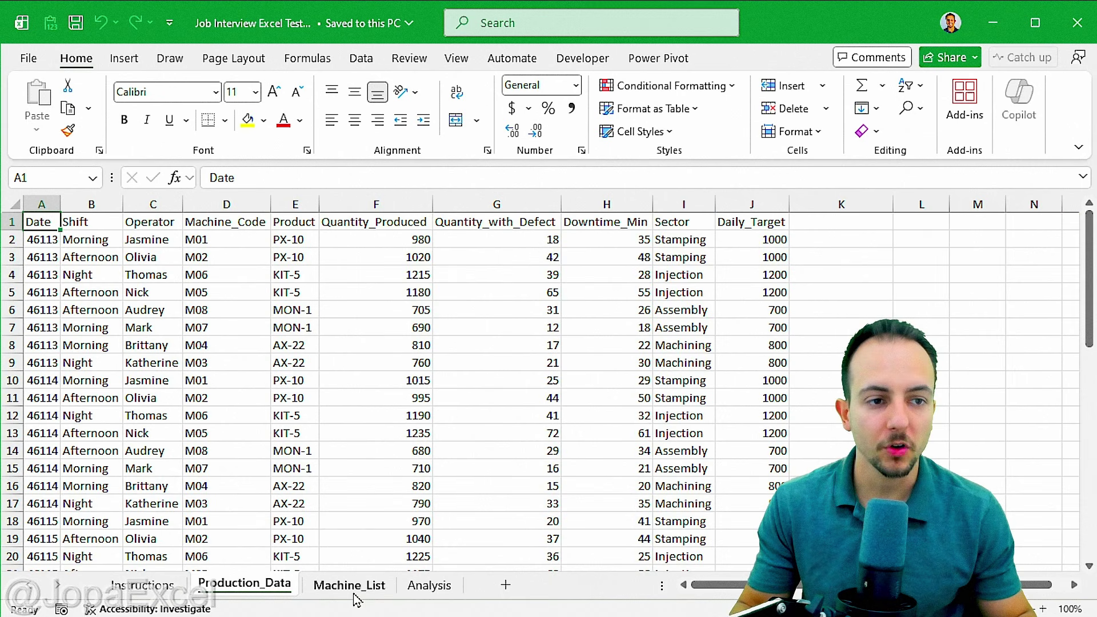
# Step: Look through the Machine_List, Analysis and Production_Data worksheets
pyautogui.click(354, 589)
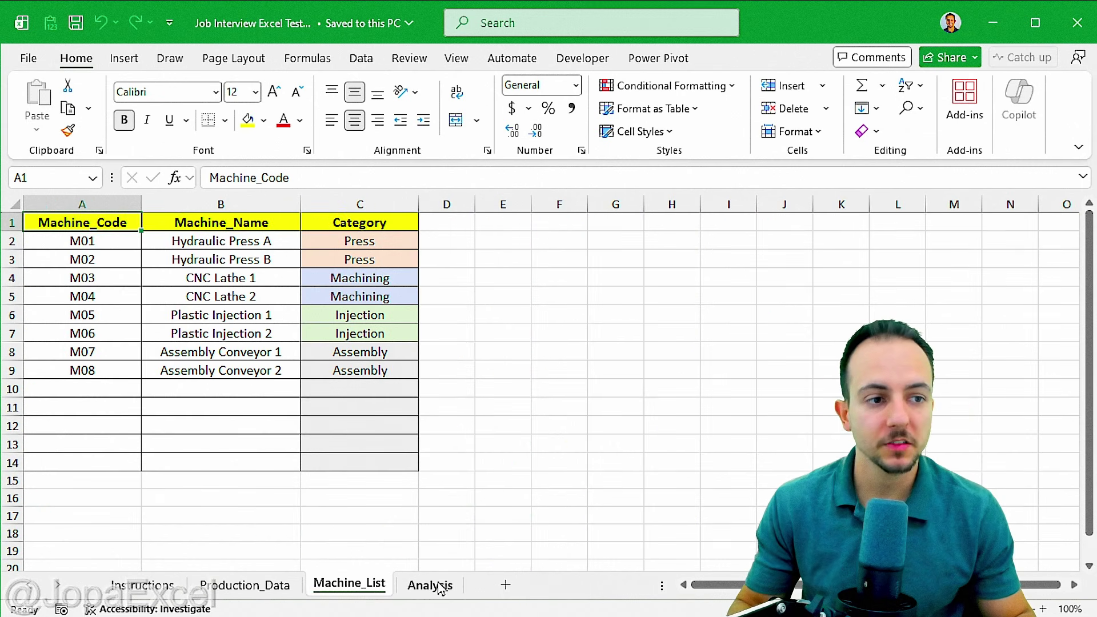
pyautogui.click(441, 588)
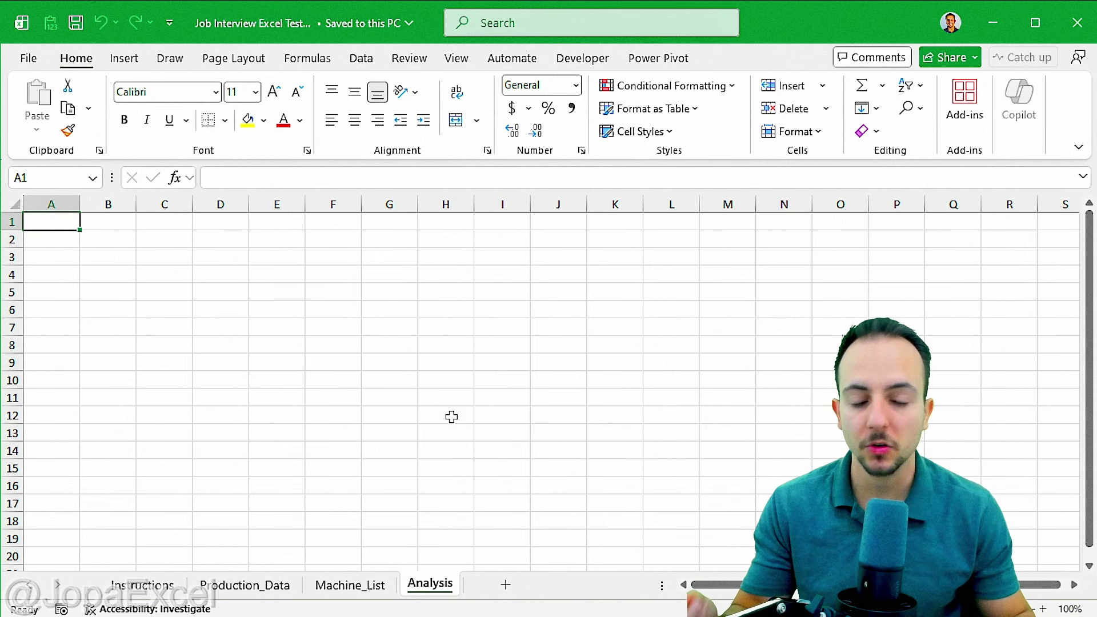
pyautogui.click(343, 586)
pyautogui.click(246, 586)
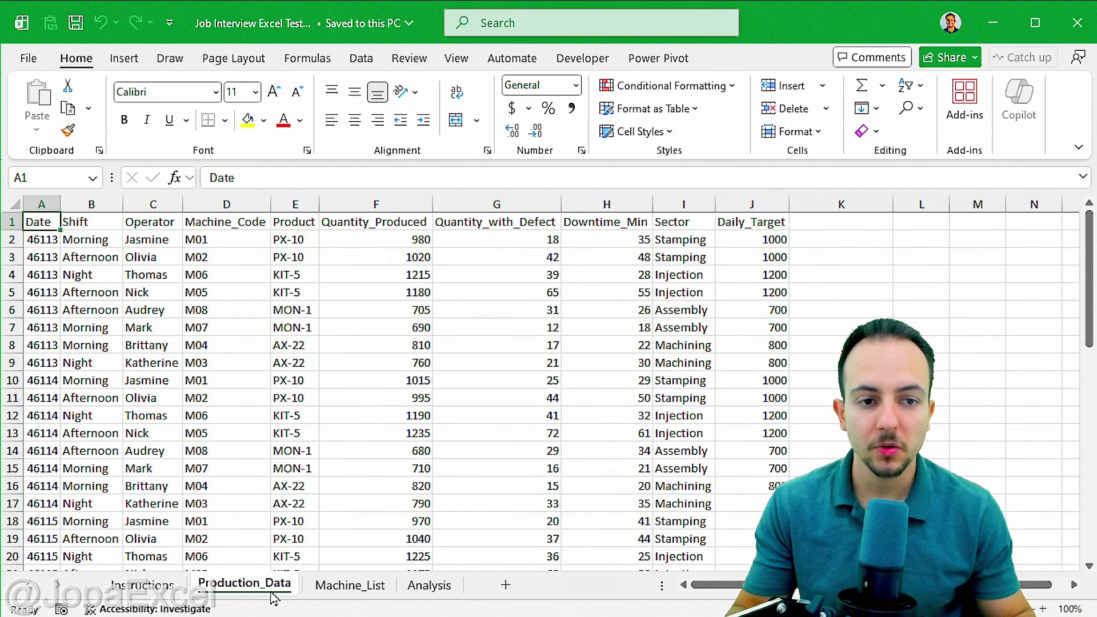
# Step: Read the test objective, suggested duration and dataset organization task on the Instructions worksheet
pyautogui.click(177, 588)
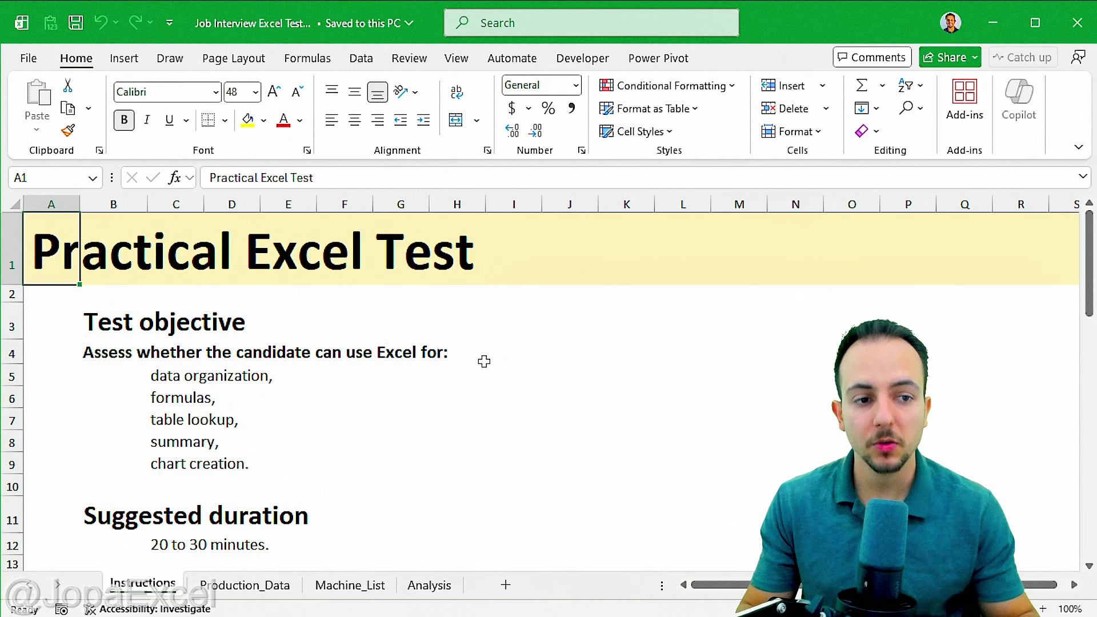
pyautogui.scroll(-3, 484, 362)
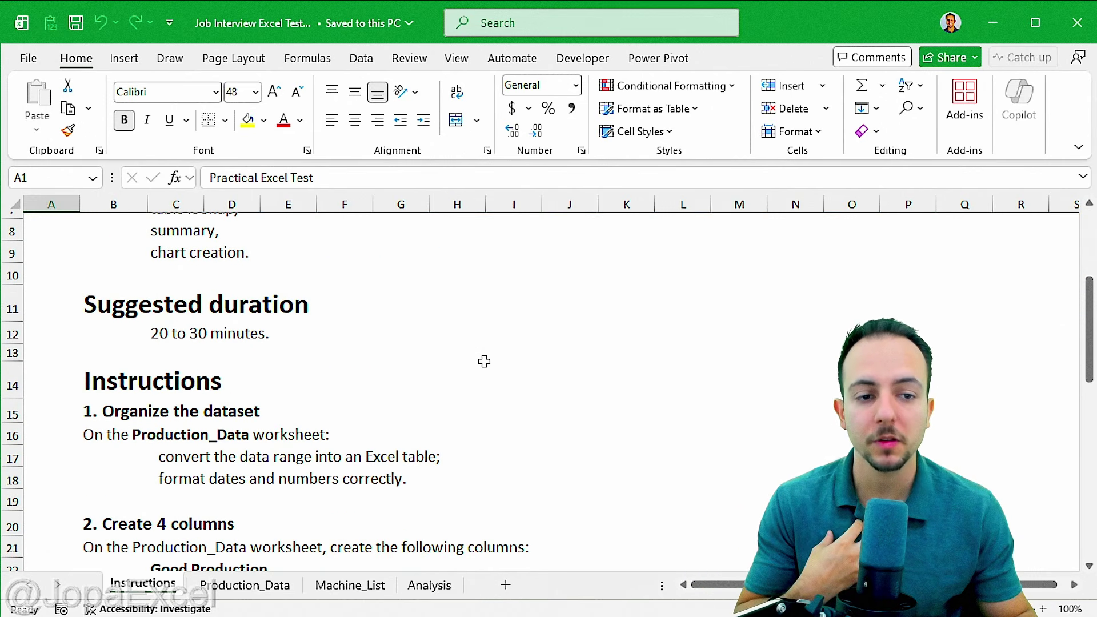
pyautogui.scroll(3, 484, 362)
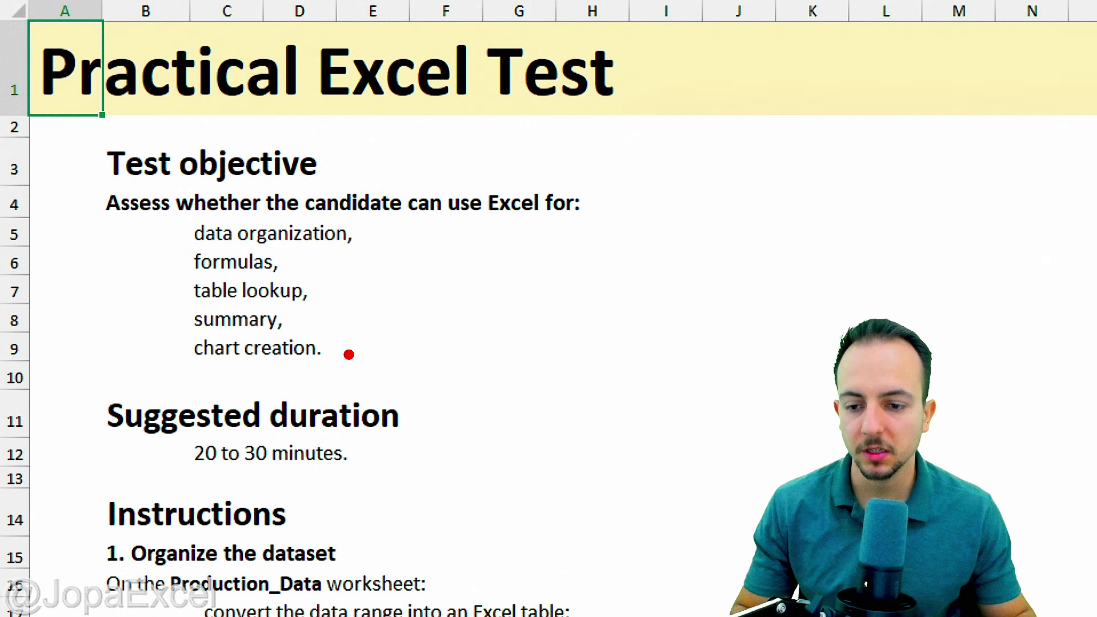
pyautogui.scroll(-2, 410, 549)
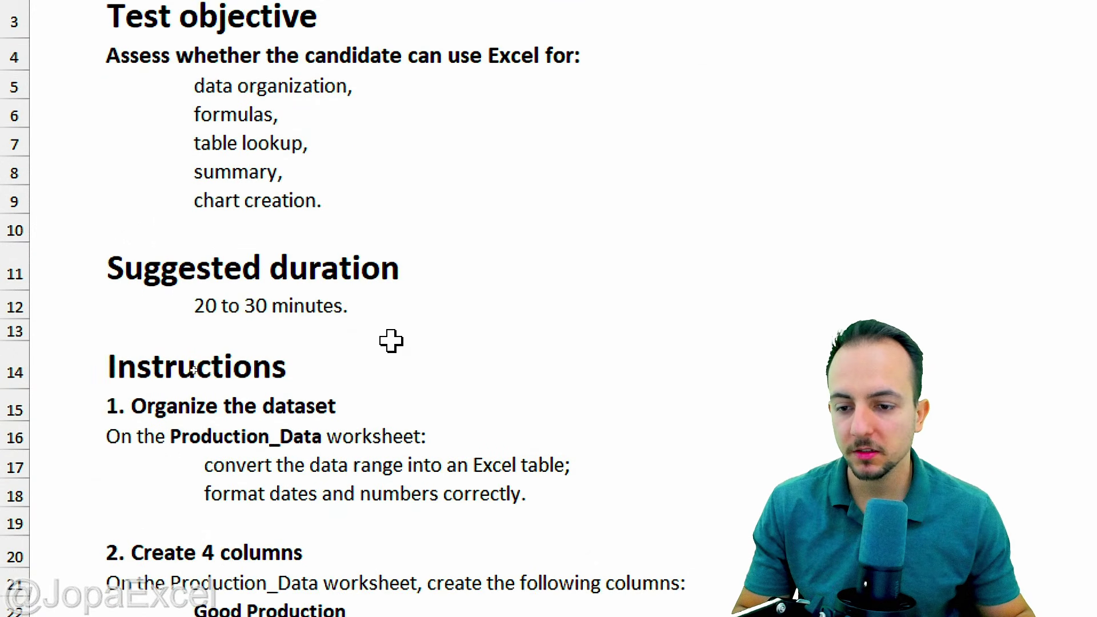
pyautogui.scroll(-3, 391, 341)
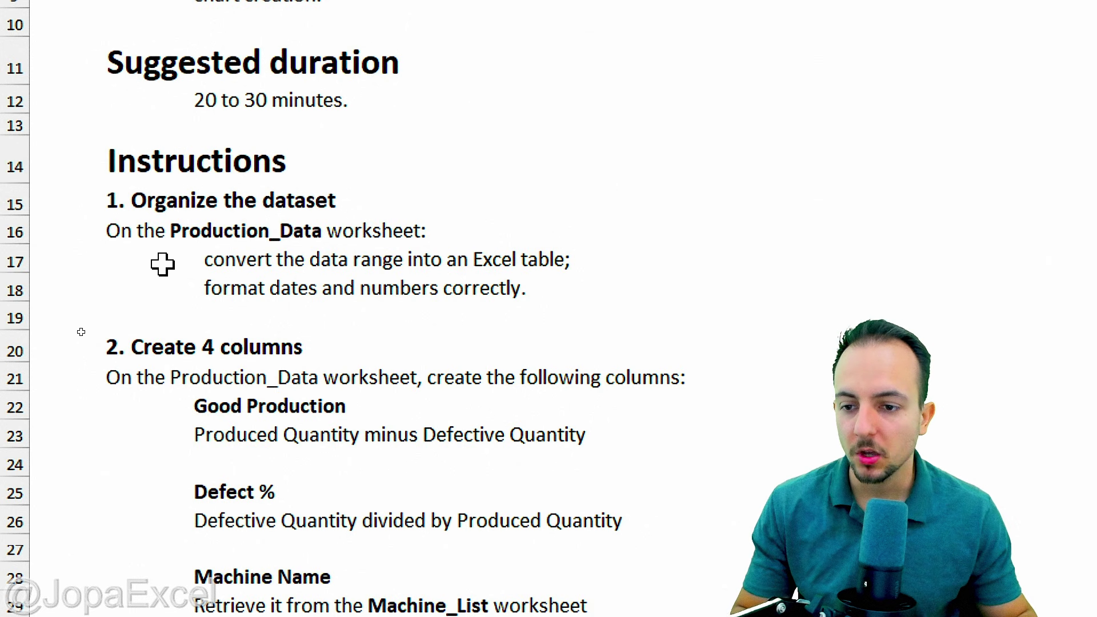
pyautogui.moveTo(175, 252); pyautogui.dragTo(333, 257)
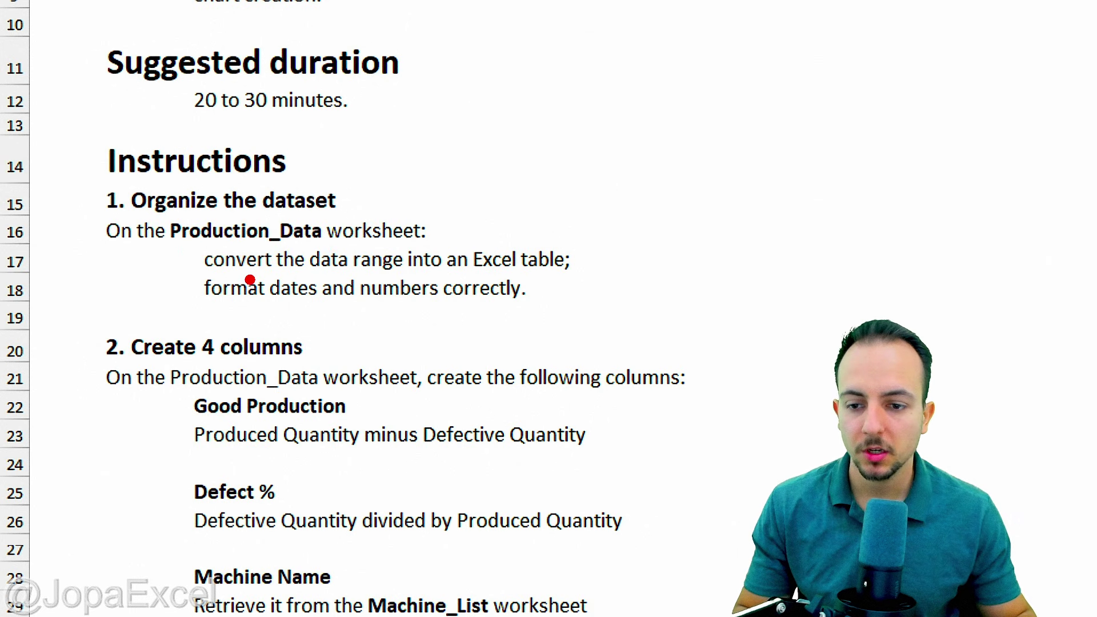
pyautogui.moveTo(205, 282); pyautogui.dragTo(586, 281)
pyautogui.moveTo(574, 242); pyautogui.dragTo(612, 215)
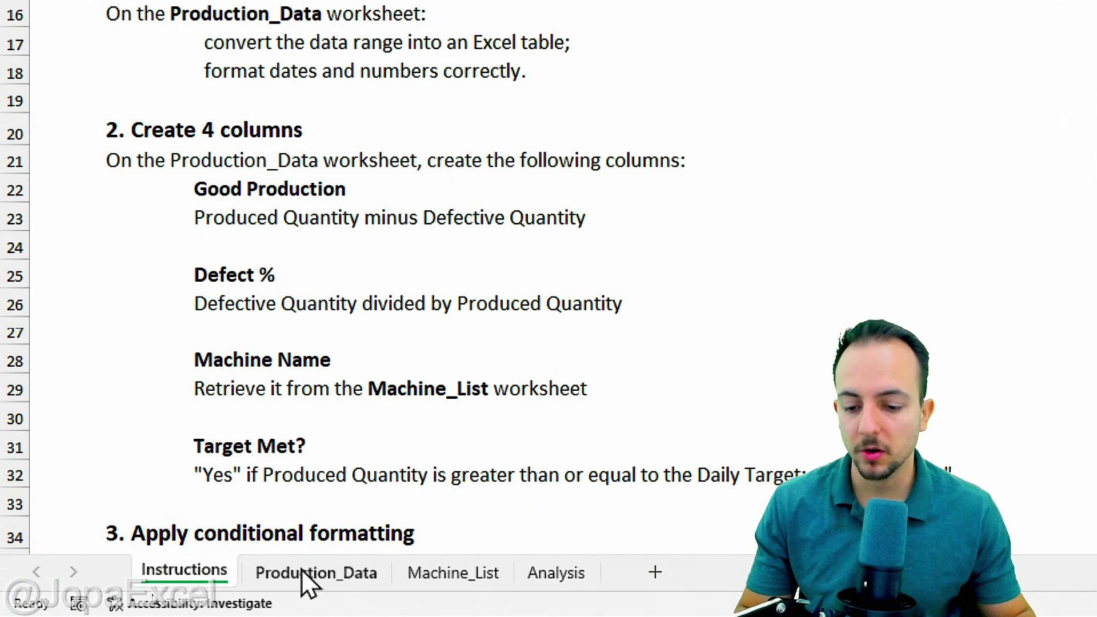
# Step: Examine the full extent of the data range on the Production_Data worksheet, from the header row to the last record
pyautogui.click(331, 576)
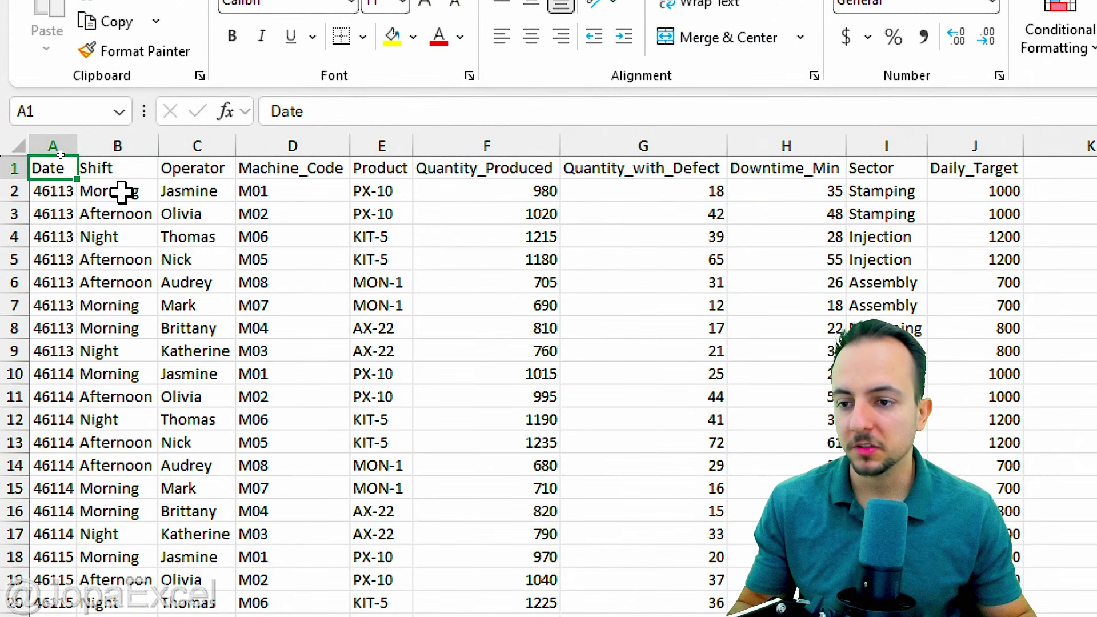
pyautogui.moveTo(58, 168); pyautogui.dragTo(1040, 534)
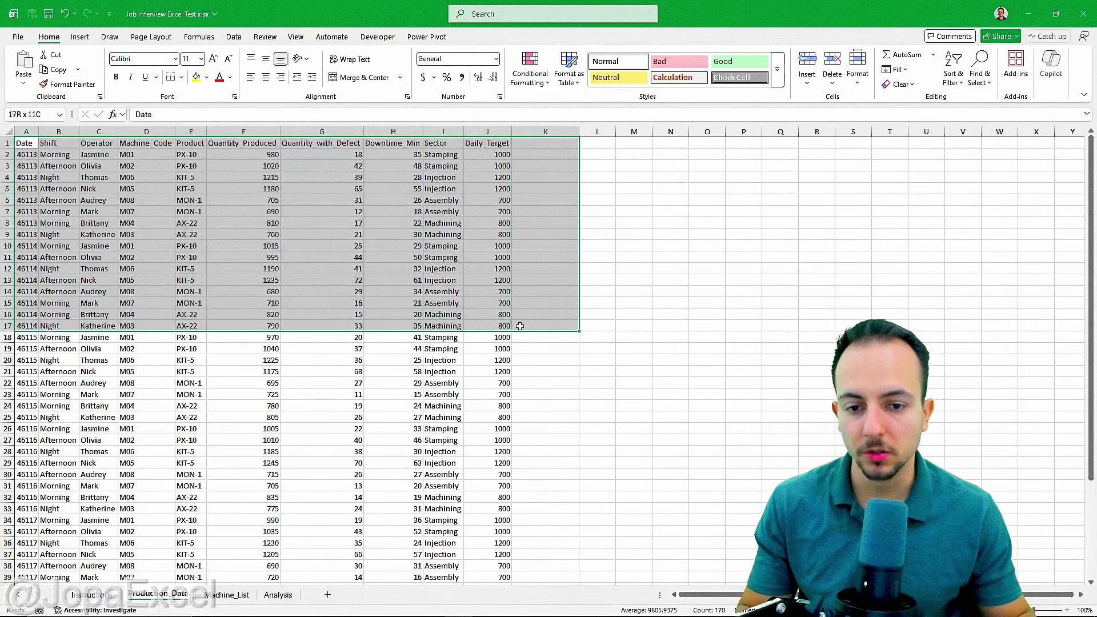
pyautogui.moveTo(520, 326); pyautogui.dragTo(496, 566)
pyautogui.scroll(-5, 551, 497)
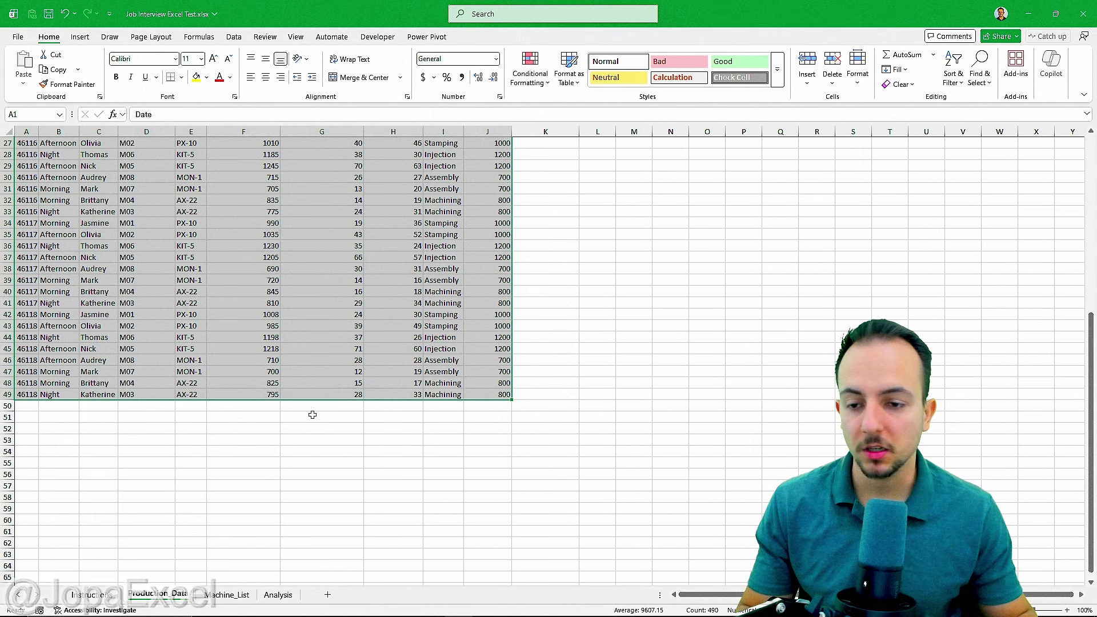
pyautogui.scroll(9, 313, 415)
# Step: Convert the production data range $A$1:$J$49 into an Excel table with headers
pyautogui.click(193, 298)
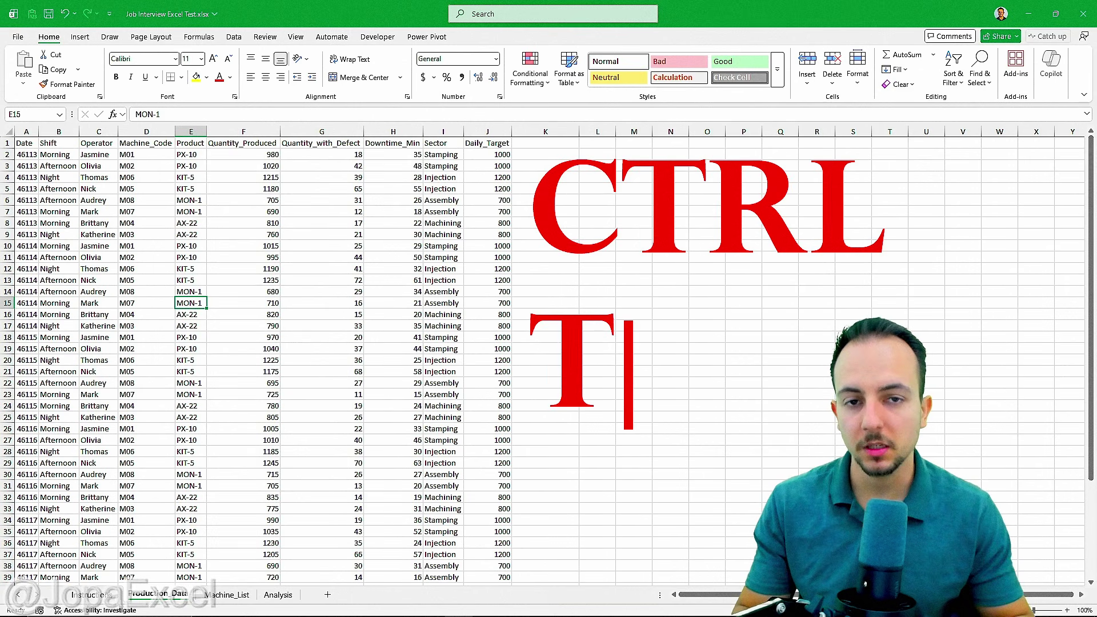
pyautogui.hotkey('ctrl', 't')
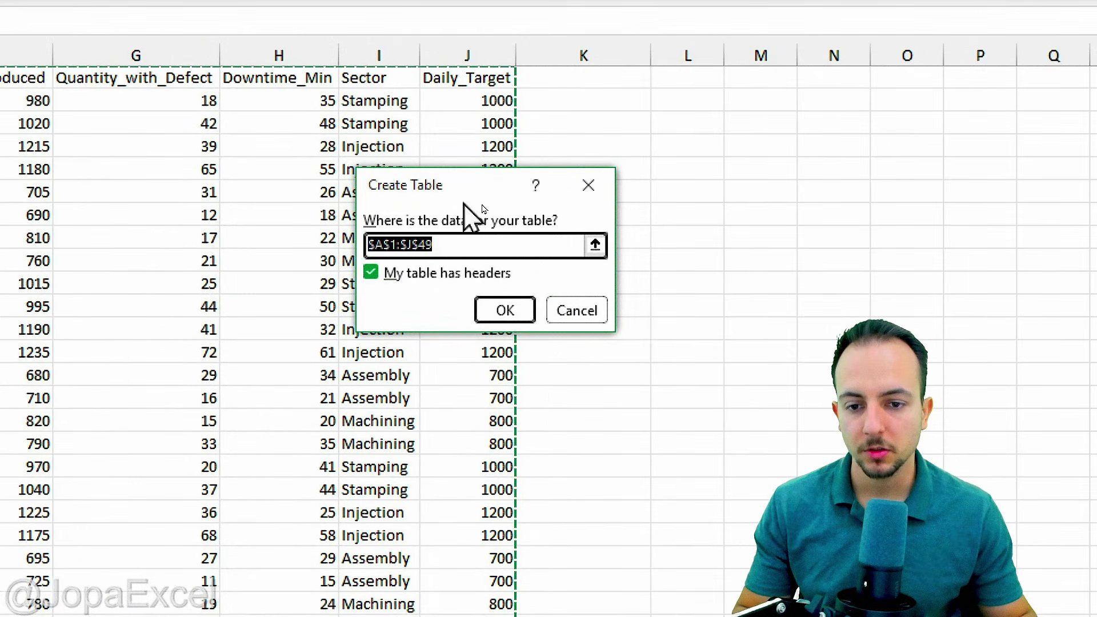
pyautogui.moveTo(486, 208)
pyautogui.mouseDown()
pyautogui.moveTo(472, 201)
pyautogui.moveTo(482, 205)
pyautogui.mouseUp()
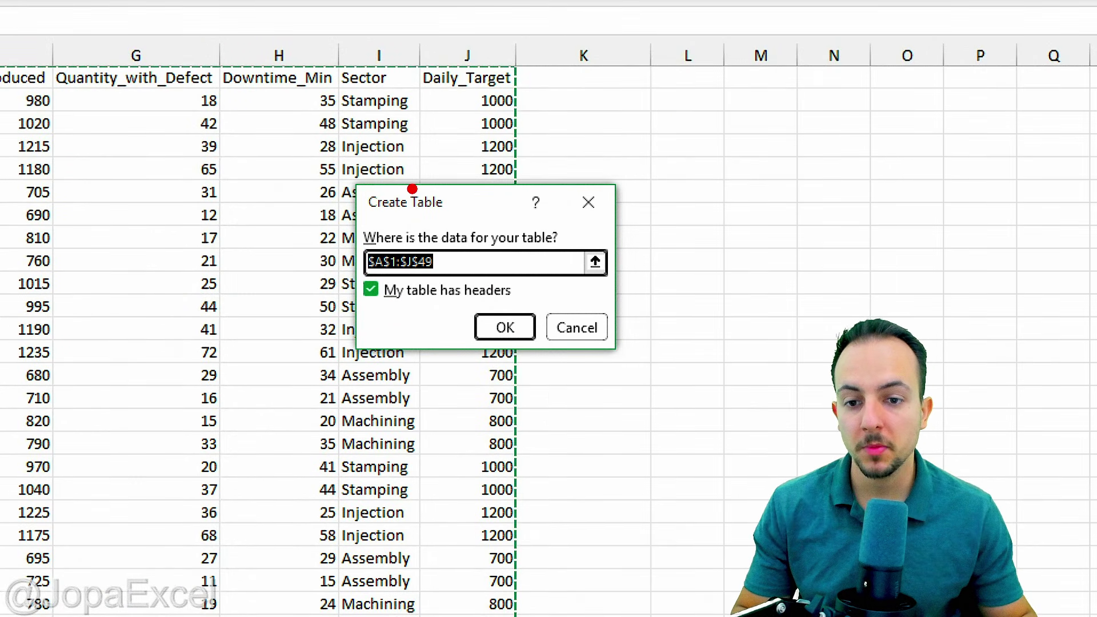
pyautogui.moveTo(392, 171)
pyautogui.mouseDown()
pyautogui.moveTo(372, 189)
pyautogui.moveTo(388, 196)
pyautogui.mouseUp()
pyautogui.click(405, 262)
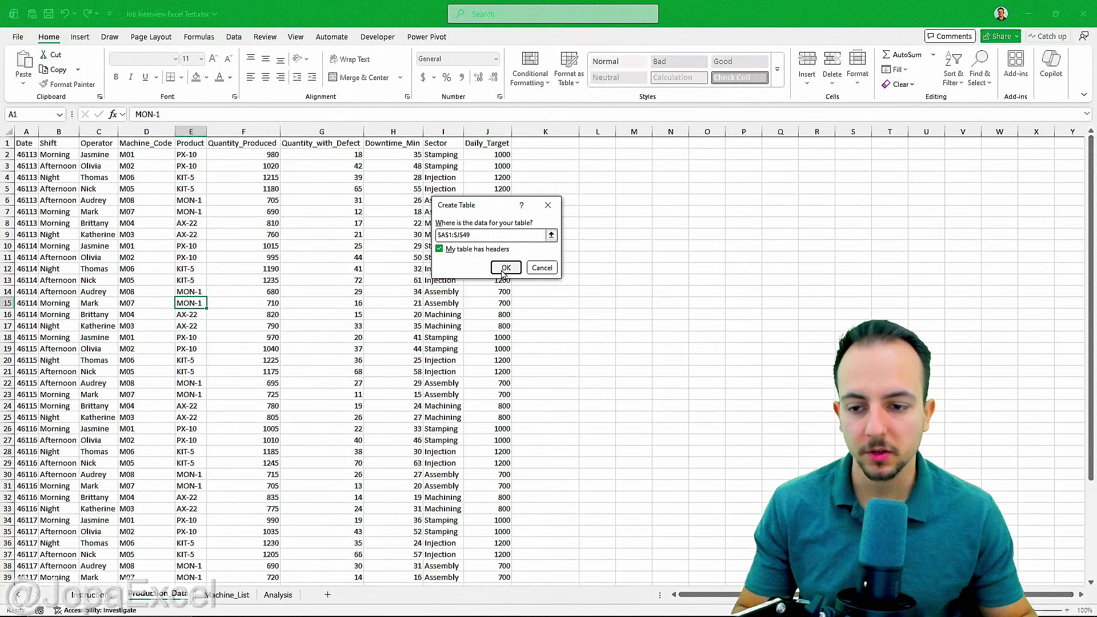
pyautogui.click(505, 328)
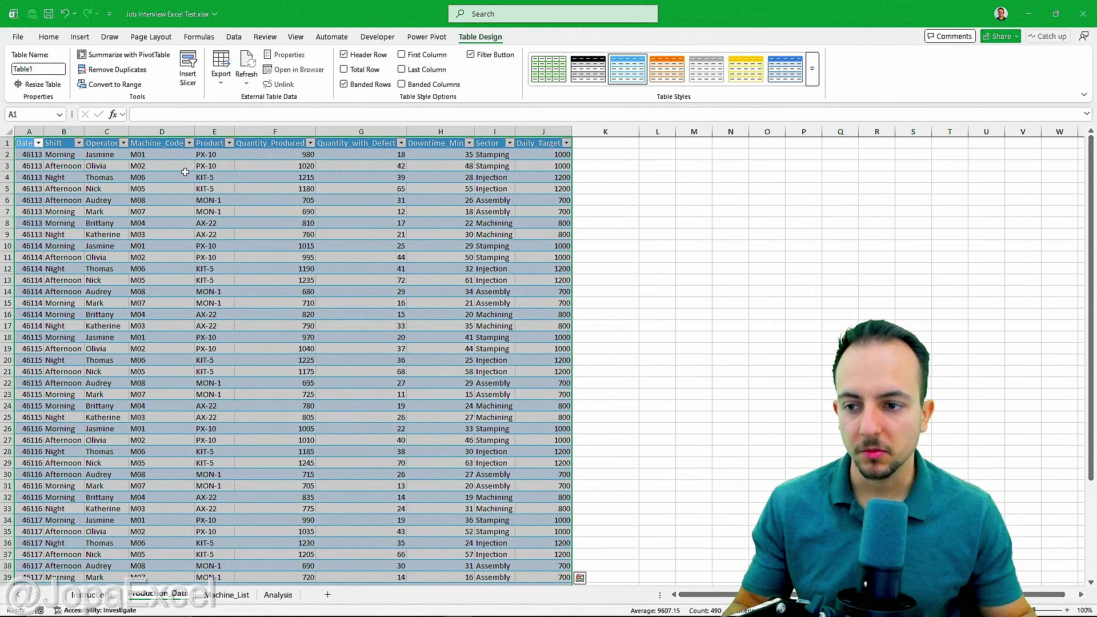
pyautogui.click(24, 145)
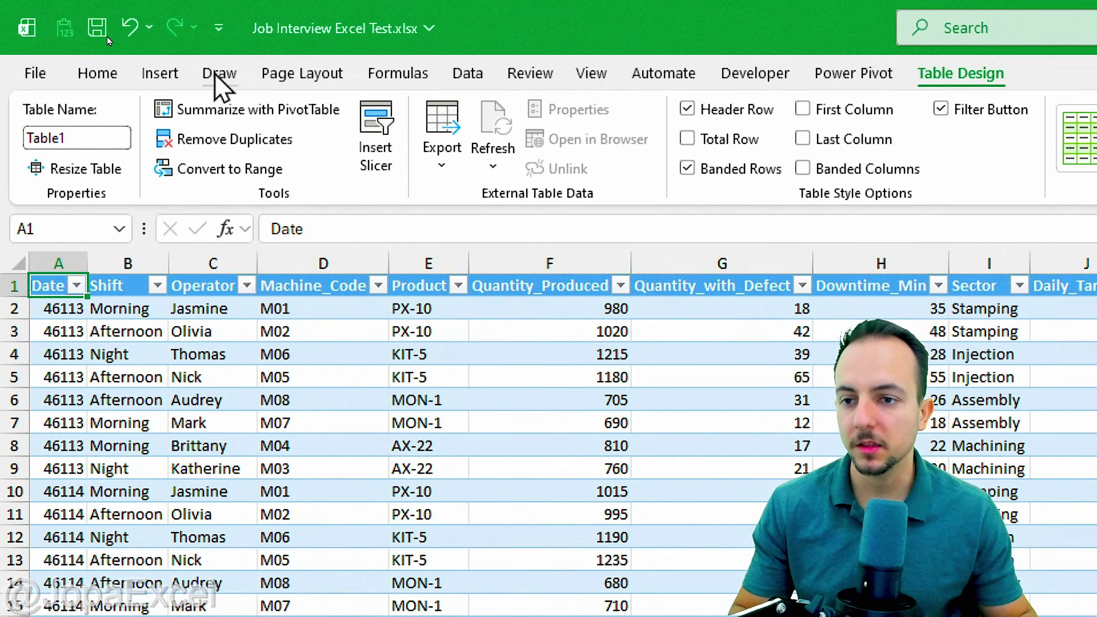
# Step: Review the date and number formatting requirement on the Instructions worksheet
pyautogui.click(170, 79)
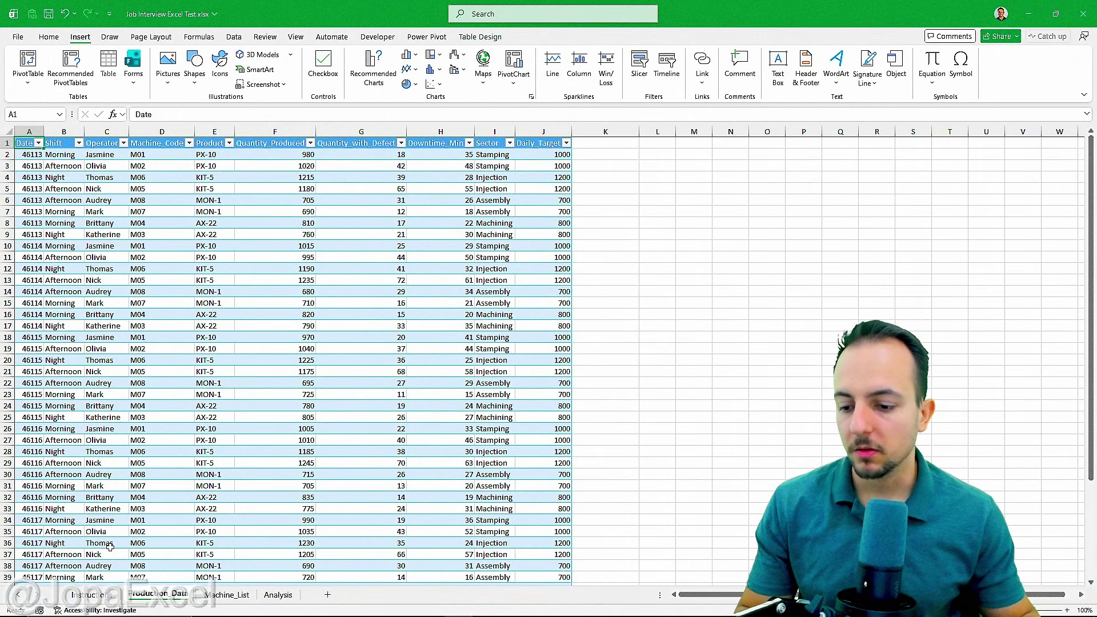
pyautogui.click(93, 595)
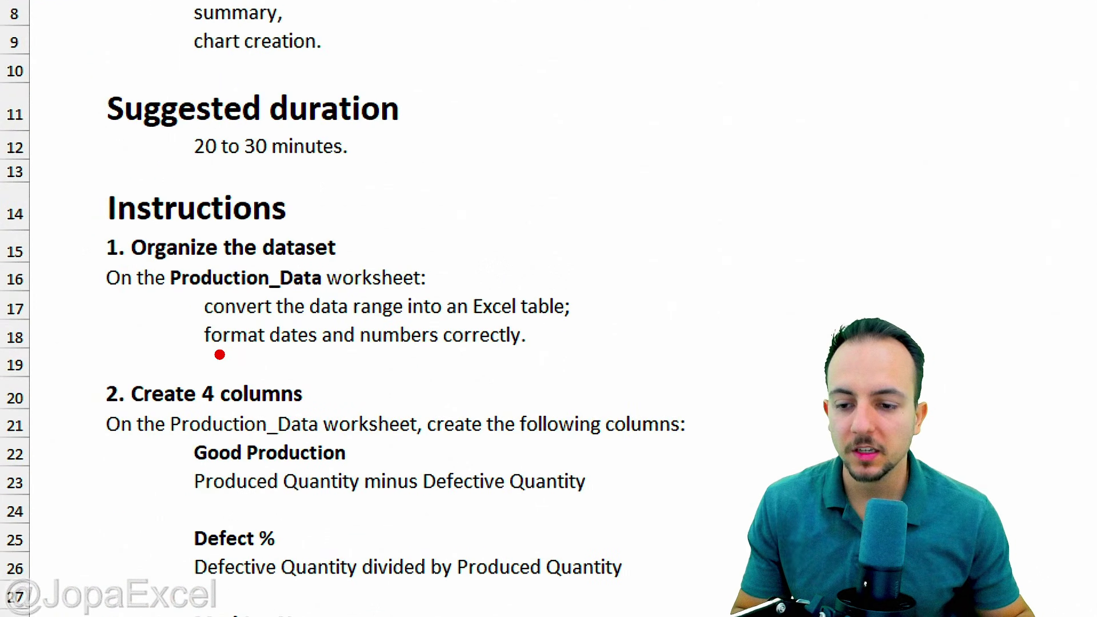
pyautogui.moveTo(201, 357); pyautogui.dragTo(558, 351)
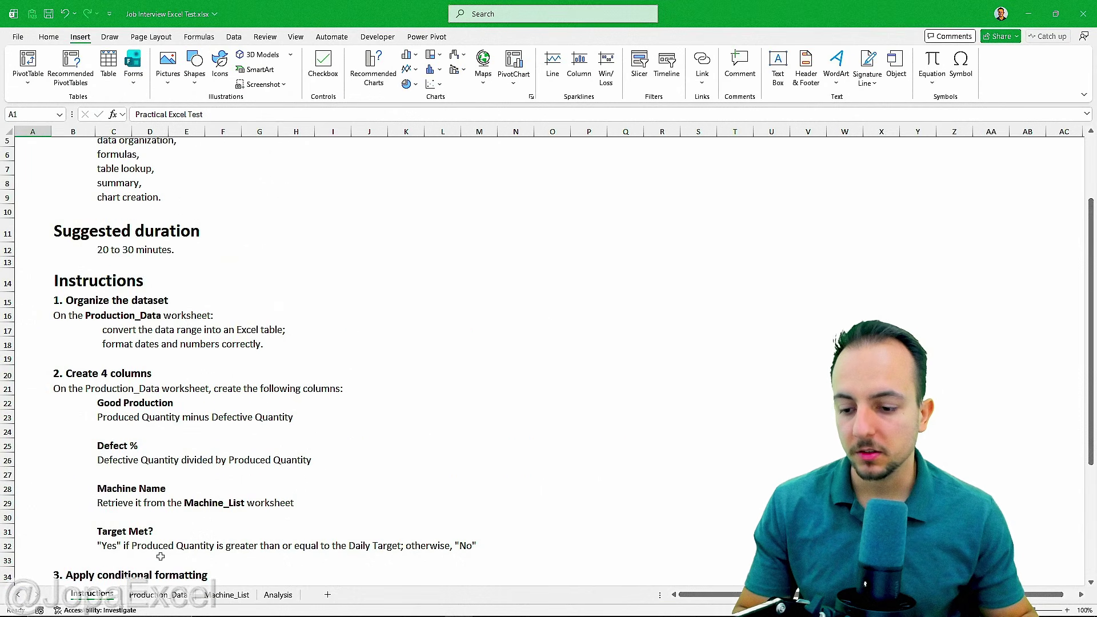
pyautogui.scroll(-2, 161, 556)
# Step: Check the quantity and Daily_Target columns on the Production_Data worksheet and select the entire Date column
pyautogui.click(166, 594)
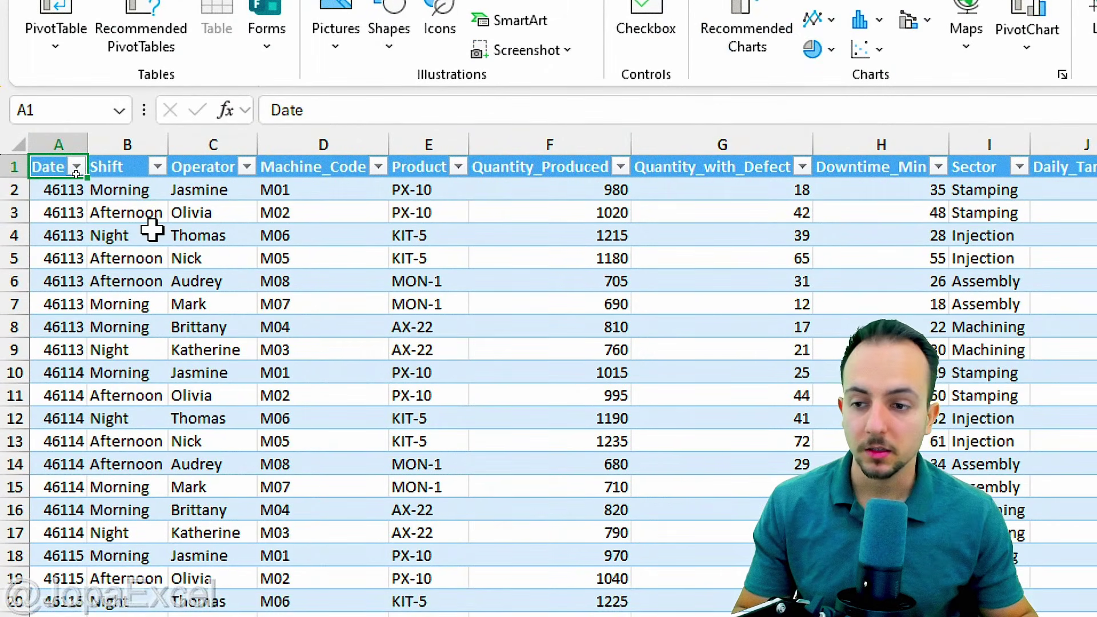
pyautogui.click(54, 144)
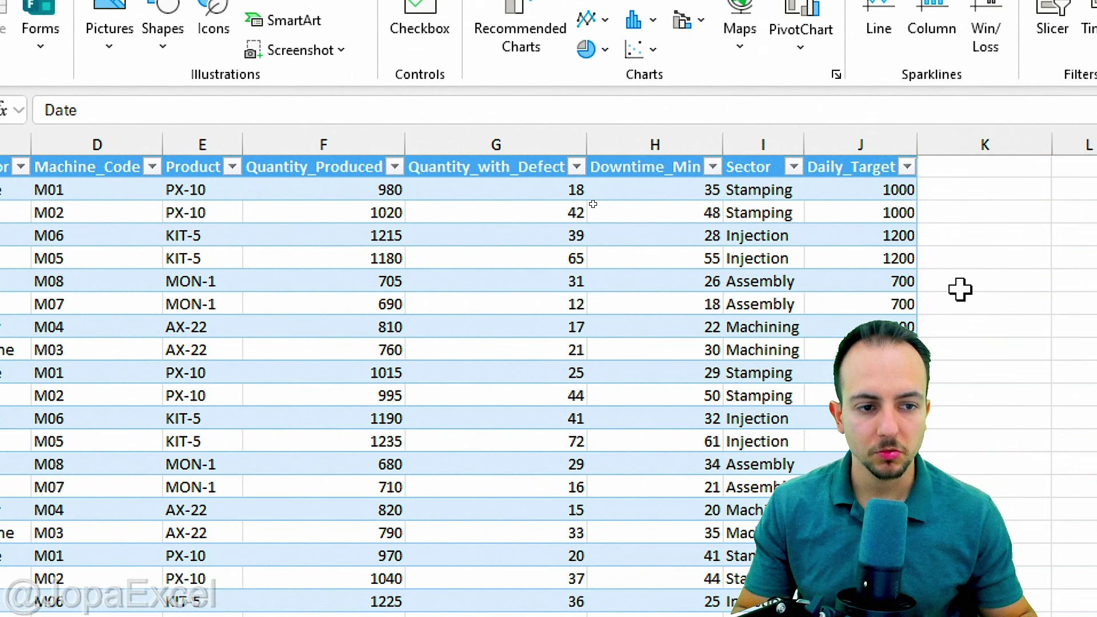
pyautogui.moveTo(357, 143); pyautogui.dragTo(497, 143)
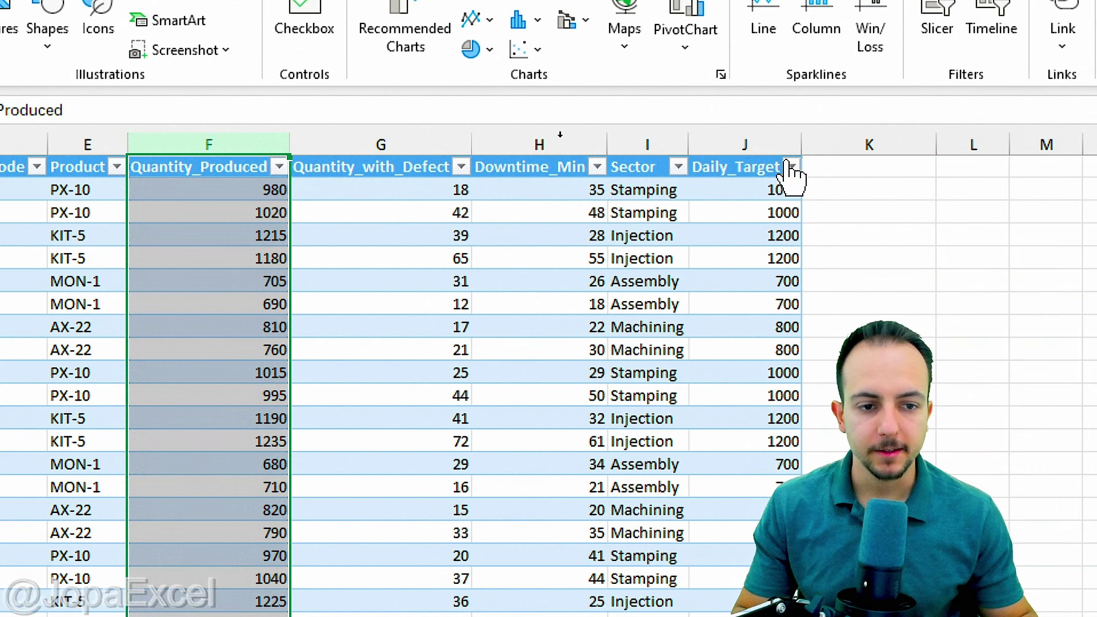
pyautogui.click(874, 143)
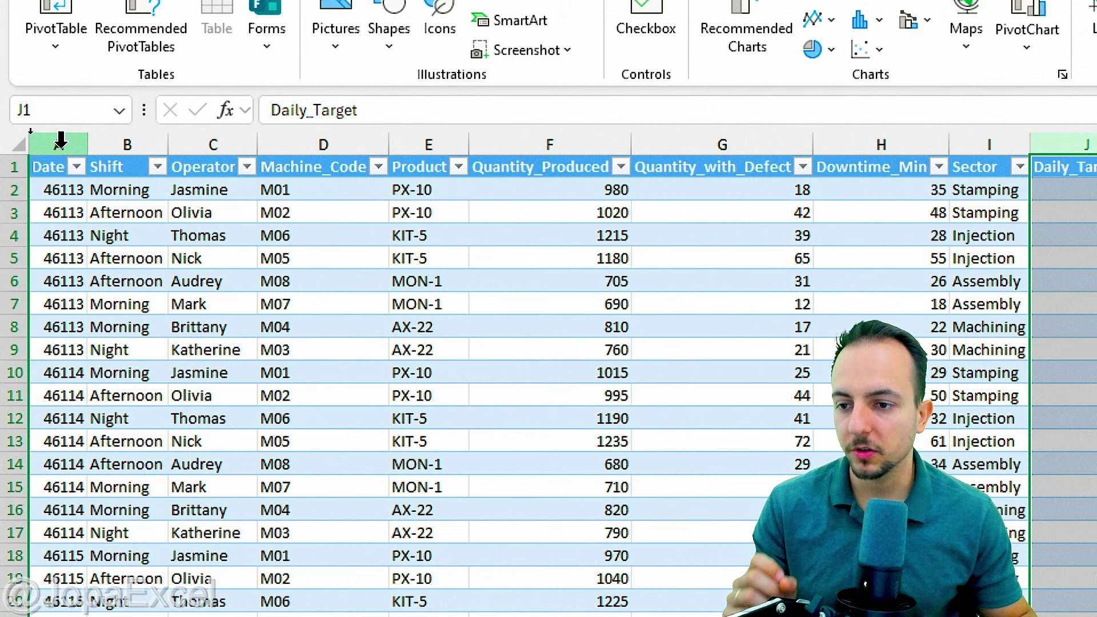
pyautogui.click(60, 139)
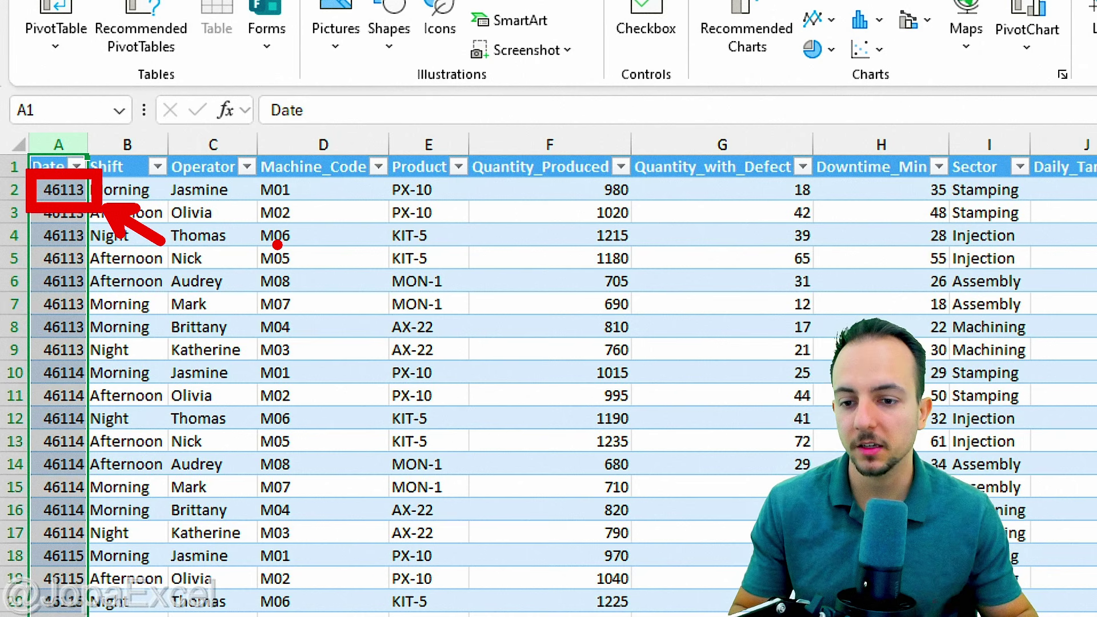
pyautogui.moveTo(271, 317)
pyautogui.mouseDown()
pyautogui.moveTo(334, 313)
pyautogui.moveTo(382, 325)
pyautogui.mouseUp()
pyautogui.moveTo(461, 236); pyautogui.dragTo(391, 376)
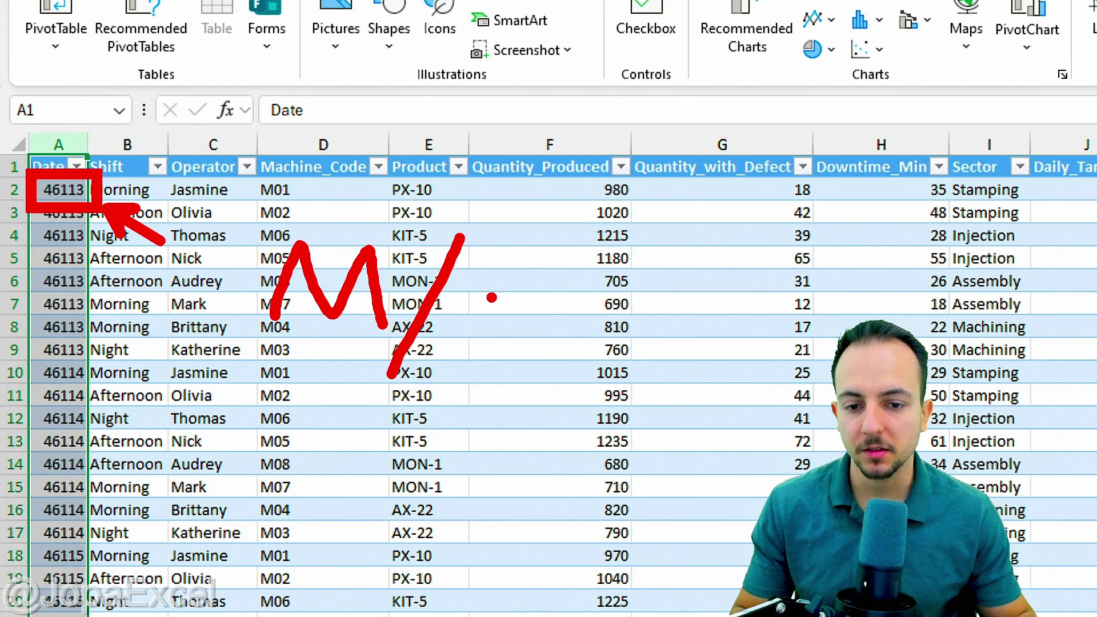
pyautogui.moveTo(501, 254); pyautogui.dragTo(522, 342)
pyautogui.moveTo(632, 227); pyautogui.dragTo(610, 368)
pyautogui.moveTo(663, 252); pyautogui.dragTo(723, 245)
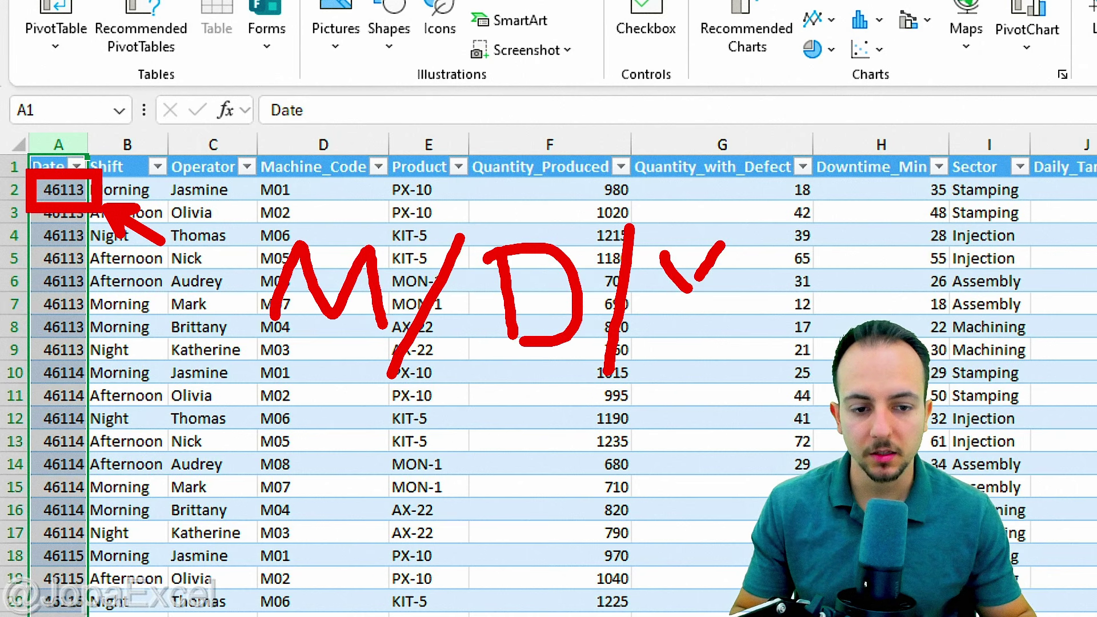
pyautogui.moveTo(696, 279); pyautogui.dragTo(698, 371)
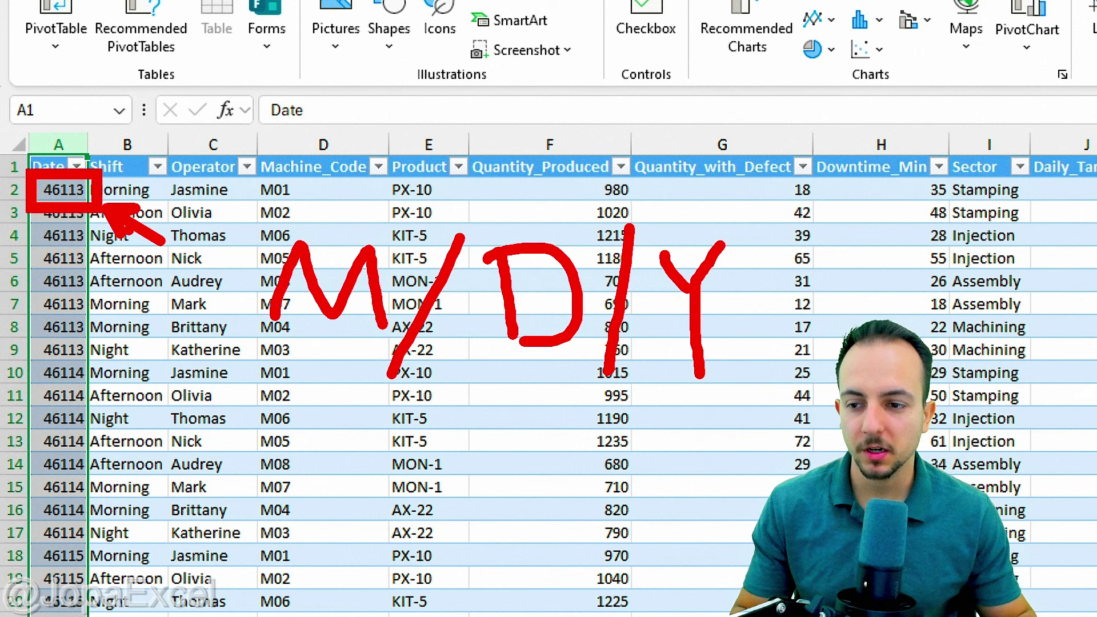
pyautogui.press('Escape')
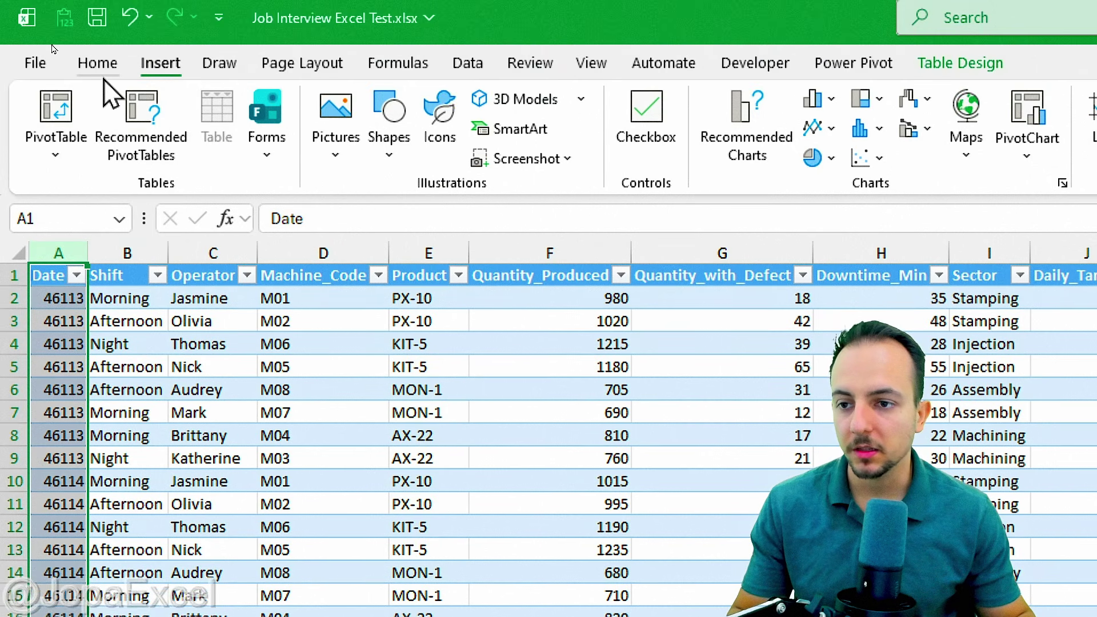
# Step: Apply the Short Date format to the Date column and check the date in cell A2
pyautogui.click(101, 61)
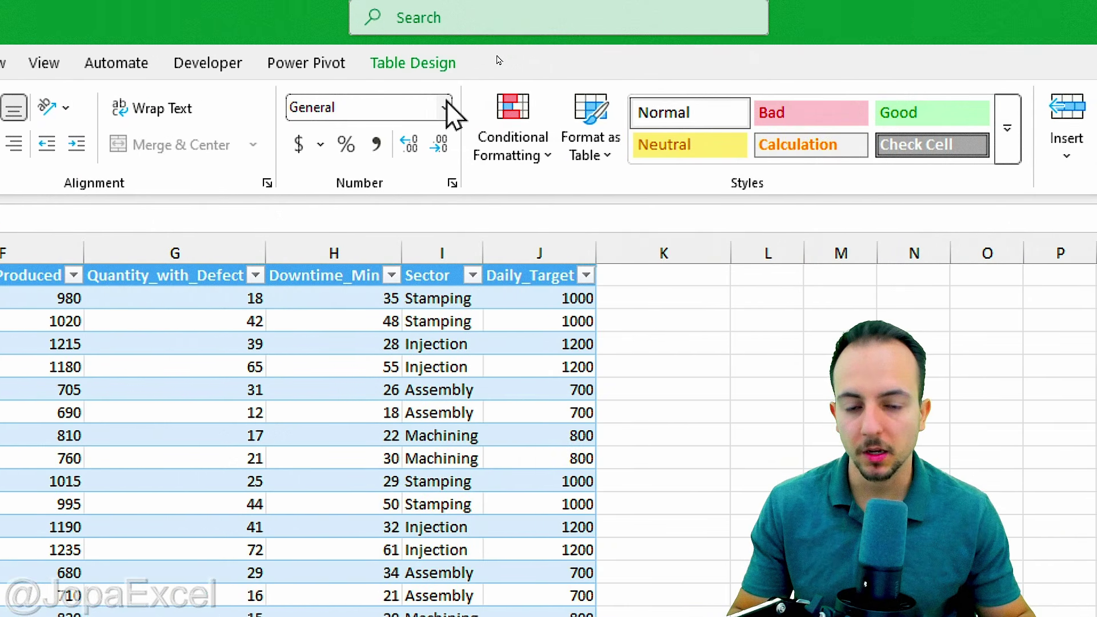
pyautogui.click(451, 107)
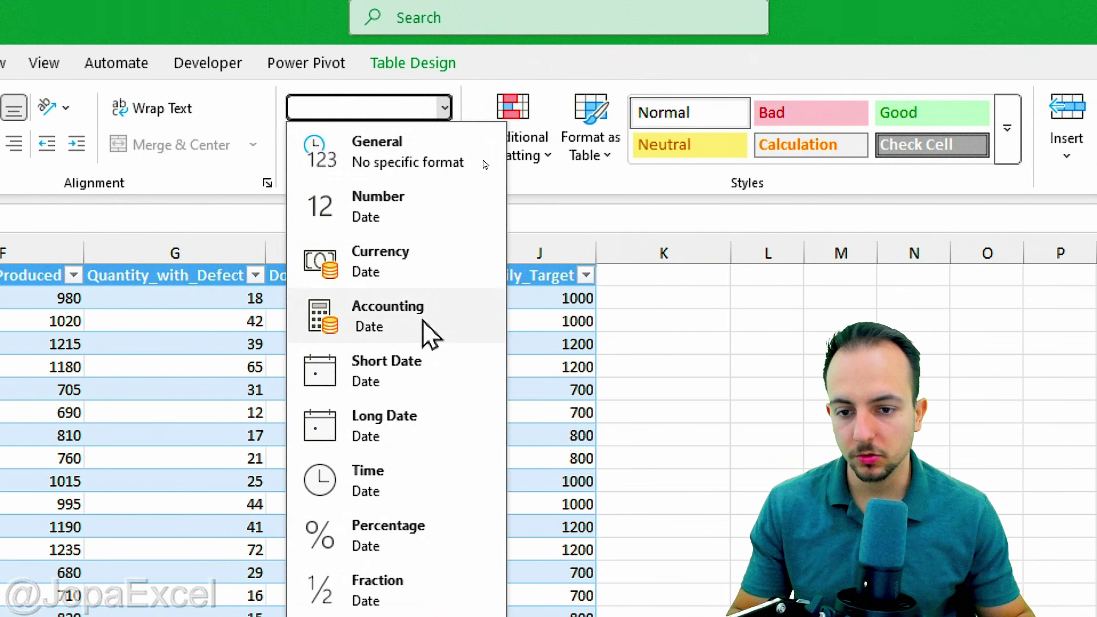
pyautogui.click(425, 380)
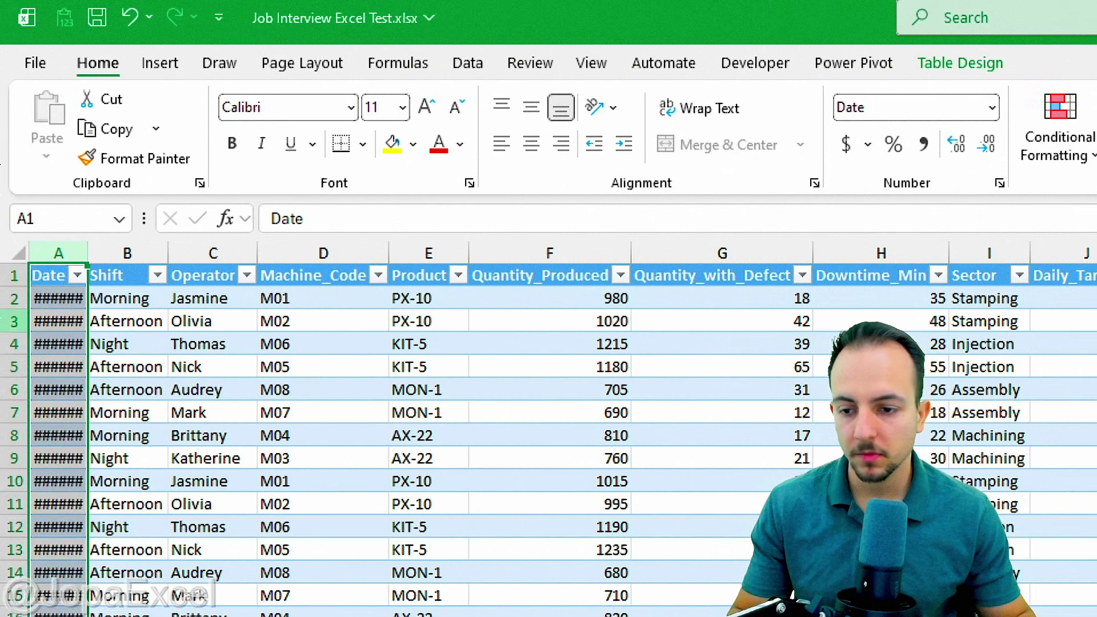
pyautogui.click(72, 297)
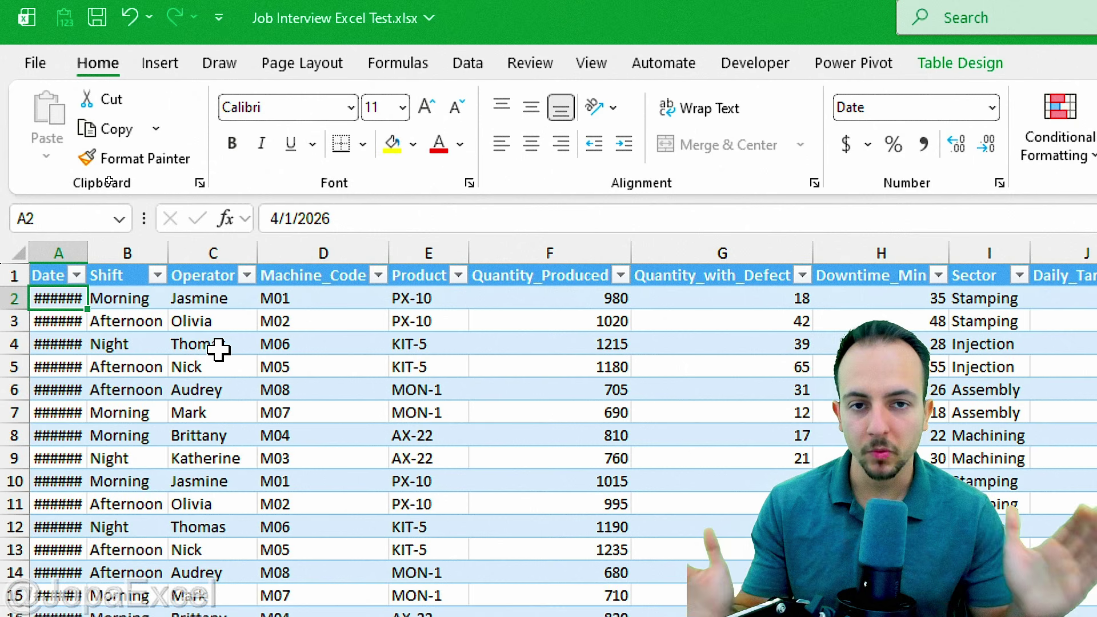
# Step: Widen the Date column so that the full dates fit in its cells
pyautogui.moveTo(69, 220); pyautogui.dragTo(107, 290)
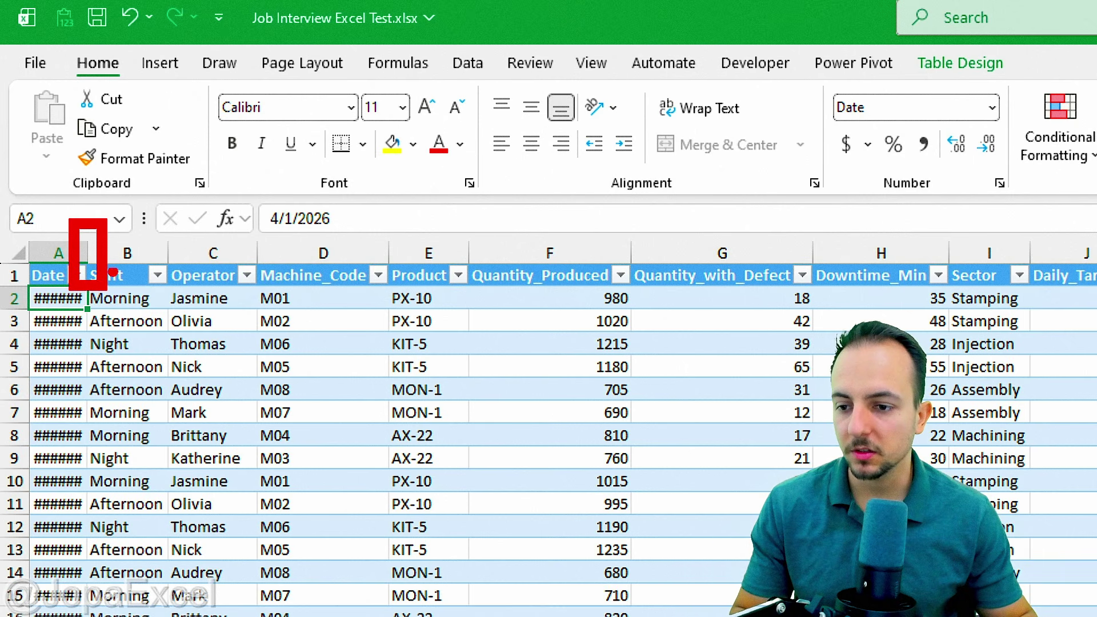
pyautogui.moveTo(166, 210); pyautogui.dragTo(69, 207)
pyautogui.press('Escape')
pyautogui.moveTo(90, 243); pyautogui.dragTo(130, 250)
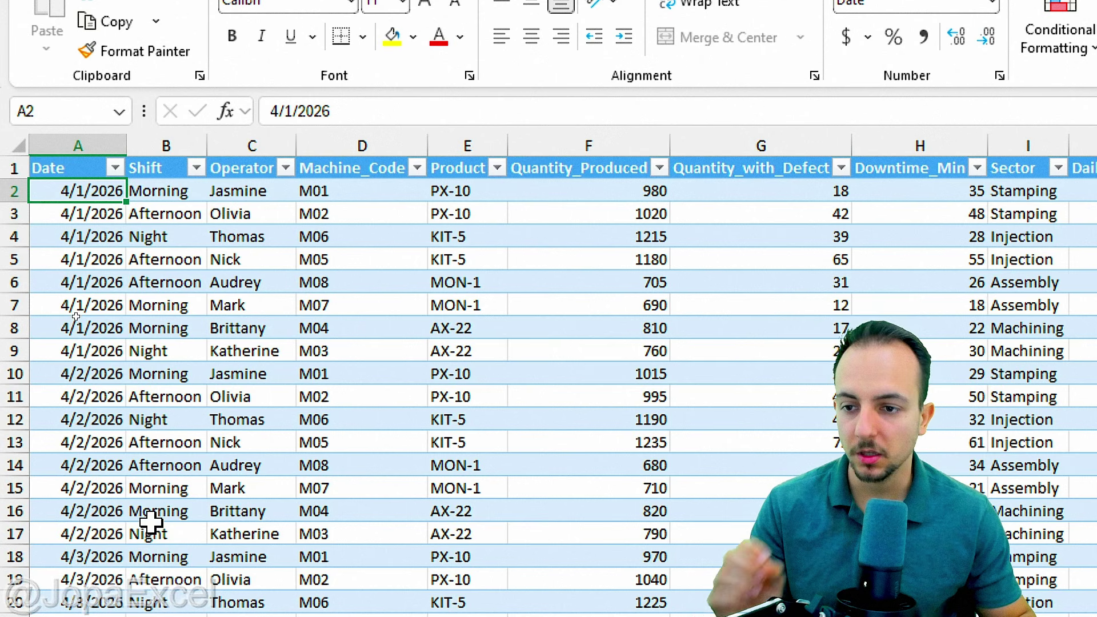
# Step: Check the Shift, Operator, Machine_Code and Product columns and apply the Number format to the Quantity_Produced column
pyautogui.click(165, 144)
pyautogui.click(238, 137)
pyautogui.click(362, 138)
pyautogui.click(443, 137)
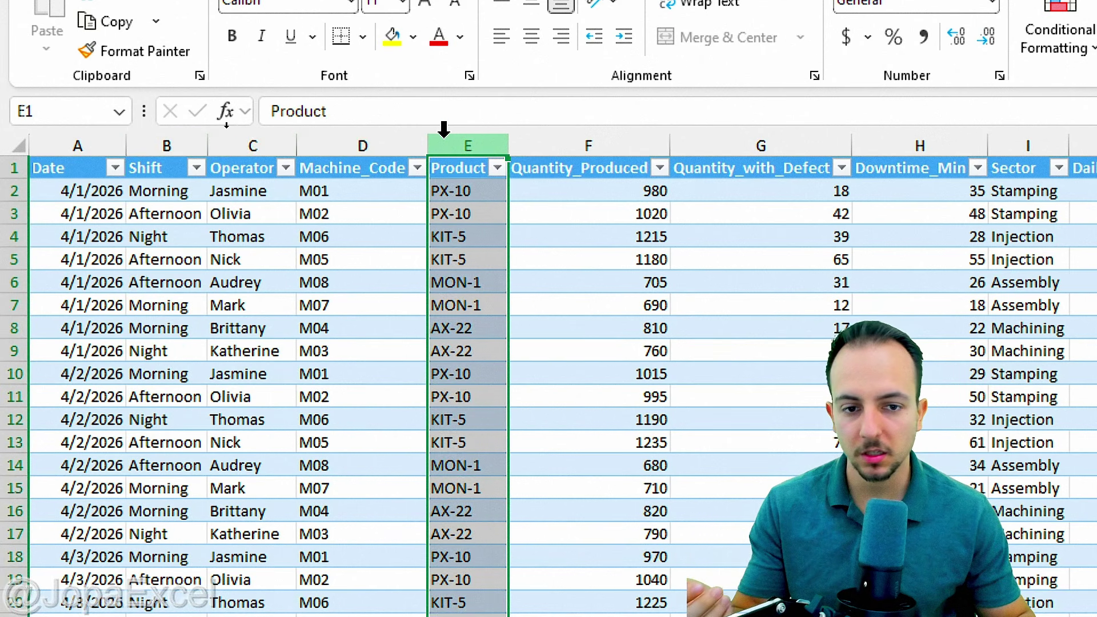
pyautogui.click(563, 130)
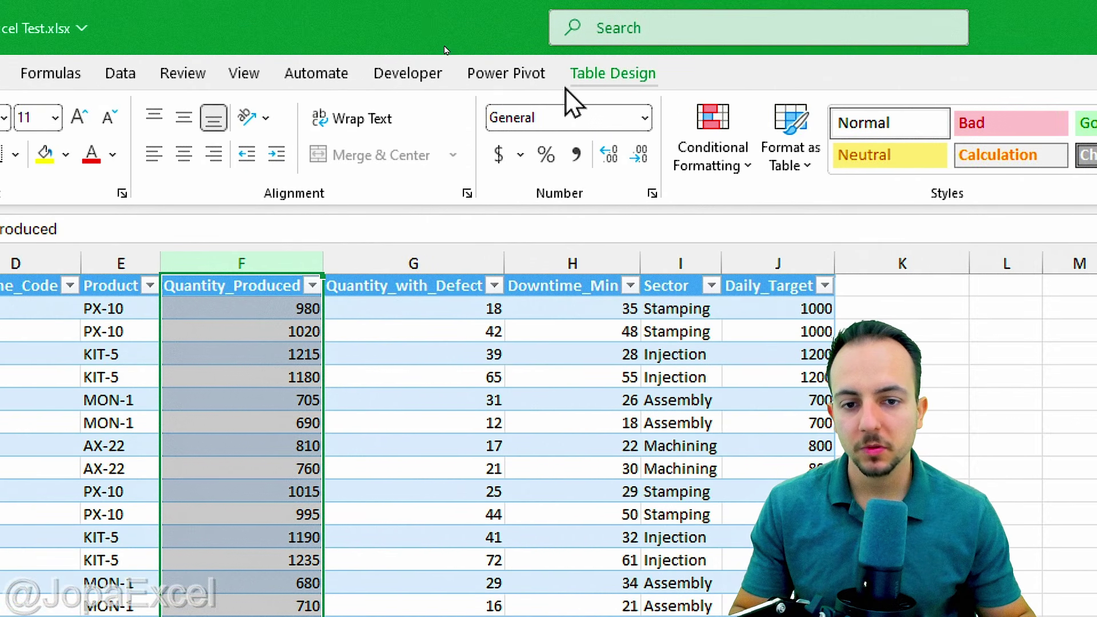
pyautogui.moveTo(517, 77)
pyautogui.mouseDown()
pyautogui.moveTo(548, 120)
pyautogui.moveTo(563, 86)
pyautogui.mouseUp()
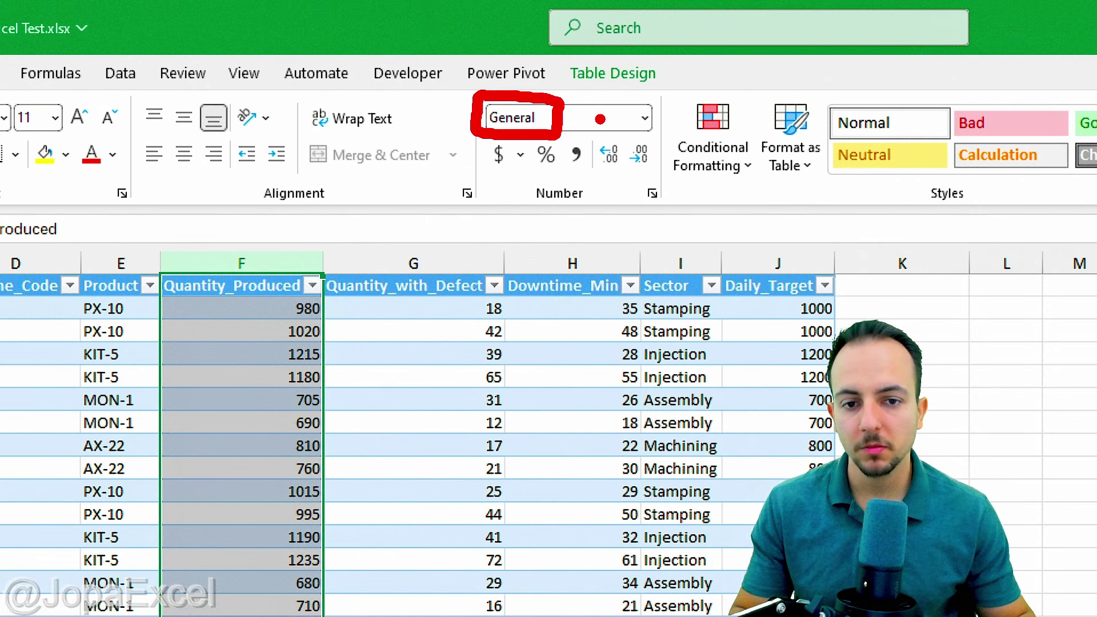
pyautogui.click(645, 118)
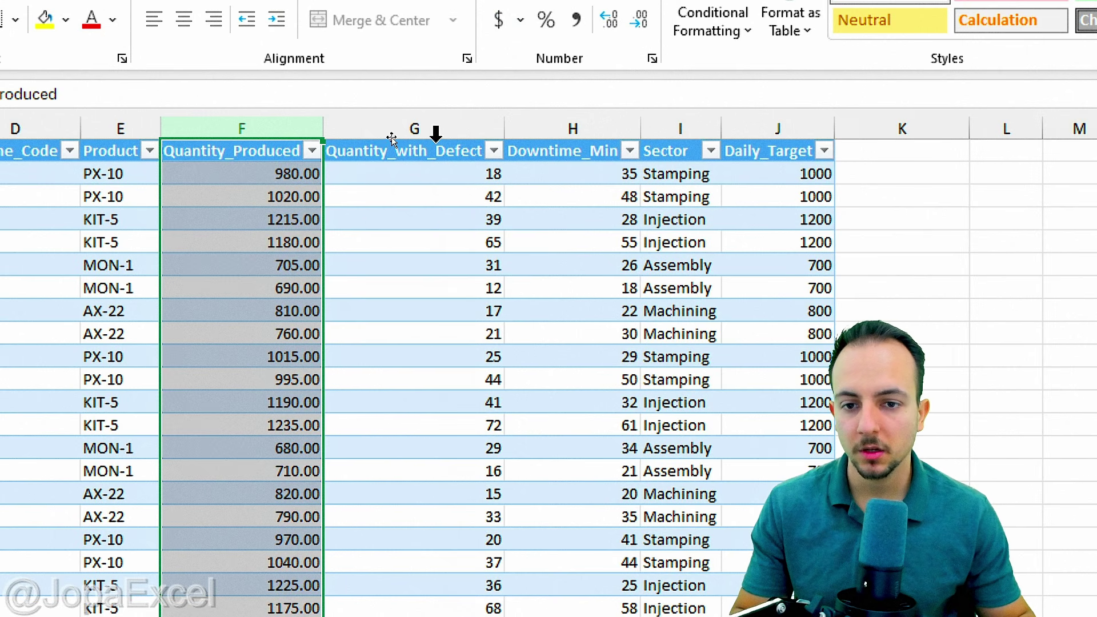
# Step: Apply the Number format to the Quantity_with_Defect, Downtime_Min and Daily_Target columns
pyautogui.click(436, 132)
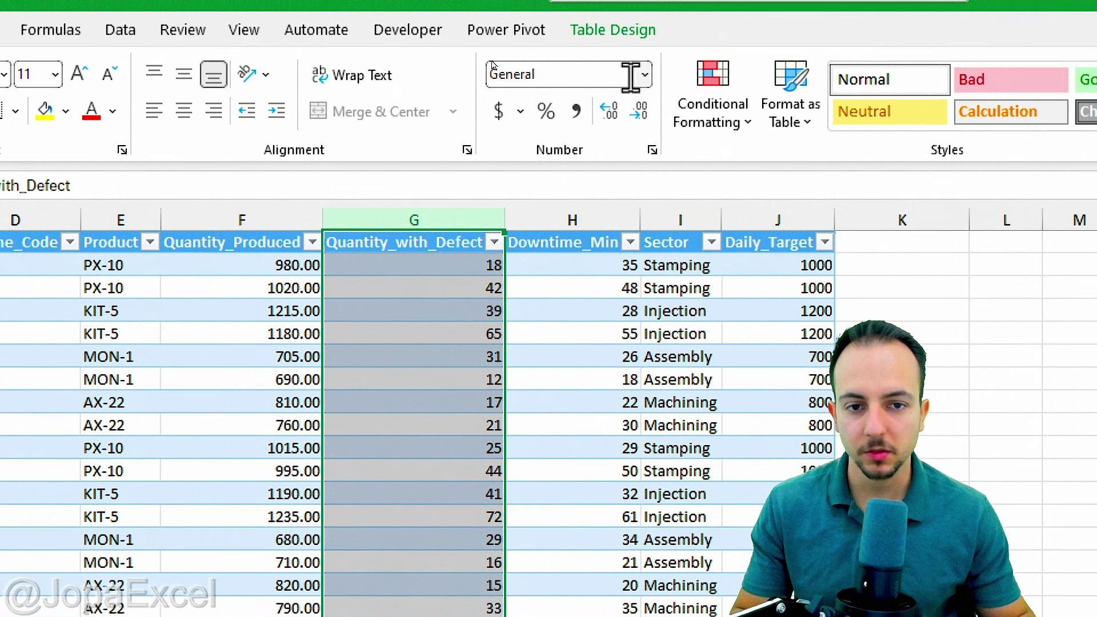
pyautogui.click(644, 75)
pyautogui.click(646, 186)
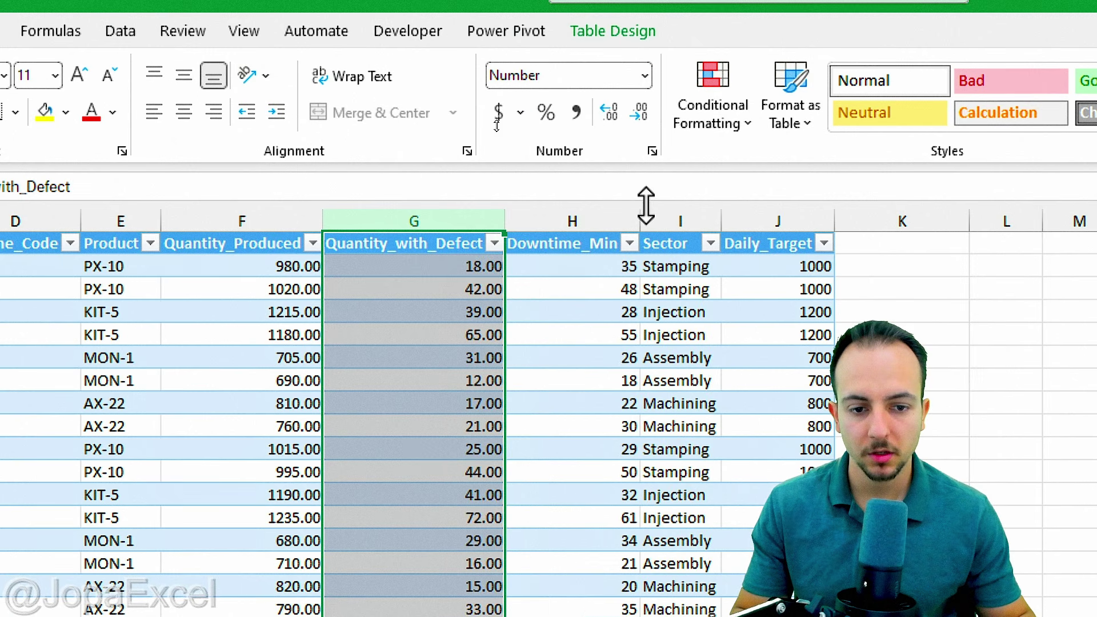
pyautogui.click(610, 217)
pyautogui.click(644, 75)
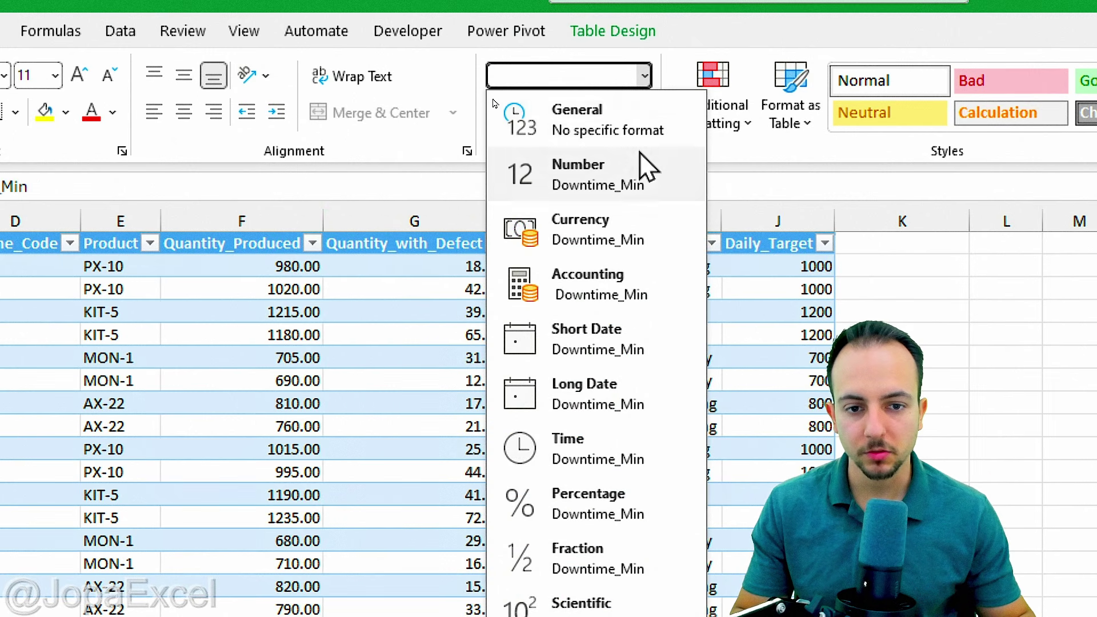
pyautogui.click(649, 166)
pyautogui.click(754, 216)
pyautogui.click(644, 75)
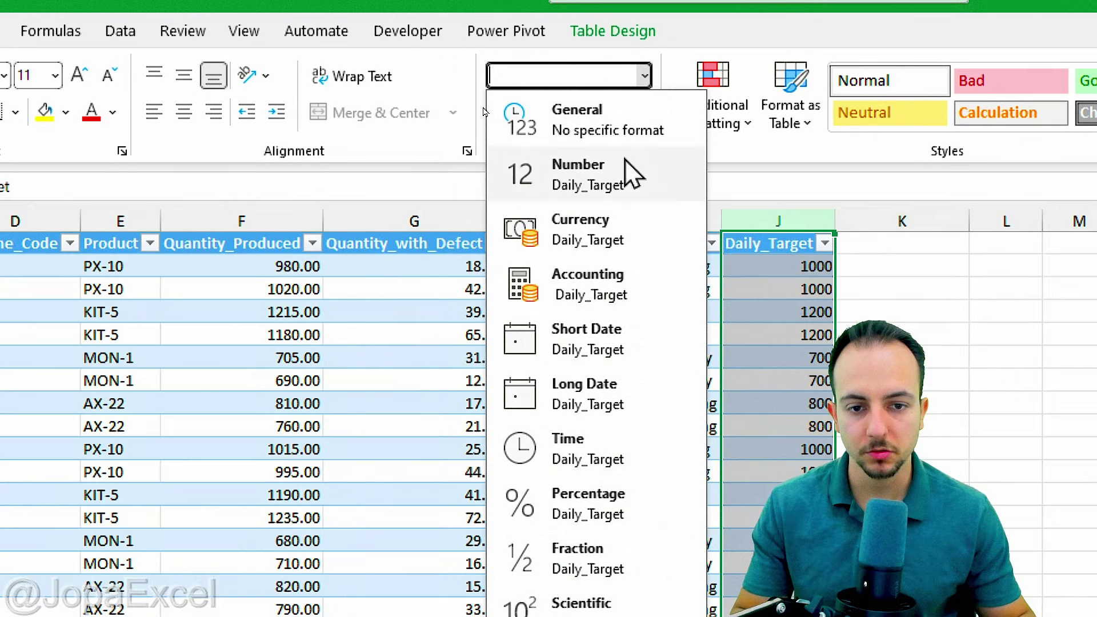
pyautogui.click(632, 170)
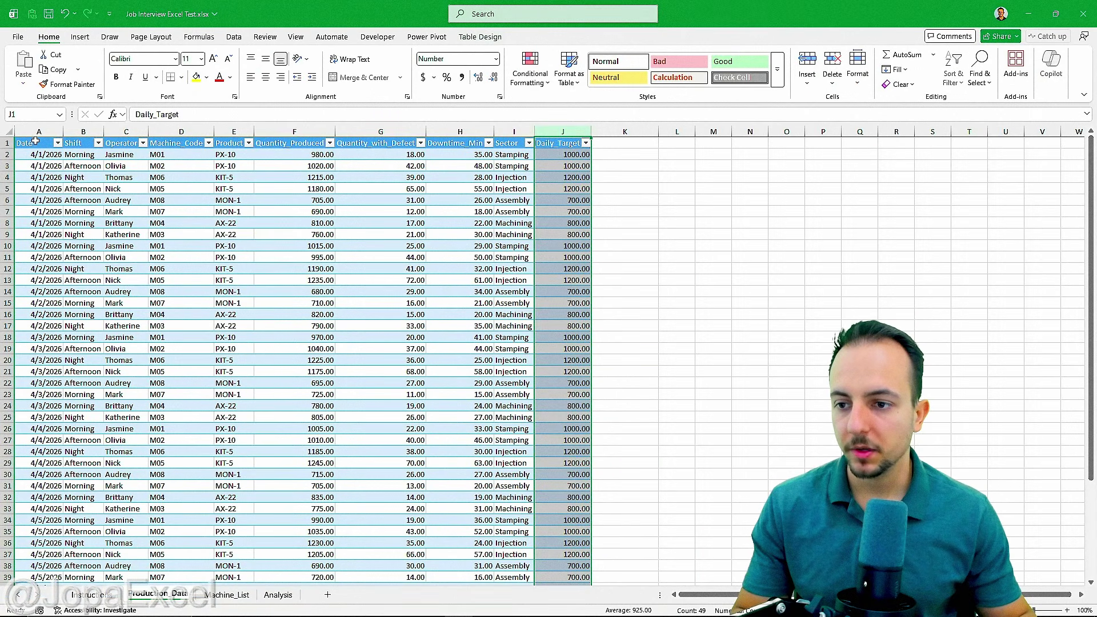
pyautogui.click(35, 142)
# Step: Review the requirement for the Good Production column under "2. Create 4 columns" on the Instructions worksheet
pyautogui.click(88, 596)
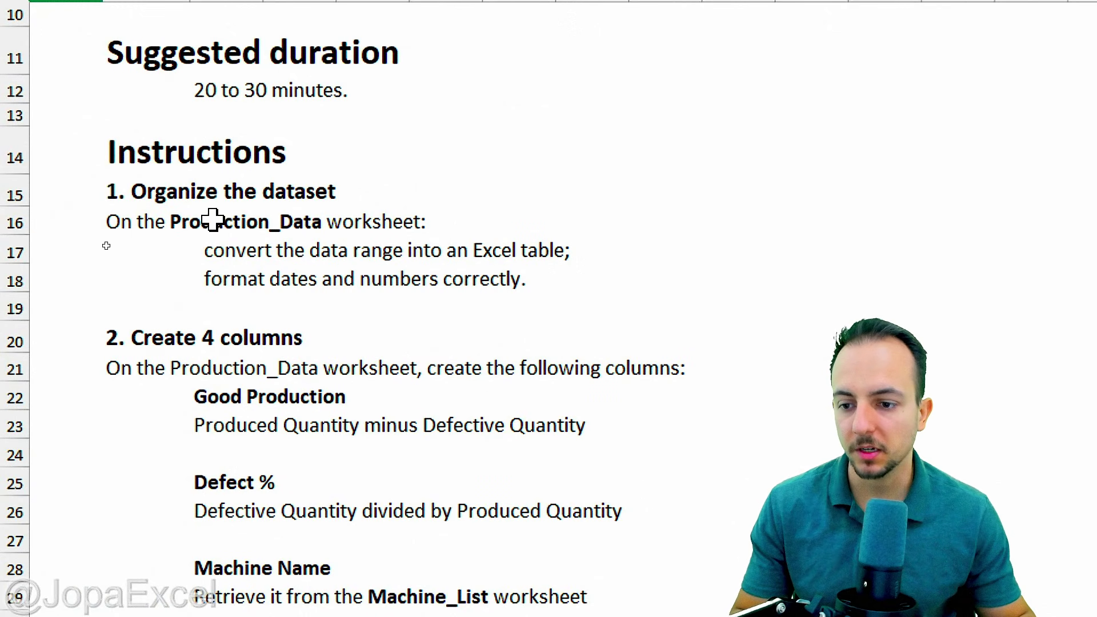
pyautogui.scroll(-2, 214, 215)
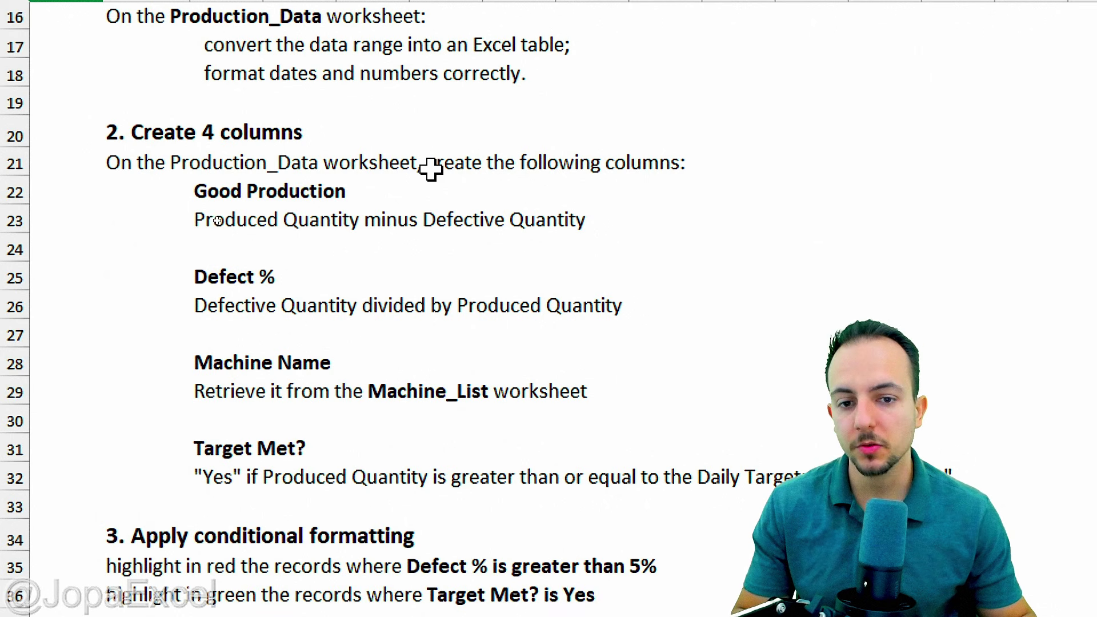
pyautogui.hotkey('ctrl', '2')
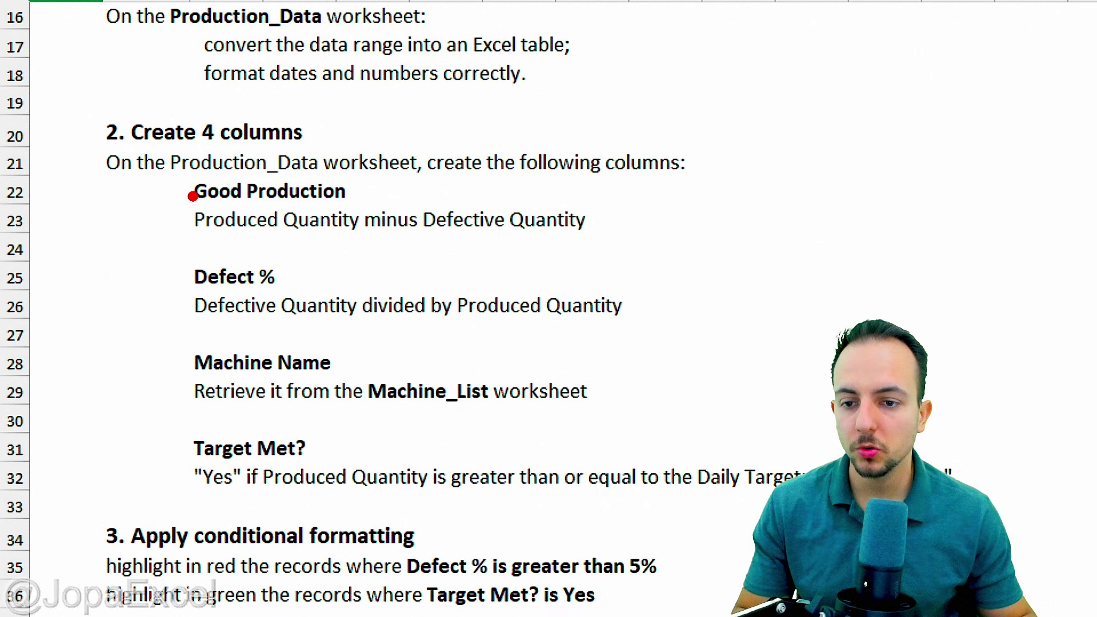
pyautogui.moveTo(193, 193)
pyautogui.mouseDown()
pyautogui.moveTo(156, 224)
pyautogui.moveTo(366, 213)
pyautogui.mouseUp()
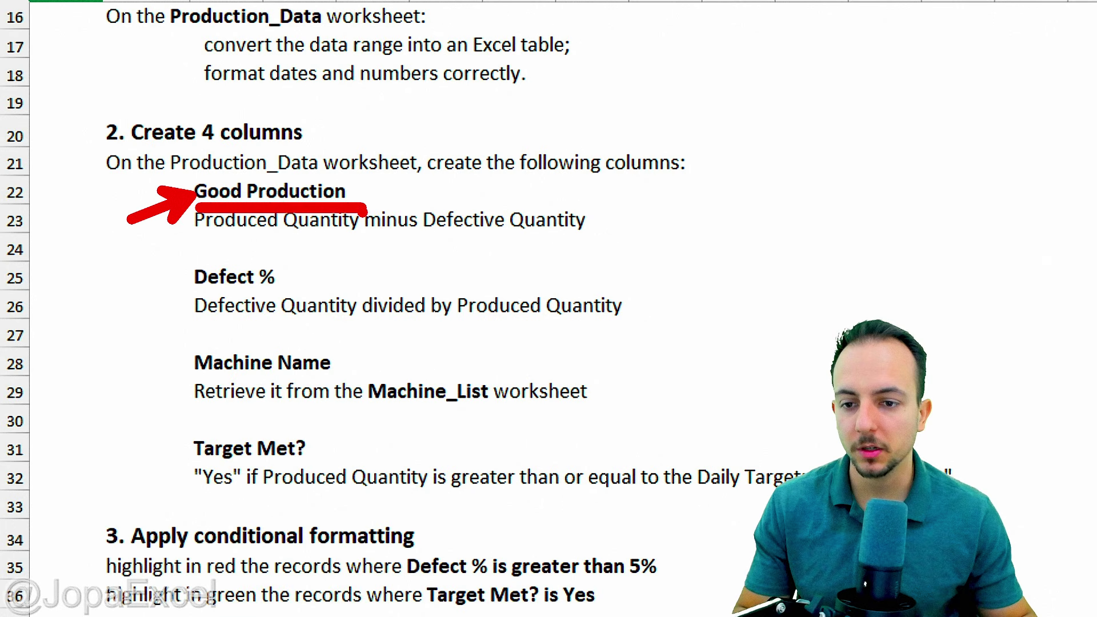
pyautogui.press('e')
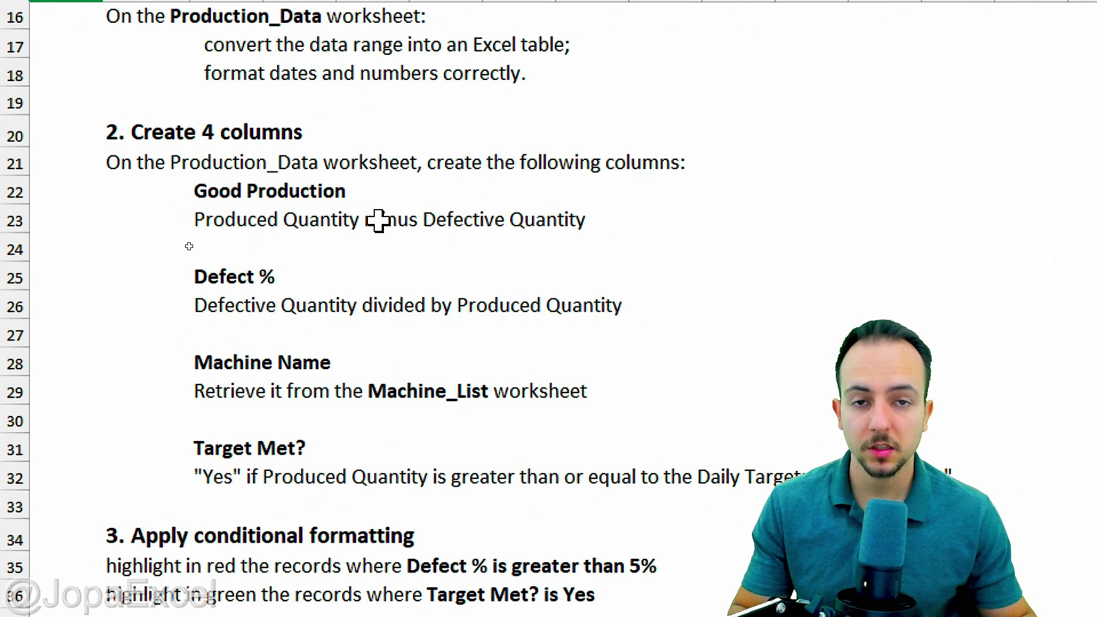
pyautogui.moveTo(195, 235)
pyautogui.mouseDown()
pyautogui.moveTo(137, 271)
pyautogui.moveTo(526, 243)
pyautogui.mouseUp()
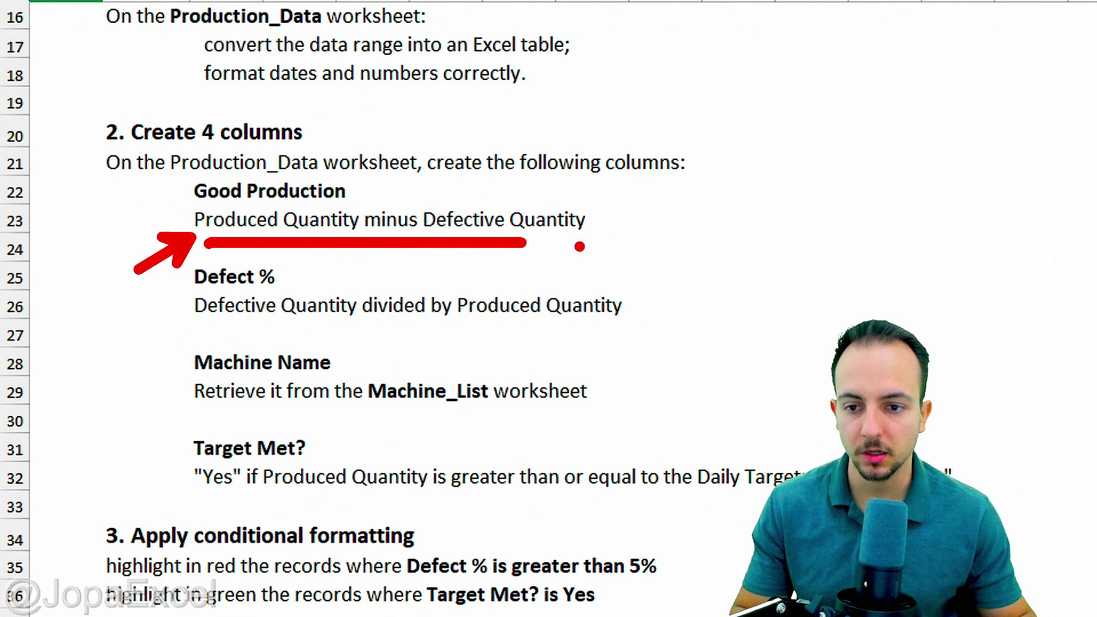
pyautogui.press('Escape')
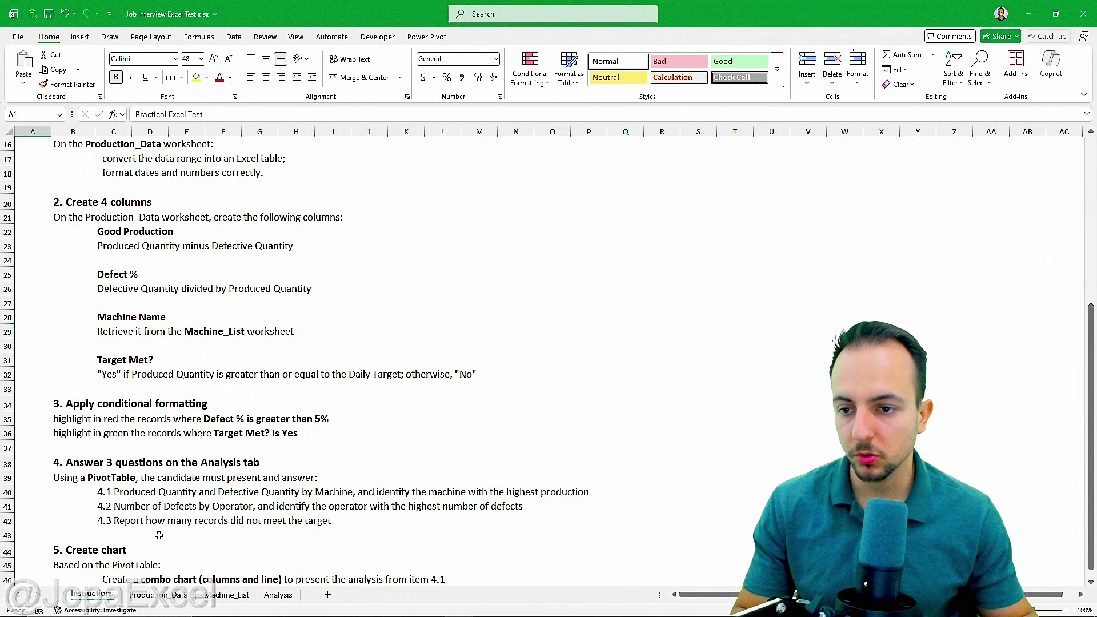
# Step: Add a Good_Production column to the production table with its header in cell K1 and widen column K to fit it
pyautogui.click(163, 595)
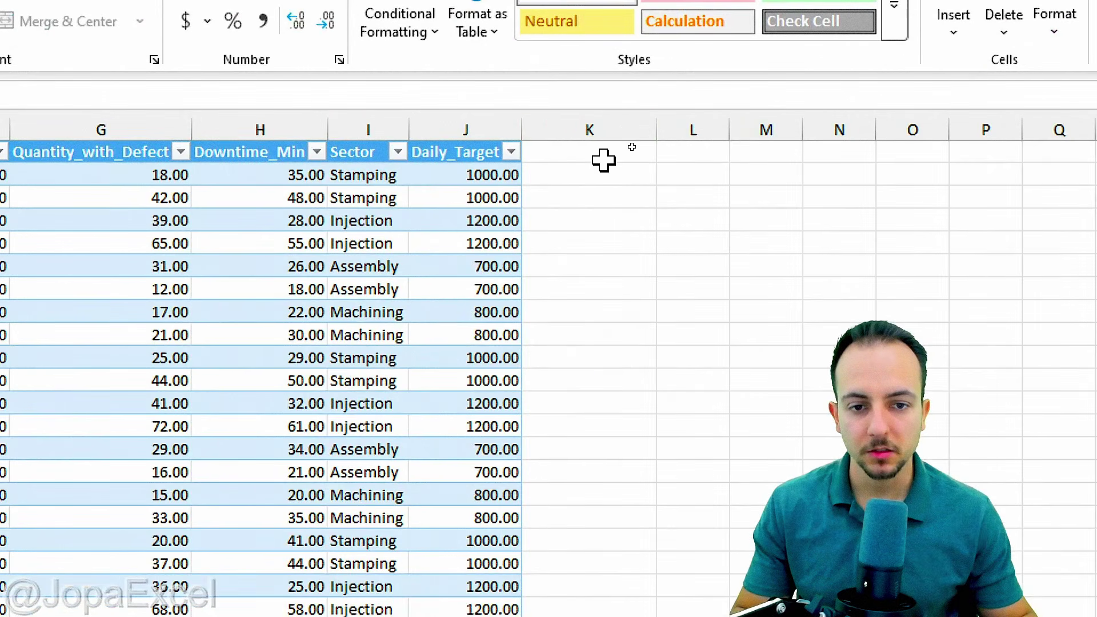
pyautogui.click(631, 147)
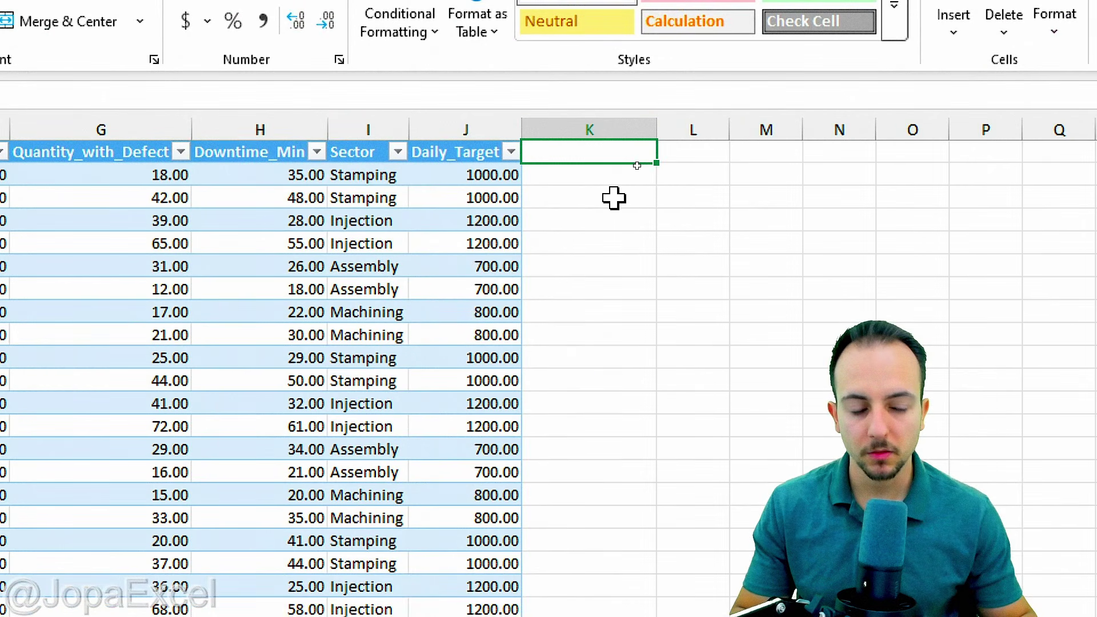
pyautogui.write('Good_Production')
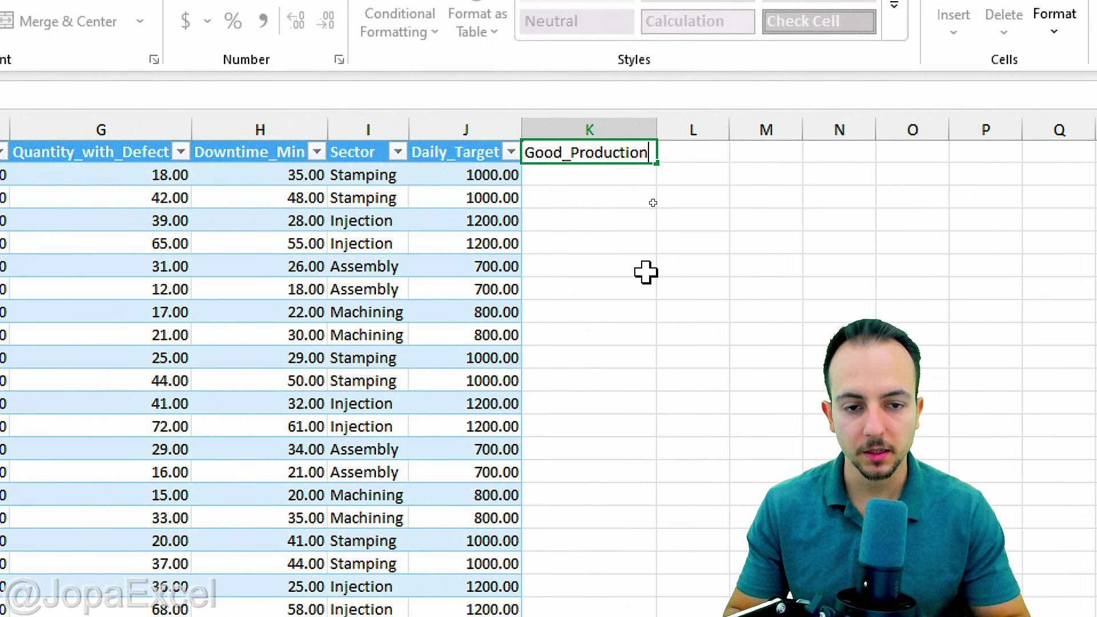
pyautogui.press('Return')
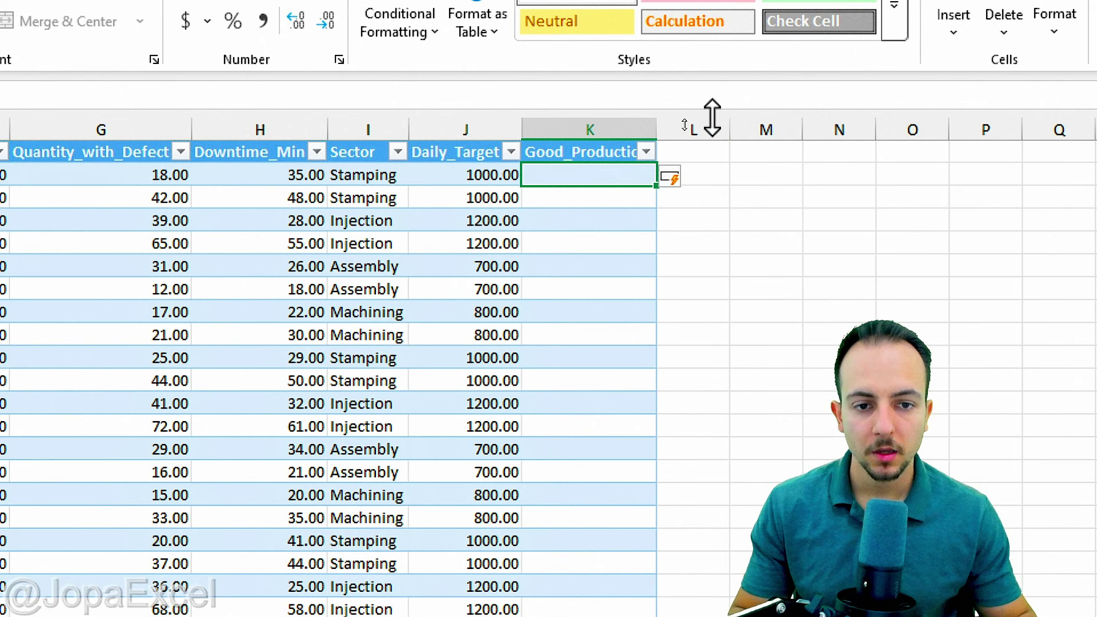
pyautogui.moveTo(653, 109)
pyautogui.mouseDown()
pyautogui.moveTo(674, 161)
pyautogui.moveTo(709, 86)
pyautogui.mouseUp()
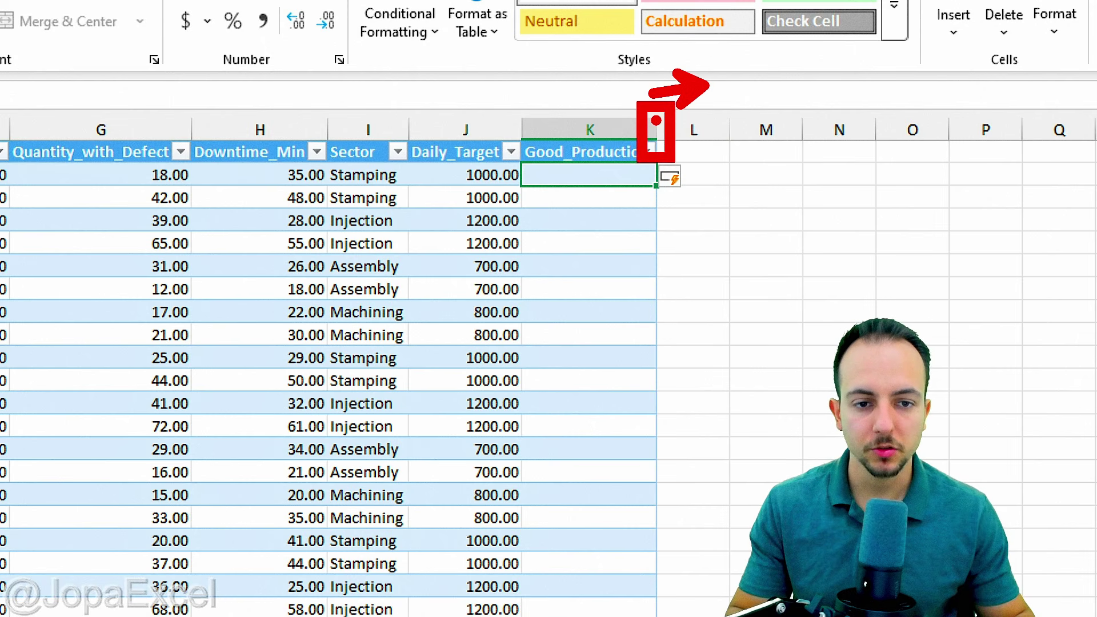
pyautogui.moveTo(656, 121); pyautogui.dragTo(674, 123)
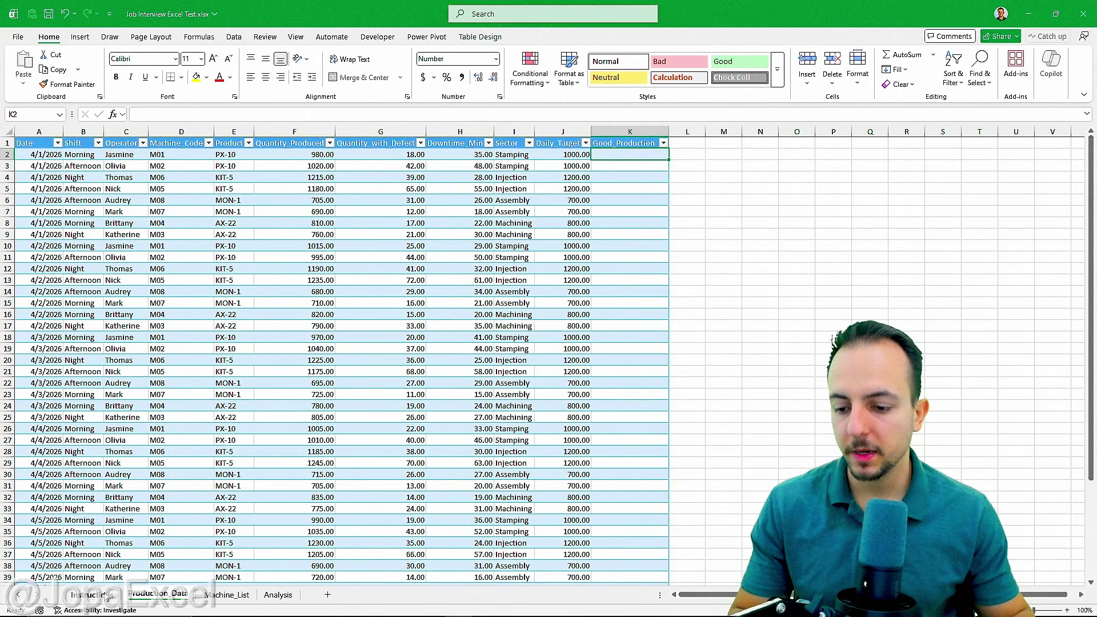
# Step: Recheck the Good Production definition on the Instructions worksheet and fill the column with =[@[Quantity_Produced]]-[@[Quantity_with_Defect]] from cell K2
pyautogui.click(104, 597)
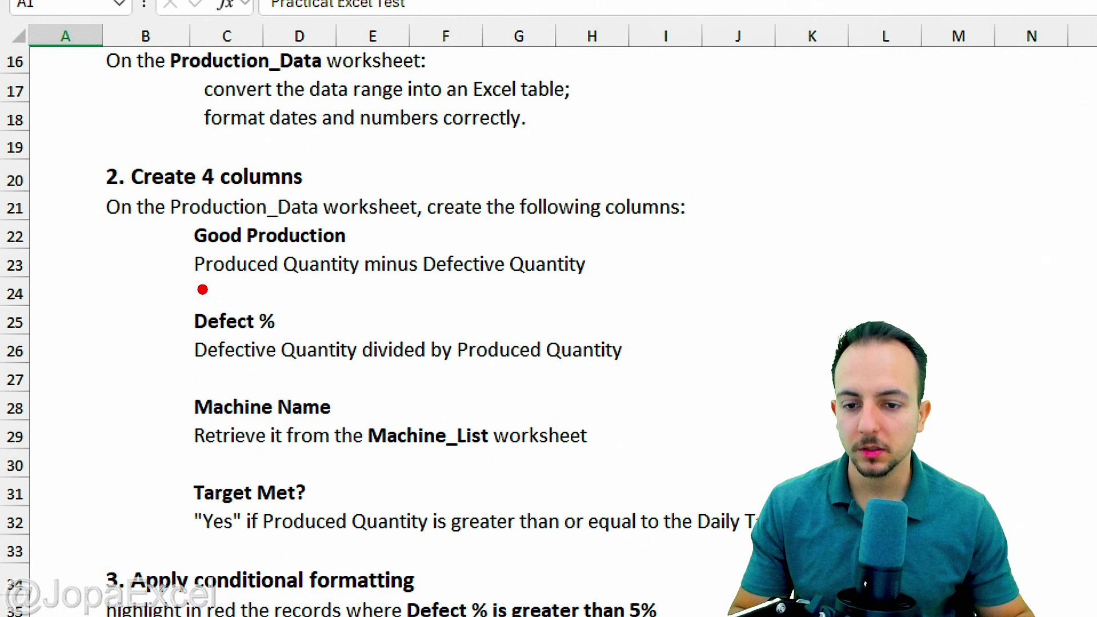
pyautogui.moveTo(241, 286); pyautogui.dragTo(628, 282)
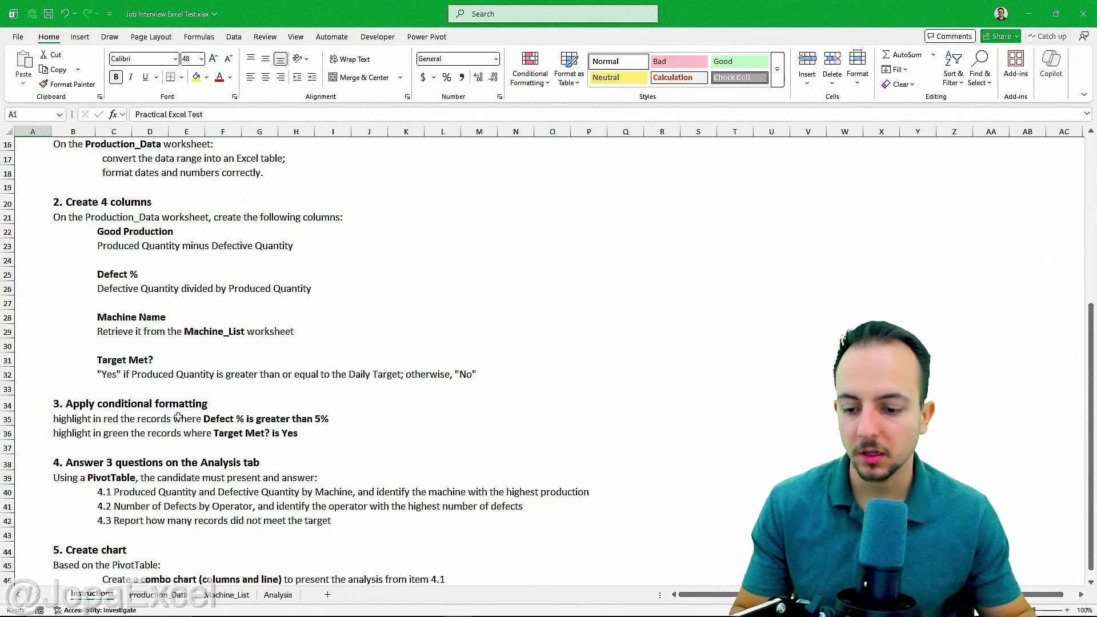
pyautogui.click(171, 596)
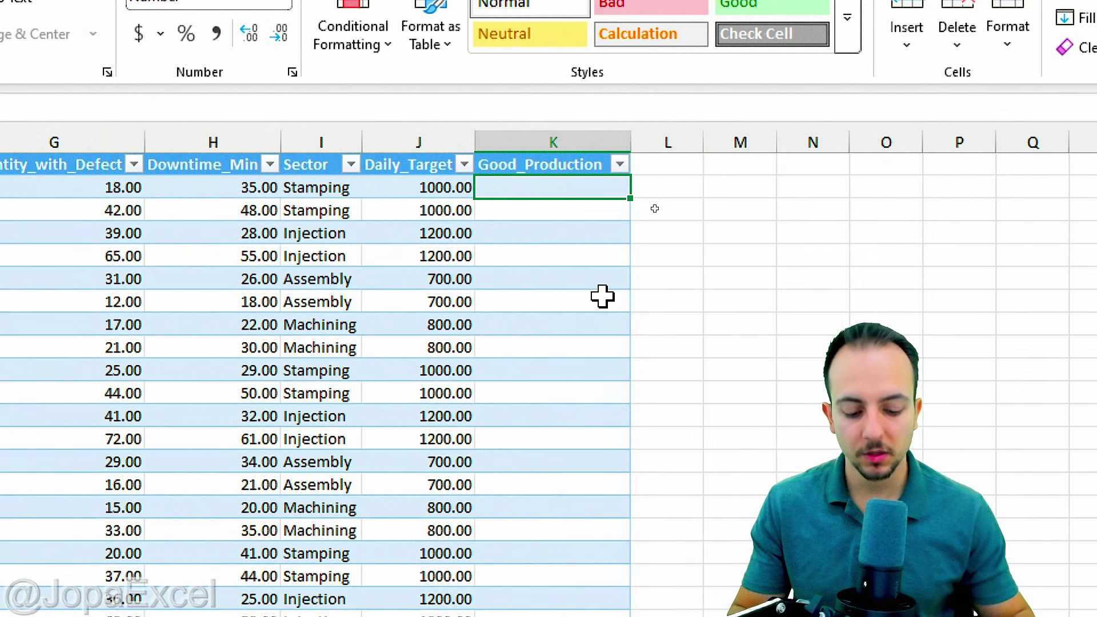
pyautogui.write('=')
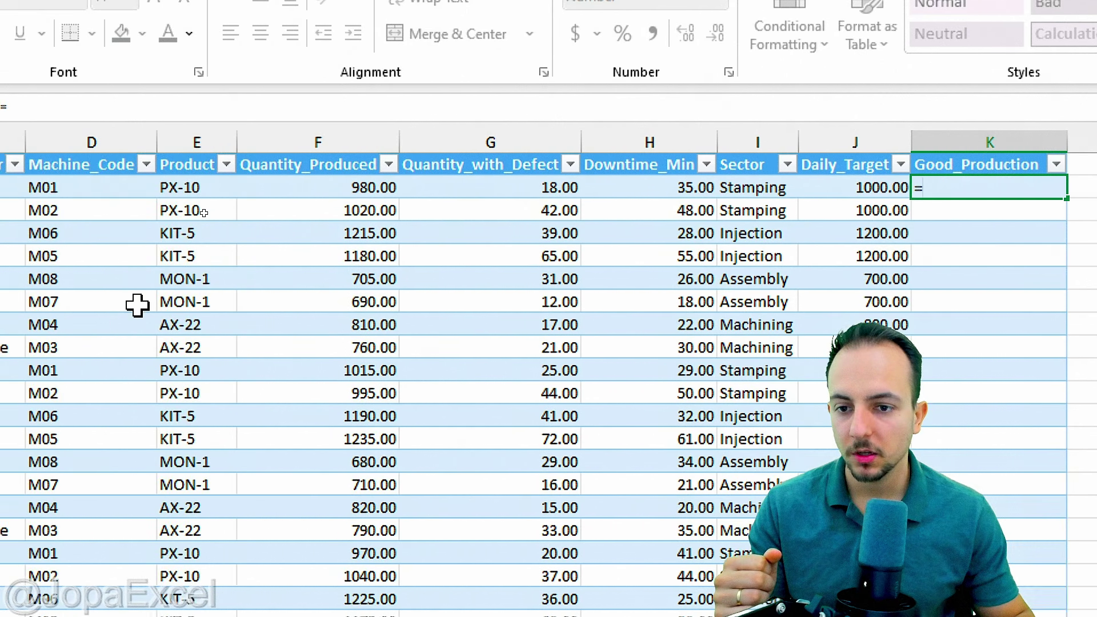
pyautogui.click(328, 186)
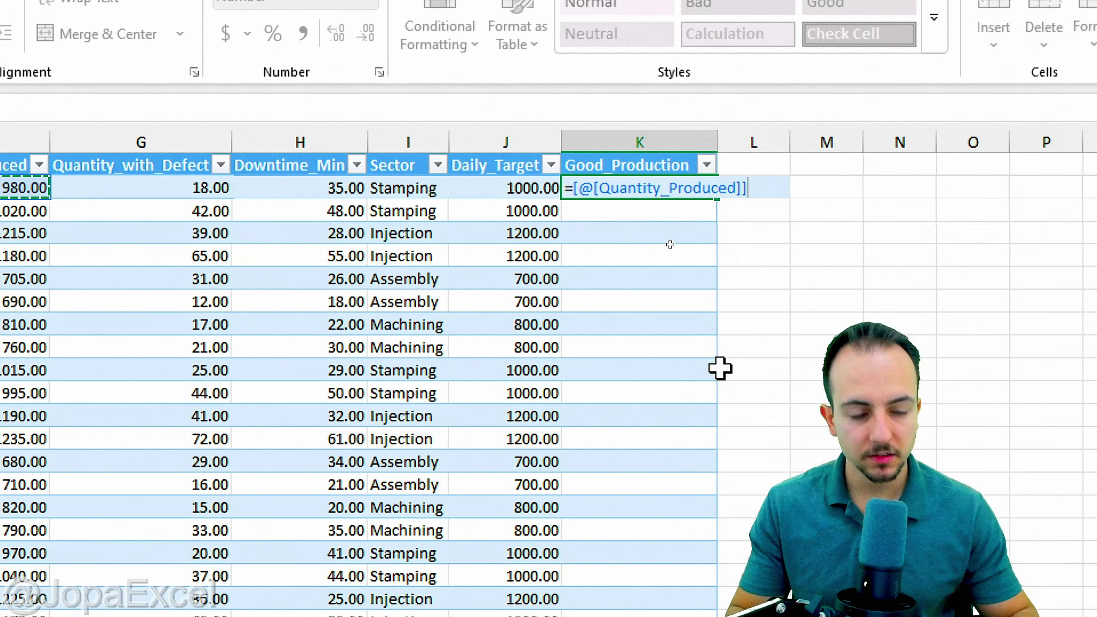
pyautogui.write('-')
pyautogui.hotkey('ctrl', '2')
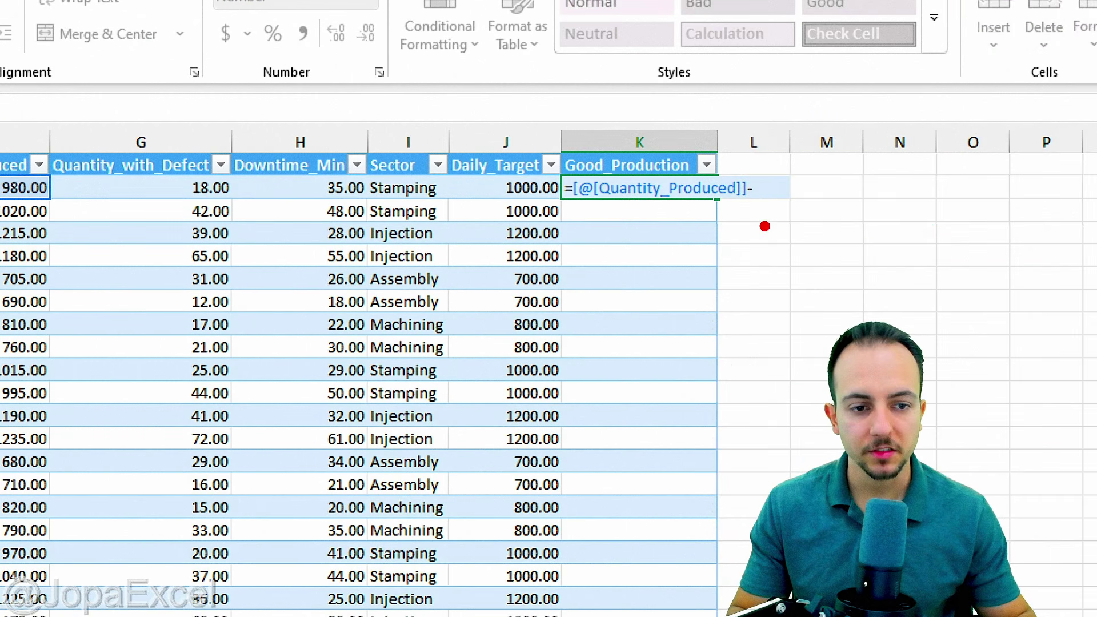
pyautogui.moveTo(732, 165); pyautogui.dragTo(823, 263)
pyautogui.press('Escape')
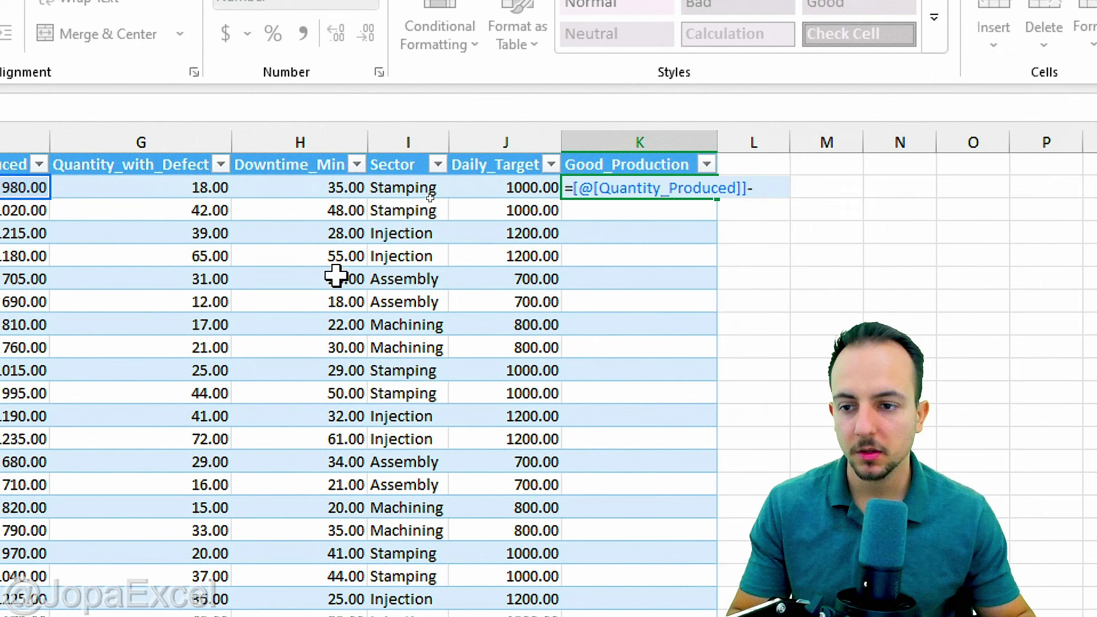
pyautogui.click(169, 187)
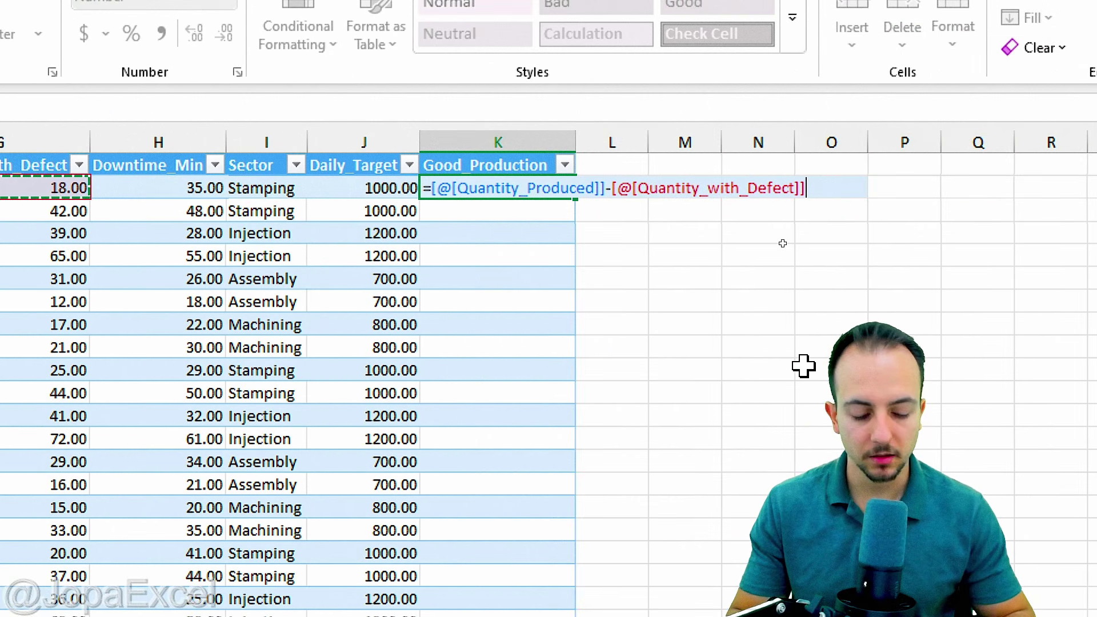
pyautogui.press('Return')
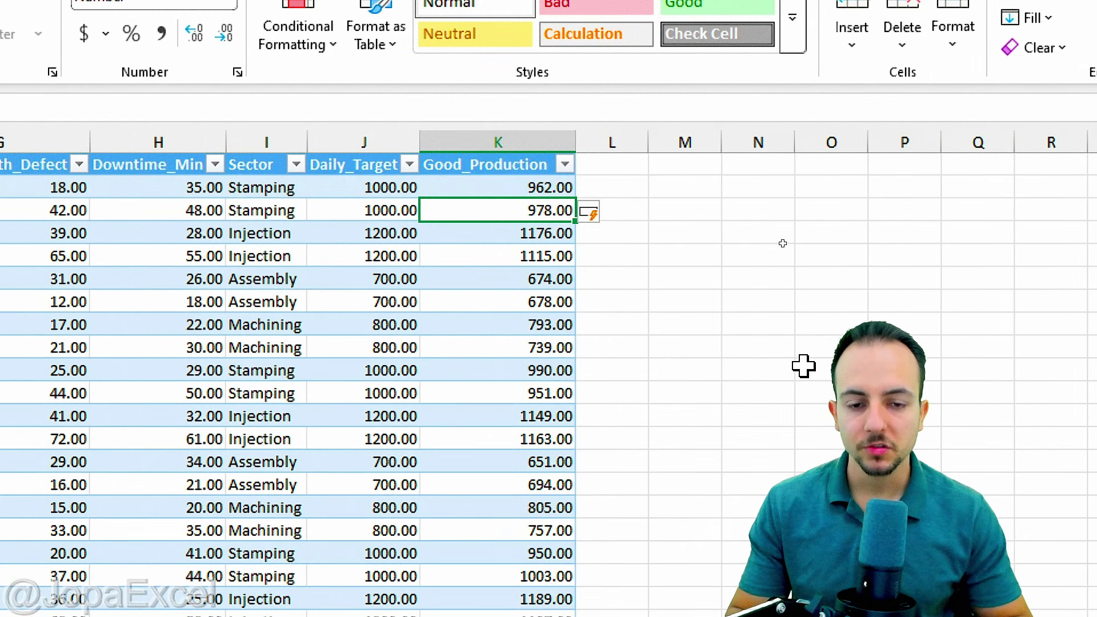
# Step: Check the calculated Good_Production values in the first three data rows against their source columns
pyautogui.click(522, 186)
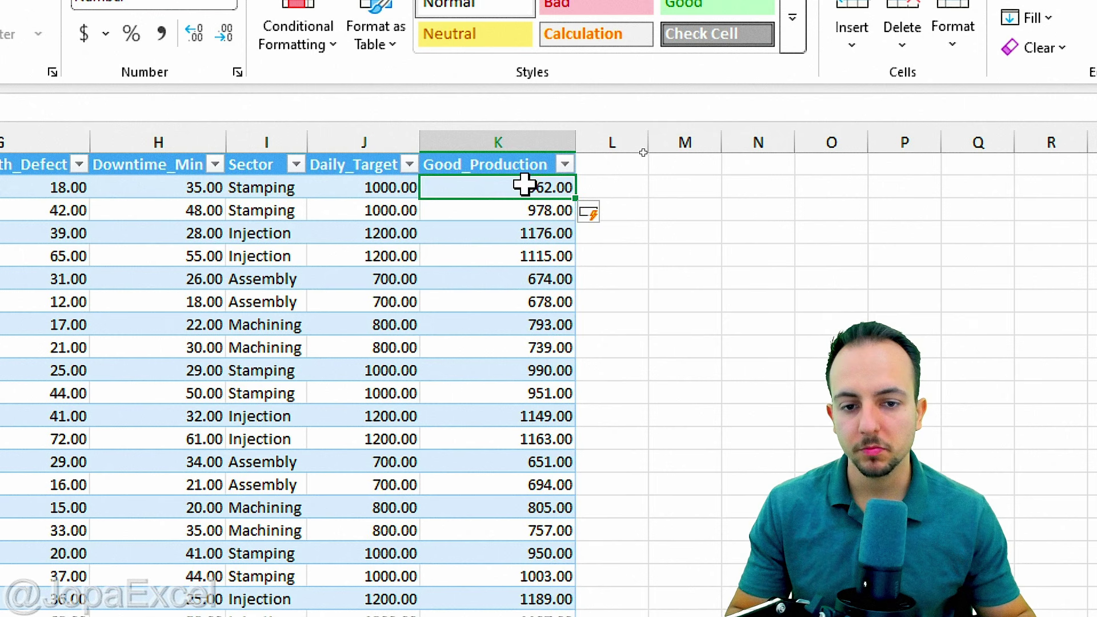
pyautogui.click(549, 217)
pyautogui.hotkey('shift', 'space')
pyautogui.click(531, 239)
pyautogui.hotkey('shift', 'space')
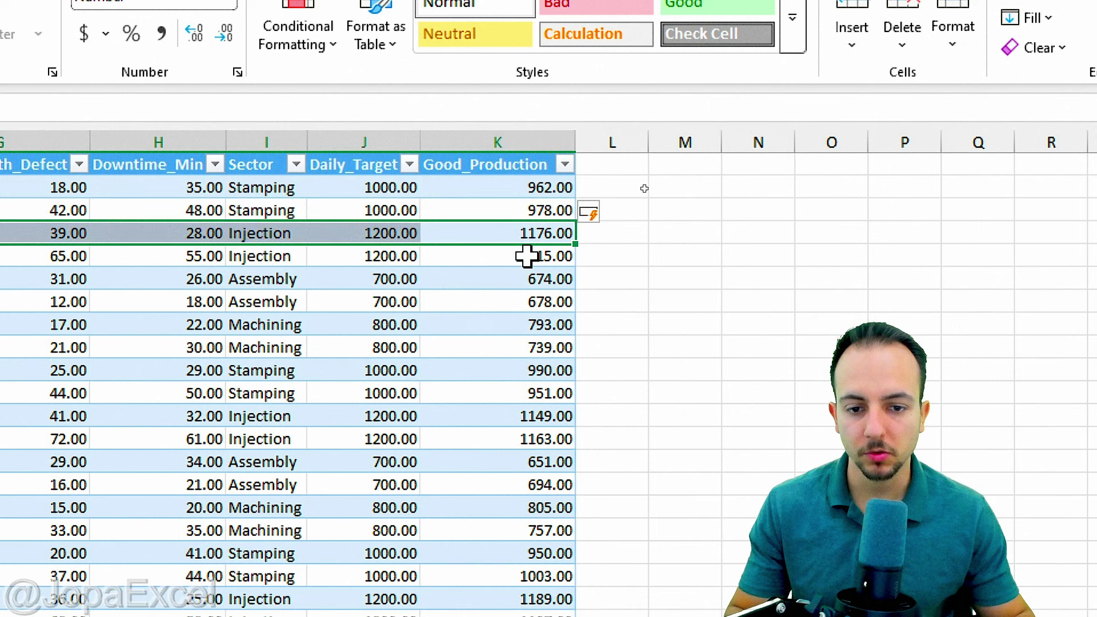
# Step: Check the calculated Good_Production values in the fourth and fifth data rows against their source columns, returning to cell K2
pyautogui.click(530, 258)
pyautogui.hotkey('shift', 'space')
pyautogui.click(531, 281)
pyautogui.hotkey('shift', 'space')
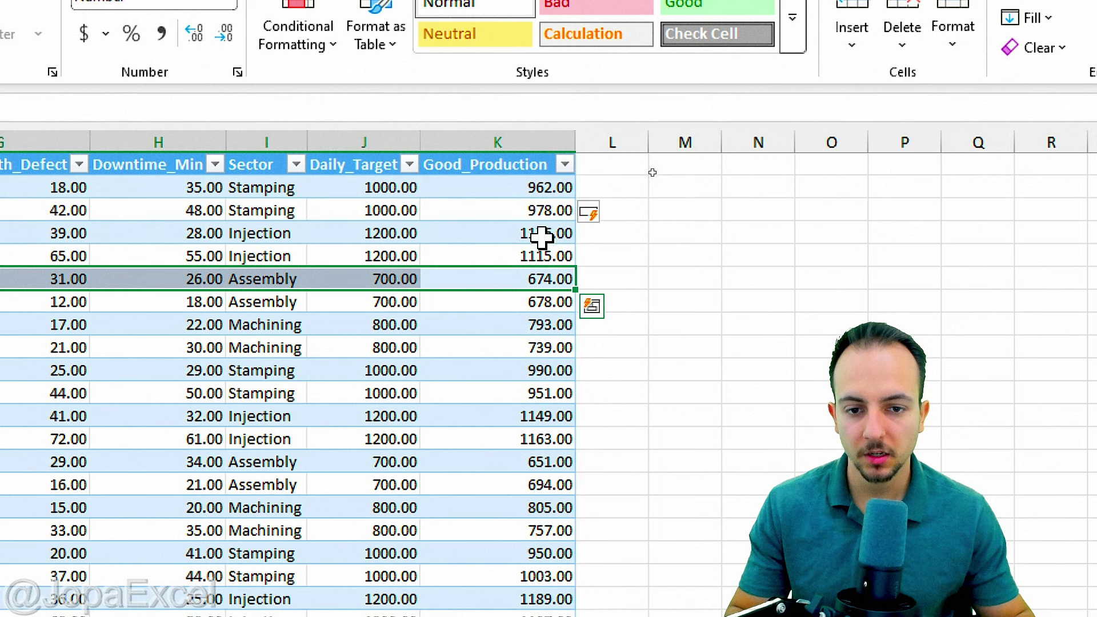
pyautogui.click(549, 188)
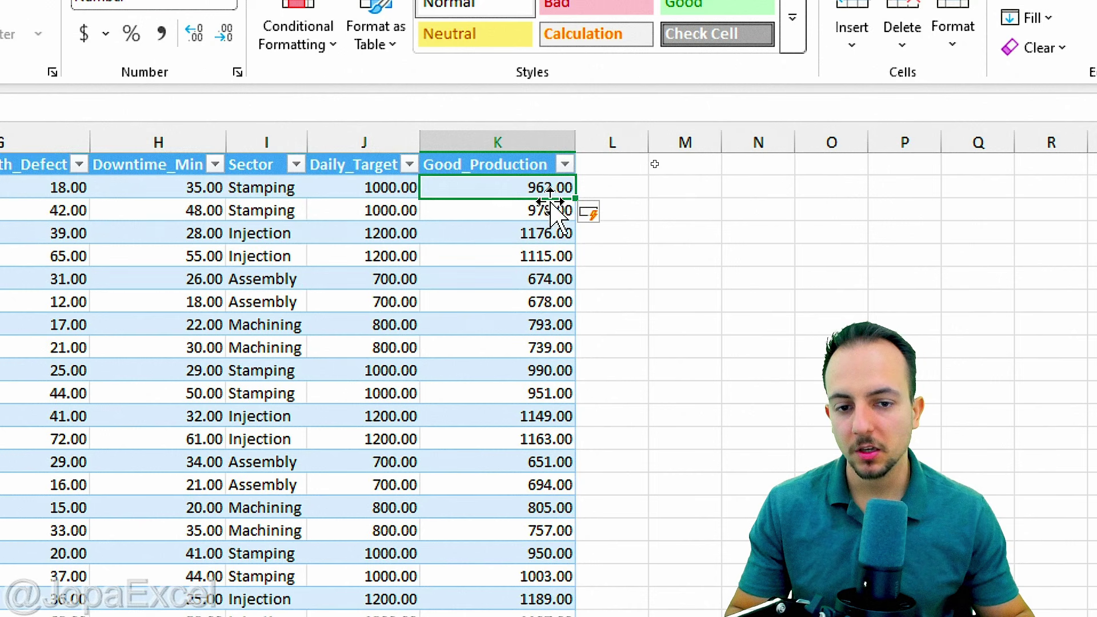
# Step: Clear every Good_Production cell below K2, keeping only the formula in the first data row
pyautogui.click(530, 136)
pyautogui.keyDown('ctrl'); pyautogui.click(534, 186); pyautogui.keyUp('ctrl')
pyautogui.press('Delete')
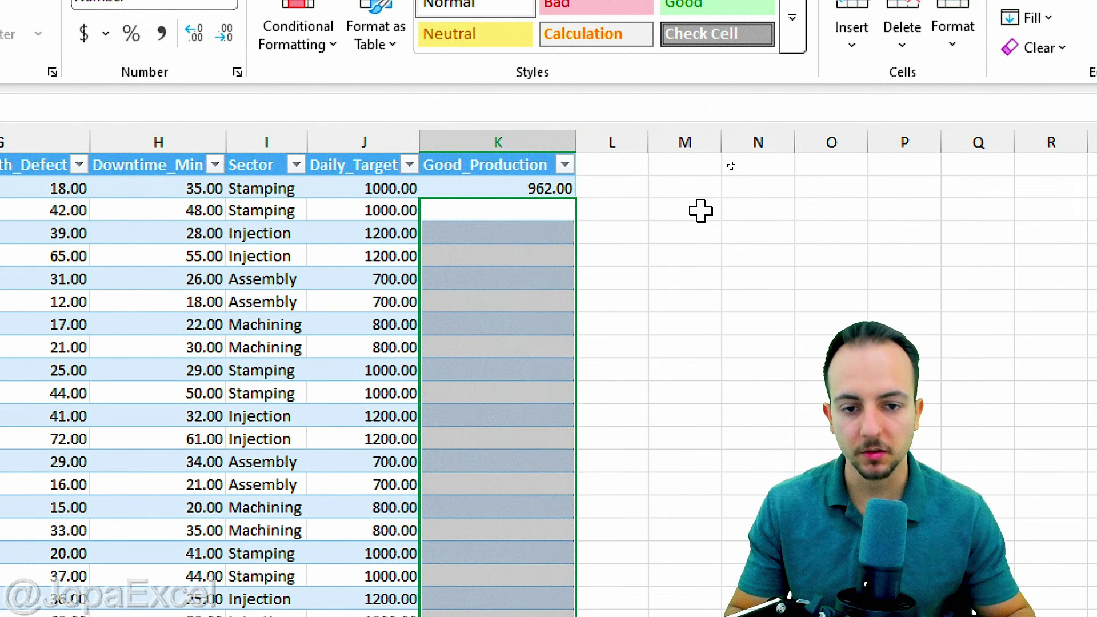
pyautogui.click(701, 211)
pyautogui.click(564, 188)
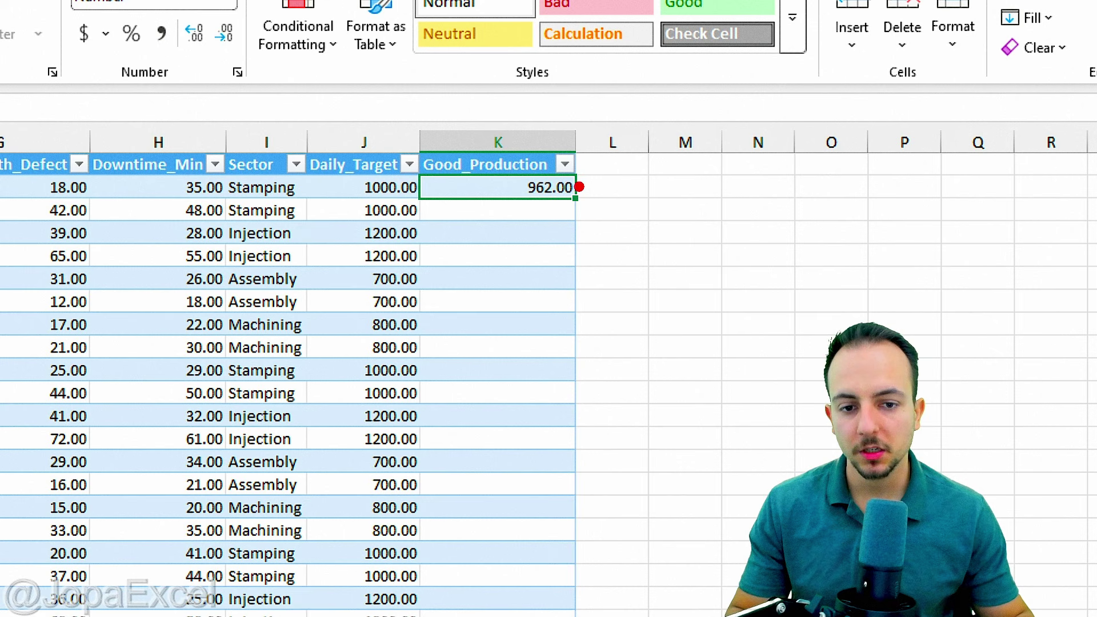
# Step: Fill the Good_Production formula from K2 down to the last row of the table
pyautogui.moveTo(565, 216); pyautogui.dragTo(575, 184)
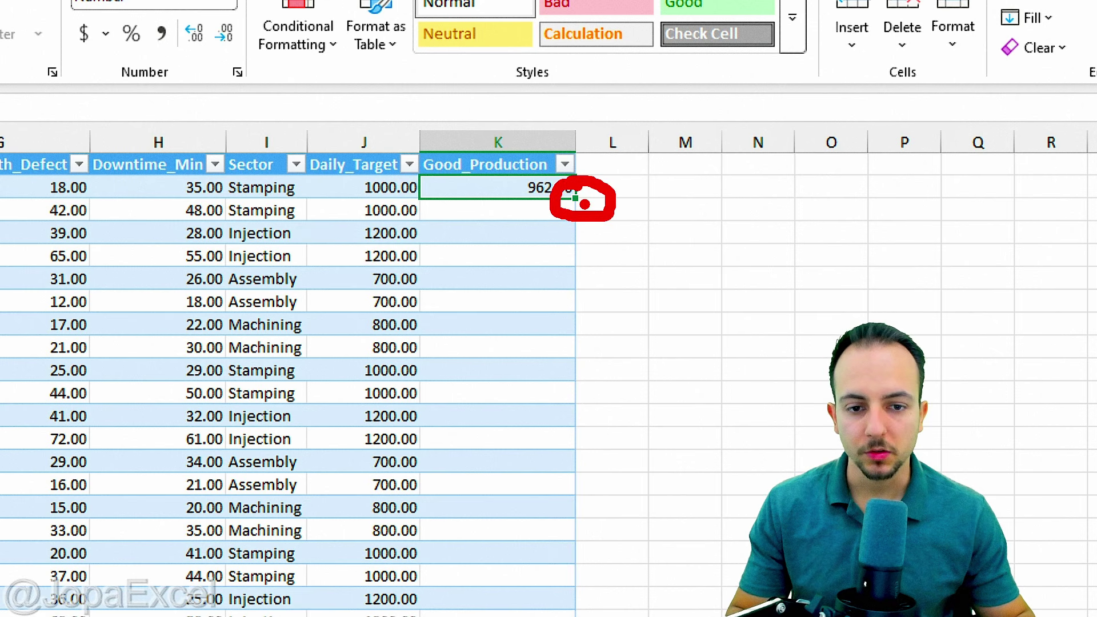
pyautogui.moveTo(588, 244); pyautogui.dragTo(588, 318)
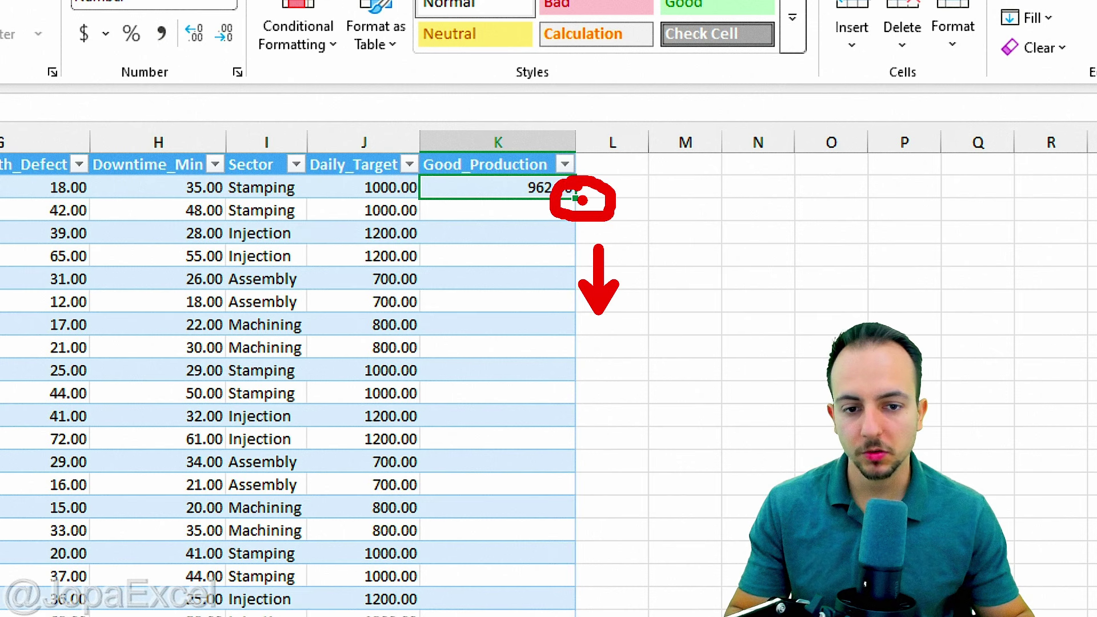
pyautogui.press('Escape')
pyautogui.moveTo(575, 199)
pyautogui.mouseDown()
pyautogui.moveTo(561, 456)
pyautogui.moveTo(539, 589)
pyautogui.moveTo(480, 525)
pyautogui.mouseUp()
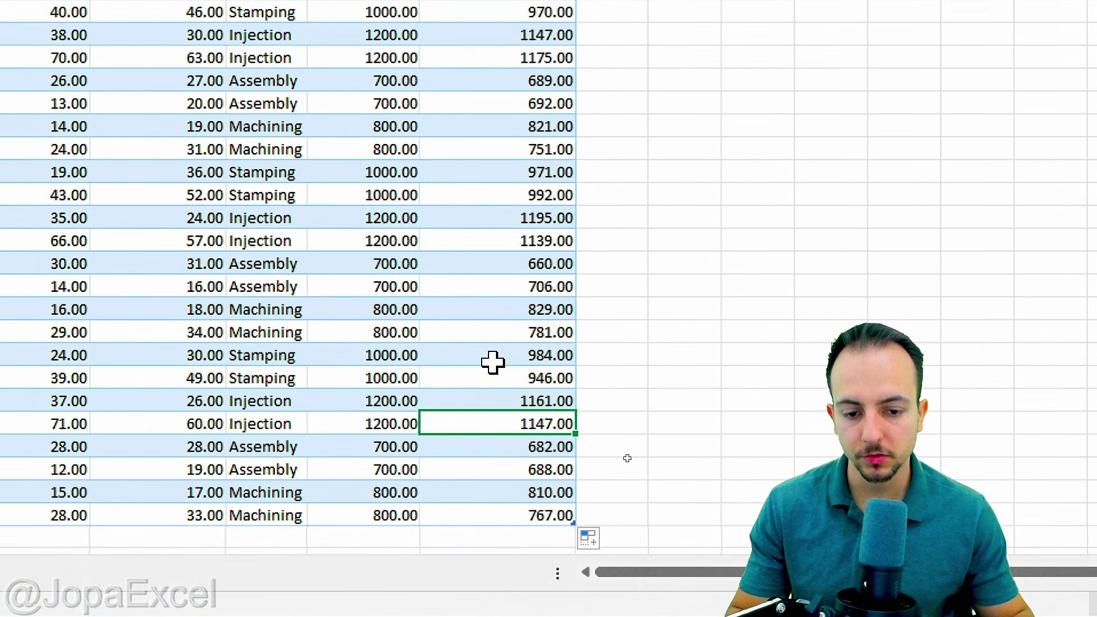
pyautogui.scroll(15, 475, 229)
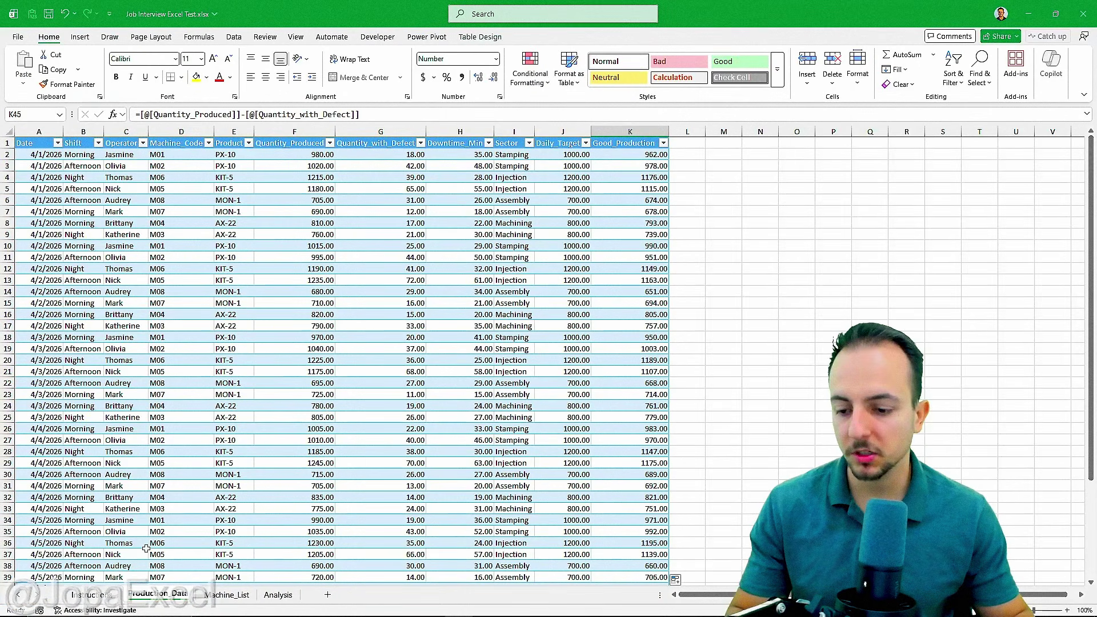
# Step: Look up the second required column on the Instructions worksheet and add it to the production table as Defect % in L1, widening column L
pyautogui.click(91, 595)
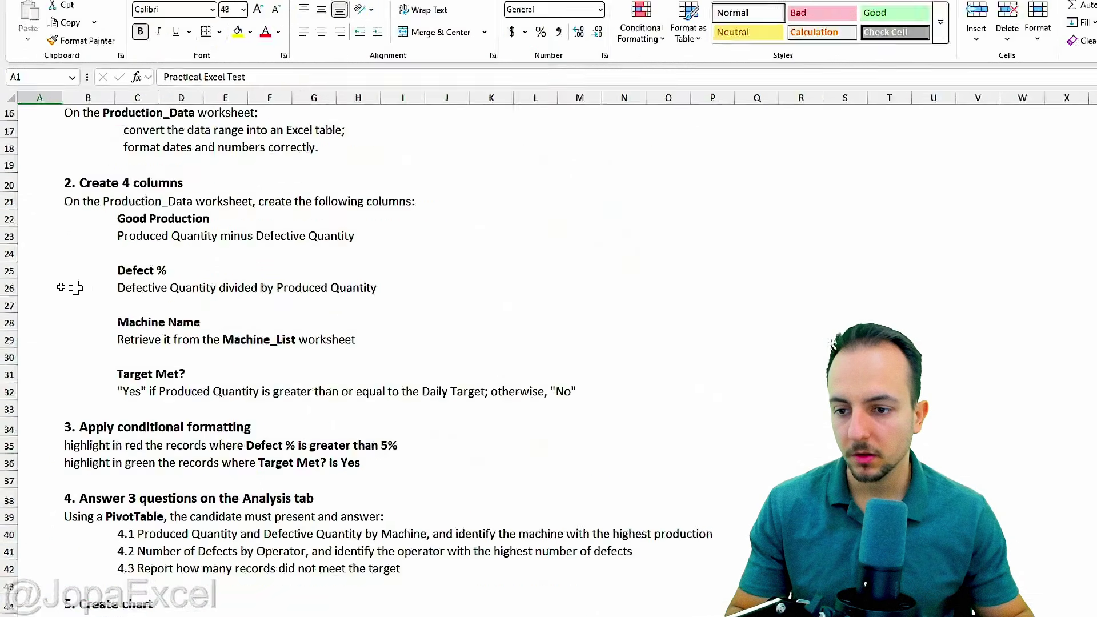
pyautogui.click(10, 292)
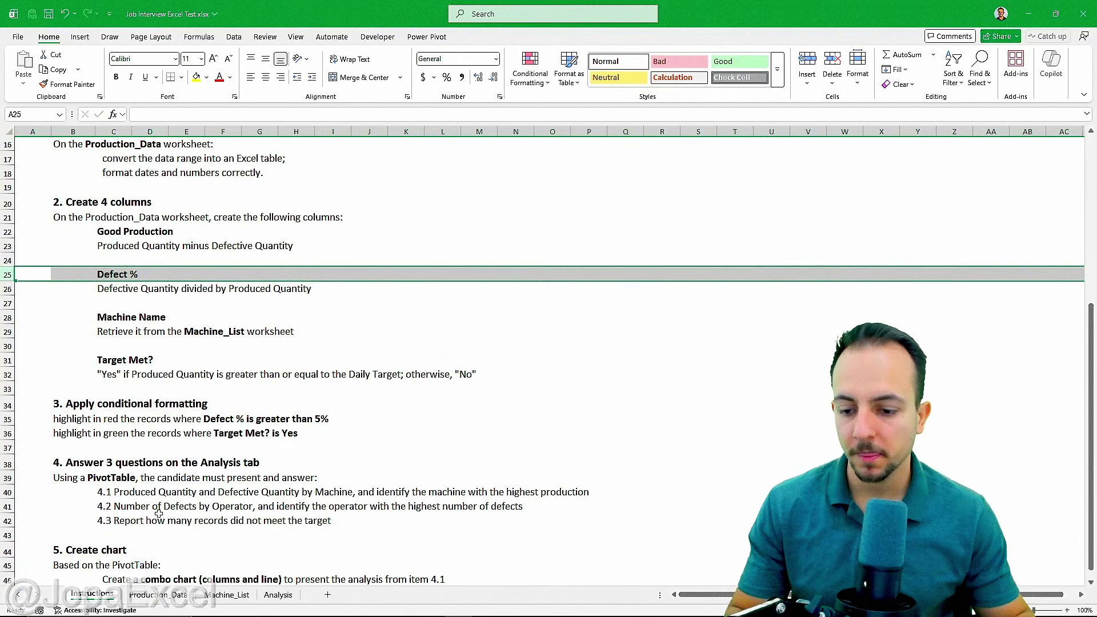
pyautogui.click(167, 597)
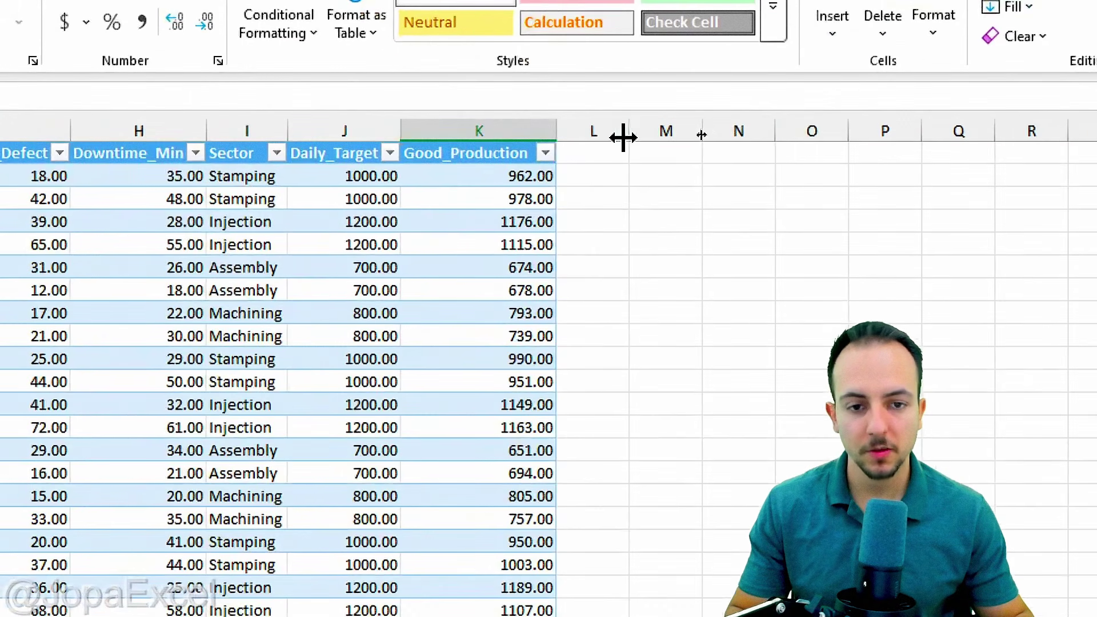
pyautogui.click(687, 143)
pyautogui.write('Defe')
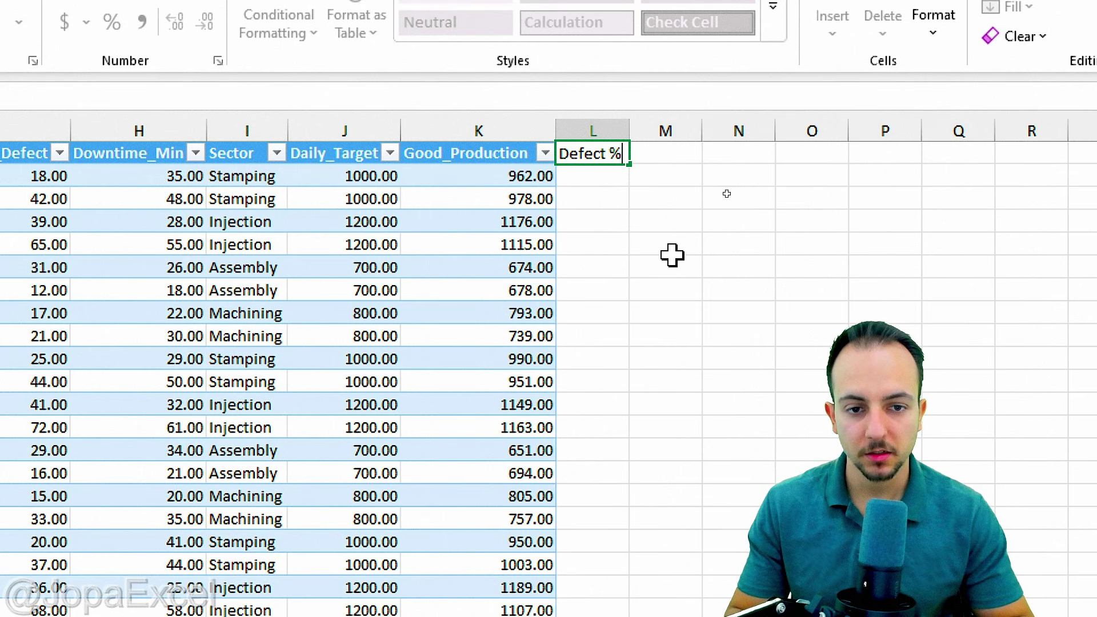
pyautogui.write('ct %')
pyautogui.press('Return')
pyautogui.moveTo(629, 130); pyautogui.dragTo(692, 130)
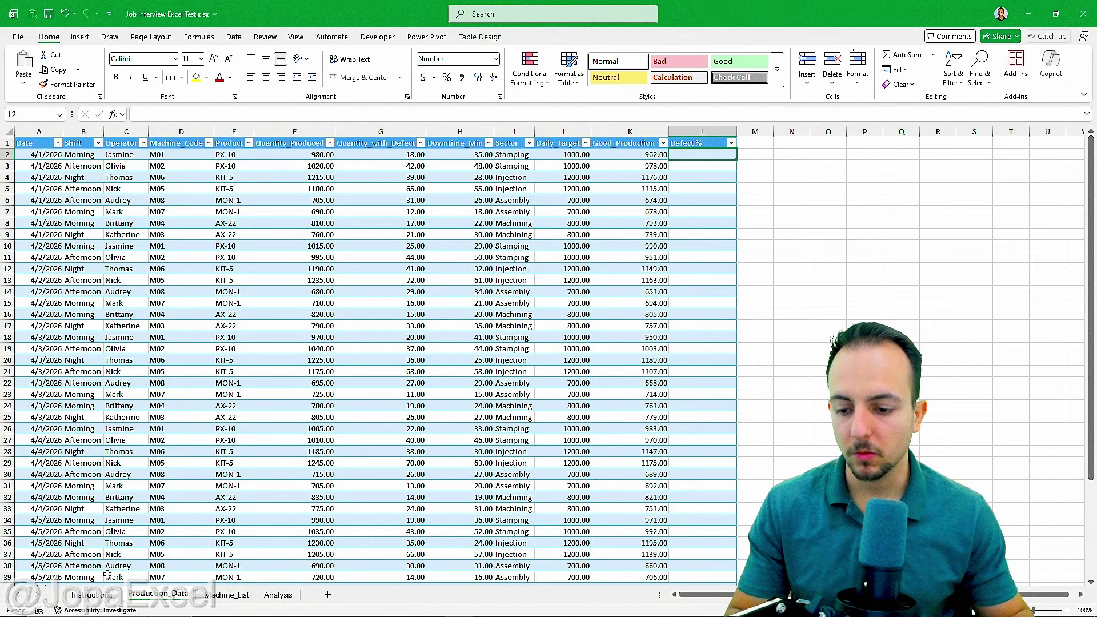
# Step: Review the Defect % definition on the Instructions worksheet and fill the column with =[@[Quantity_with_Defect]]/[@[Quantity_Produced]] from cell L2
pyautogui.click(93, 595)
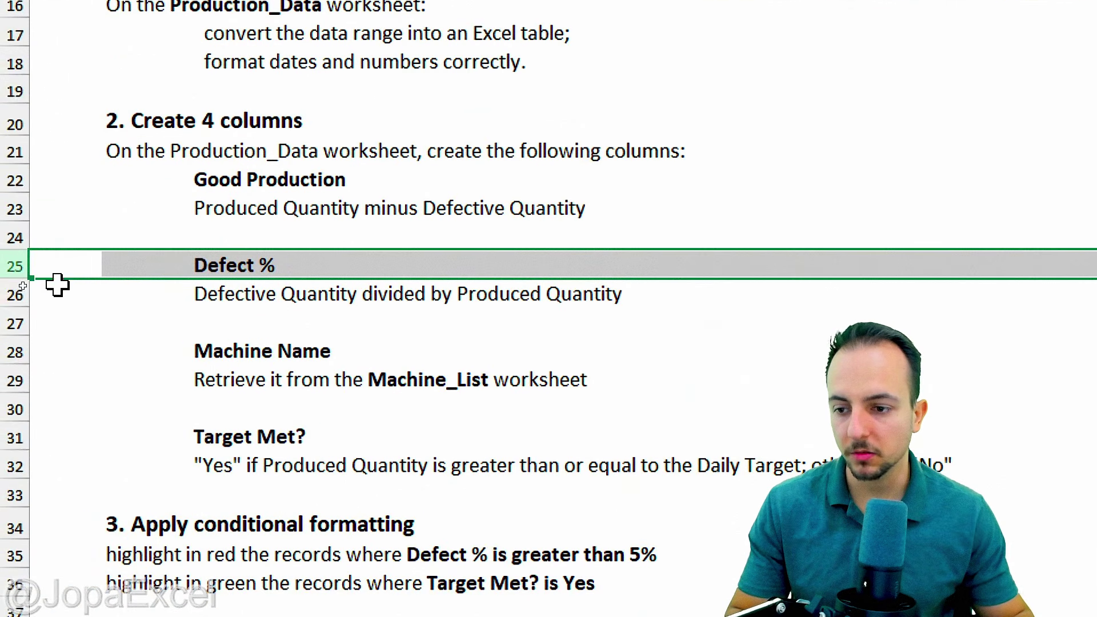
pyautogui.click(13, 291)
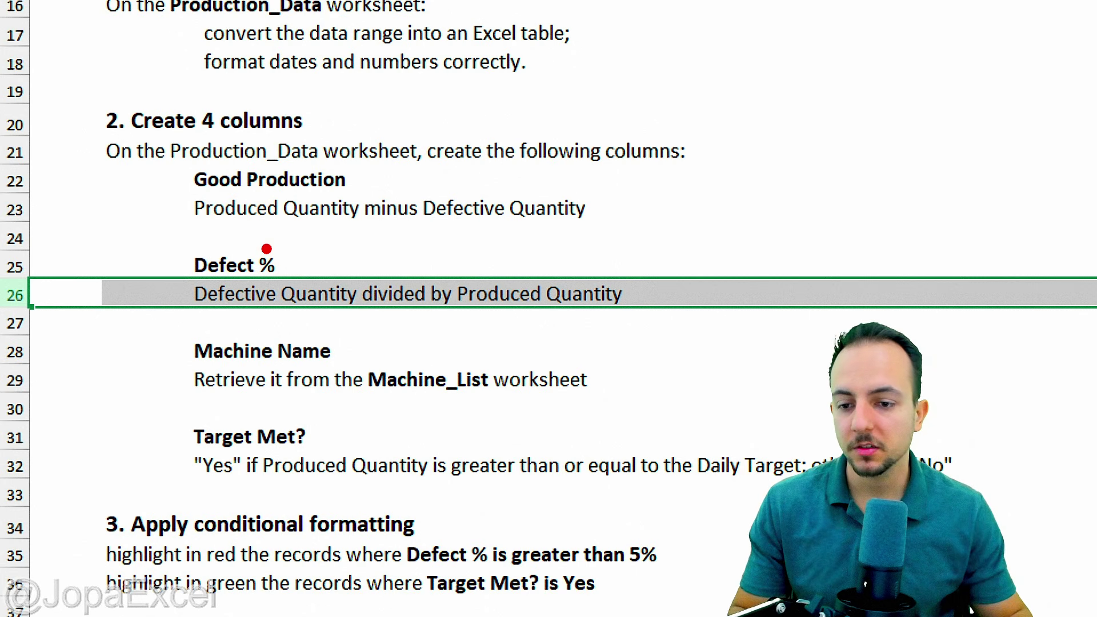
pyautogui.moveTo(248, 244)
pyautogui.mouseDown()
pyautogui.moveTo(290, 289)
pyautogui.moveTo(341, 247)
pyautogui.mouseUp()
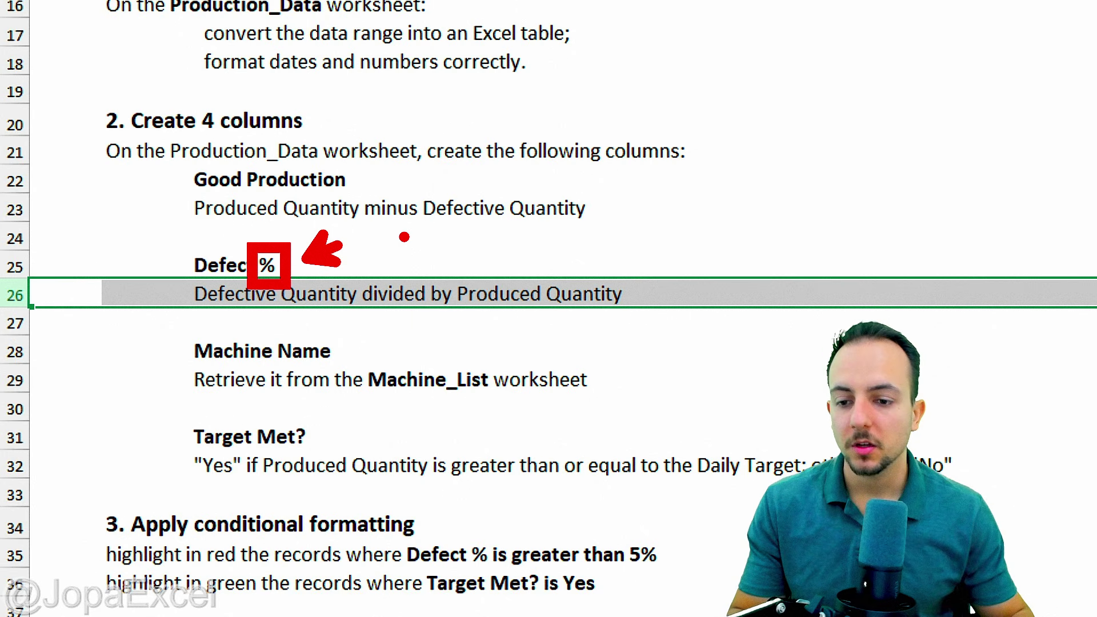
pyautogui.press('Escape')
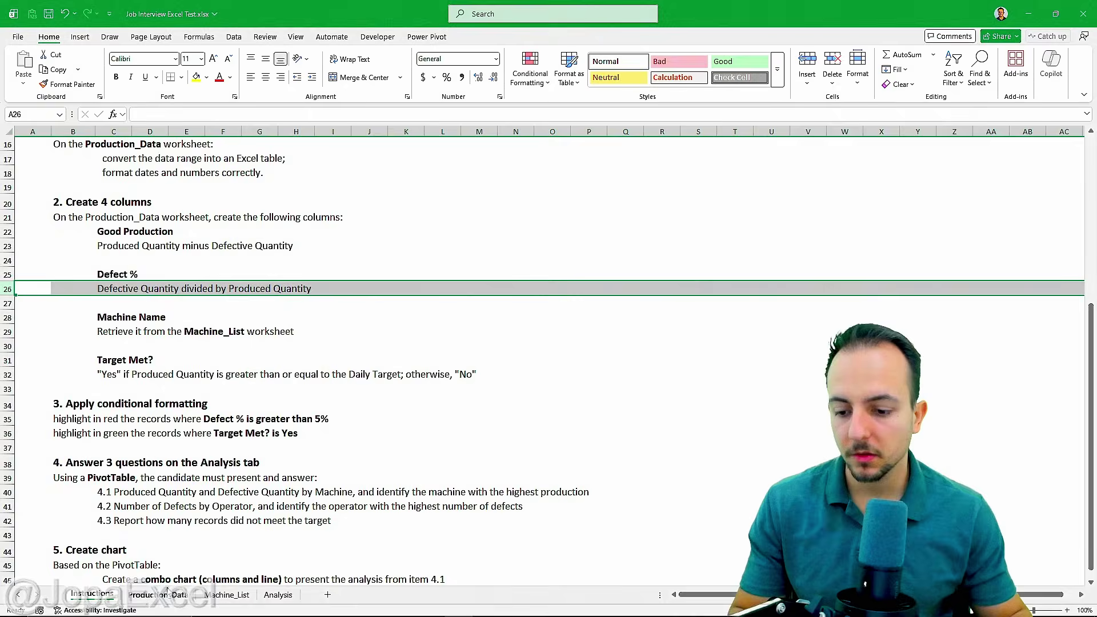
pyautogui.click(167, 592)
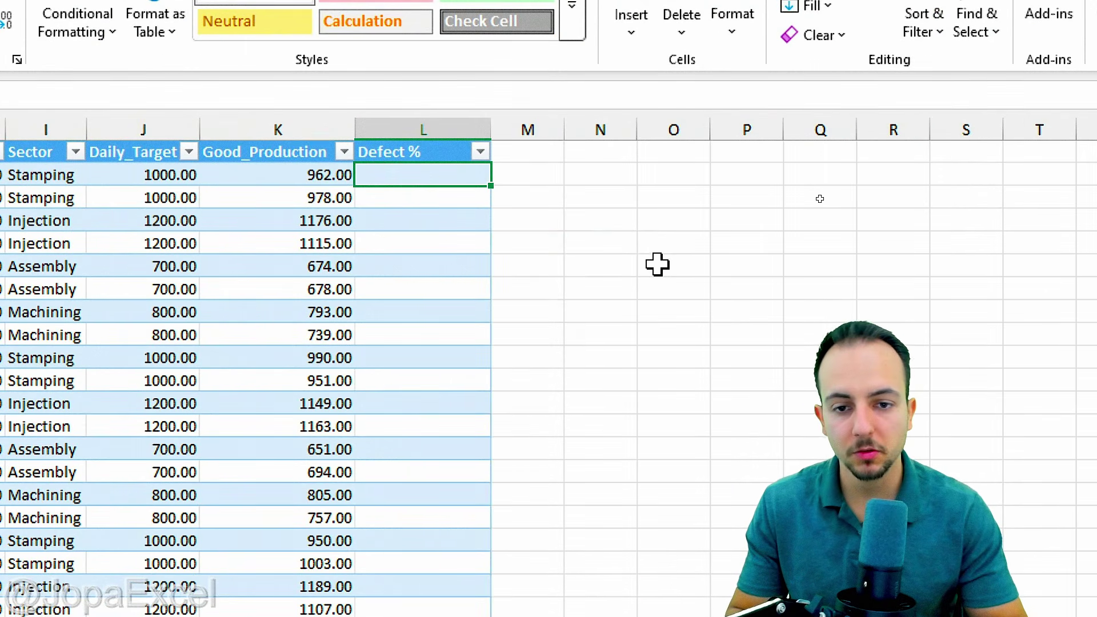
pyautogui.write('=')
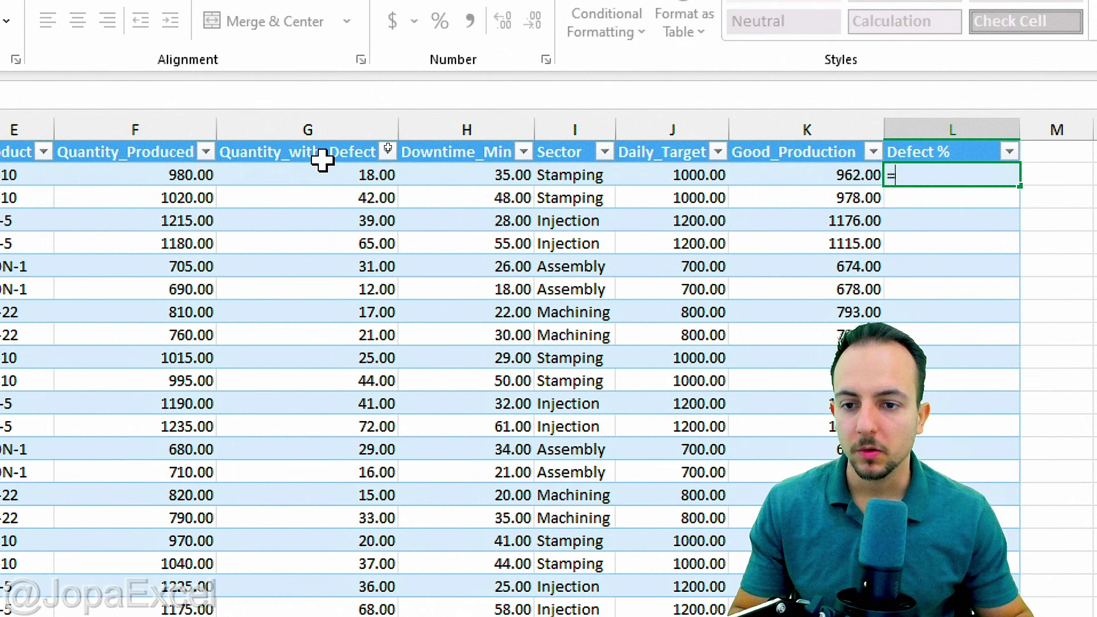
pyautogui.click(328, 173)
pyautogui.write('/')
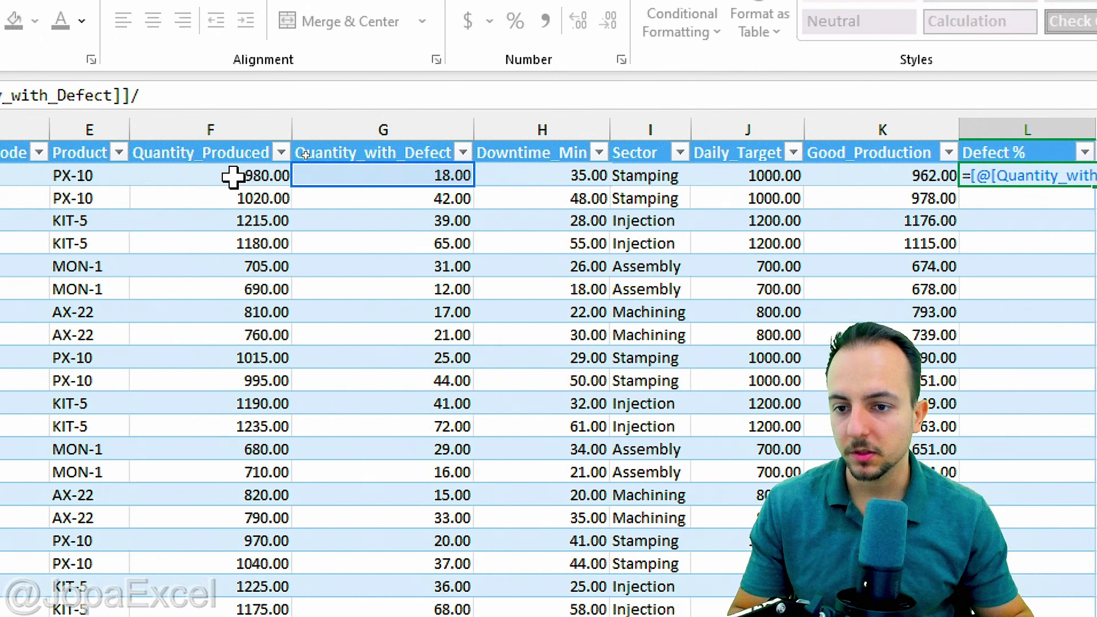
pyautogui.click(233, 177)
pyautogui.press('Return')
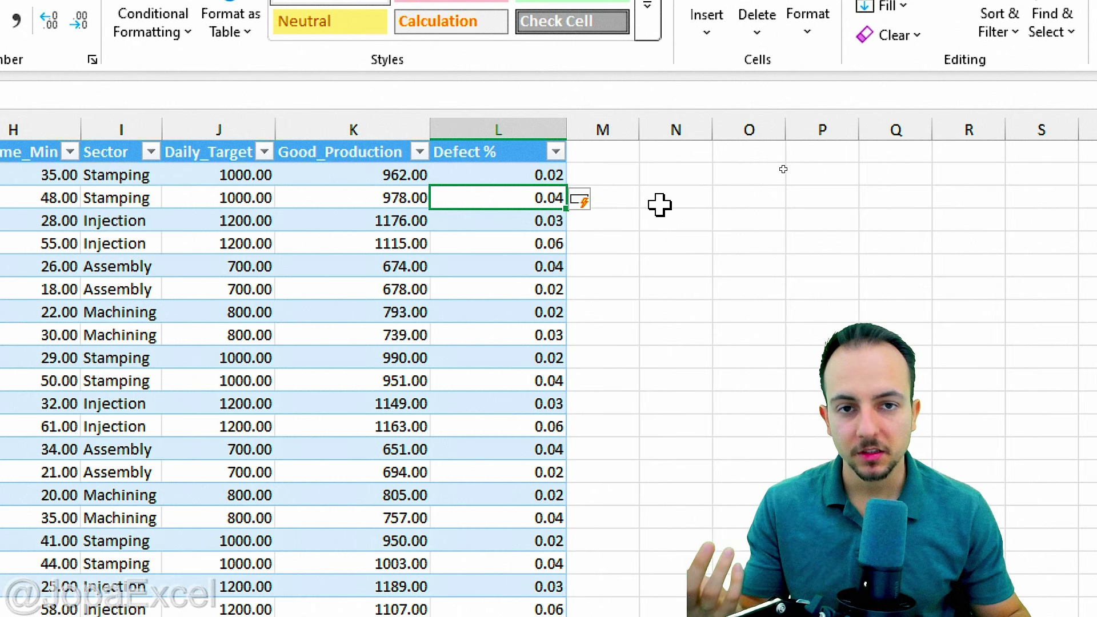
# Step: Apply the Percentage number format to the whole Defect % column
pyautogui.click(524, 121)
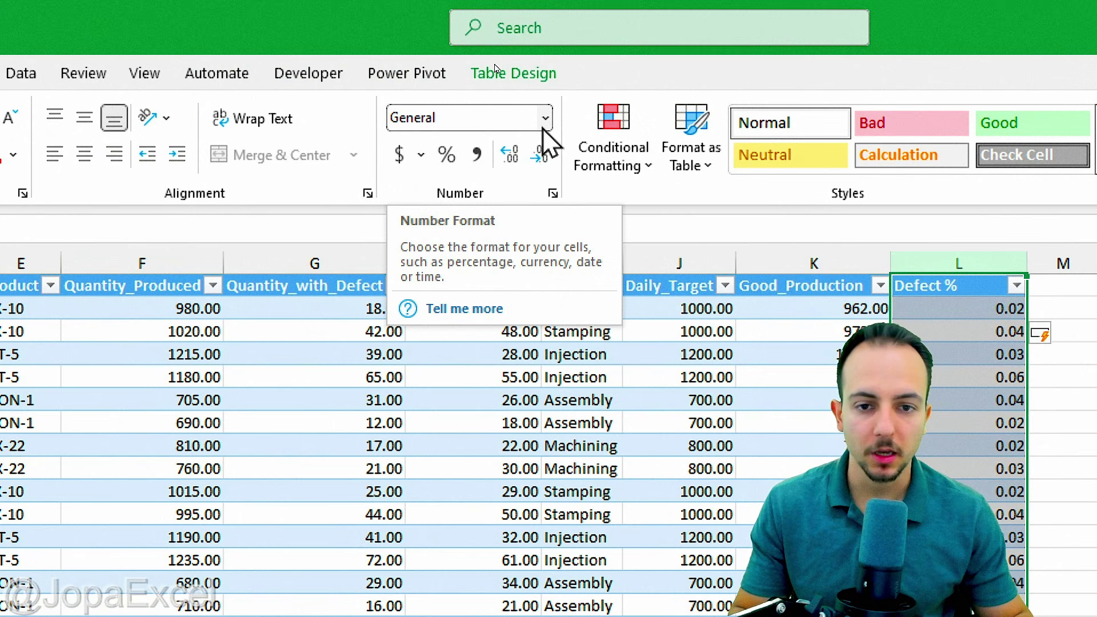
pyautogui.click(543, 128)
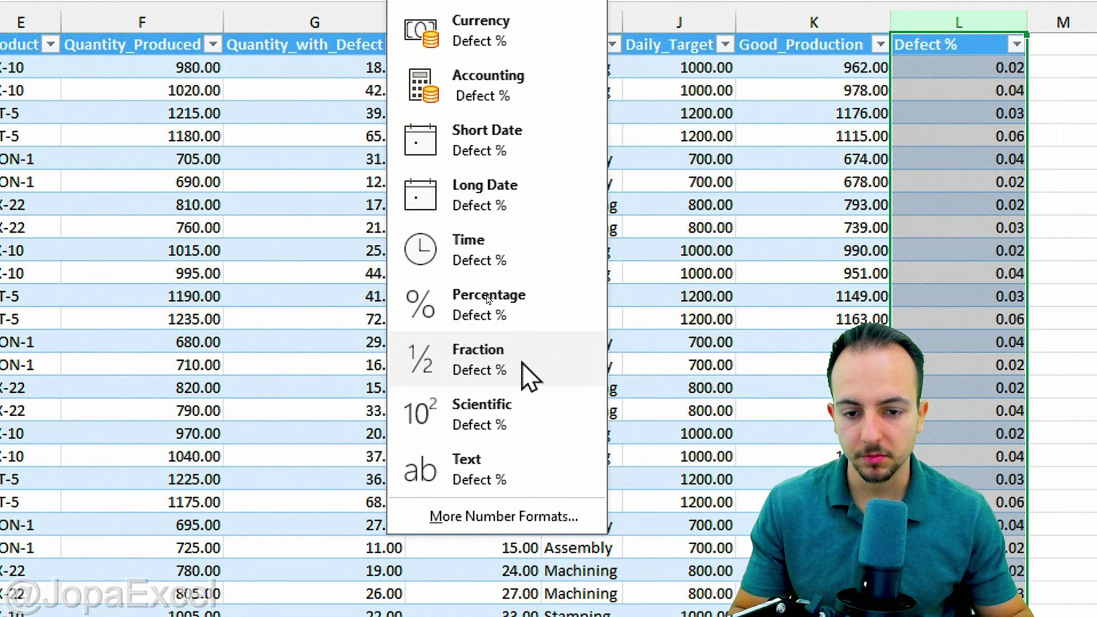
pyautogui.click(540, 309)
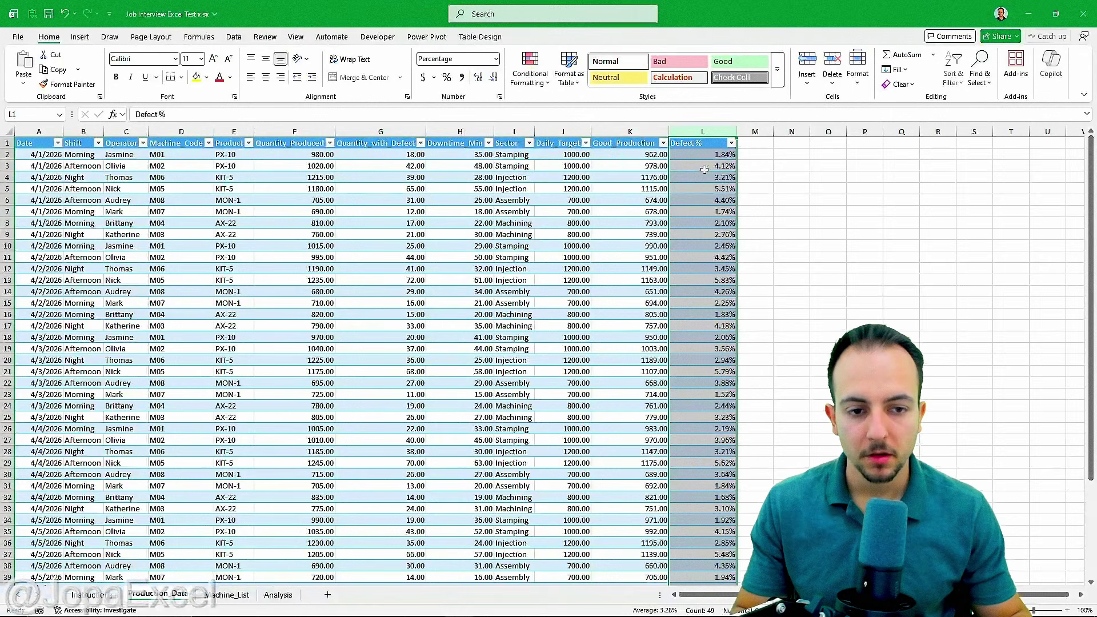
# Step: Review the Machine Name requirement under "2. Create 4 columns" on the Instructions worksheet
pyautogui.click(94, 595)
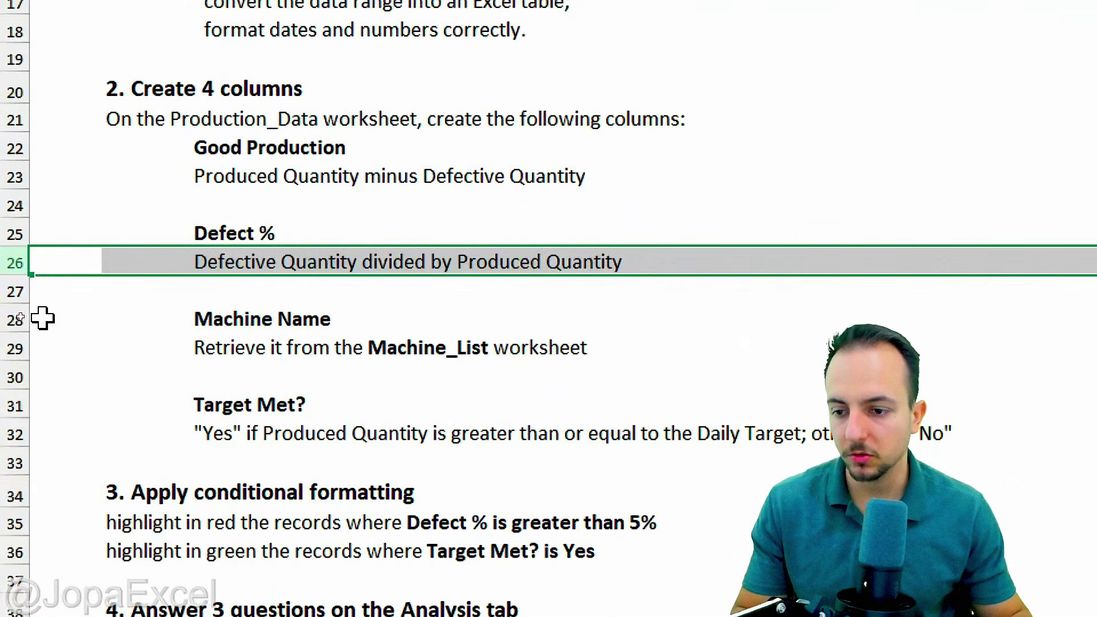
pyautogui.moveTo(10, 316); pyautogui.dragTo(83, 332)
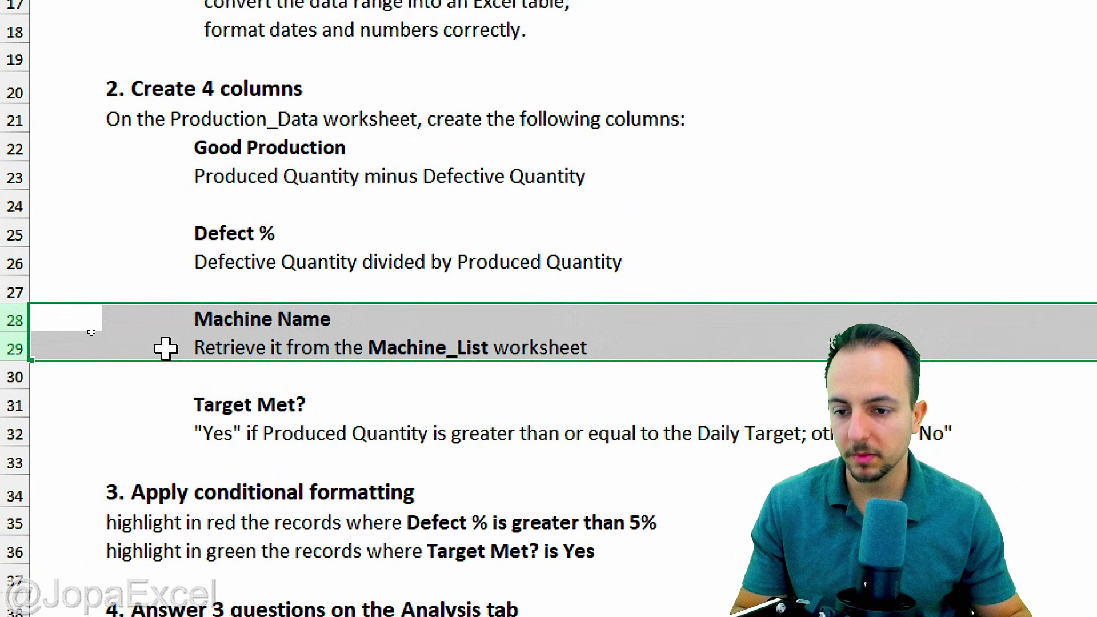
pyautogui.scroll(-1, 273, 515)
pyautogui.click(235, 273)
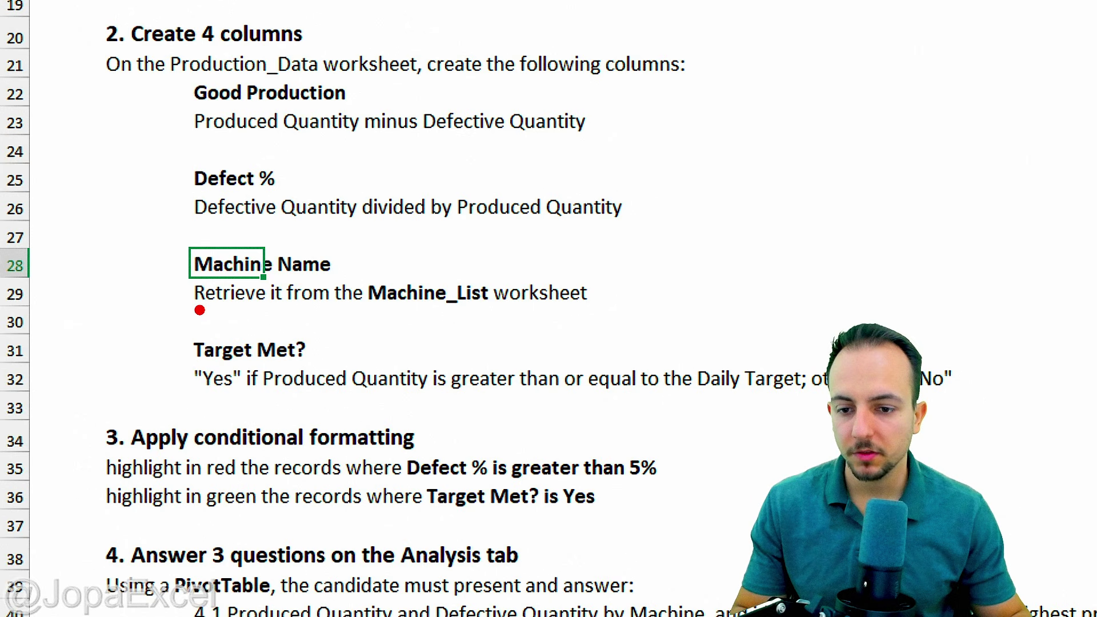
pyautogui.moveTo(209, 312); pyautogui.dragTo(599, 311)
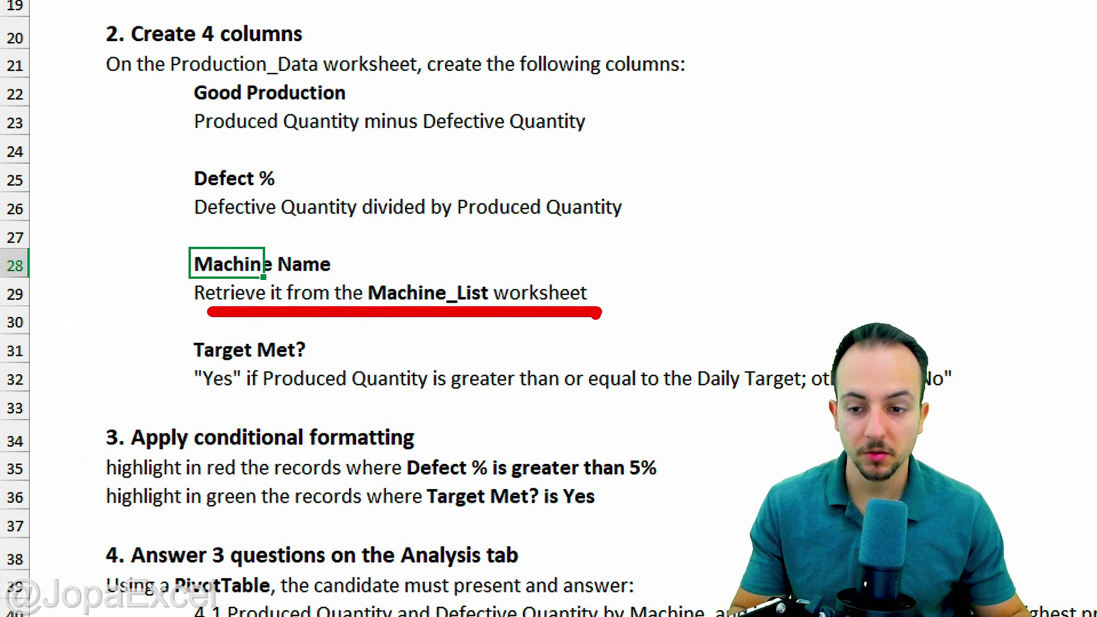
pyautogui.press('Escape')
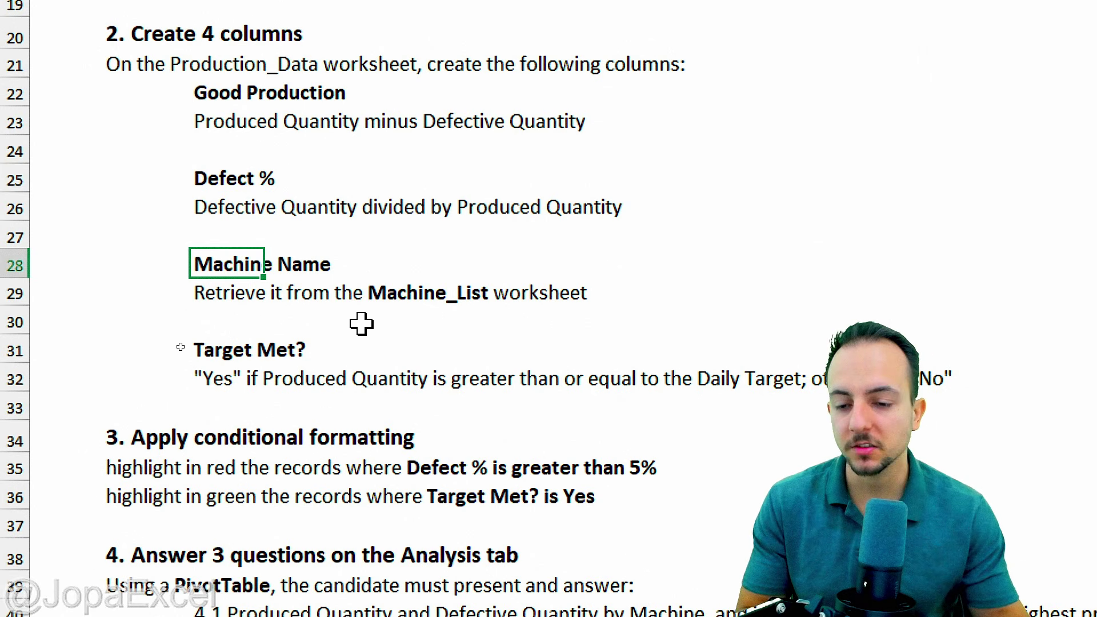
pyautogui.hotkey('shift', 'space')
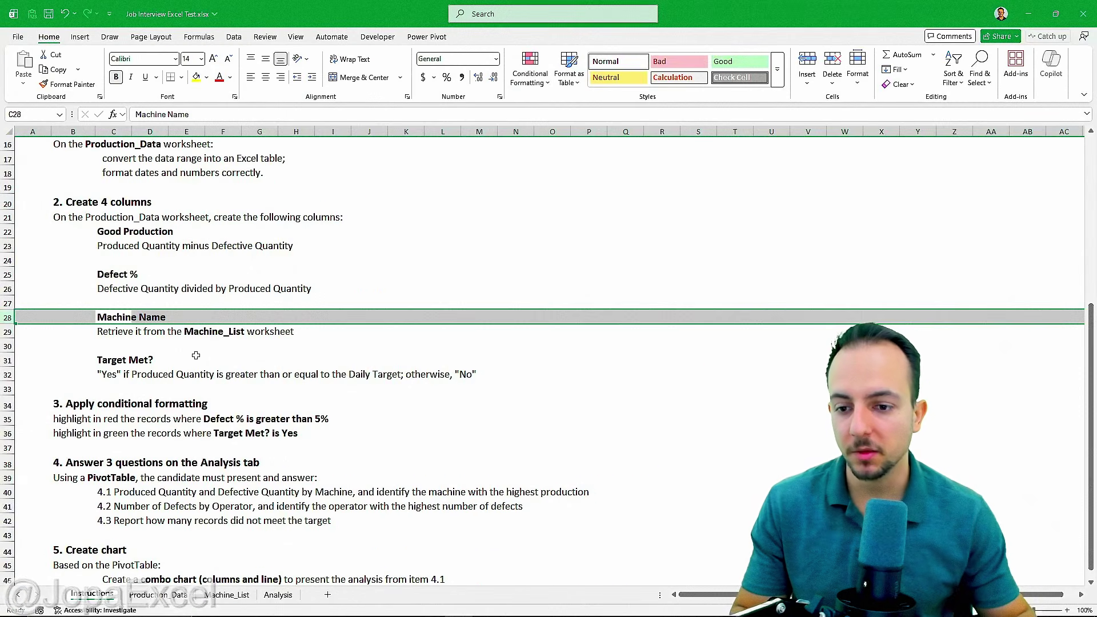
# Step: Add a Machine Name column to the production table with its header in cell M1
pyautogui.click(177, 597)
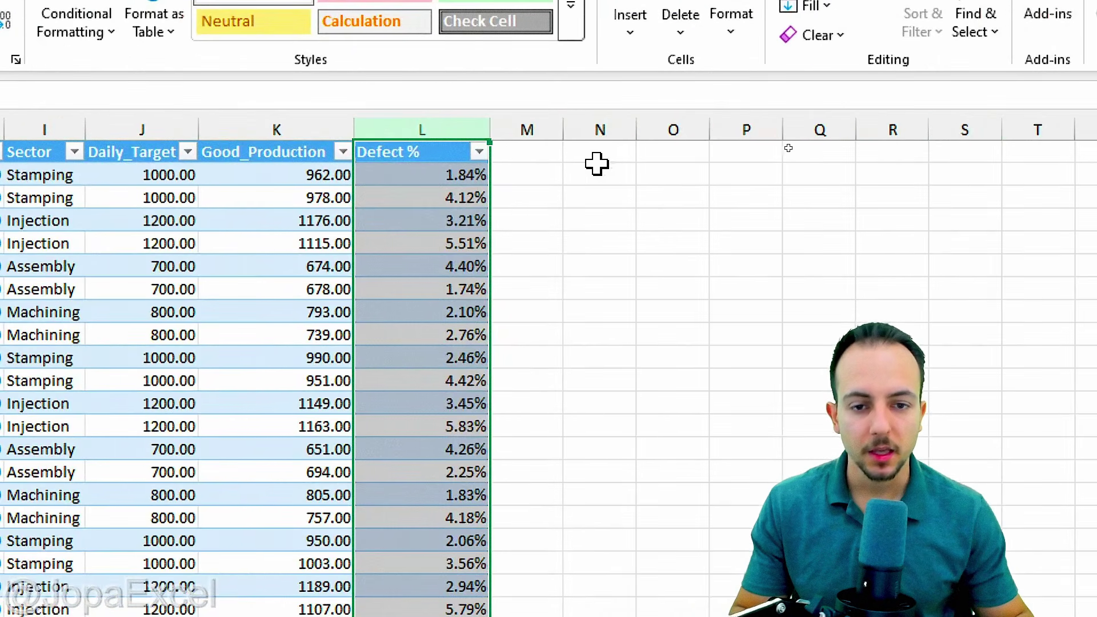
pyautogui.press('Right')
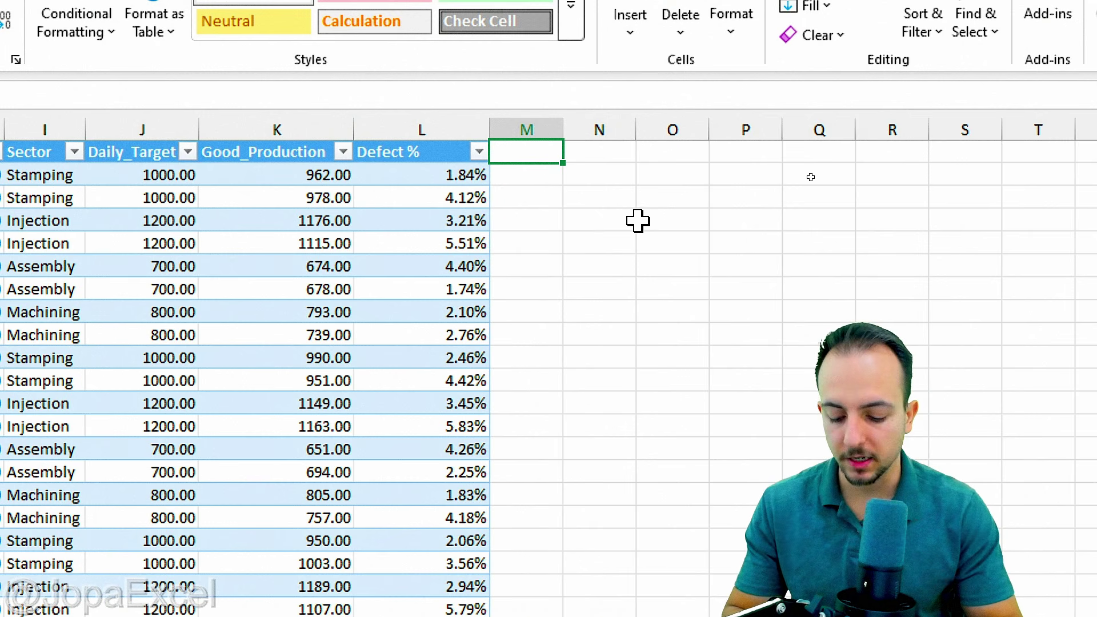
pyautogui.write('Machine')
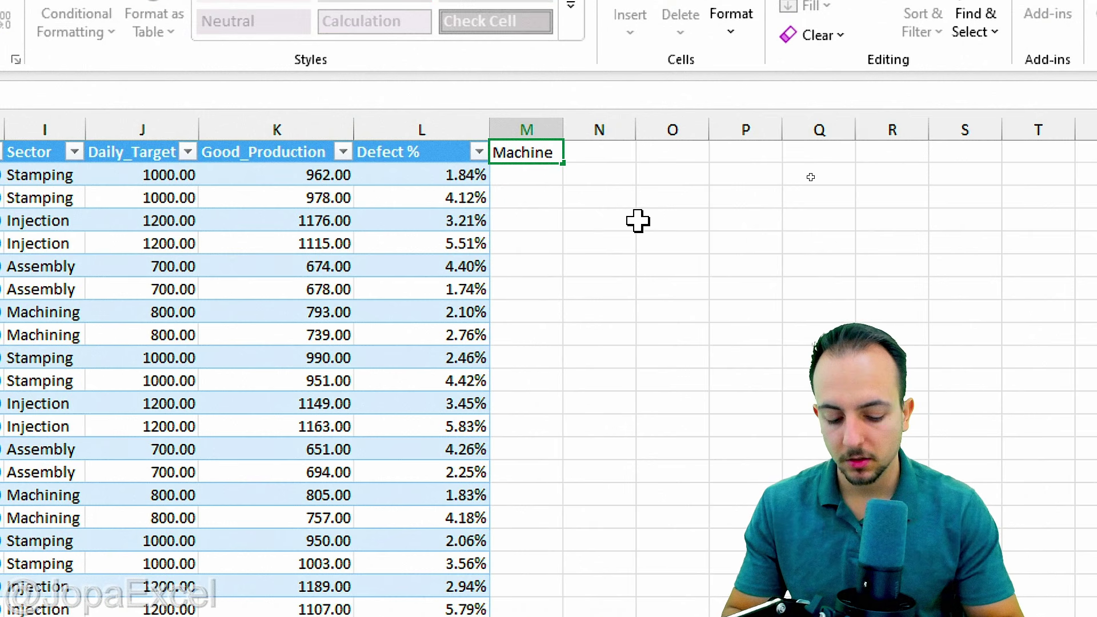
pyautogui.write(' Name')
pyautogui.press('Return')
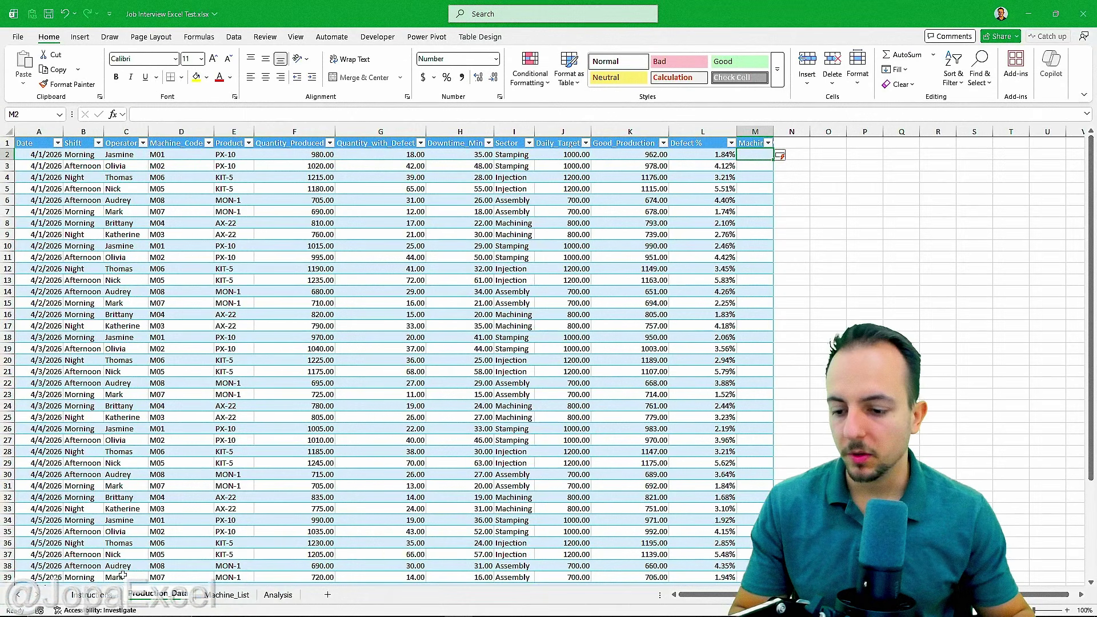
# Step: Rename the K1 header as Good Production to match the Instructions worksheet, and widen the Machine Name column to about 22
pyautogui.click(92, 595)
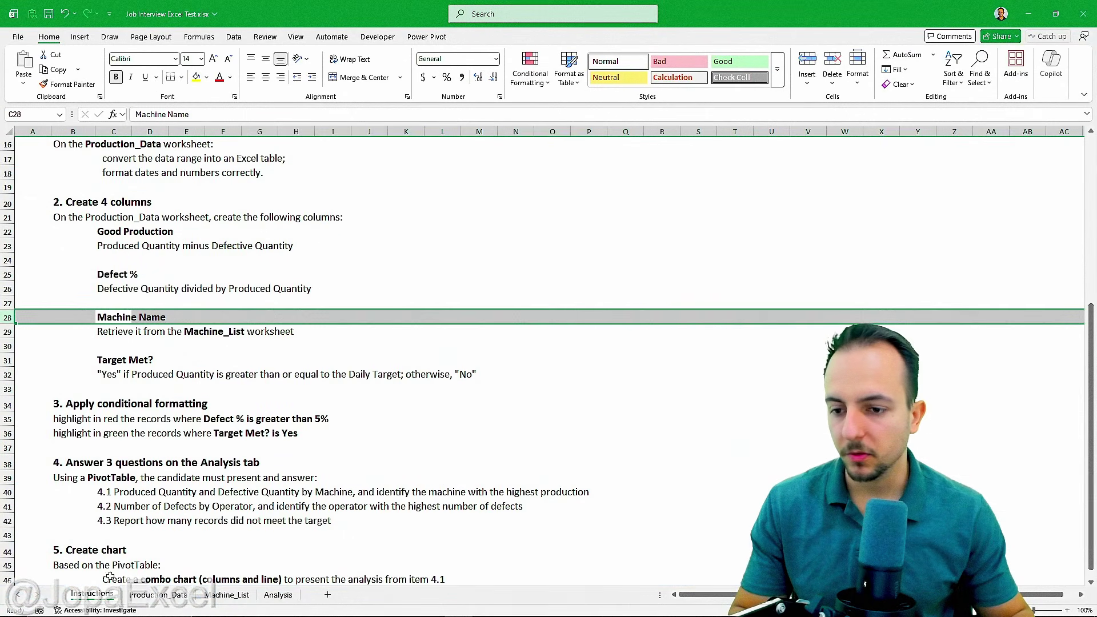
pyautogui.click(102, 338)
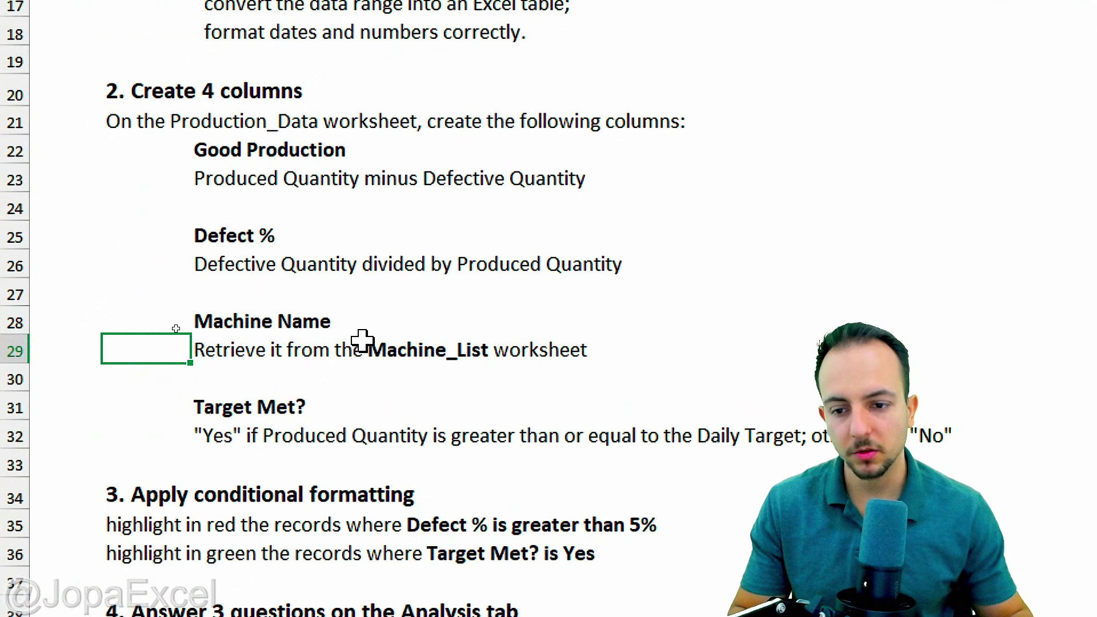
pyautogui.click(240, 325)
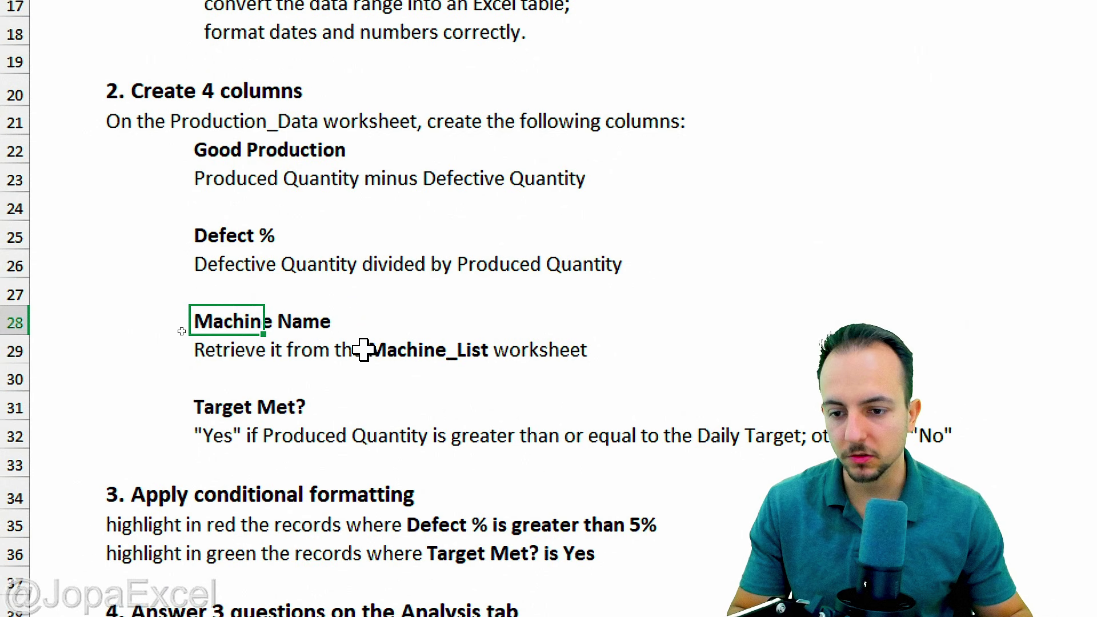
pyautogui.click(246, 150)
pyautogui.hotkey('shift', 'space')
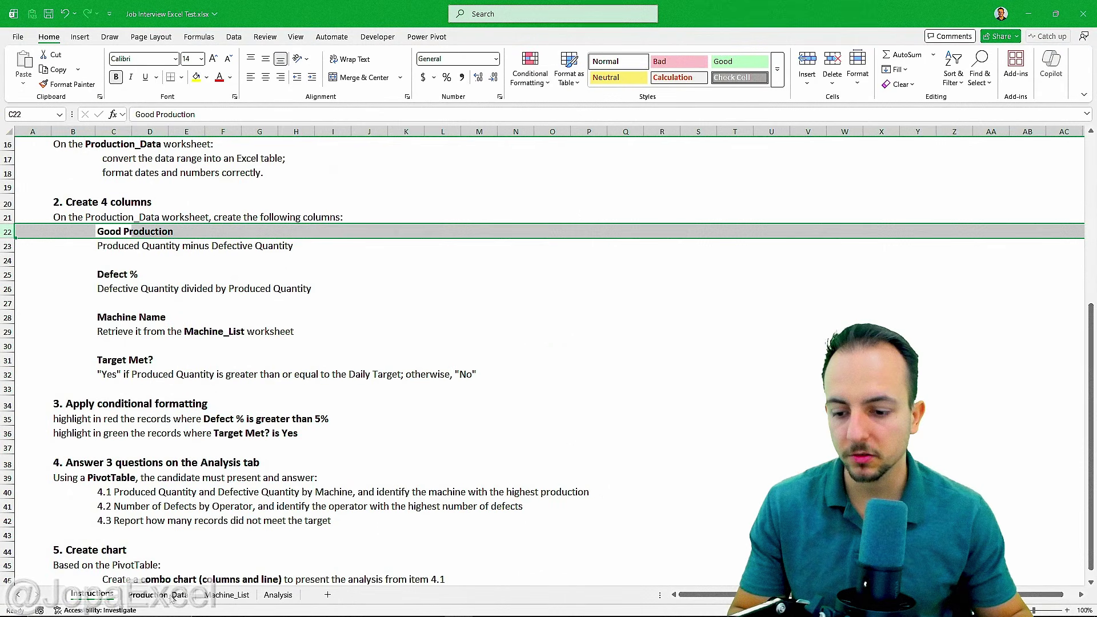
pyautogui.click(162, 595)
pyautogui.click(633, 152)
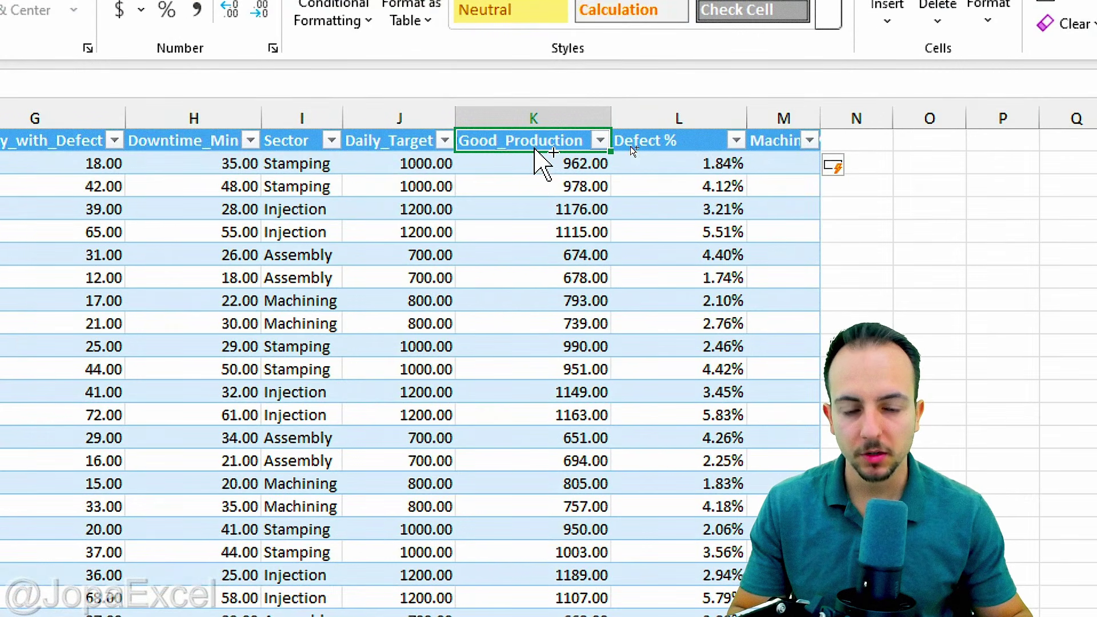
pyautogui.doubleClick(505, 140)
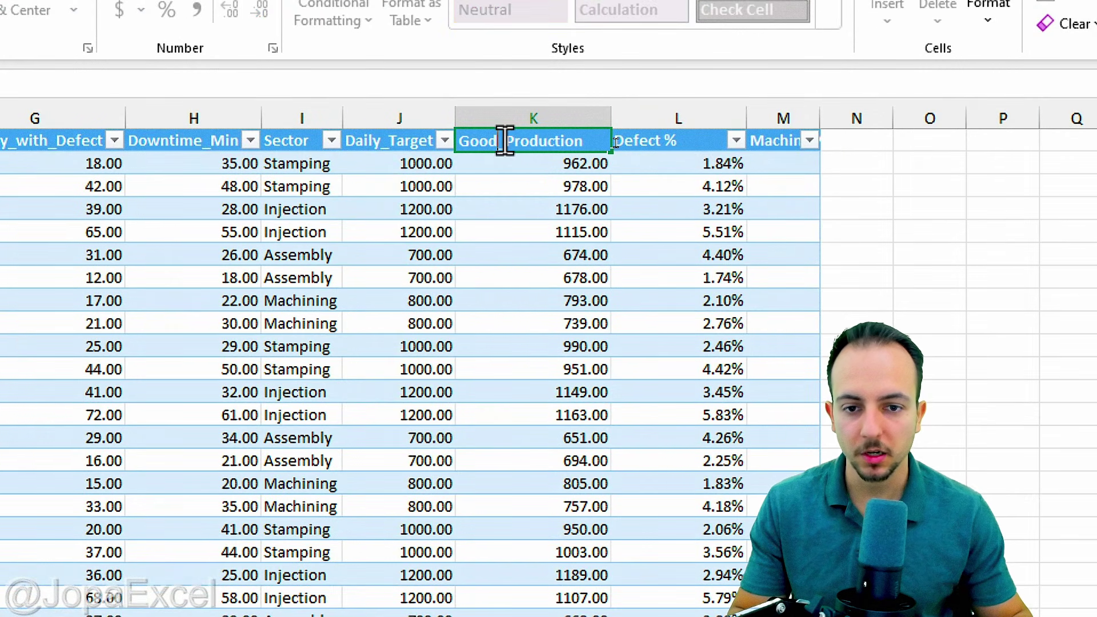
pyautogui.press('BackSpace')
pyautogui.press('Return')
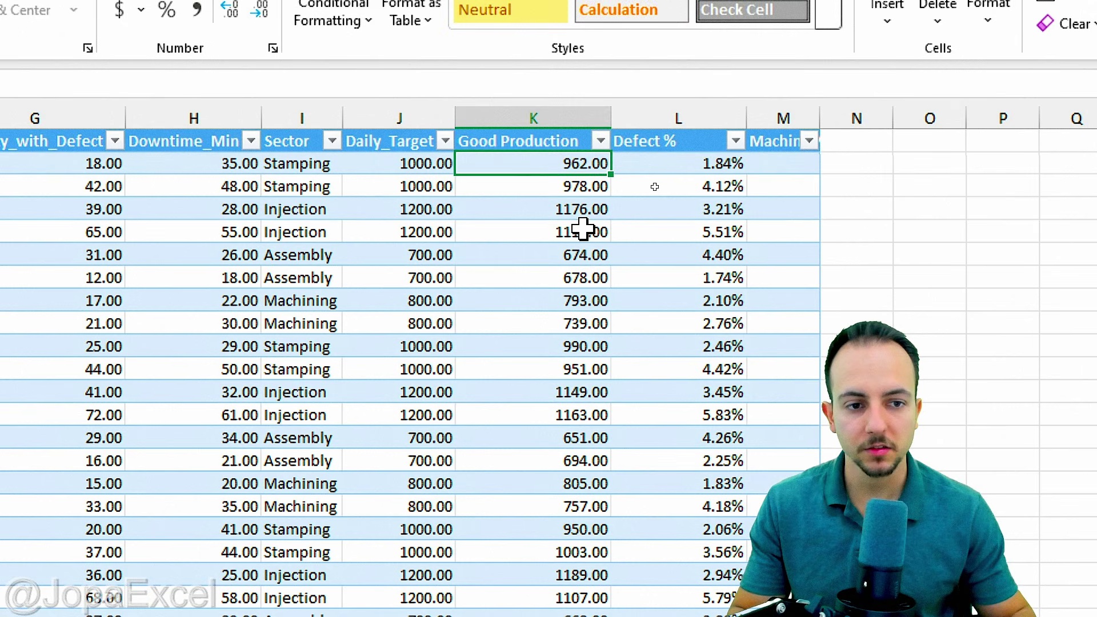
pyautogui.moveTo(823, 118); pyautogui.dragTo(932, 125)
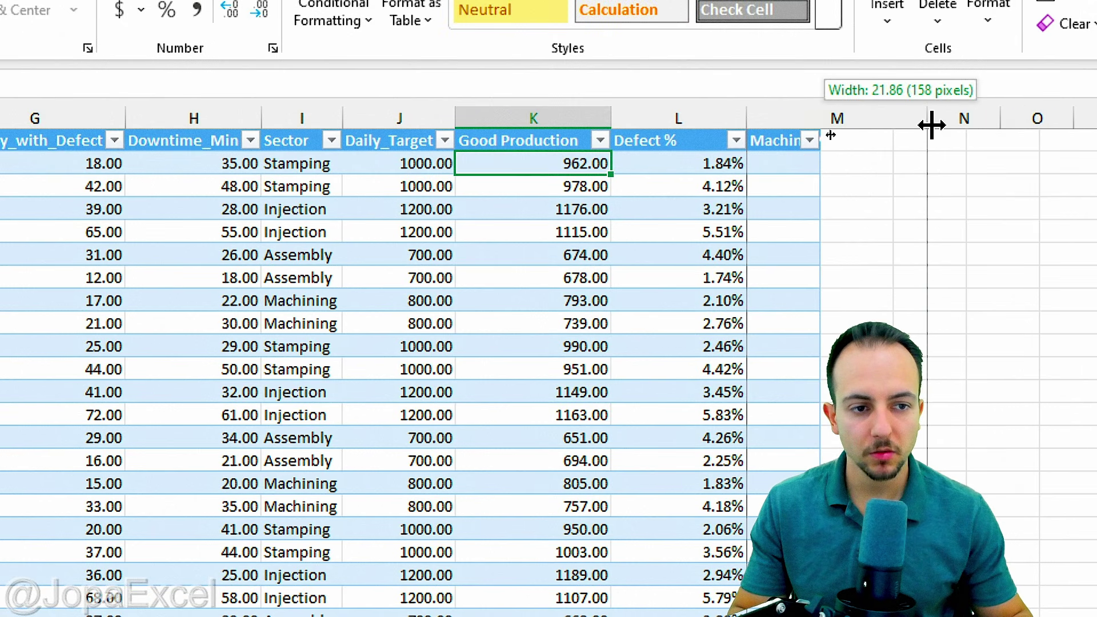
pyautogui.click(909, 162)
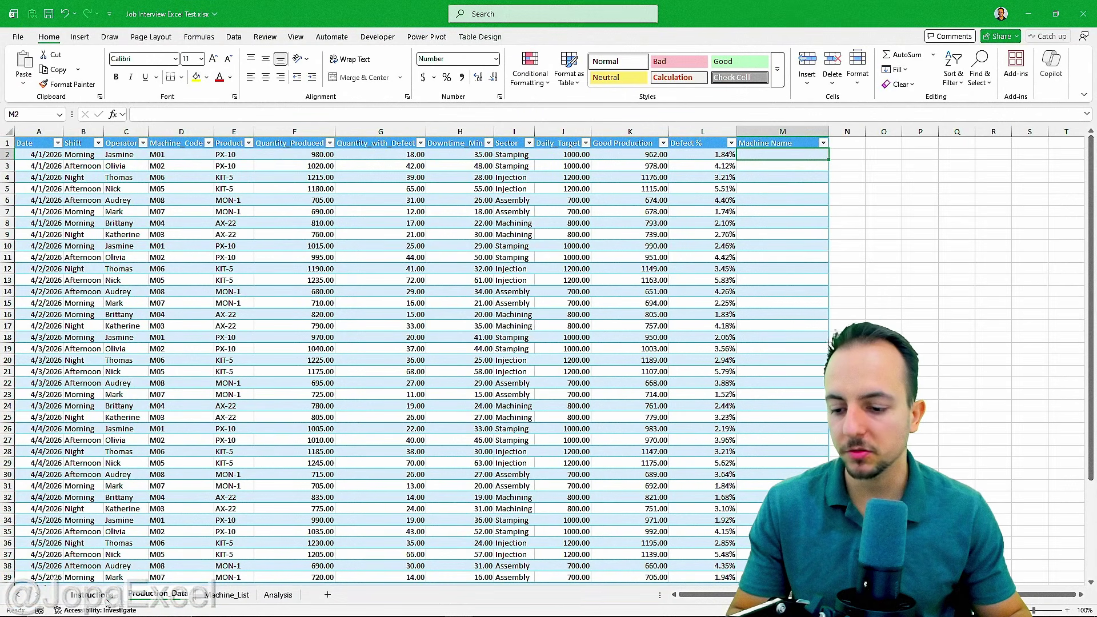
# Step: Review the Machine Name source on the Instructions worksheet and examine the Machine_Code, Machine_Name and Category columns on the Machine_List worksheet
pyautogui.click(106, 601)
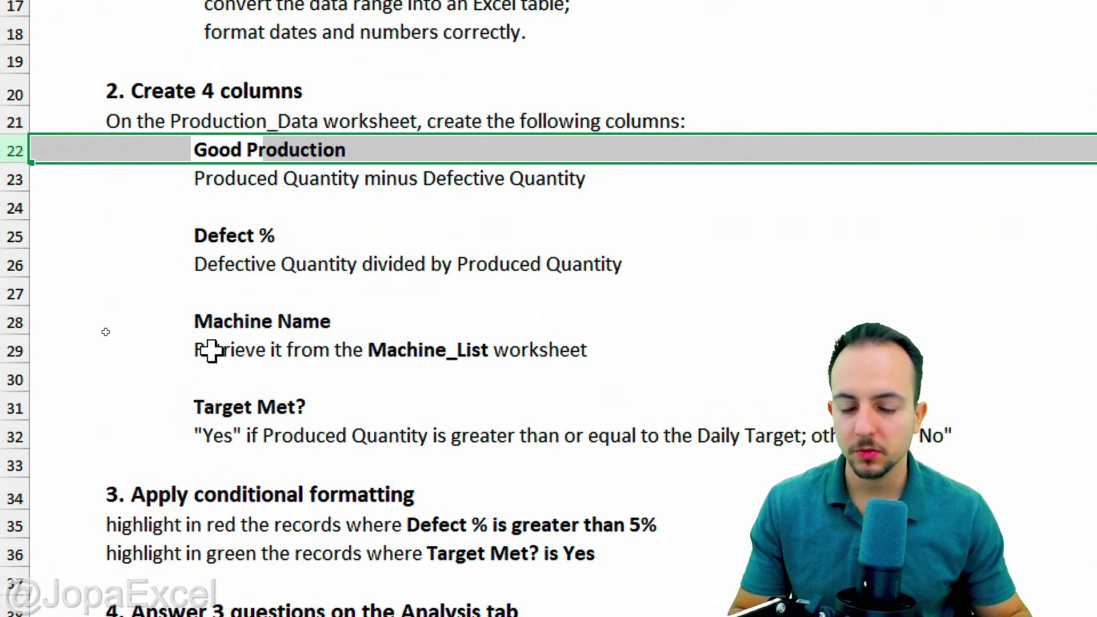
pyautogui.click(211, 349)
pyautogui.hotkey('shift', 'space')
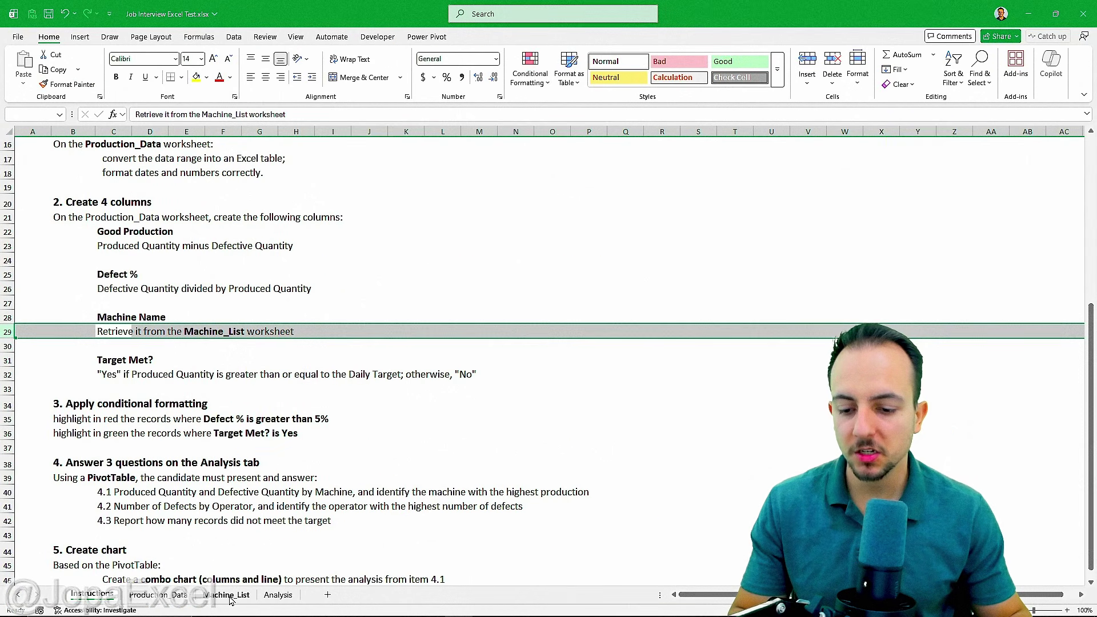
pyautogui.click(227, 595)
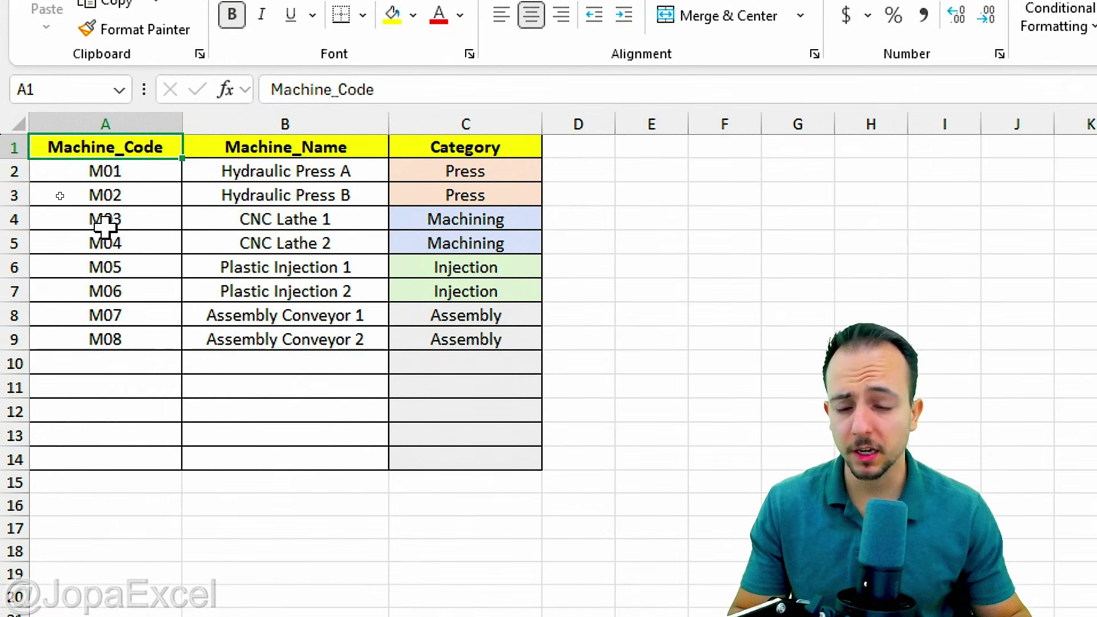
pyautogui.click(130, 119)
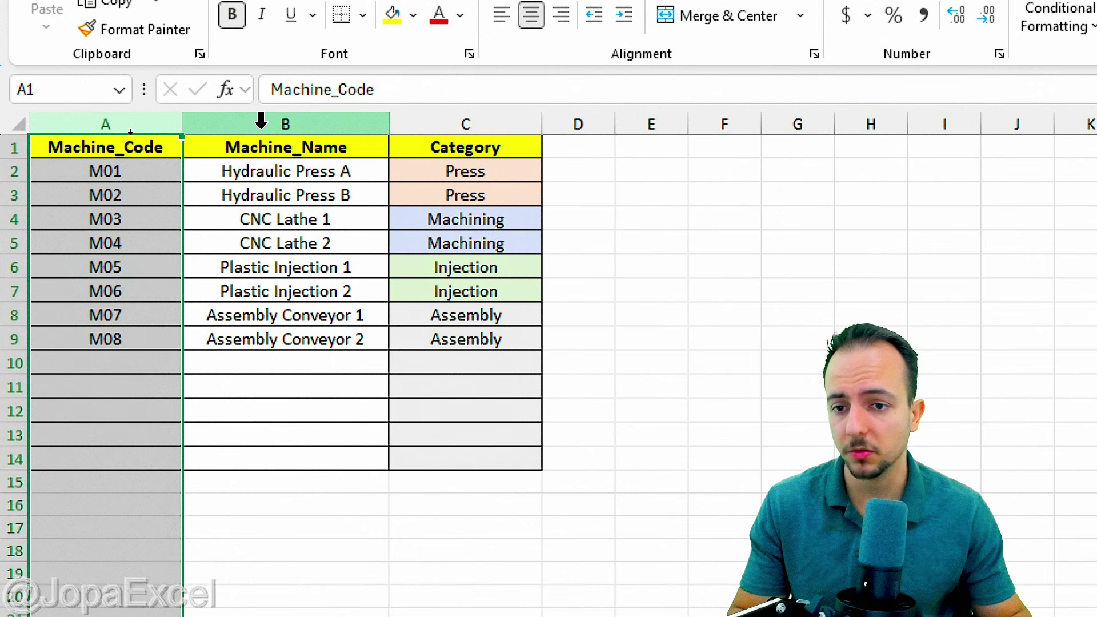
pyautogui.click(260, 120)
pyautogui.click(509, 120)
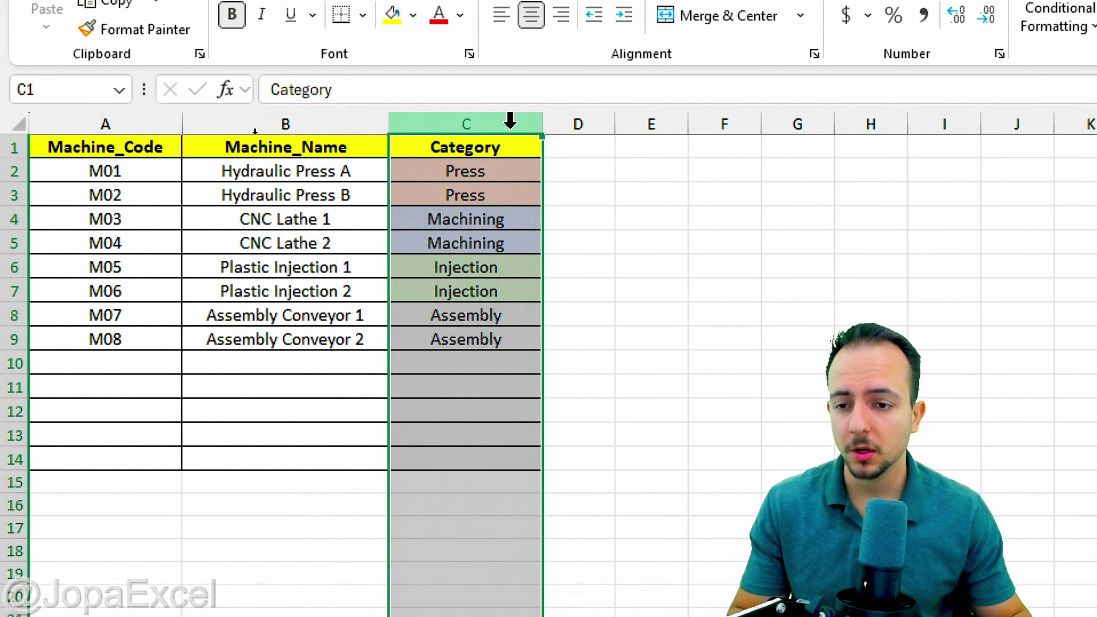
pyautogui.click(297, 117)
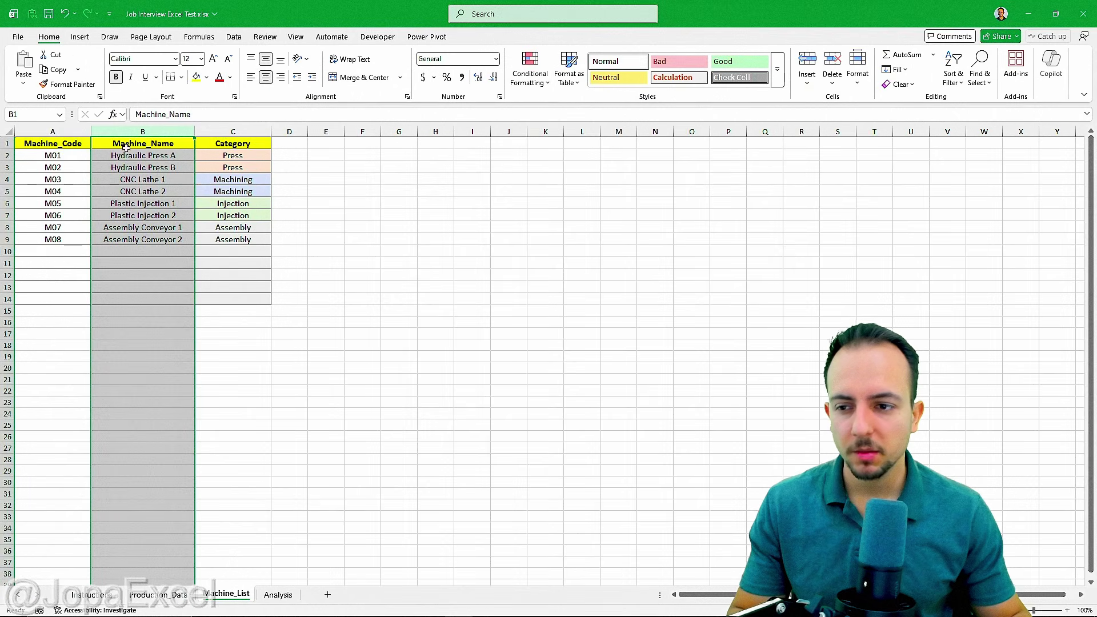
pyautogui.click(100, 123)
# Step: Trace machine code M06 from row 4 of Production_Data to its entry on the Machine_List worksheet
pyautogui.hotkey('ctrl', 'pageup')
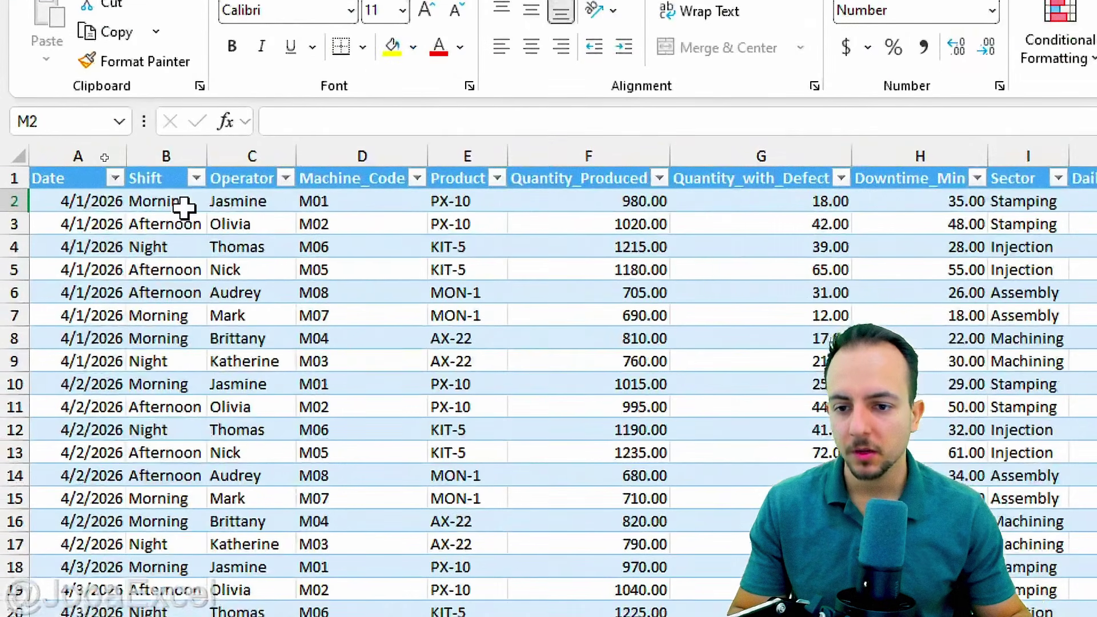
pyautogui.click(352, 248)
pyautogui.hotkey('shift', 'space')
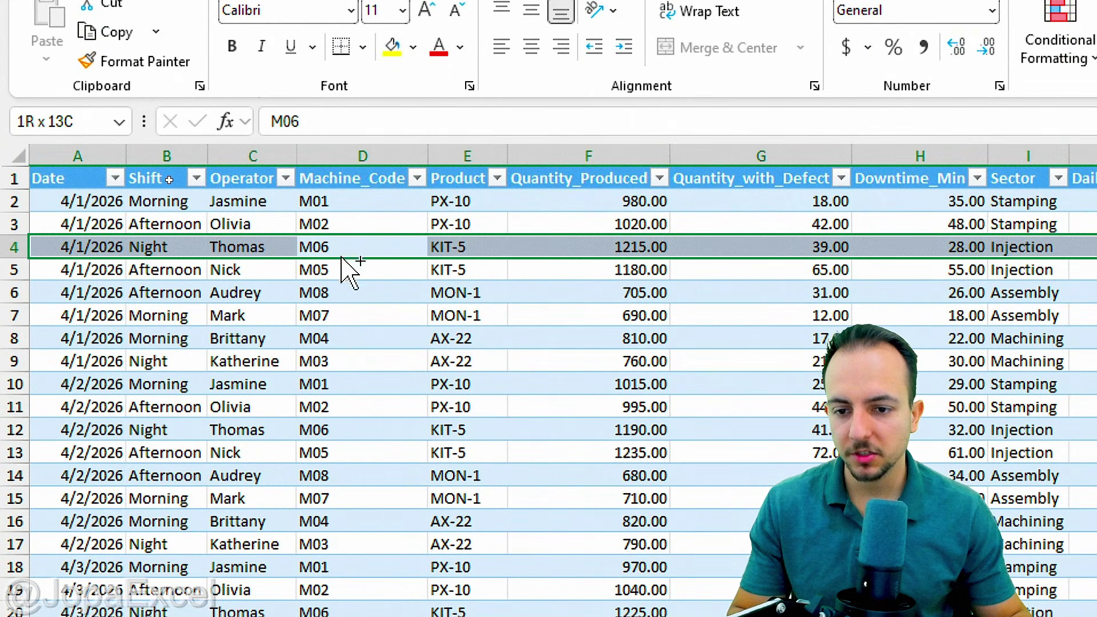
pyautogui.moveTo(339, 234)
pyautogui.mouseDown()
pyautogui.moveTo(295, 254)
pyautogui.moveTo(353, 229)
pyautogui.mouseUp()
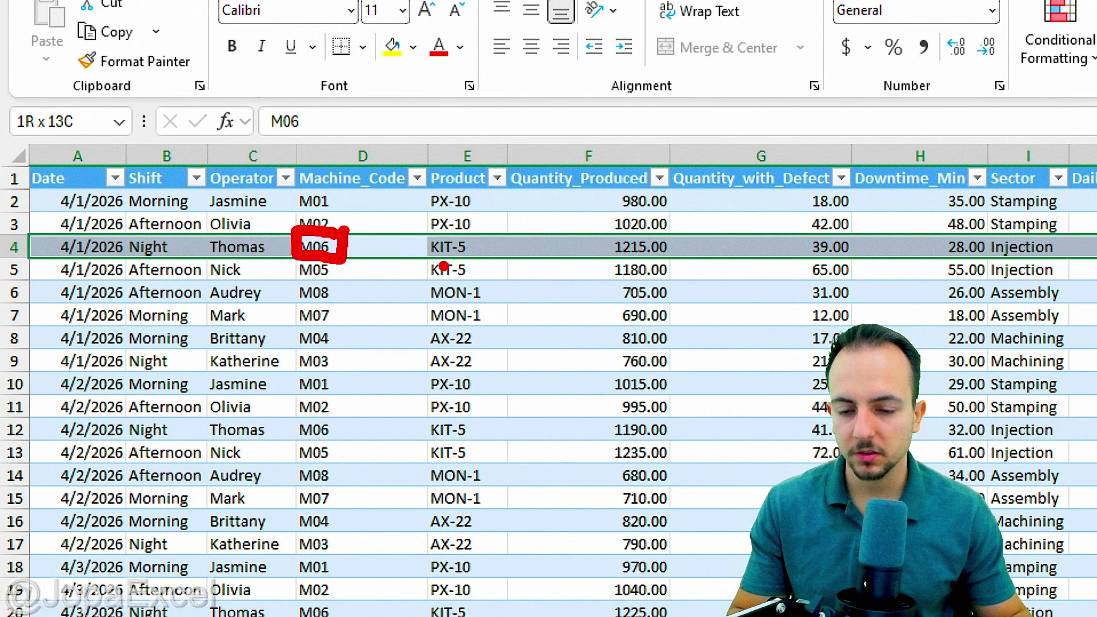
pyautogui.press('Escape')
pyautogui.press('Escape')
pyautogui.hotkey('ctrl', 'q')
pyautogui.press('Escape')
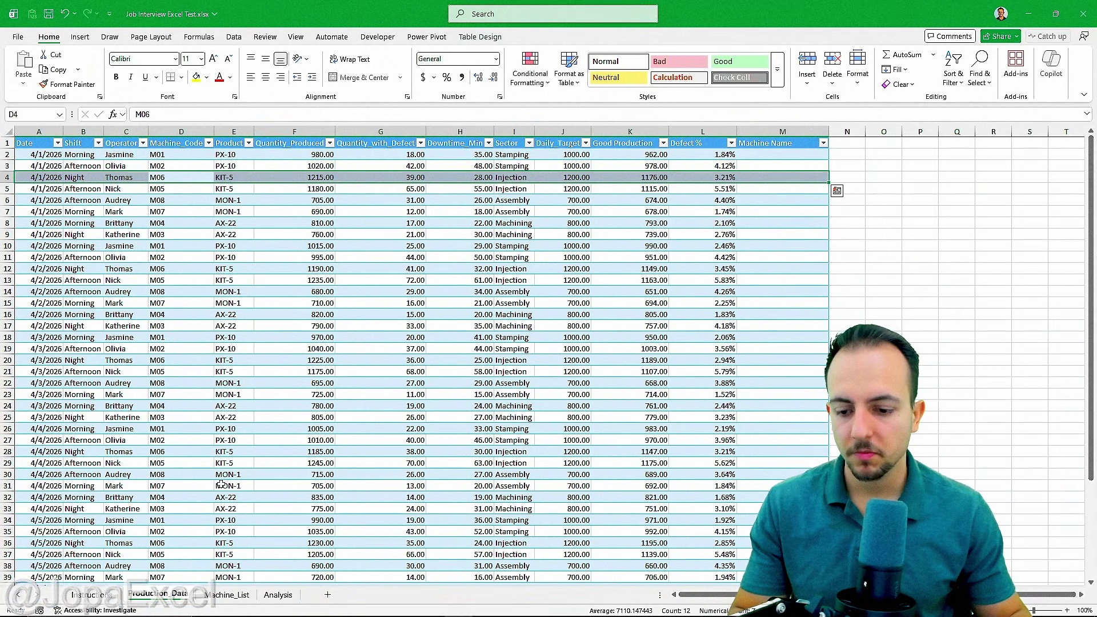
pyautogui.click(233, 598)
pyautogui.moveTo(49, 152); pyautogui.dragTo(56, 212)
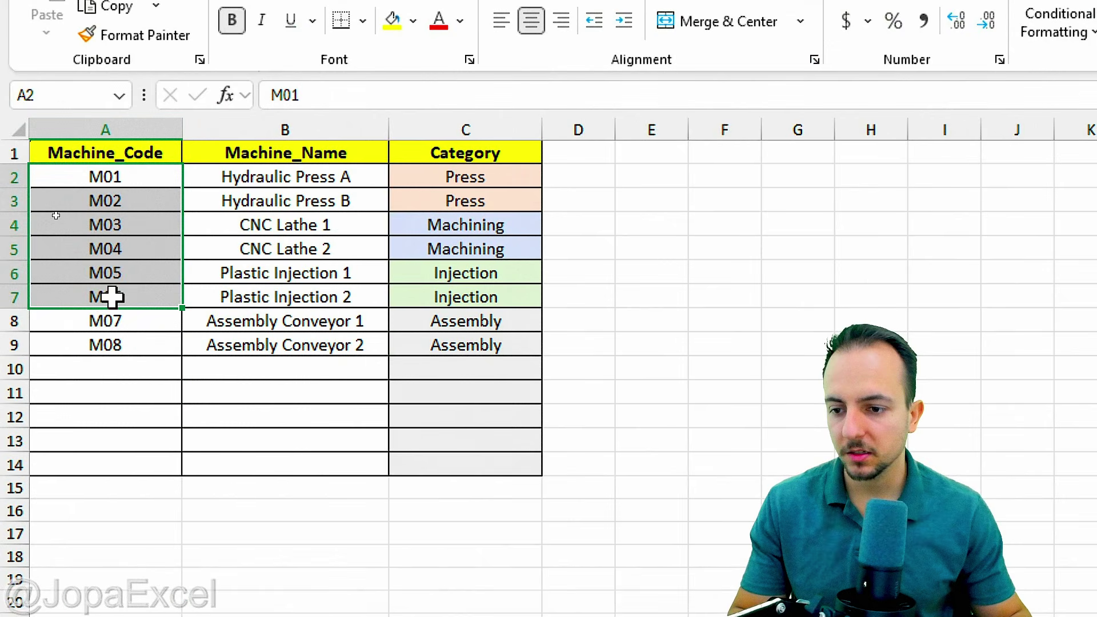
pyautogui.click(112, 297)
pyautogui.hotkey('shift', 'space')
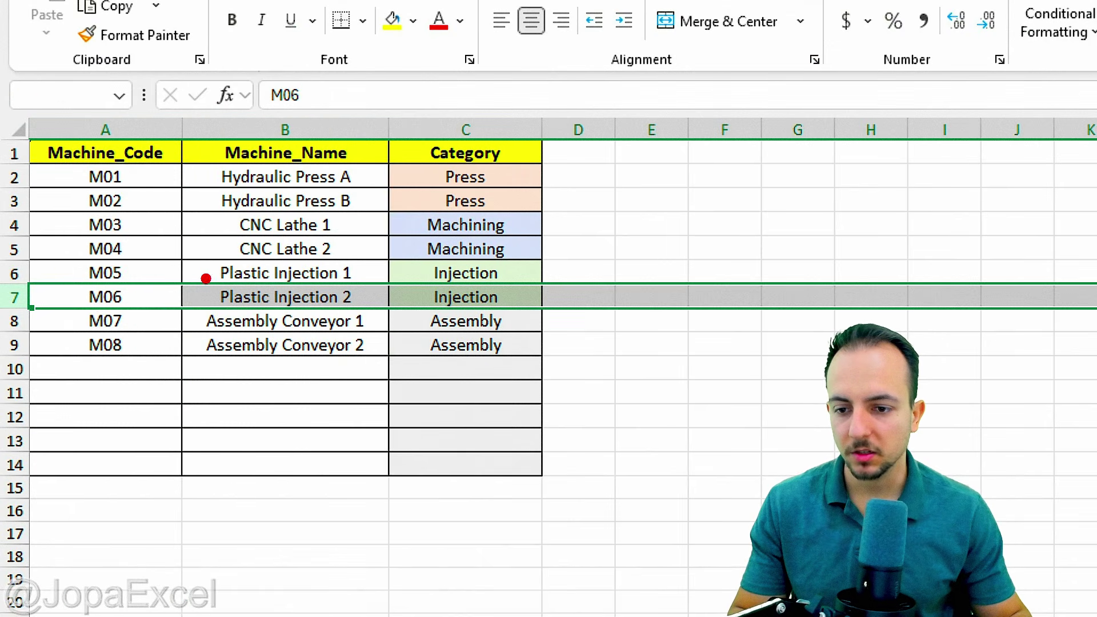
pyautogui.moveTo(201, 274); pyautogui.dragTo(370, 318)
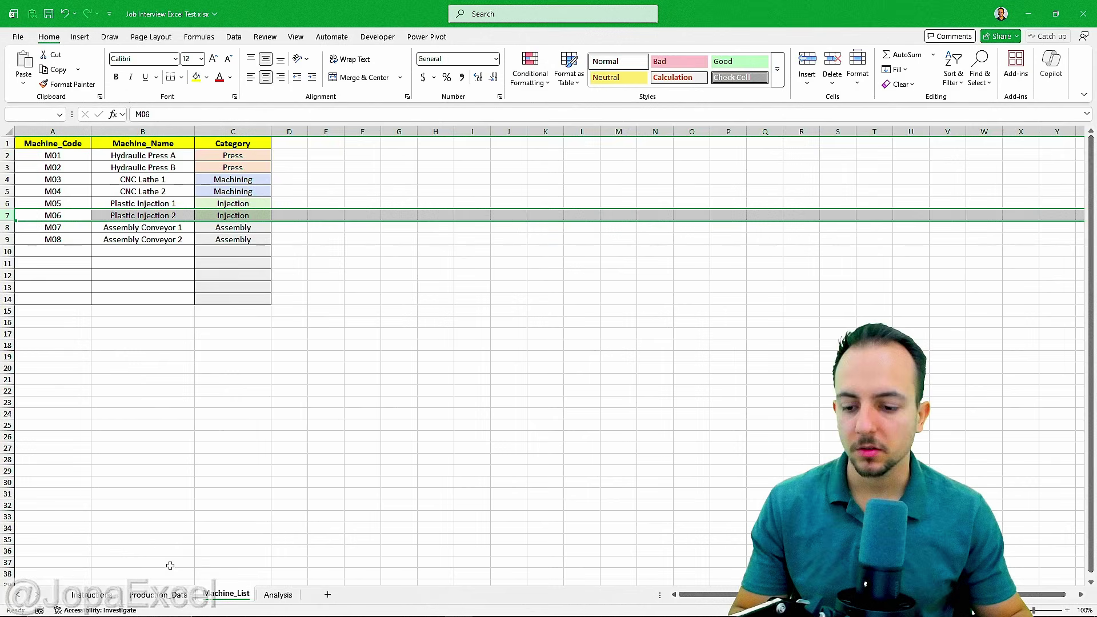
# Step: Examine the Machine Name cells of the first records on the Production_Data worksheet
pyautogui.click(157, 594)
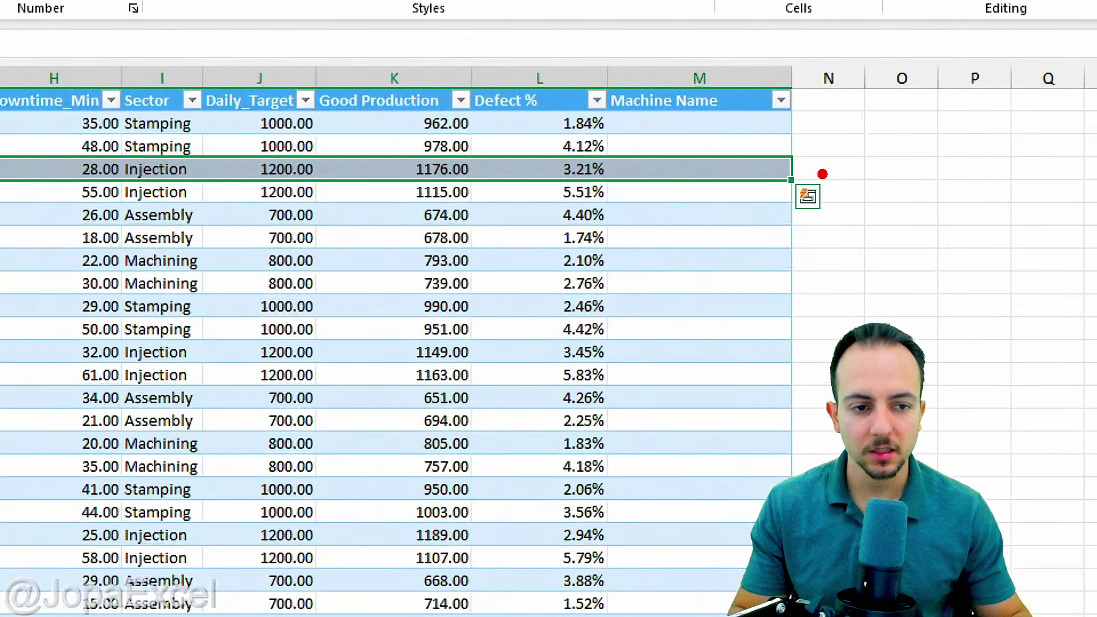
pyautogui.moveTo(833, 178); pyautogui.dragTo(879, 201)
pyautogui.press('Escape')
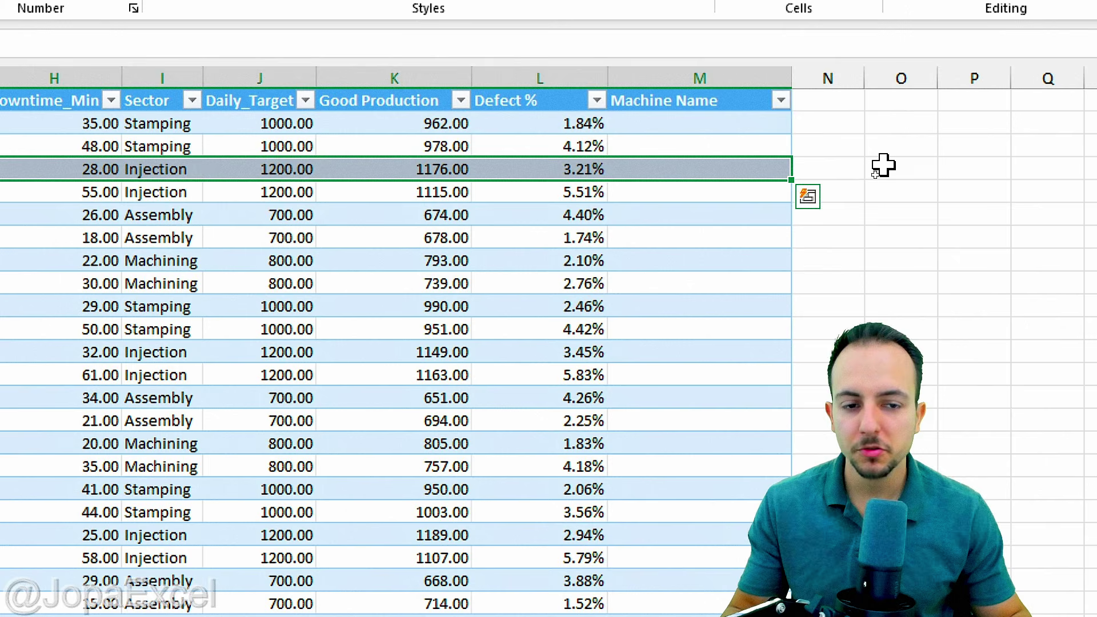
pyautogui.click(737, 123)
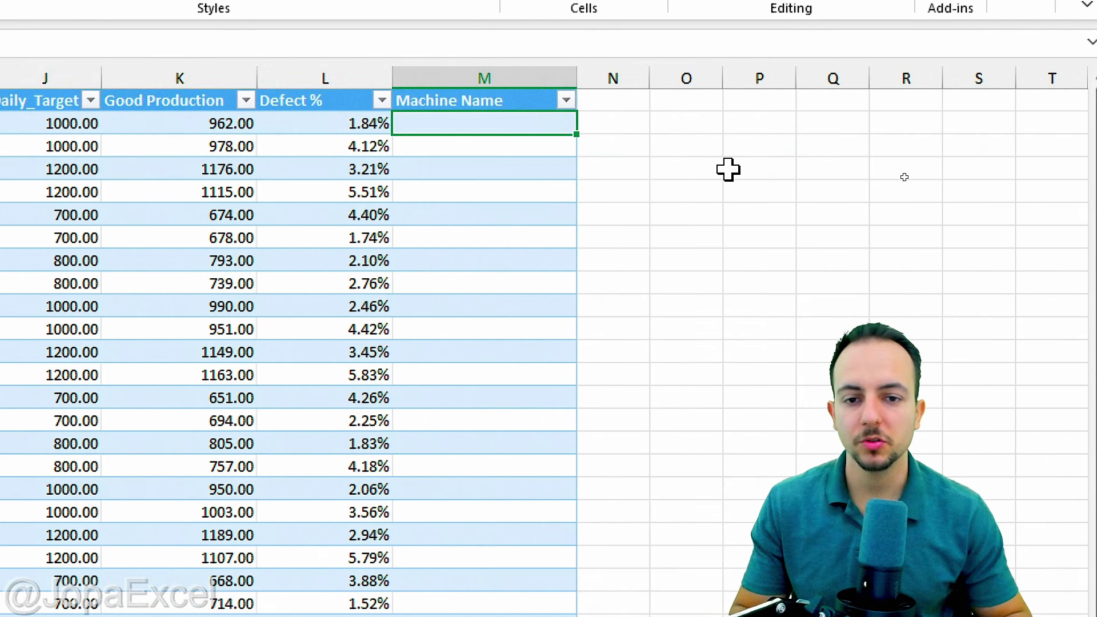
pyautogui.hotkey('shift', 'space')
pyautogui.press('Down')
pyautogui.press('Down')
pyautogui.hotkey('shift', 'space')
pyautogui.press('Down')
pyautogui.press('Down')
pyautogui.hotkey('shift', 'space')
pyautogui.hotkey('shift', 'Down')
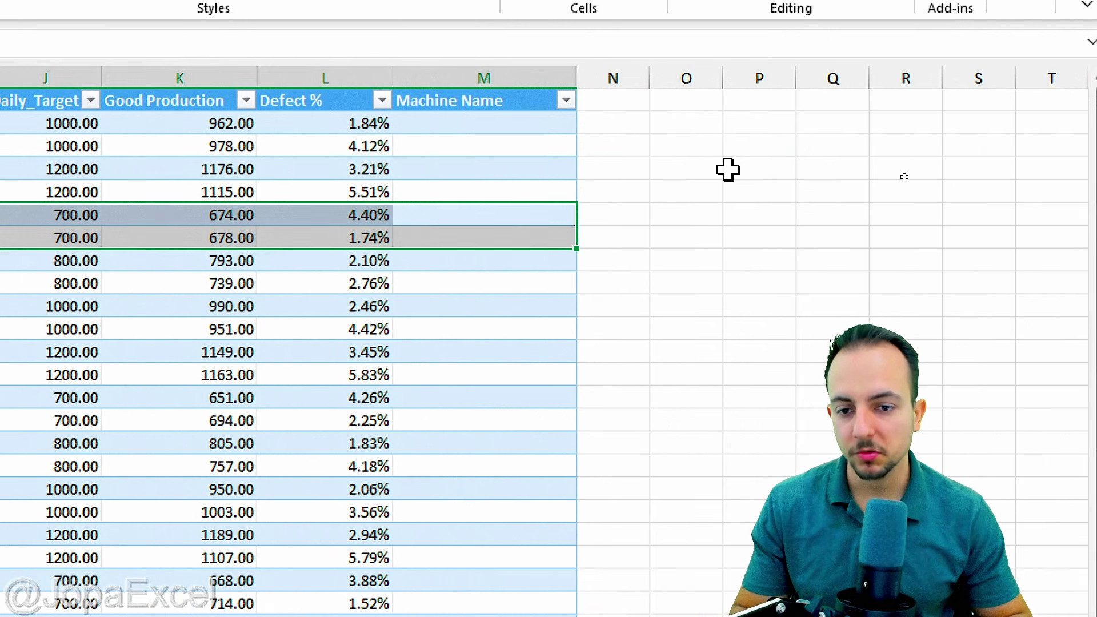
pyautogui.press('Up')
# Step: Begin a formula in M2, the first record's Machine Name cell
pyautogui.click(492, 124)
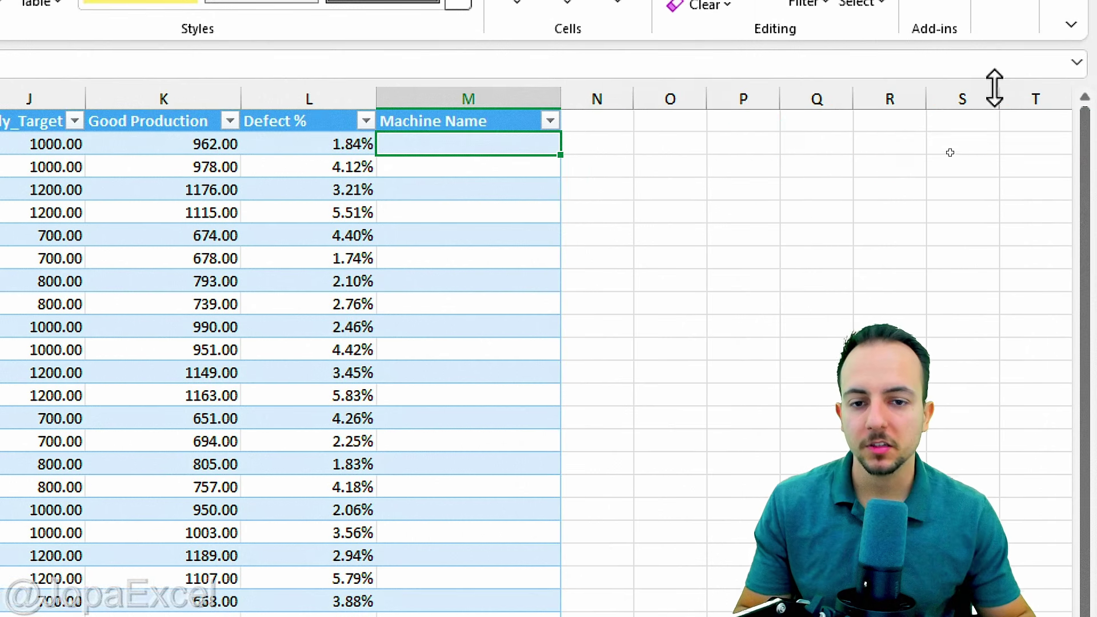
pyautogui.write('=')
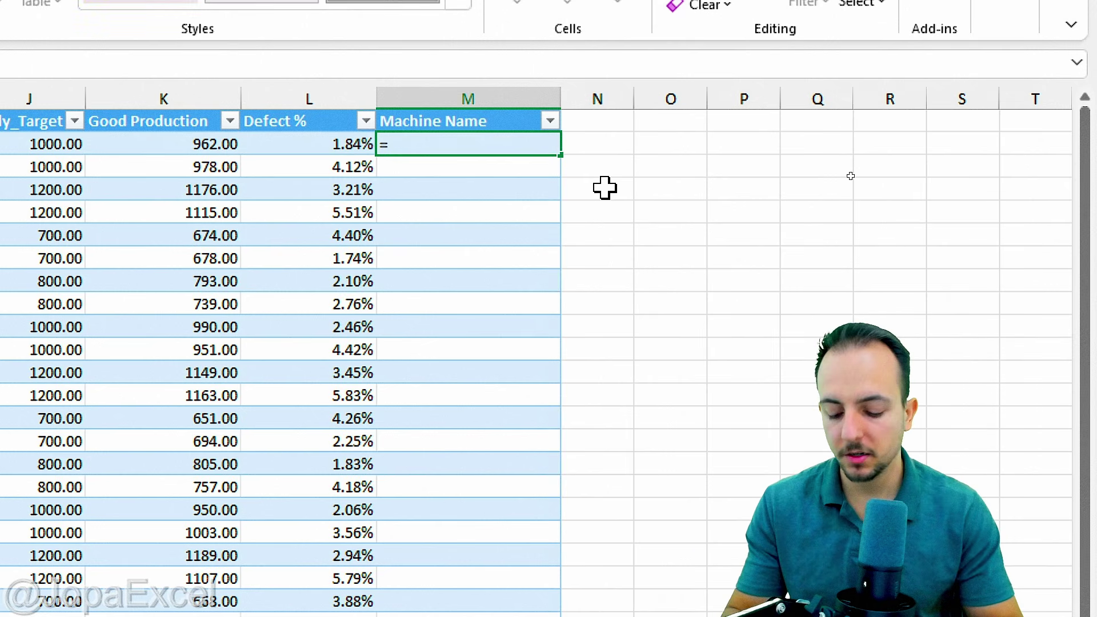
pyautogui.write('xl')
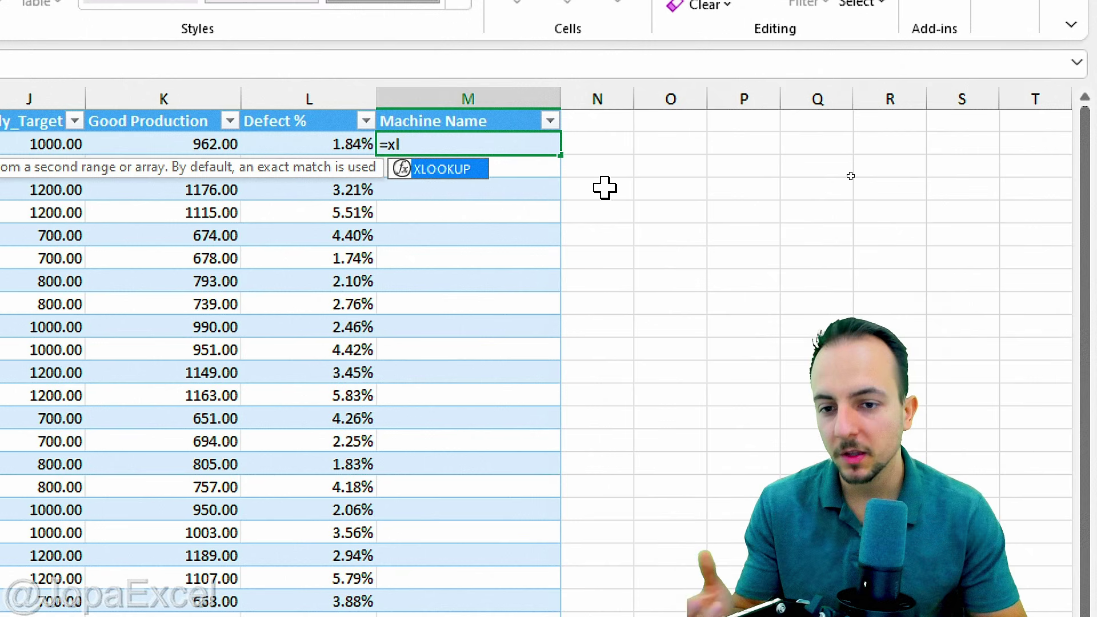
pyautogui.press('BackSpace')
pyautogui.press('BackSpace')
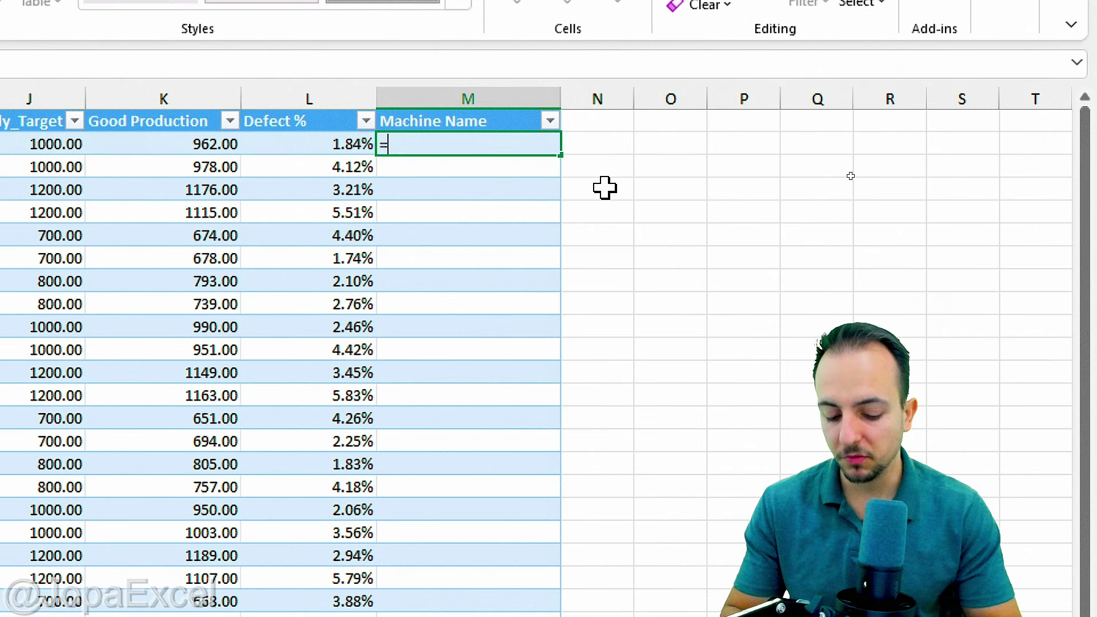
pyautogui.write('vlo')
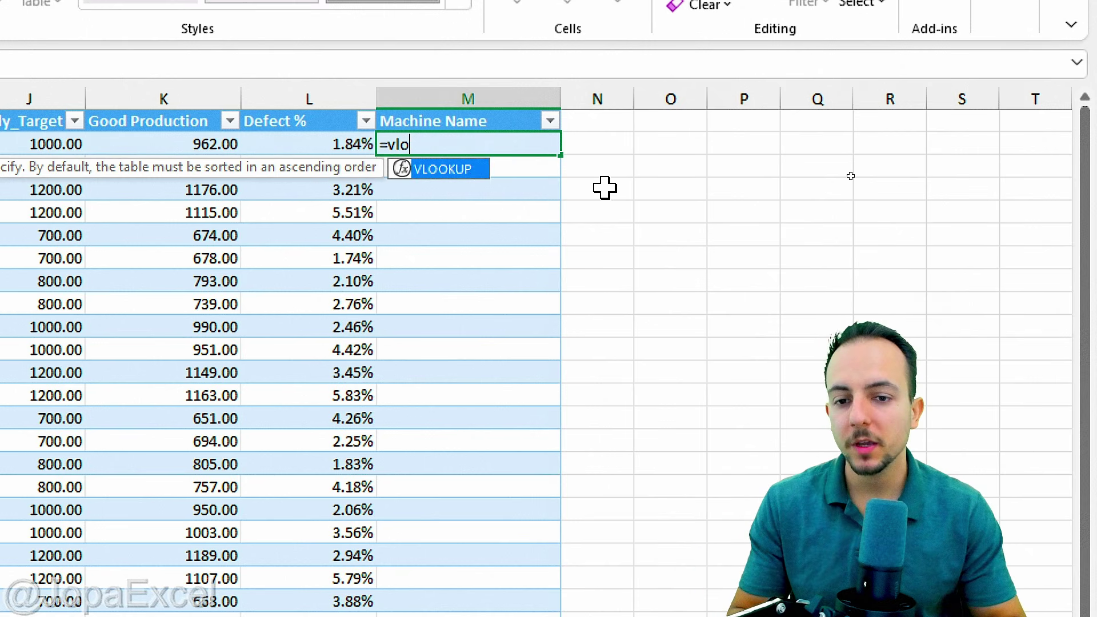
pyautogui.press('BackSpace')
pyautogui.press('BackSpace')
pyautogui.write('hlo')
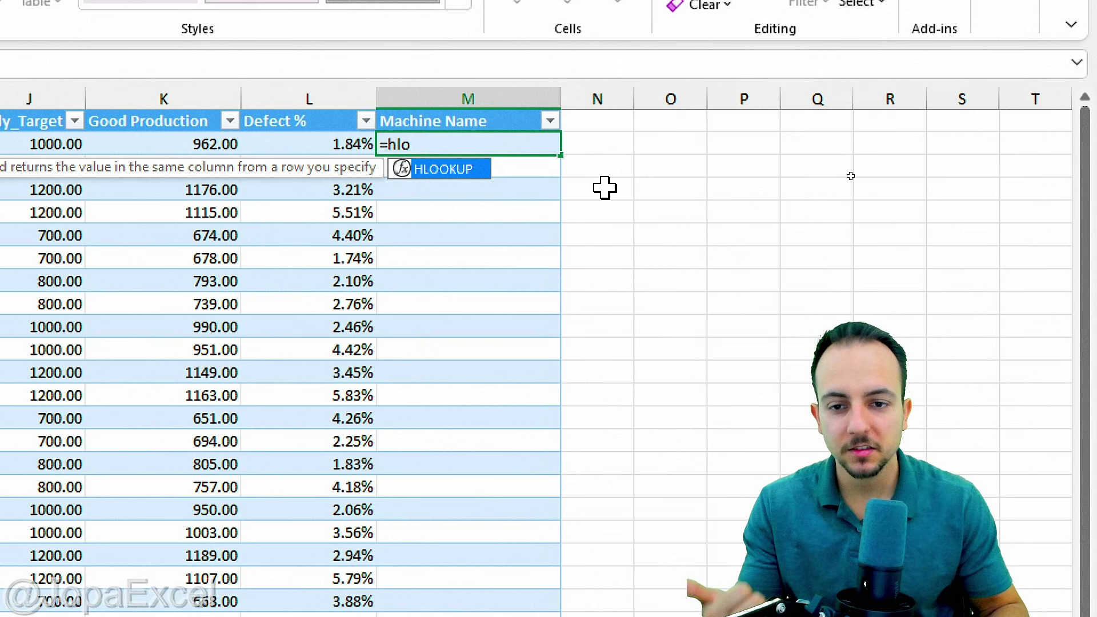
pyautogui.press('BackSpace')
pyautogui.press('BackSpace')
pyautogui.press('BackSpace')
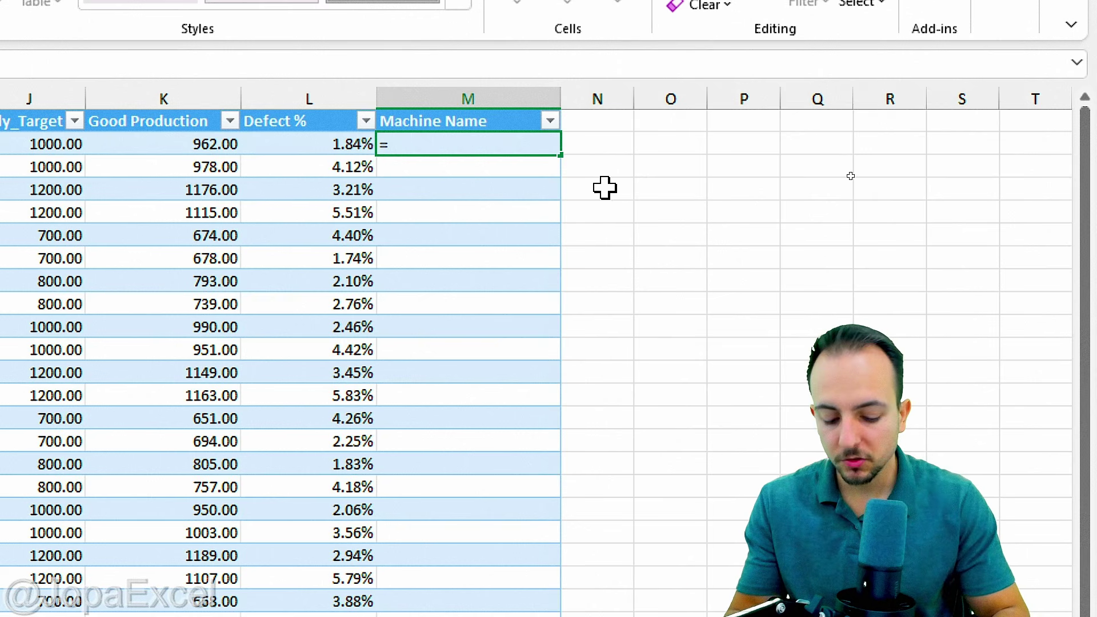
pyautogui.write('loo')
pyautogui.press('BackSpace')
pyautogui.press('BackSpace')
pyautogui.press('BackSpace')
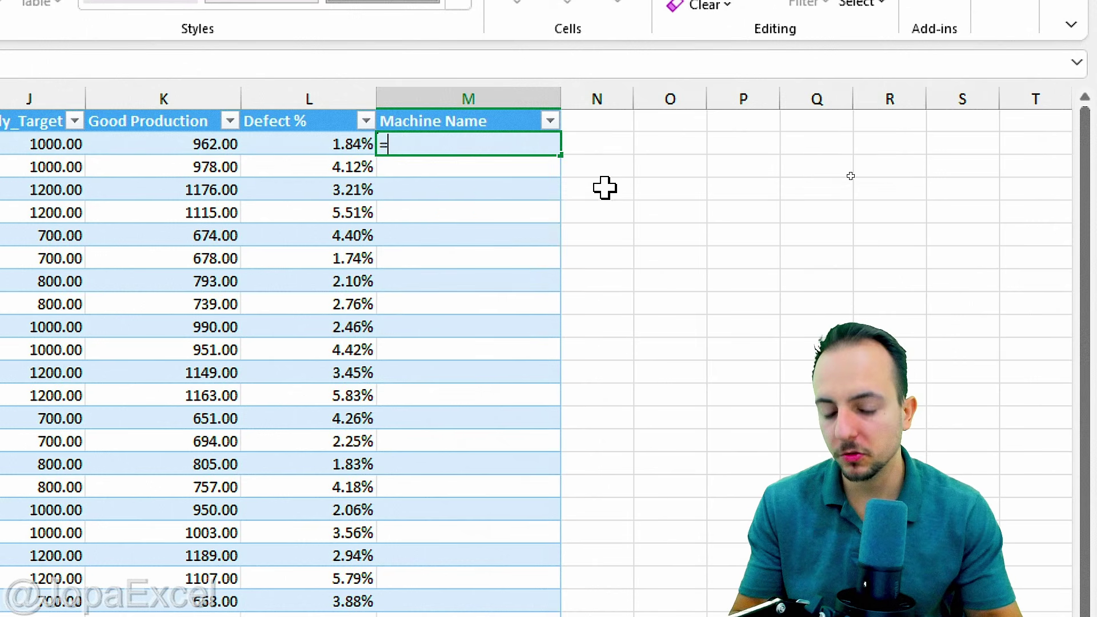
pyautogui.write('inde')
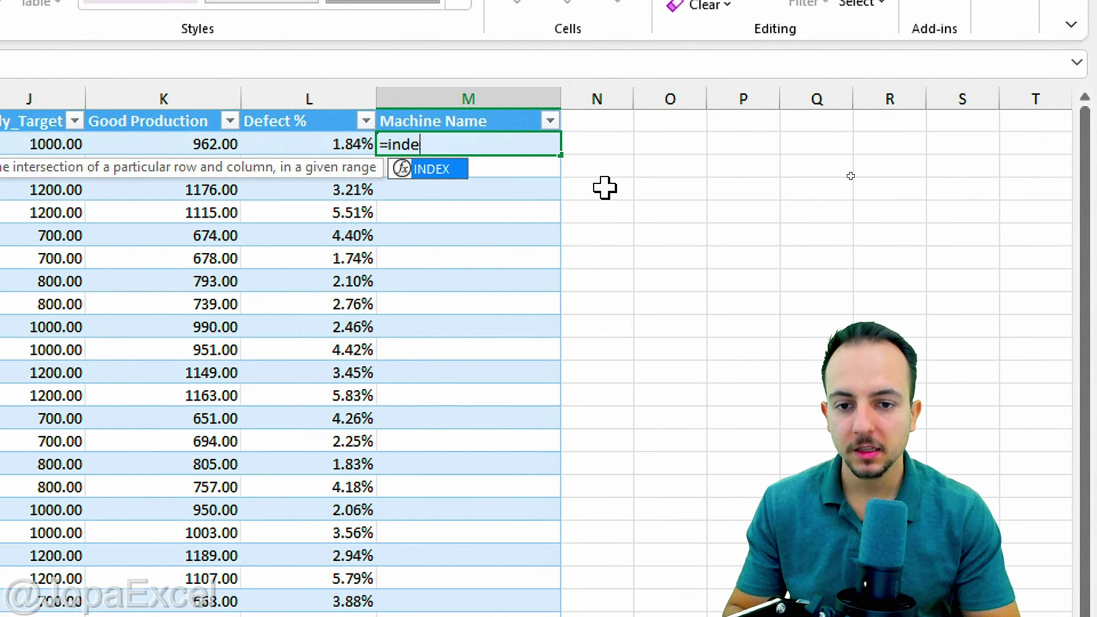
pyautogui.press('Tab')
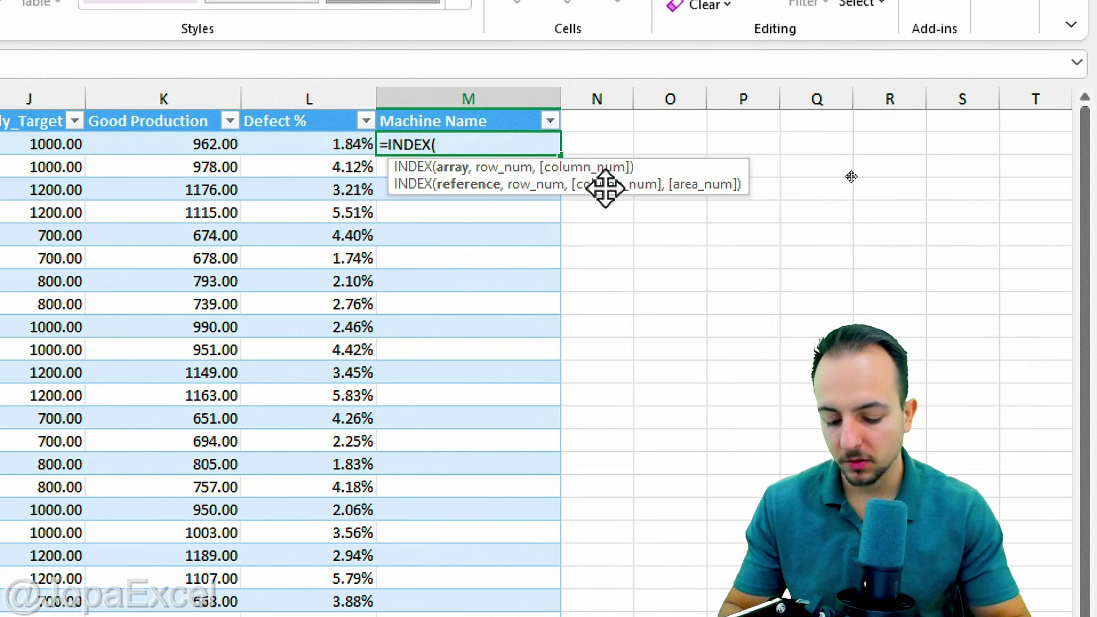
pyautogui.write('match')
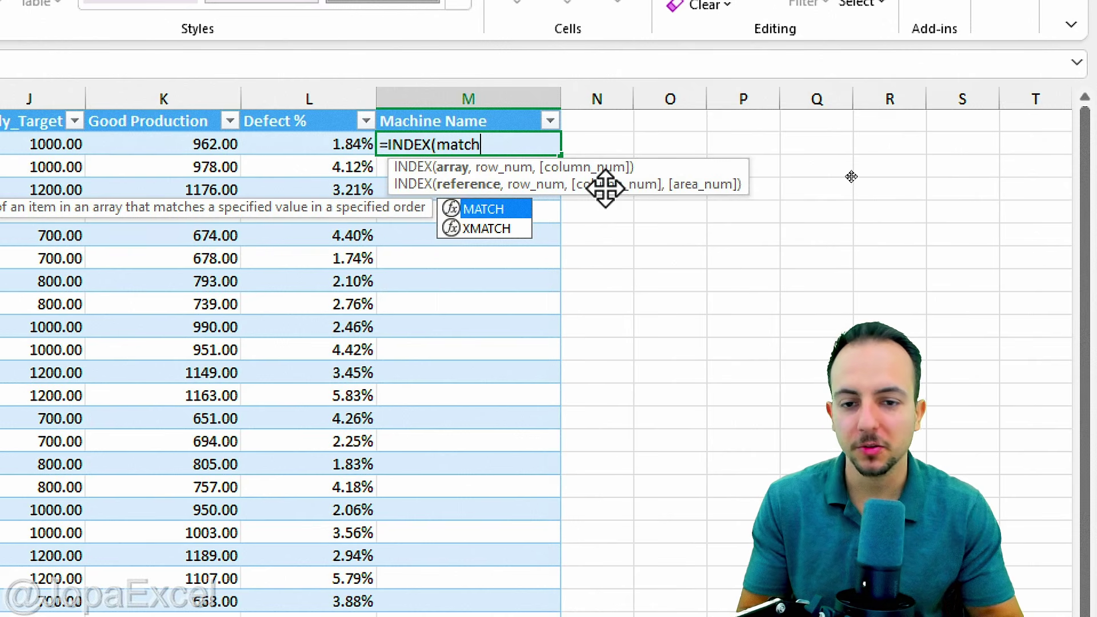
pyautogui.press('Escape')
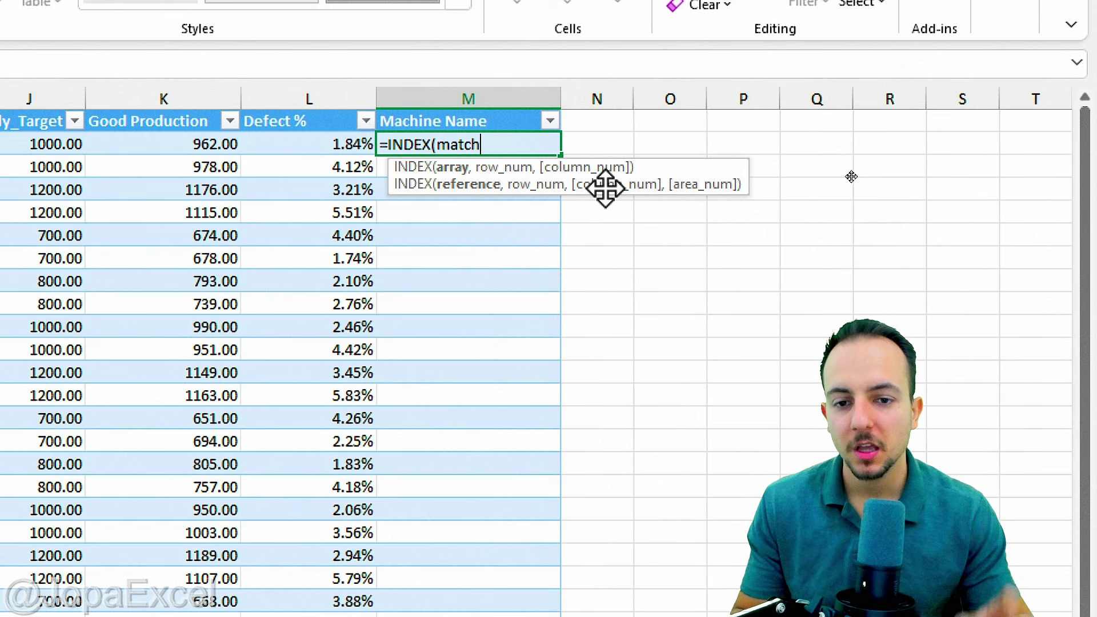
pyautogui.press('BackSpace')
pyautogui.press('BackSpace')
pyautogui.press('BackSpace')
pyautogui.press('BackSpace')
pyautogui.press('BackSpace')
pyautogui.press('BackSpace')
pyautogui.press('BackSpace')
pyautogui.press('BackSpace')
pyautogui.press('BackSpace')
pyautogui.press('BackSpace')
pyautogui.press('BackSpace')
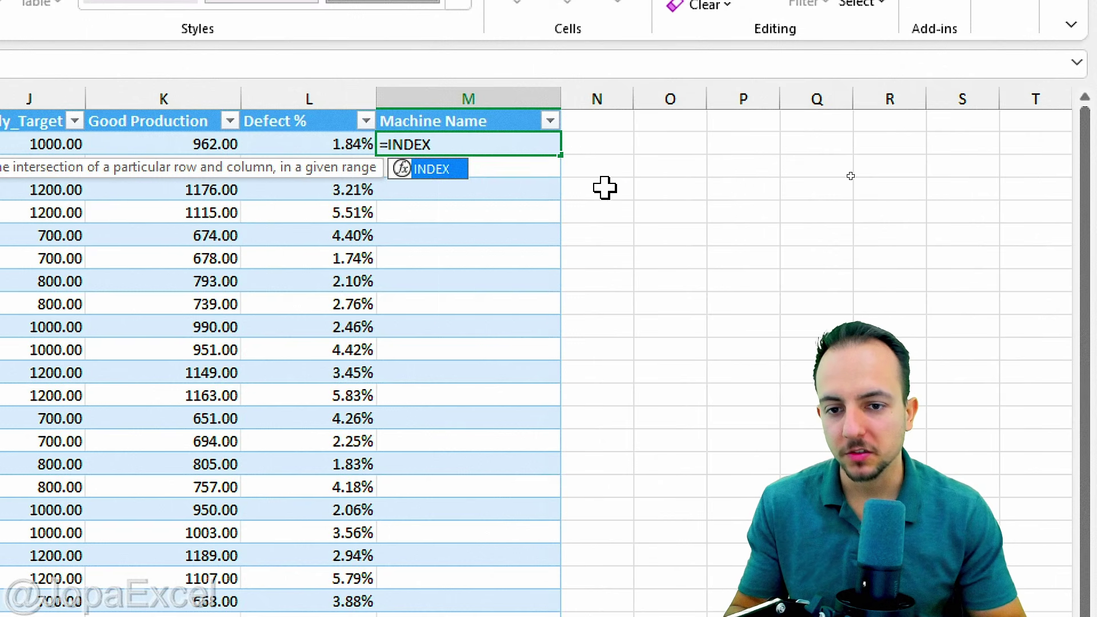
# Step: Start a VLOOKUP in the formula, using the record's own Machine_Code as the lookup value
pyautogui.write('VLOO')
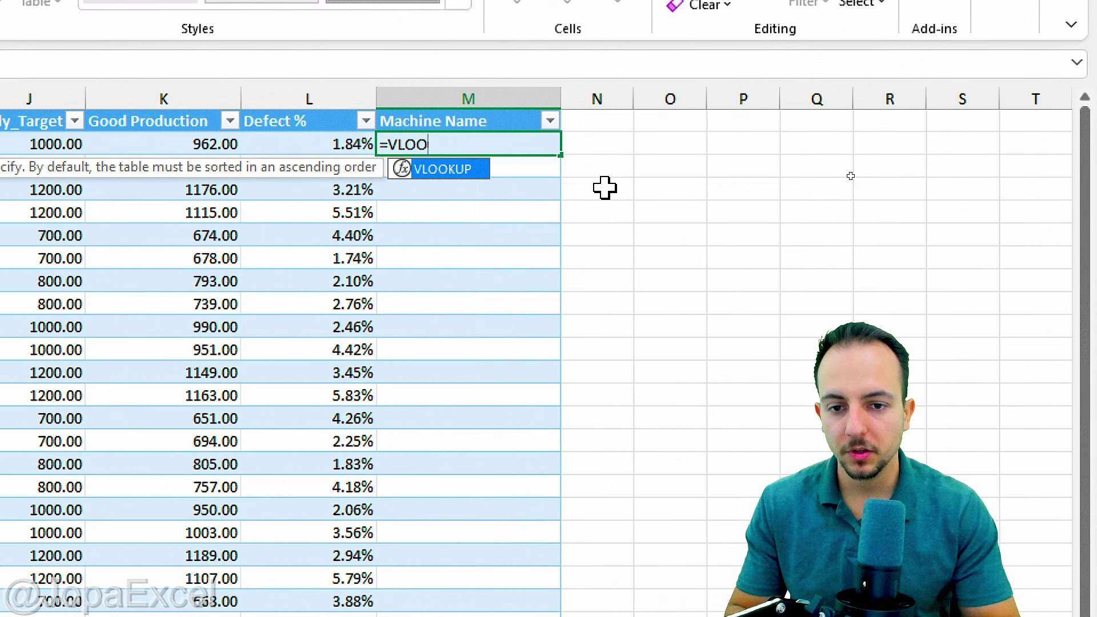
pyautogui.press('Tab')
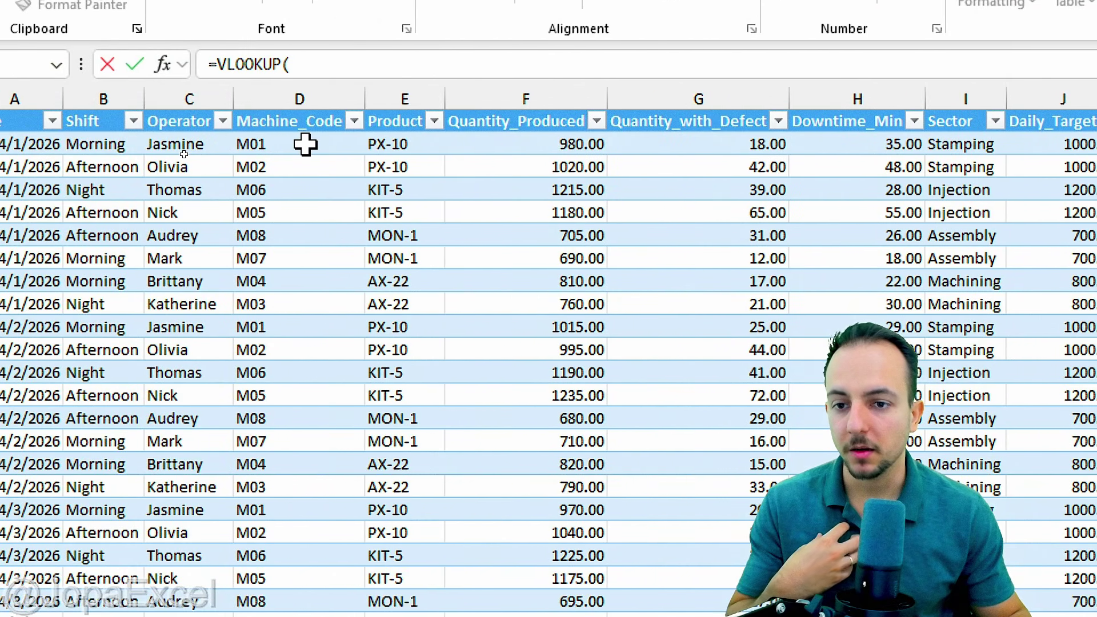
pyautogui.click(306, 144)
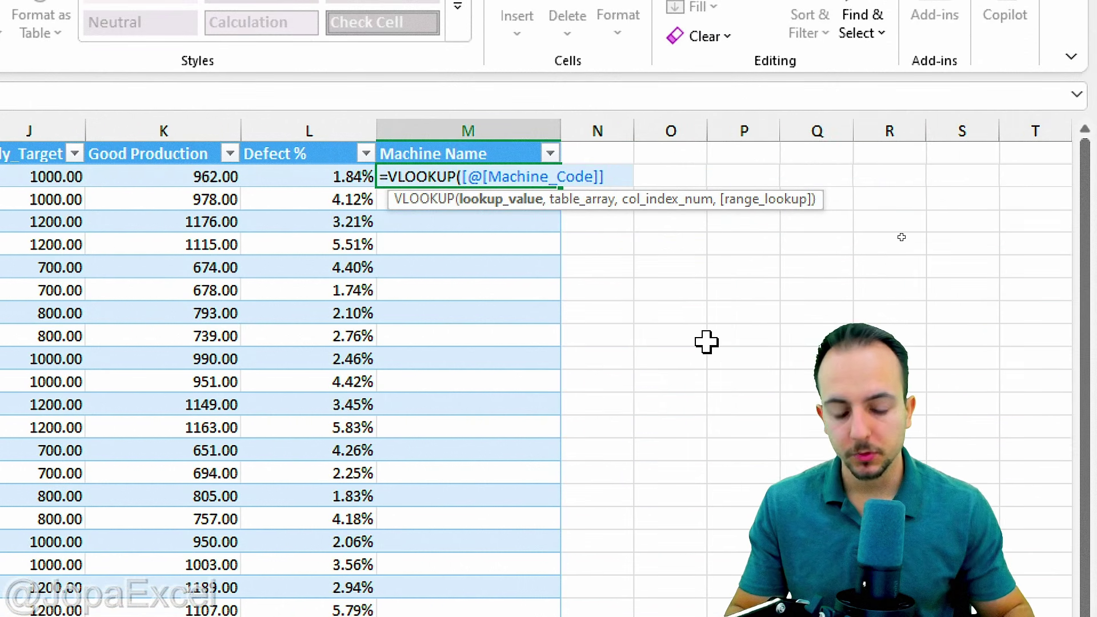
pyautogui.write(',')
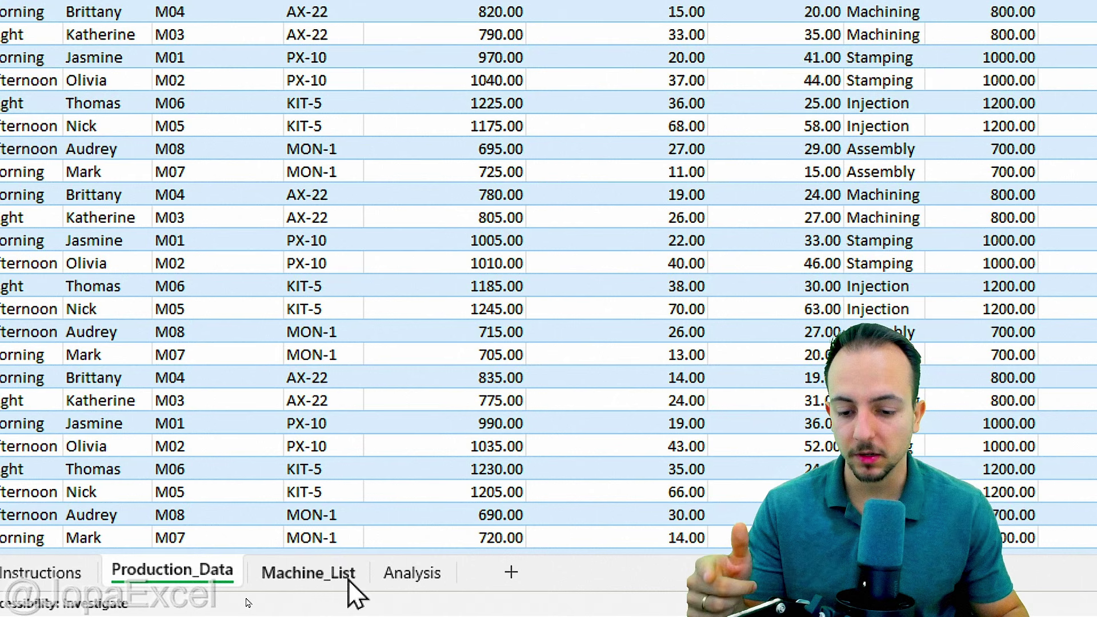
# Step: Set the VLOOKUP table array to columns A:B of the Machine_List worksheet
pyautogui.click(349, 581)
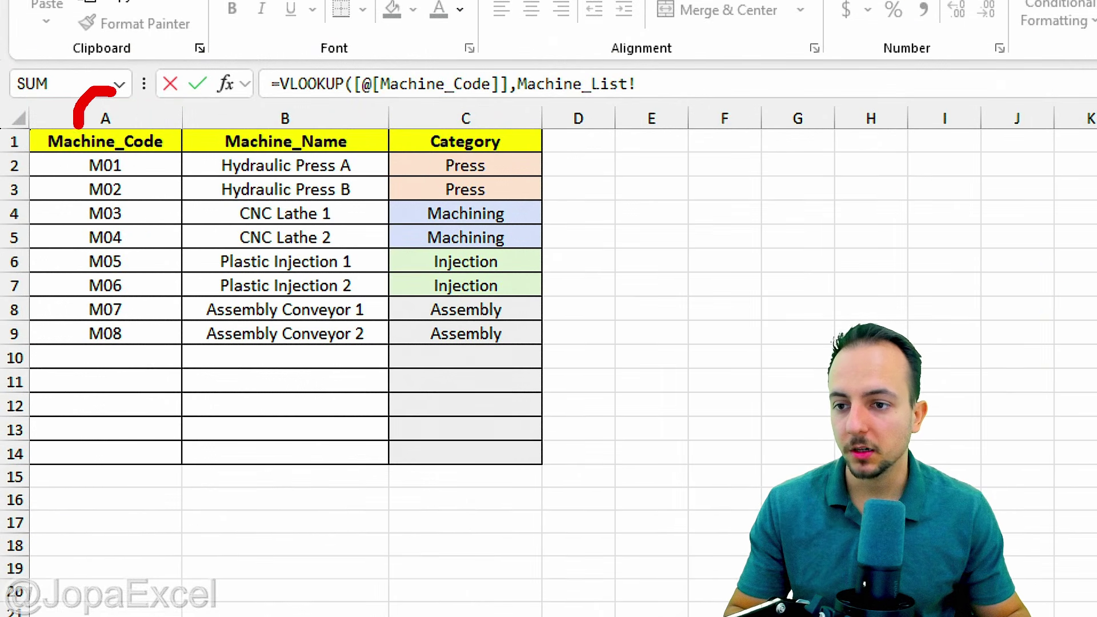
pyautogui.moveTo(114, 112); pyautogui.dragTo(257, 107)
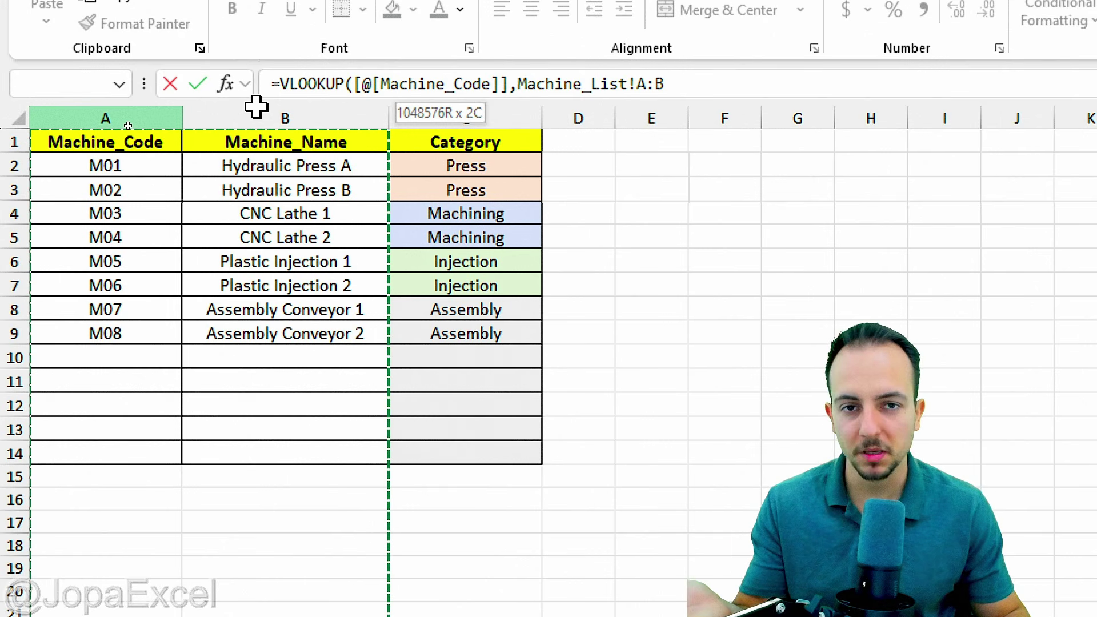
pyautogui.moveTo(257, 107); pyautogui.dragTo(257, 107)
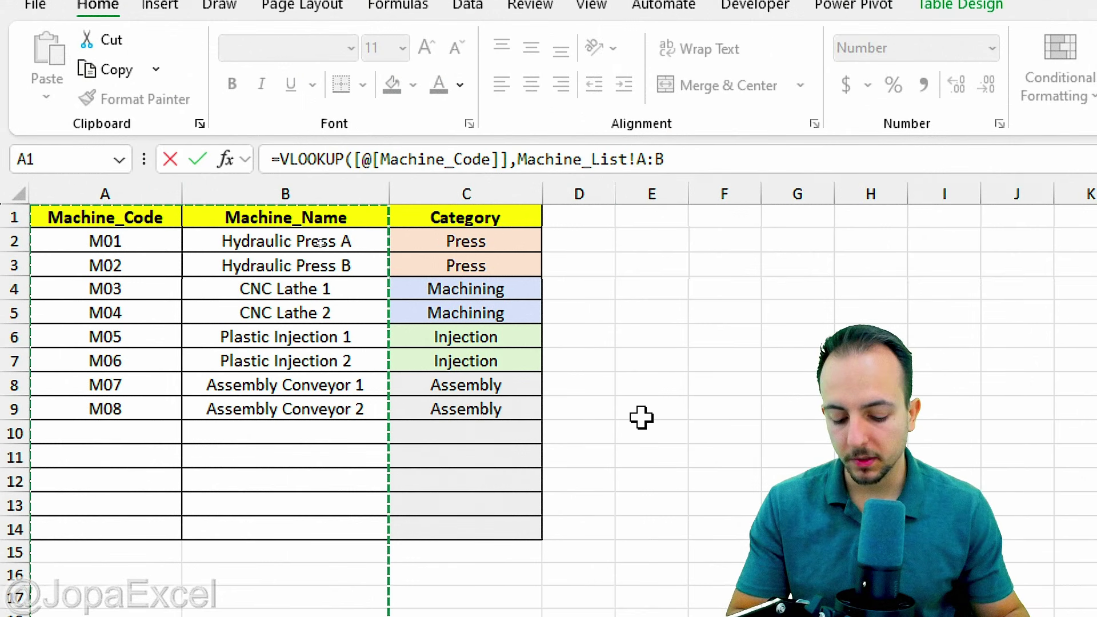
pyautogui.write(',')
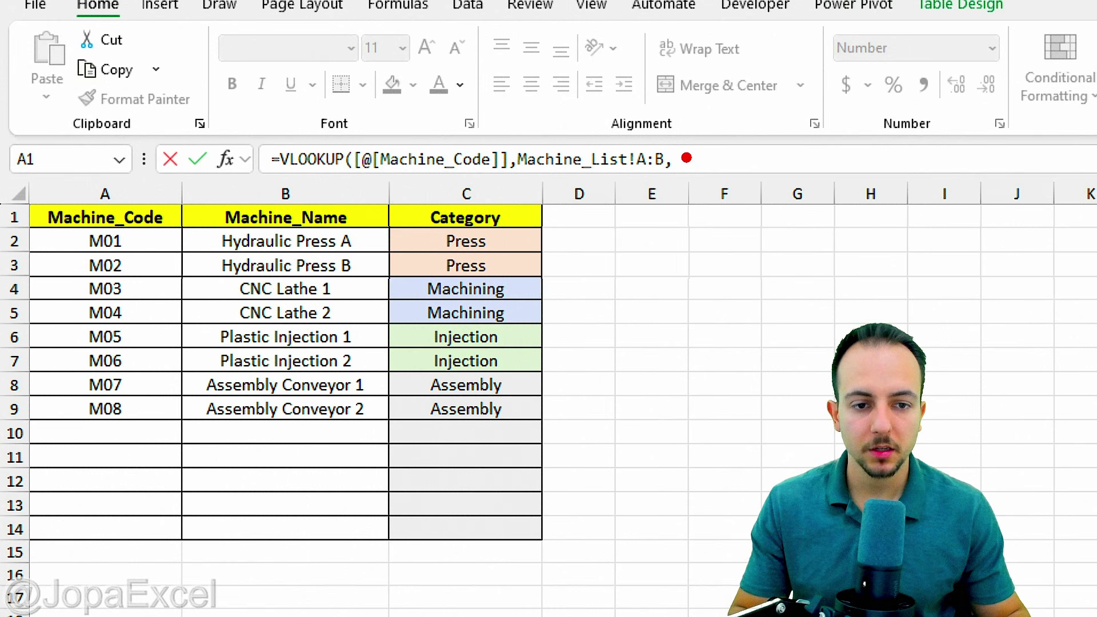
pyautogui.moveTo(683, 161); pyautogui.dragTo(760, 164)
pyautogui.press('Escape')
pyautogui.click(713, 157)
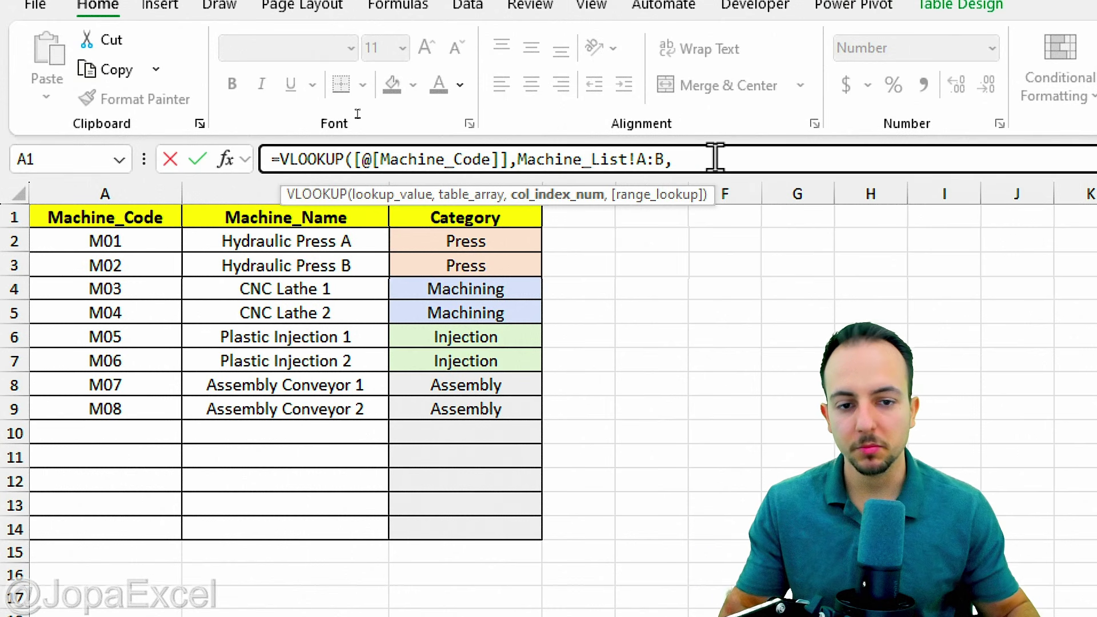
pyautogui.click(592, 196)
pyautogui.moveTo(28, 175)
pyautogui.mouseDown()
pyautogui.moveTo(175, 490)
pyautogui.moveTo(394, 615)
pyautogui.mouseUp()
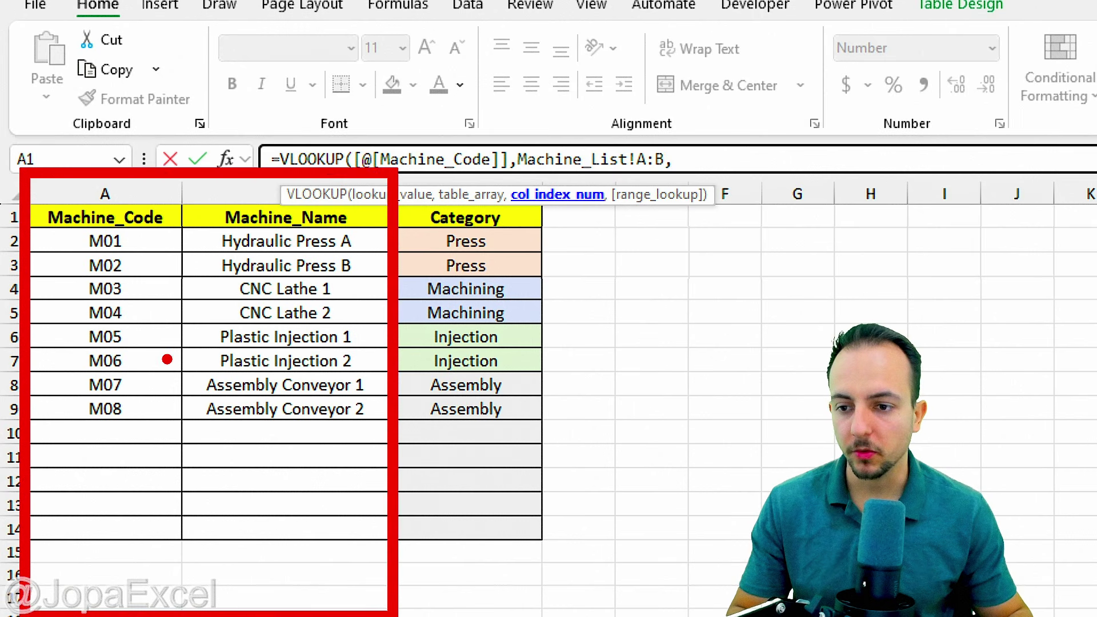
pyautogui.moveTo(106, 423)
pyautogui.mouseDown()
pyautogui.moveTo(123, 499)
pyautogui.moveTo(140, 499)
pyautogui.mouseUp()
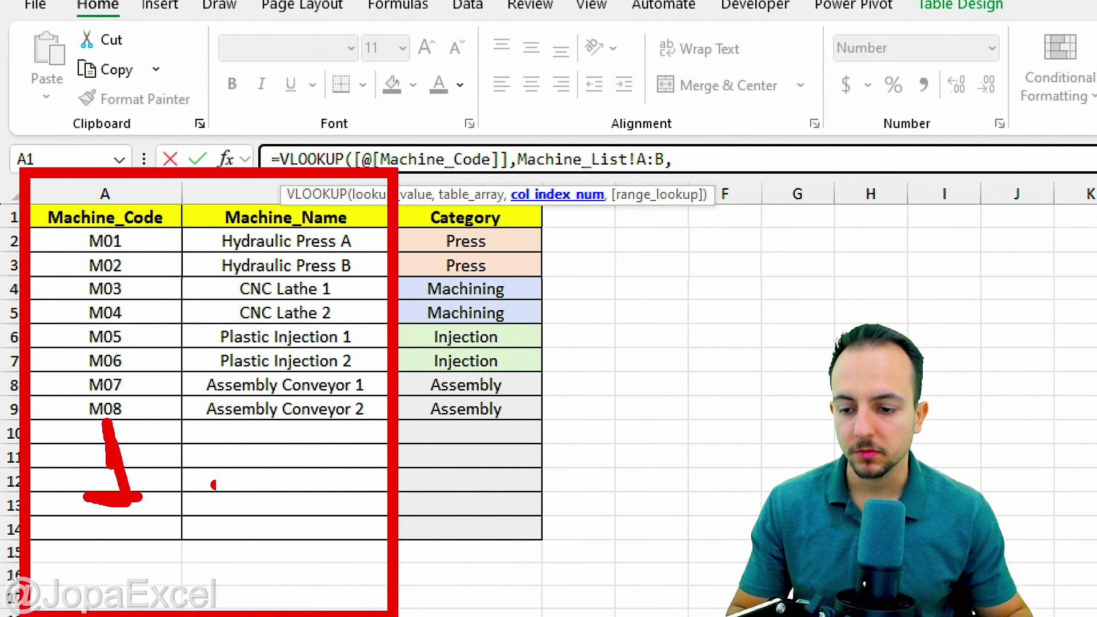
pyautogui.moveTo(266, 455)
pyautogui.mouseDown()
pyautogui.moveTo(267, 490)
pyautogui.moveTo(313, 497)
pyautogui.mouseUp()
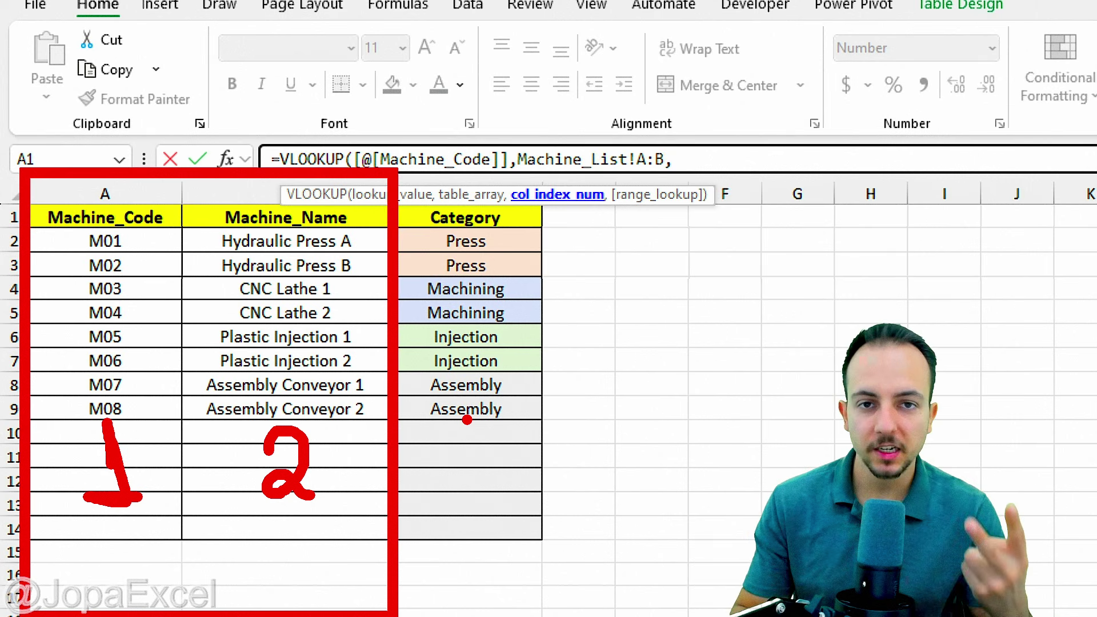
pyautogui.press('Escape')
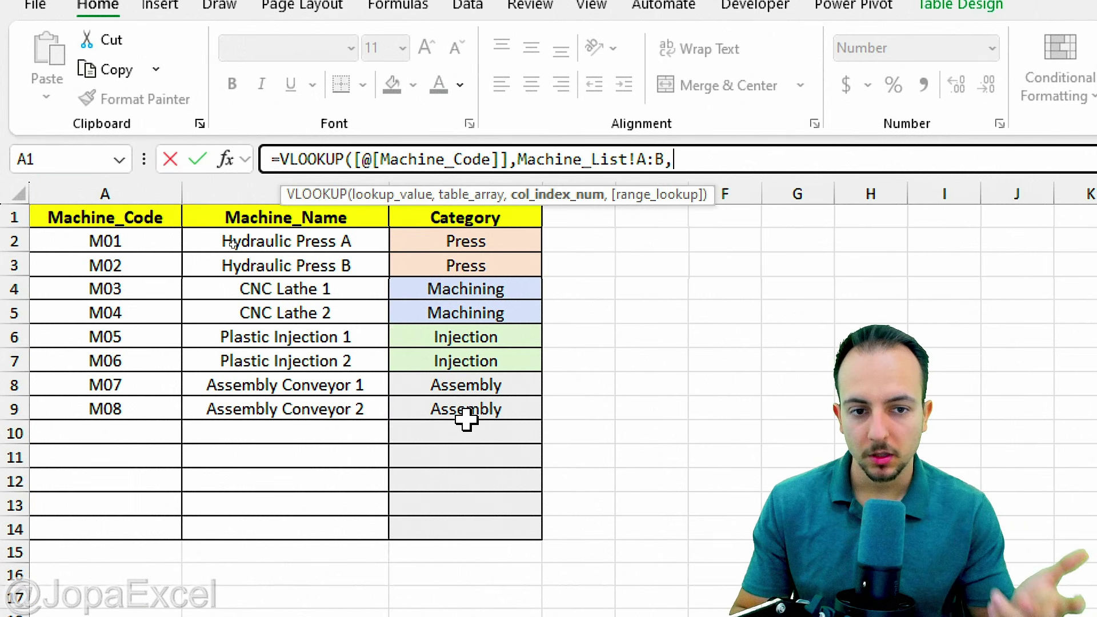
# Step: Complete the VLOOKUP with column index 2 and FALSE for an exact match, and enter it in the Machine Name column
pyautogui.write(',')
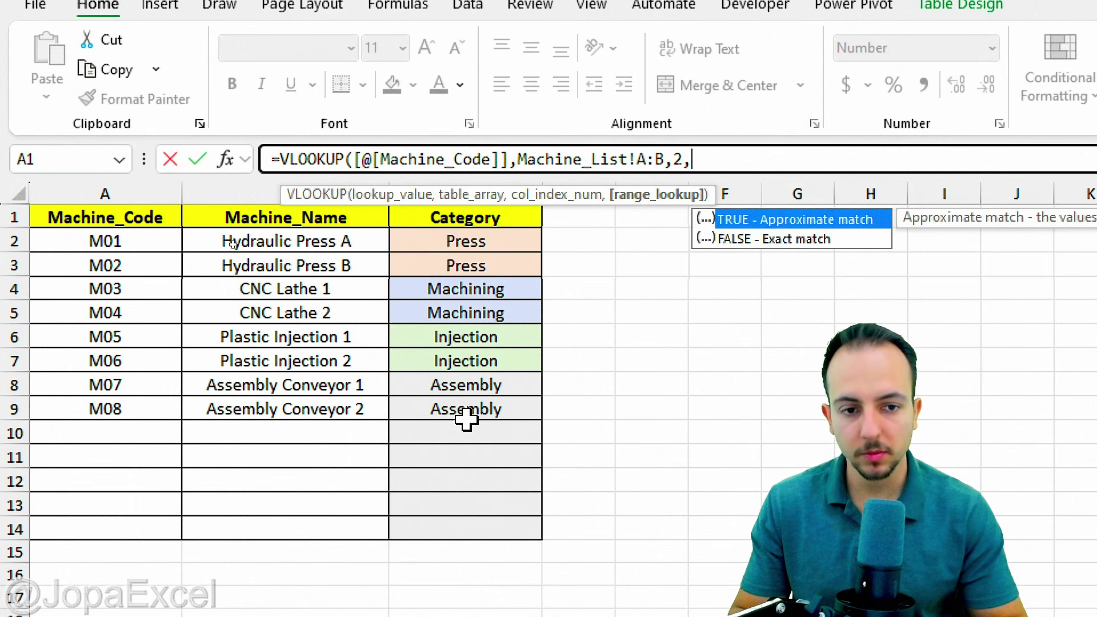
pyautogui.doubleClick(792, 240)
pyautogui.press('Return')
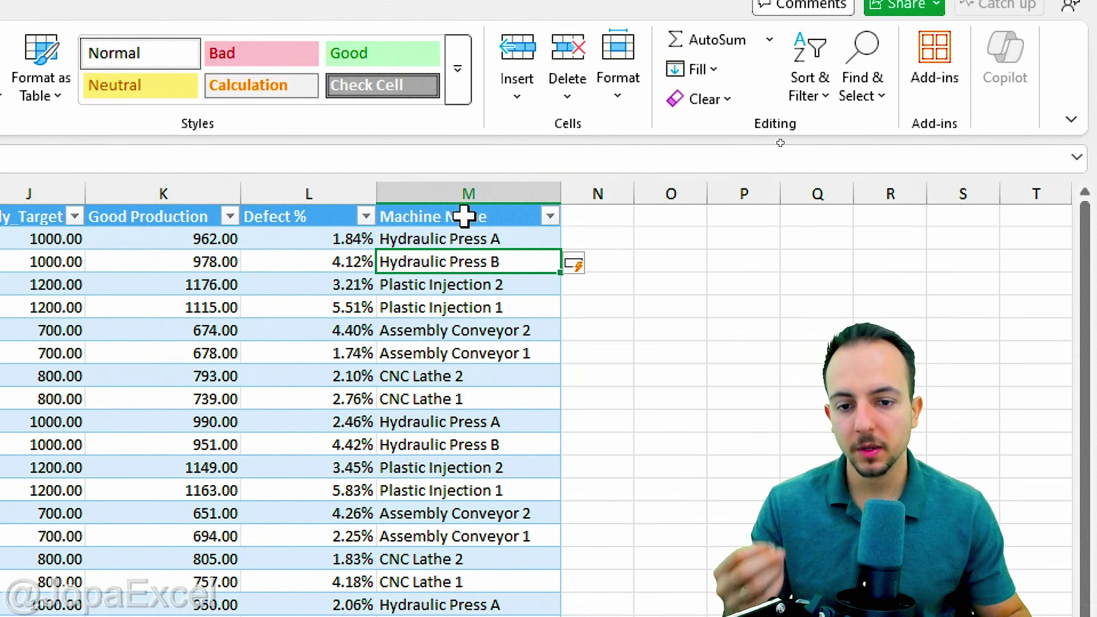
# Step: Review the Machine Name header and read the Target Met? requirement in rows 31 and 32 of the Instructions worksheet
pyautogui.click(464, 216)
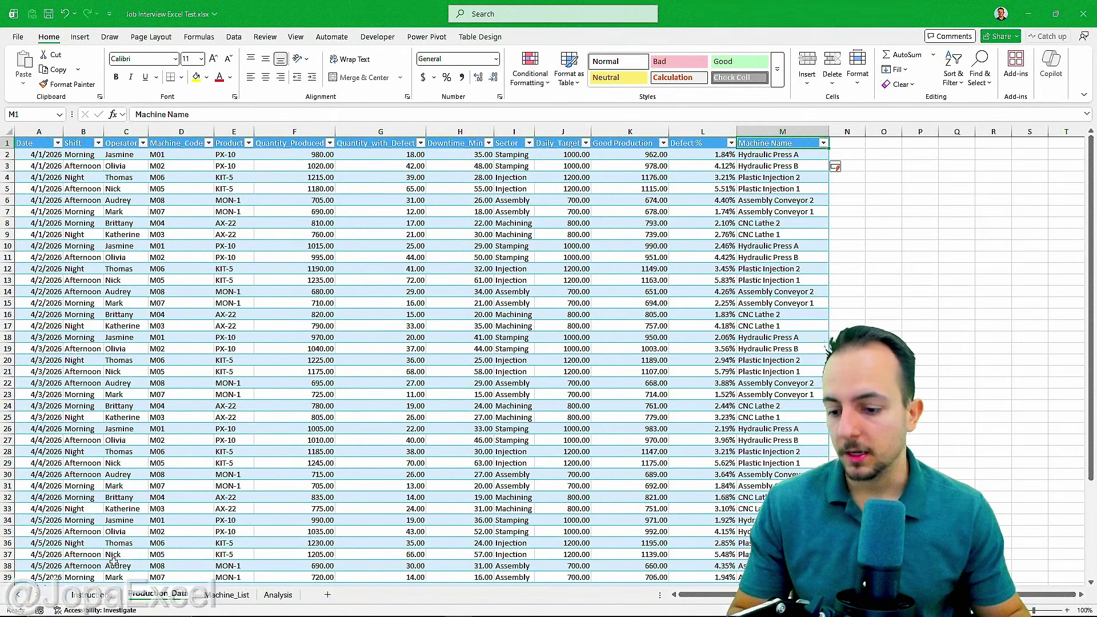
pyautogui.click(93, 594)
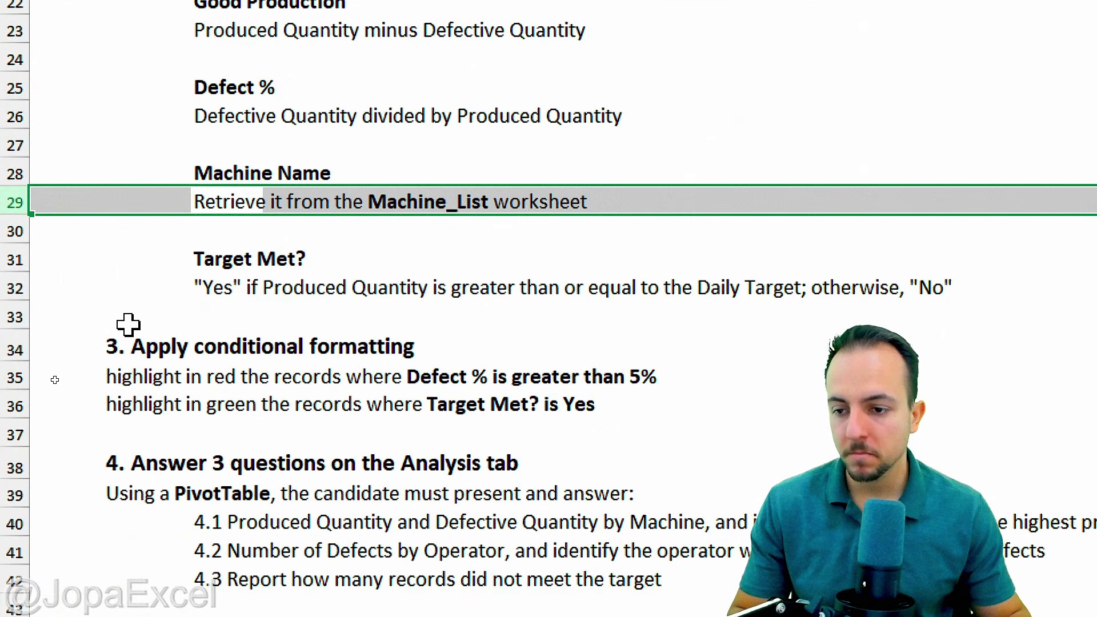
pyautogui.click(9, 259)
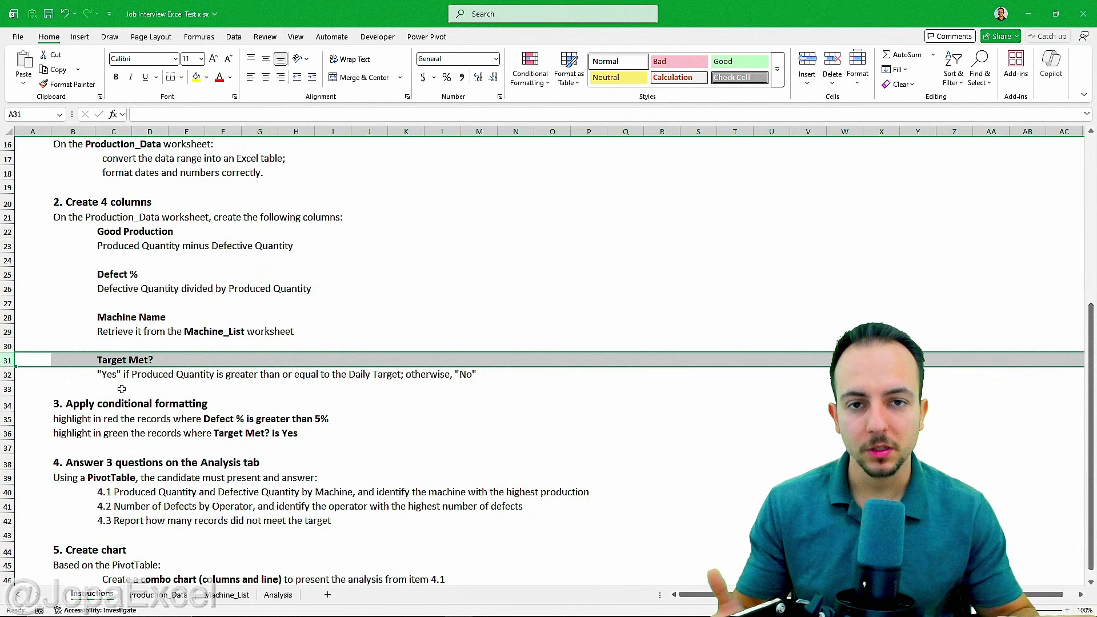
# Step: Add a new table column headed Target in N1 of the Production_Data worksheet
pyautogui.click(178, 598)
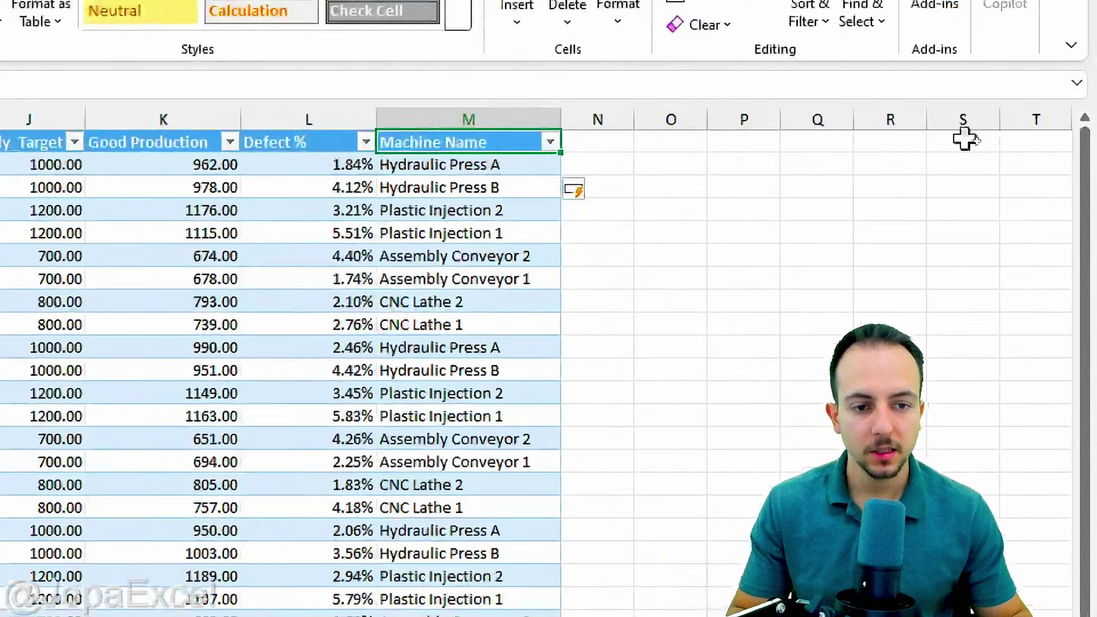
pyautogui.click(848, 143)
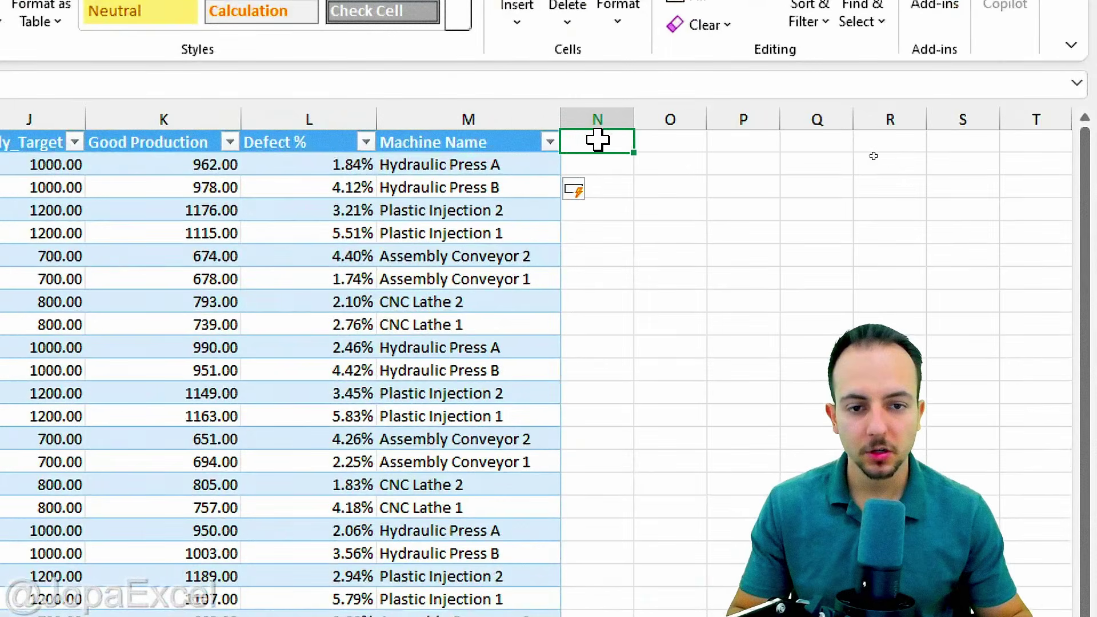
pyautogui.write('tARGET')
pyautogui.press('Return')
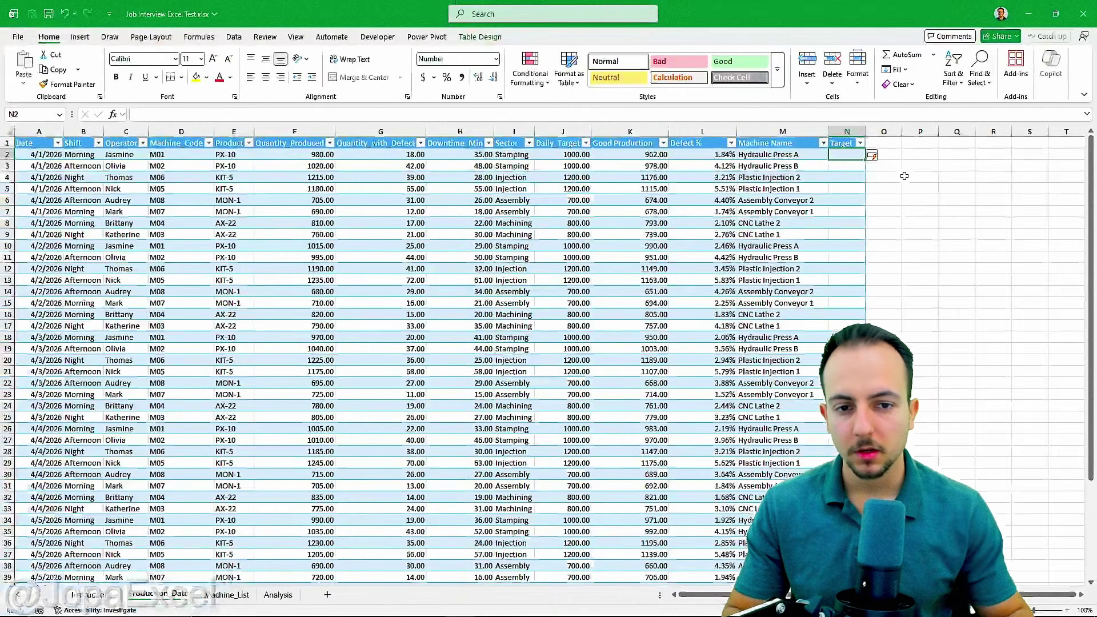
# Step: Change the N1 header in the Production_Data worksheet to Target Met? and widen column N to fit it
pyautogui.click(94, 595)
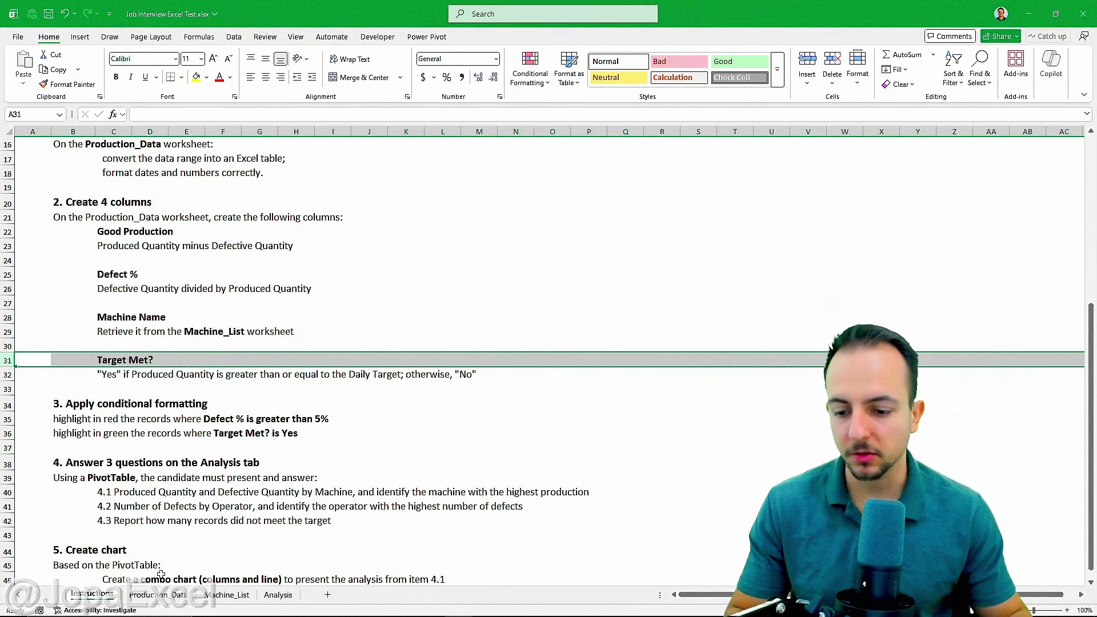
pyautogui.click(157, 595)
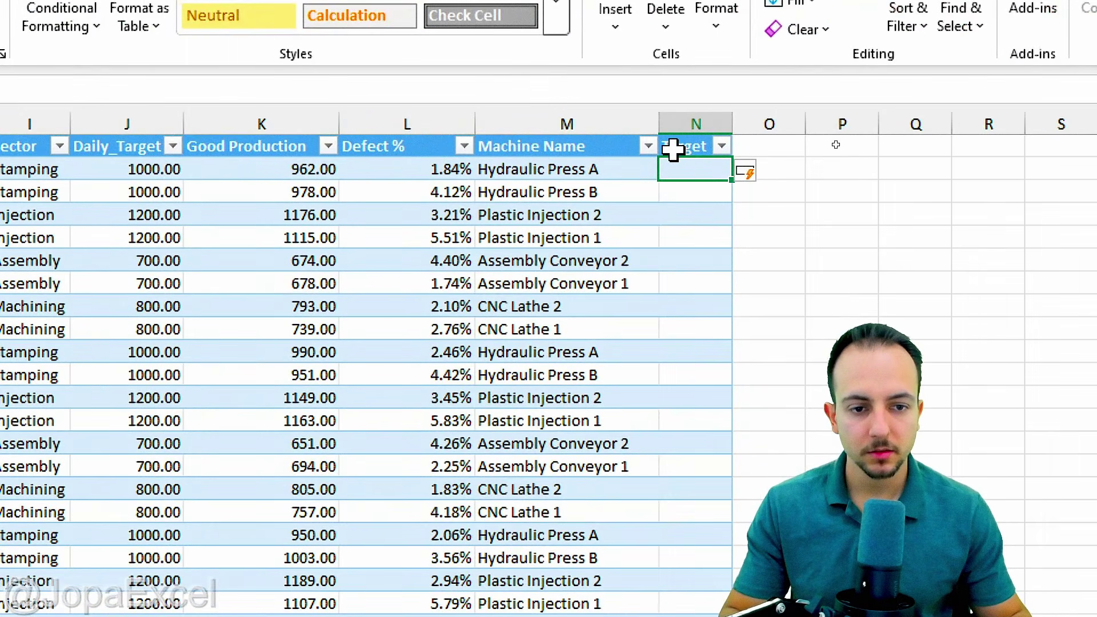
pyautogui.doubleClick(673, 148)
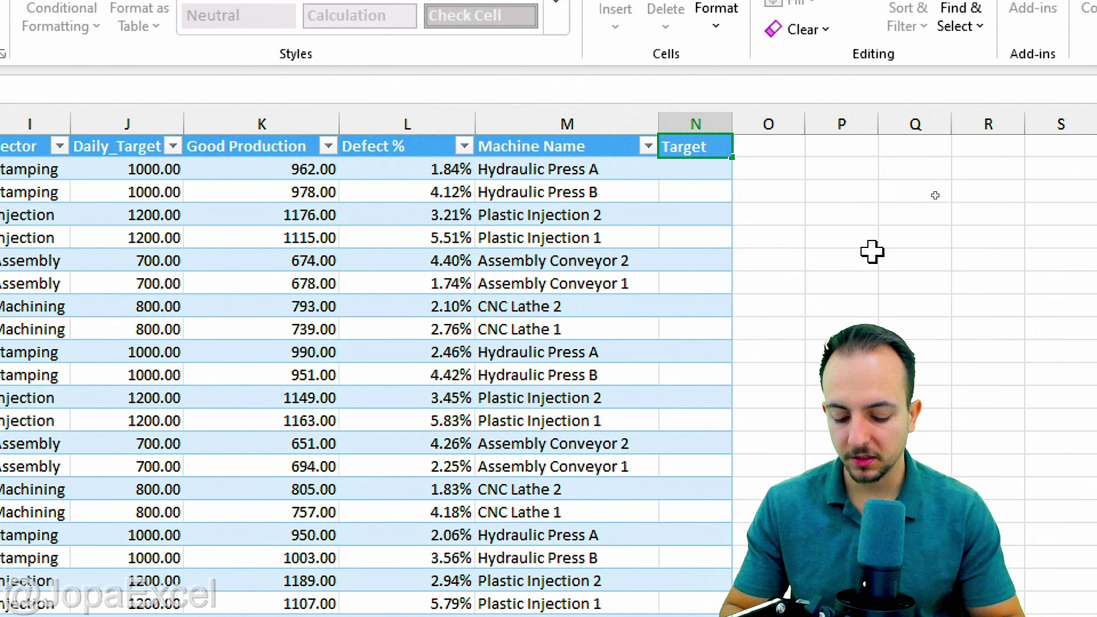
pyautogui.write('Me')
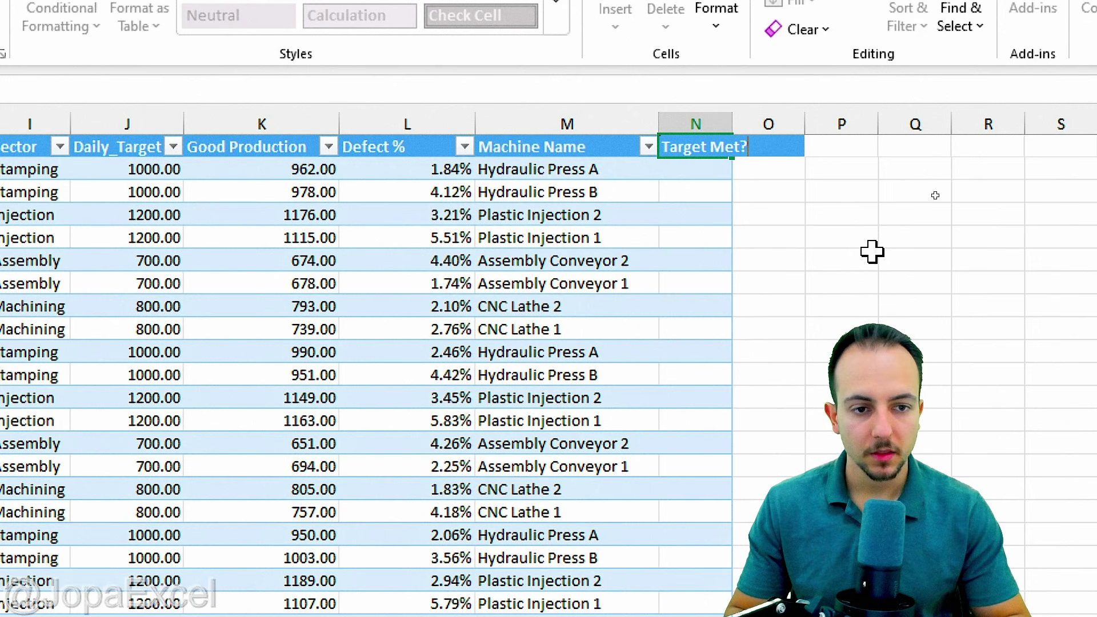
pyautogui.press('Return')
pyautogui.moveTo(732, 123); pyautogui.dragTo(809, 122)
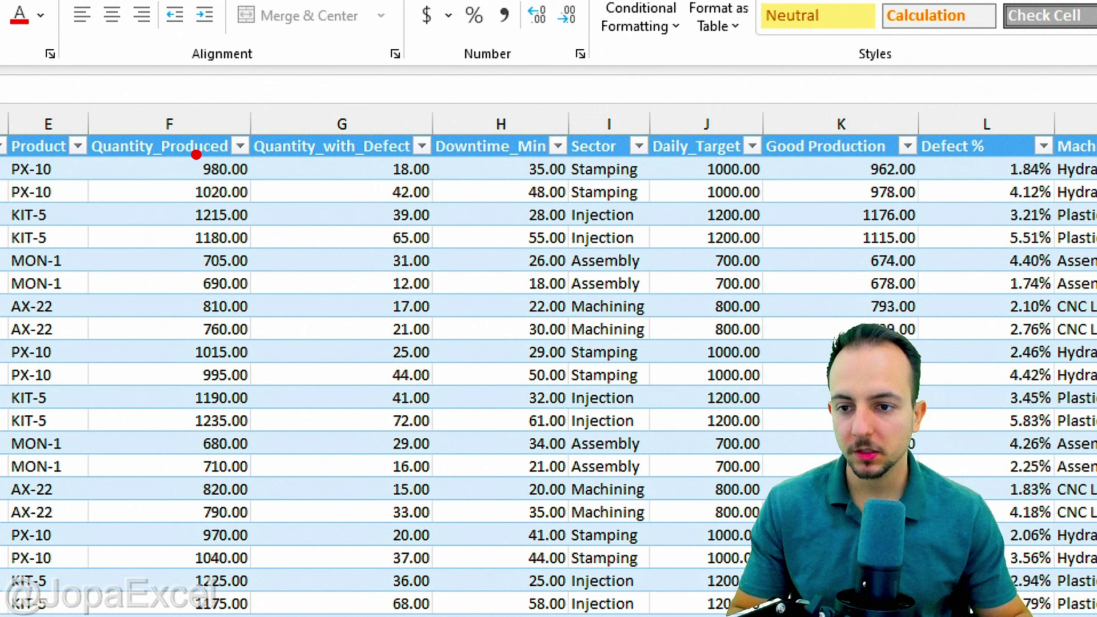
pyautogui.moveTo(189, 148); pyautogui.dragTo(260, 188)
pyautogui.moveTo(693, 150); pyautogui.dragTo(775, 189)
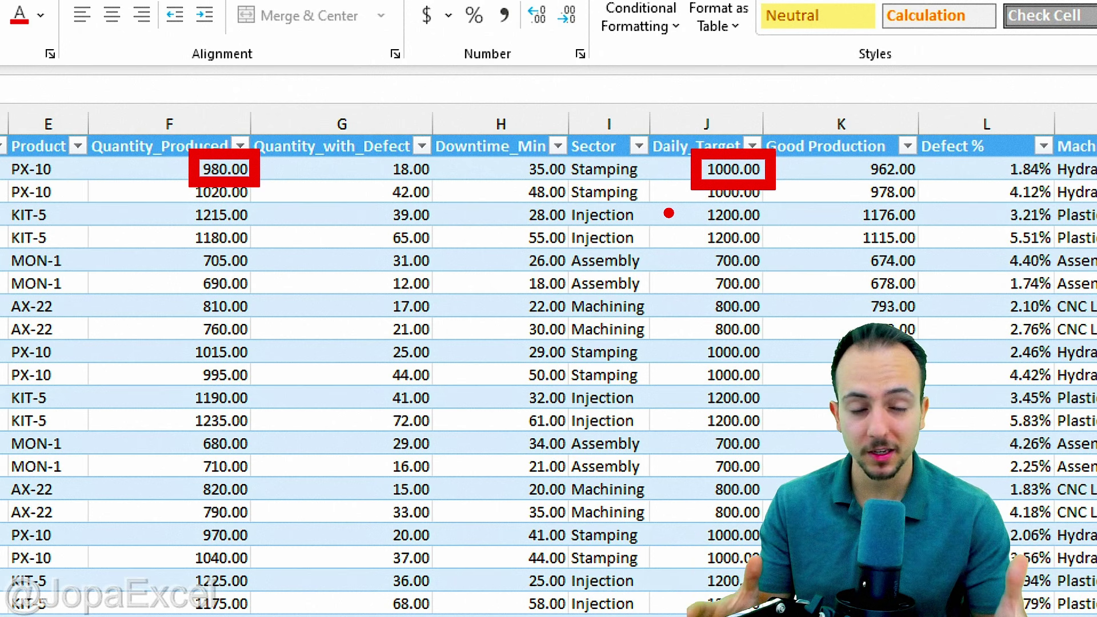
pyautogui.moveTo(289, 320); pyautogui.dragTo(289, 369)
pyautogui.moveTo(290, 289); pyautogui.dragTo(293, 301)
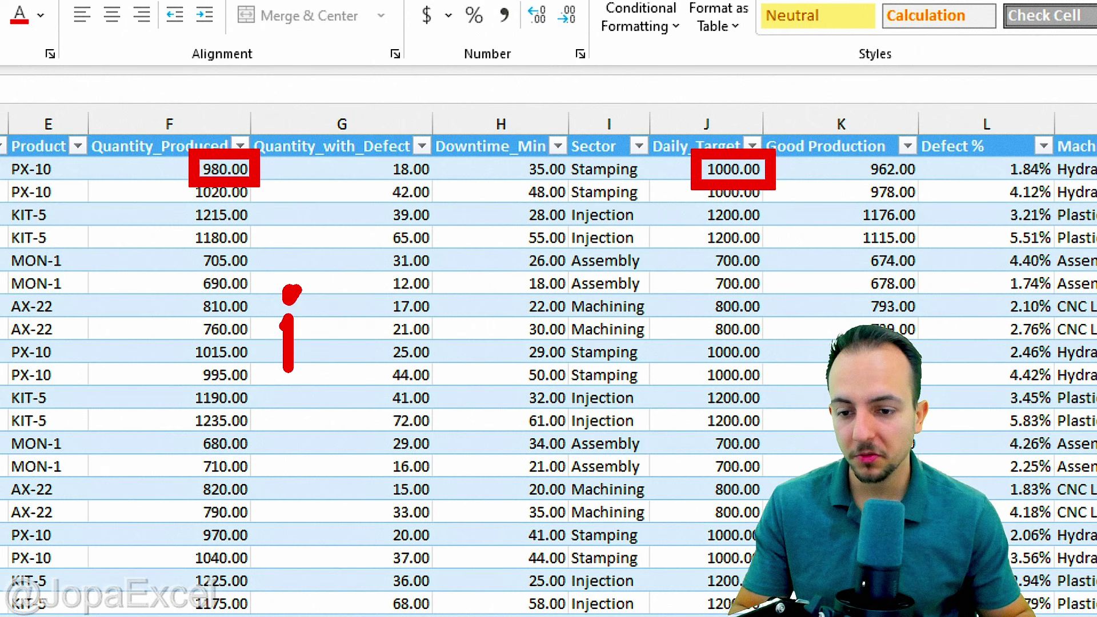
pyautogui.moveTo(323, 343)
pyautogui.mouseDown()
pyautogui.moveTo(355, 281)
pyautogui.moveTo(328, 380)
pyautogui.mouseUp()
pyautogui.moveTo(320, 361); pyautogui.dragTo(363, 361)
pyautogui.press('e')
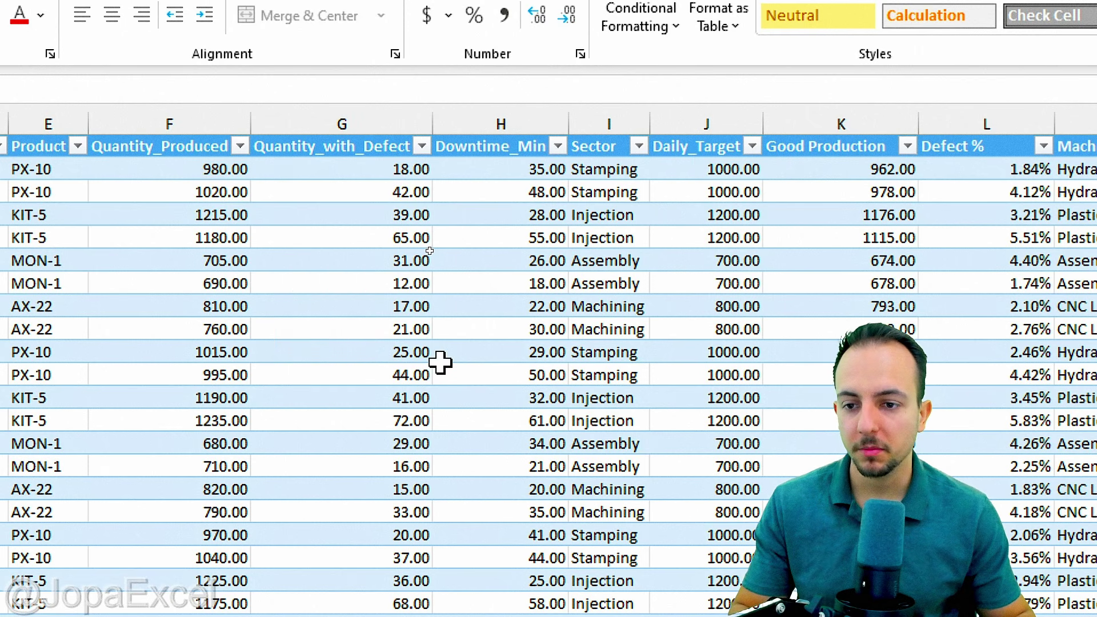
pyautogui.moveTo(180, 150); pyautogui.dragTo(261, 184)
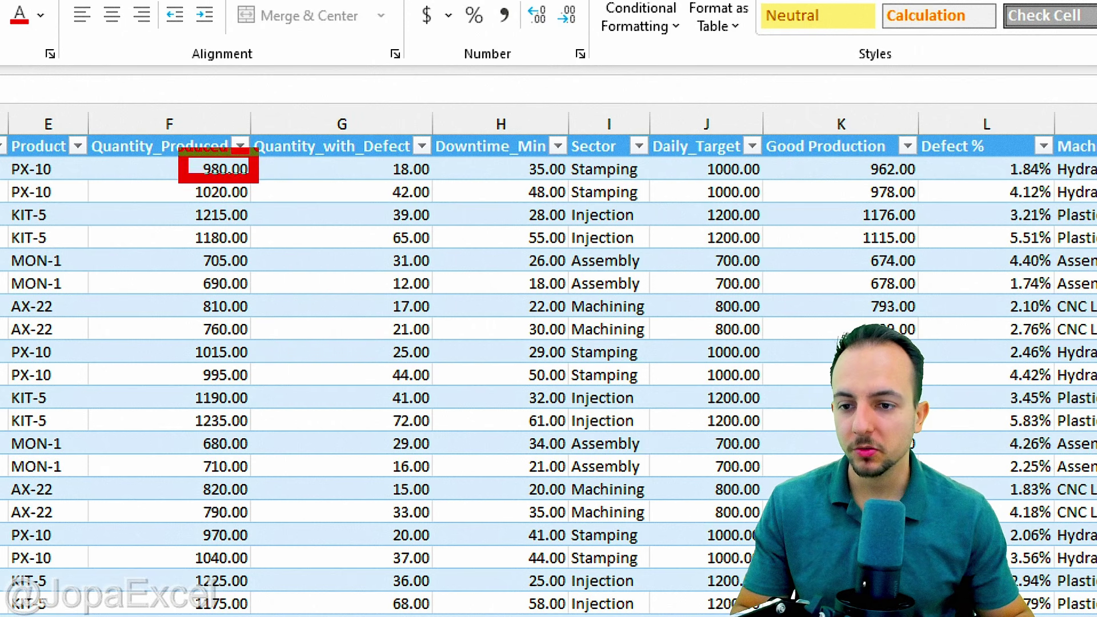
pyautogui.moveTo(294, 136); pyautogui.dragTo(318, 213)
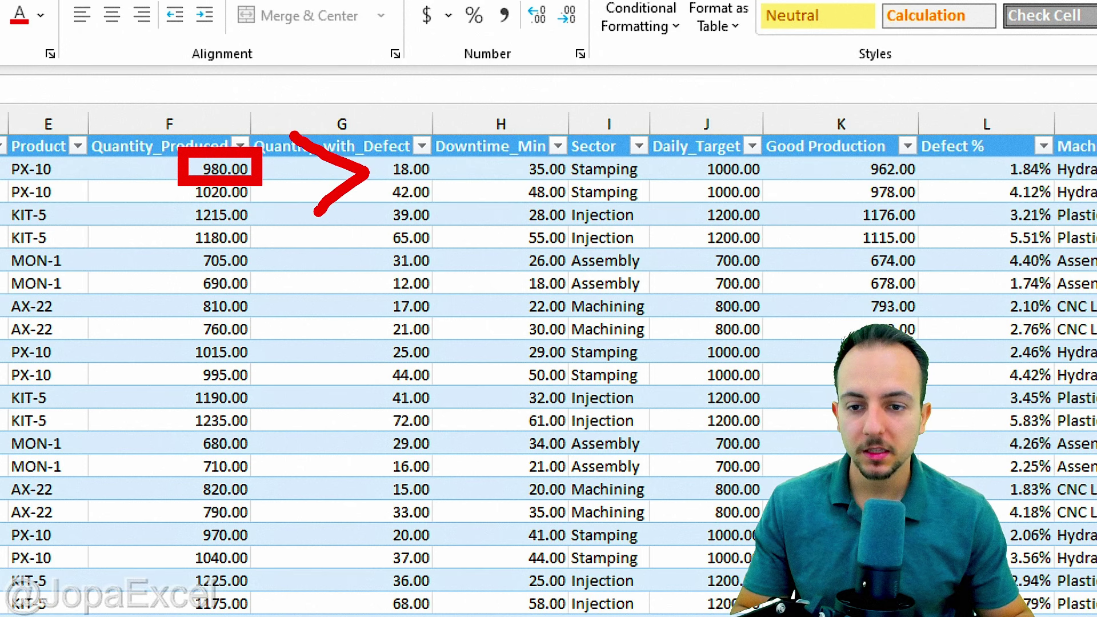
pyautogui.moveTo(680, 143); pyautogui.dragTo(776, 193)
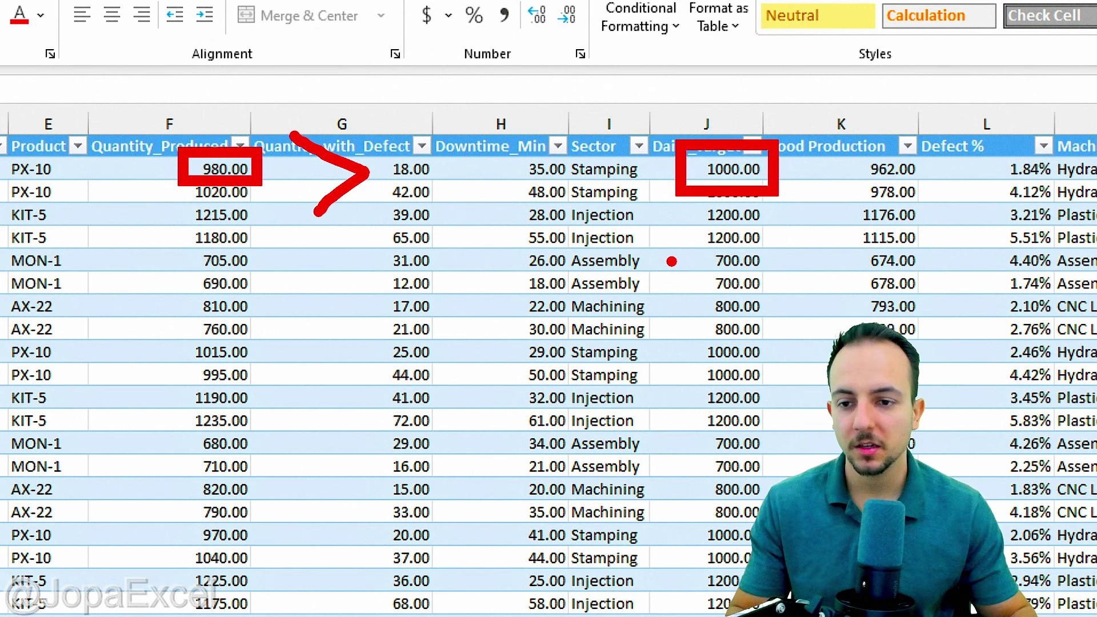
pyautogui.press('Escape')
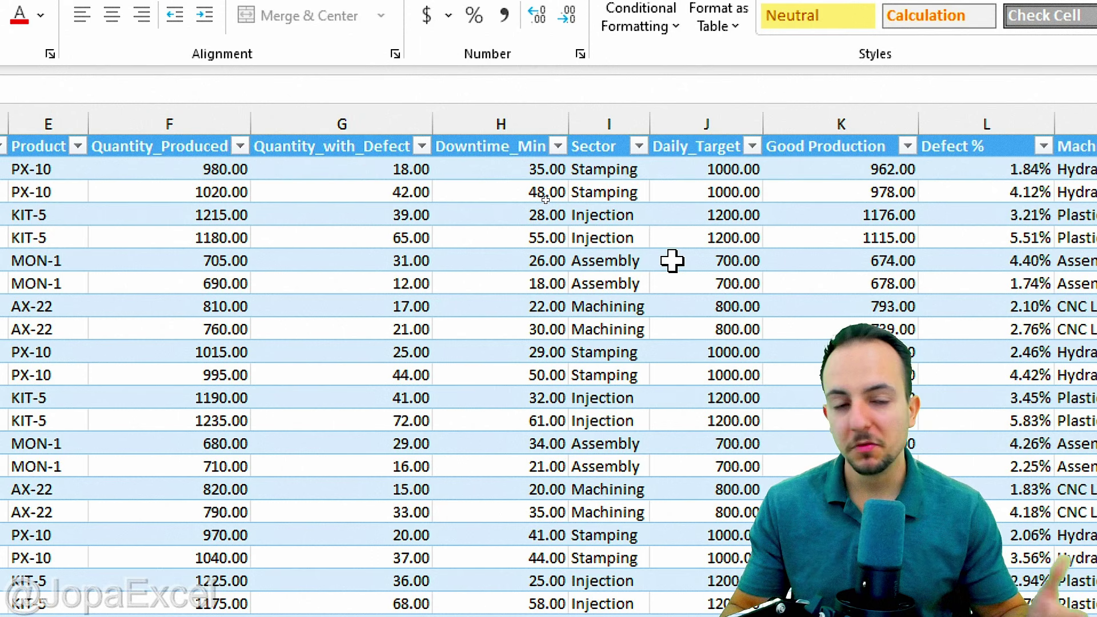
pyautogui.hotkey('ctrl', '2')
pyautogui.moveTo(187, 149)
pyautogui.mouseDown()
pyautogui.moveTo(240, 167)
pyautogui.moveTo(267, 192)
pyautogui.mouseUp()
pyautogui.moveTo(349, 130)
pyautogui.mouseDown()
pyautogui.moveTo(280, 154)
pyautogui.moveTo(331, 209)
pyautogui.mouseUp()
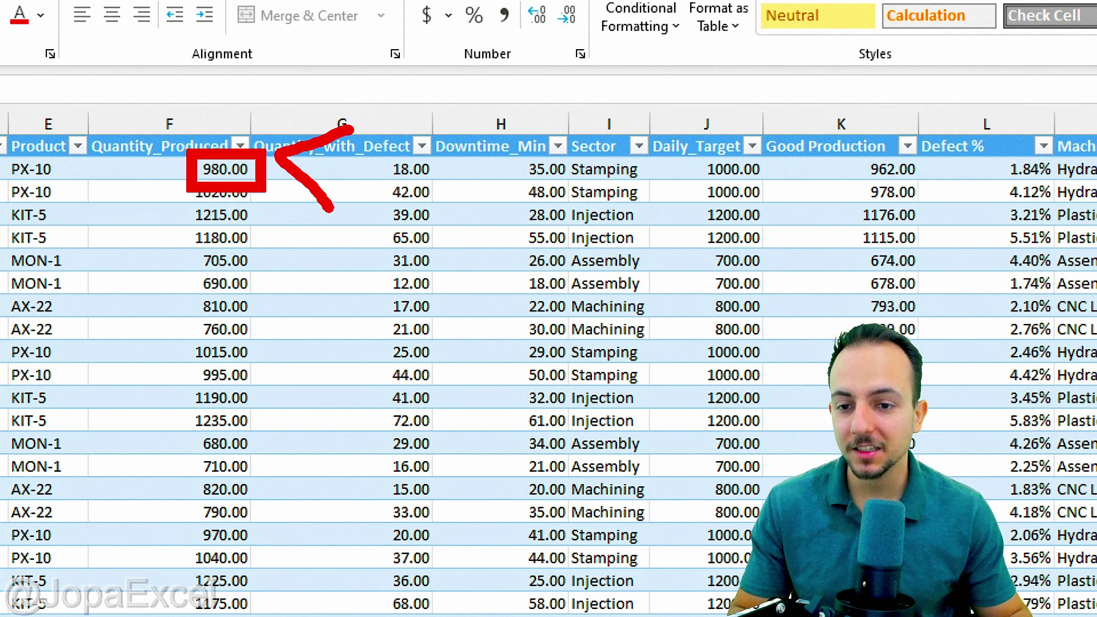
pyautogui.moveTo(714, 142)
pyautogui.mouseDown()
pyautogui.moveTo(685, 165)
pyautogui.moveTo(780, 196)
pyautogui.mouseUp()
pyautogui.press('Escape')
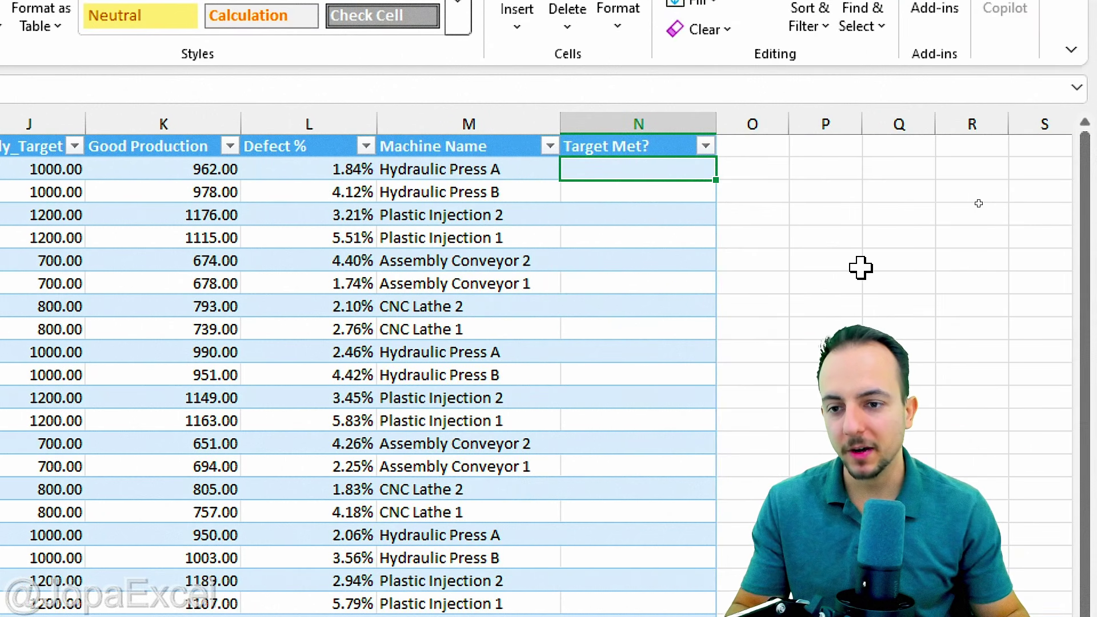
# Step: Start an IF formula in N2 that tests whether Quantity_Produced is less than Daily_Target in the same row
pyautogui.write('=')
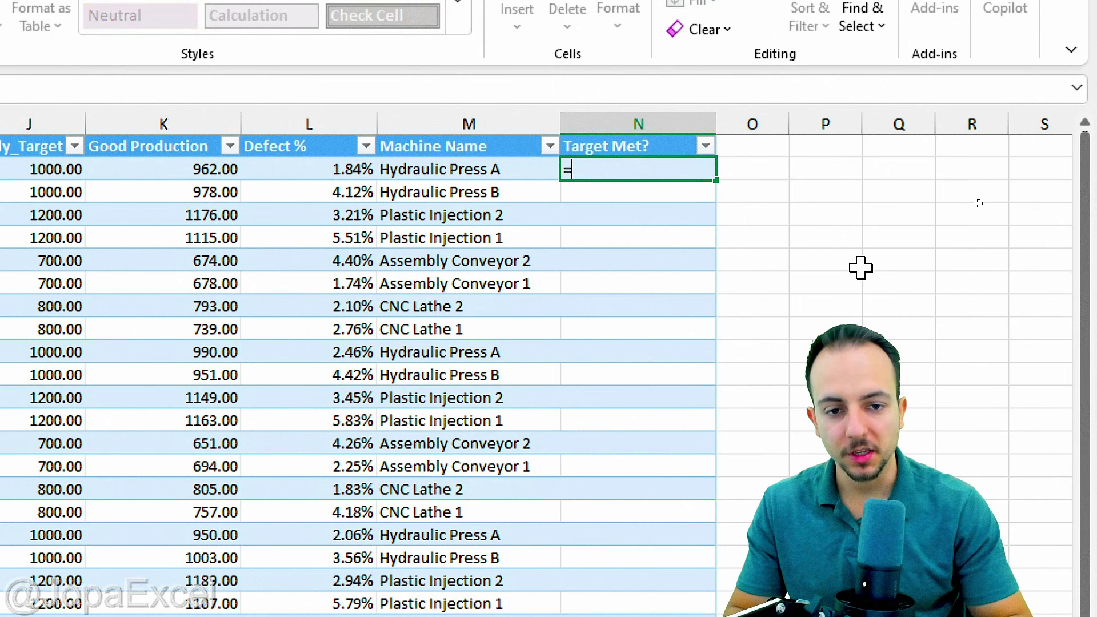
pyautogui.write('IF')
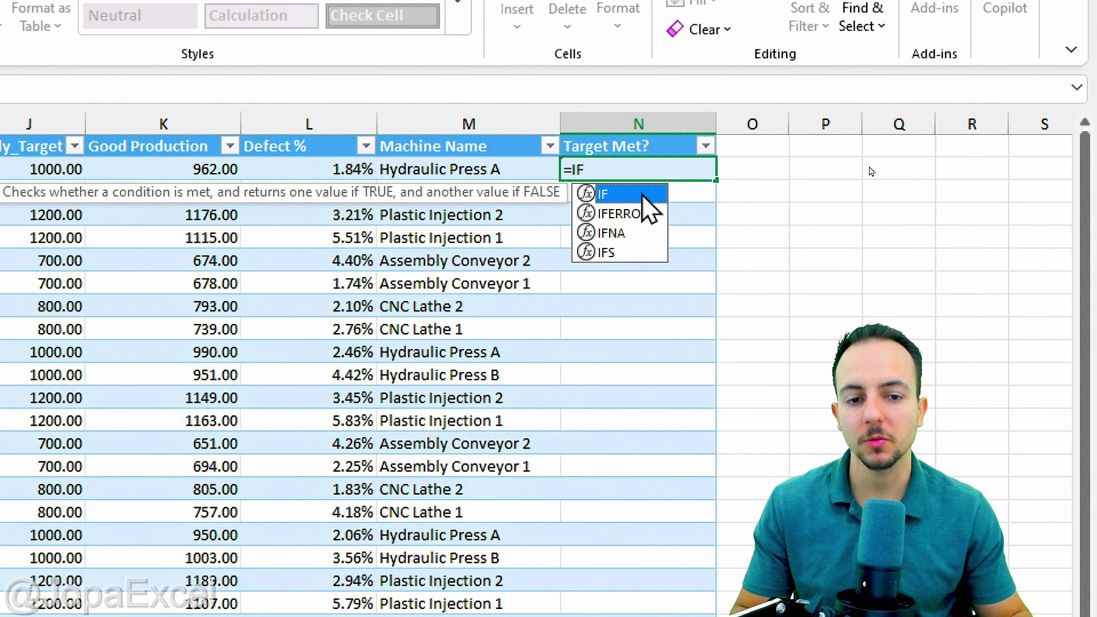
pyautogui.doubleClick(644, 196)
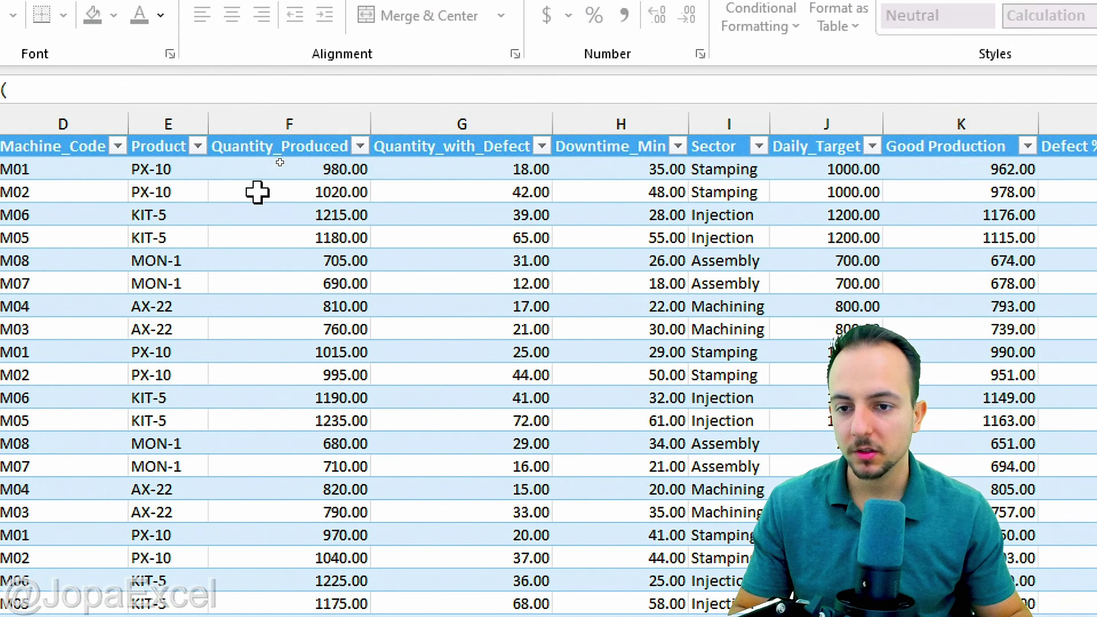
pyautogui.click(261, 166)
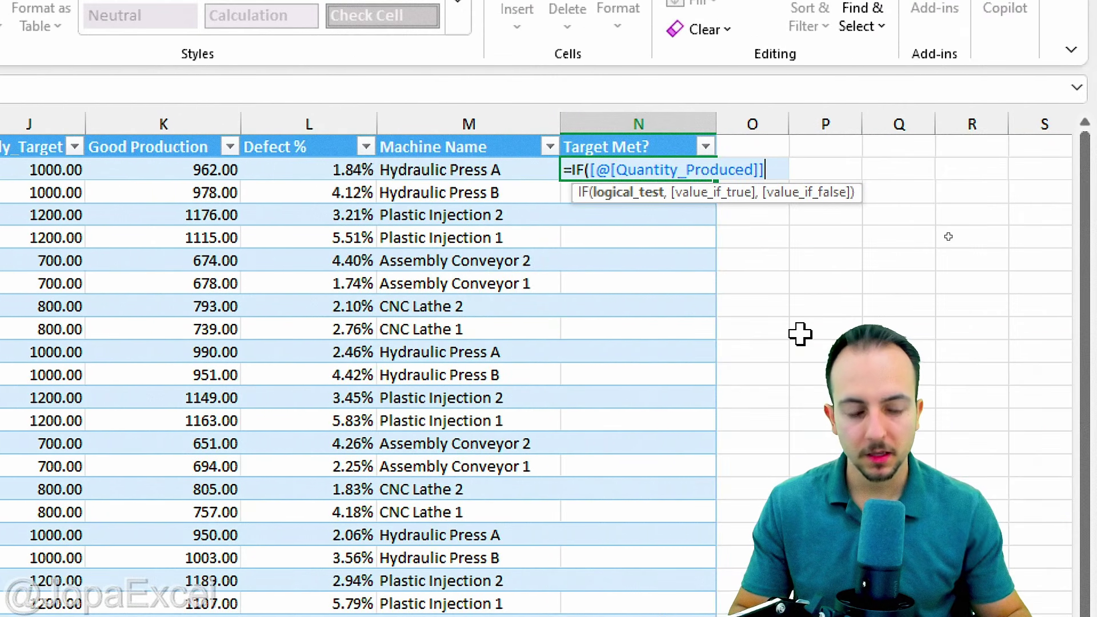
pyautogui.write('<')
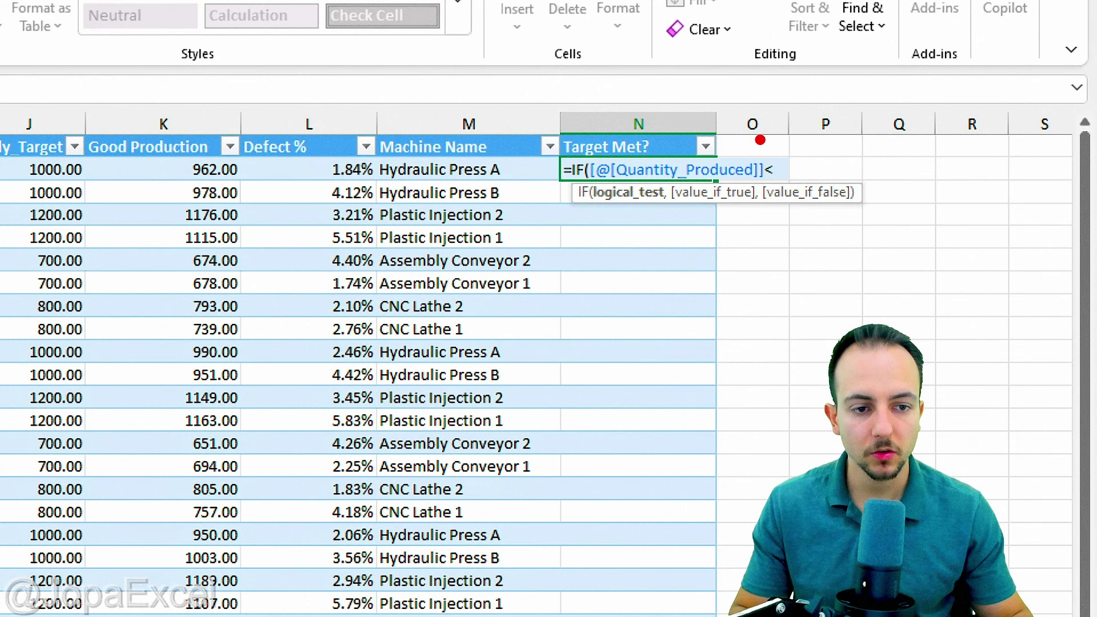
pyautogui.moveTo(749, 137); pyautogui.dragTo(795, 205)
pyautogui.moveTo(818, 240); pyautogui.dragTo(795, 351)
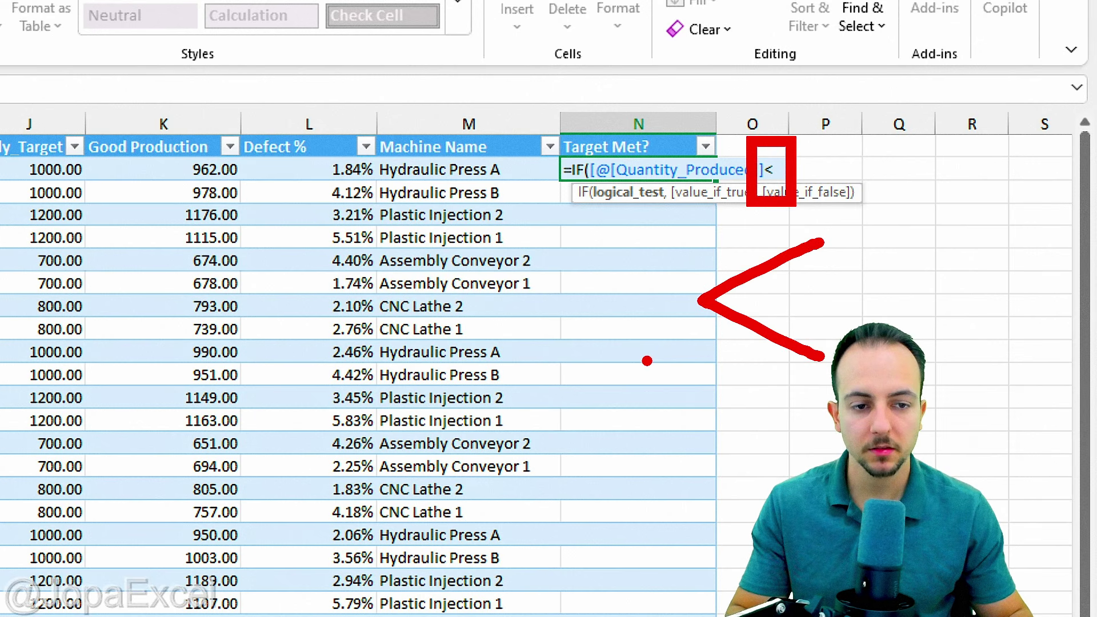
pyautogui.press('Escape')
pyautogui.click(407, 172)
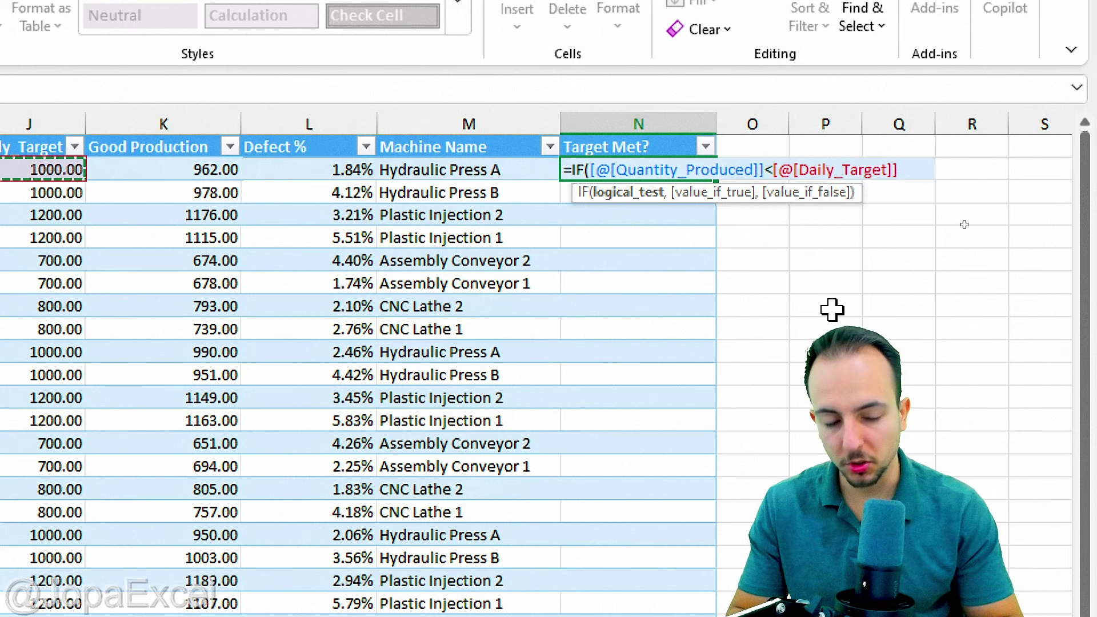
# Step: Complete the IF formula with "NO" if true and "YES" if false, and enter it in the Target Met? column
pyautogui.write(',')
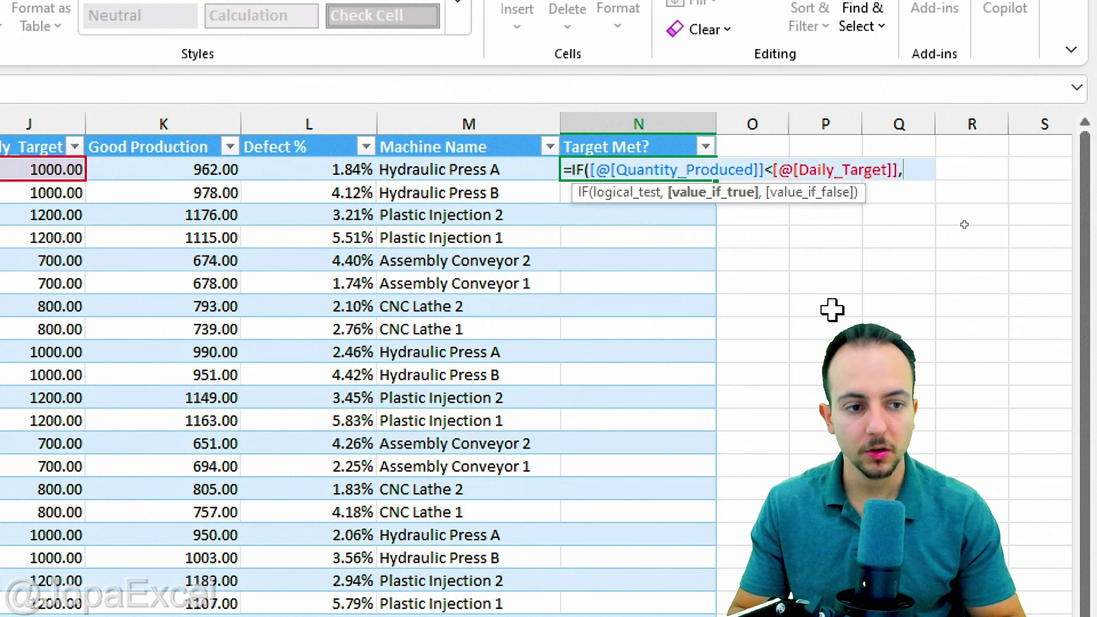
pyautogui.write('"')
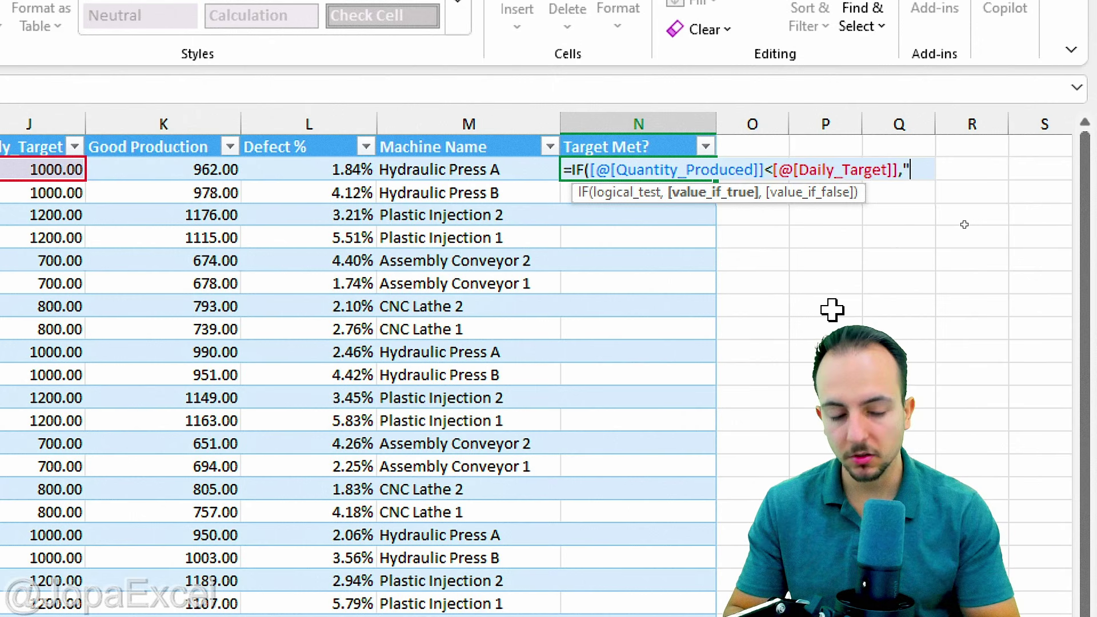
pyautogui.write('NO')
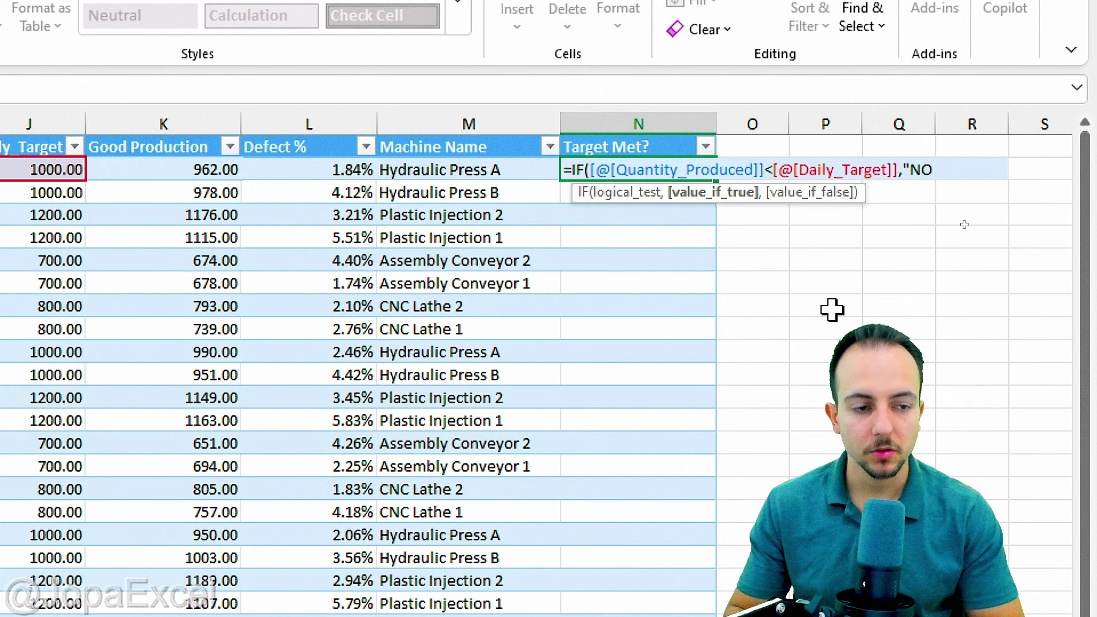
pyautogui.write('",')
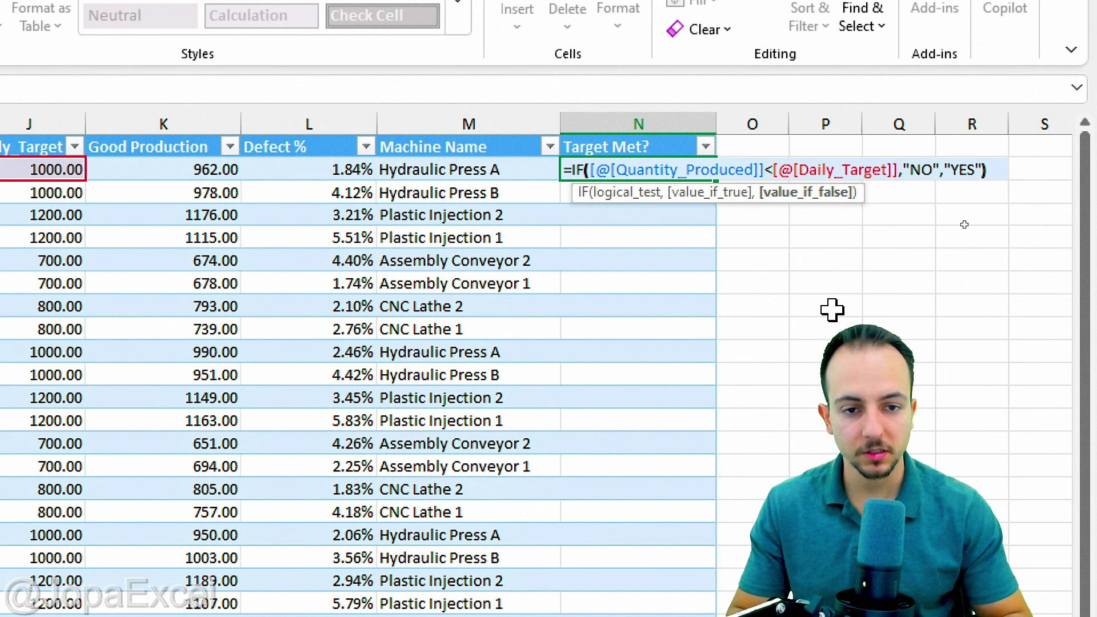
pyautogui.write('"YES")')
pyautogui.press('Return')
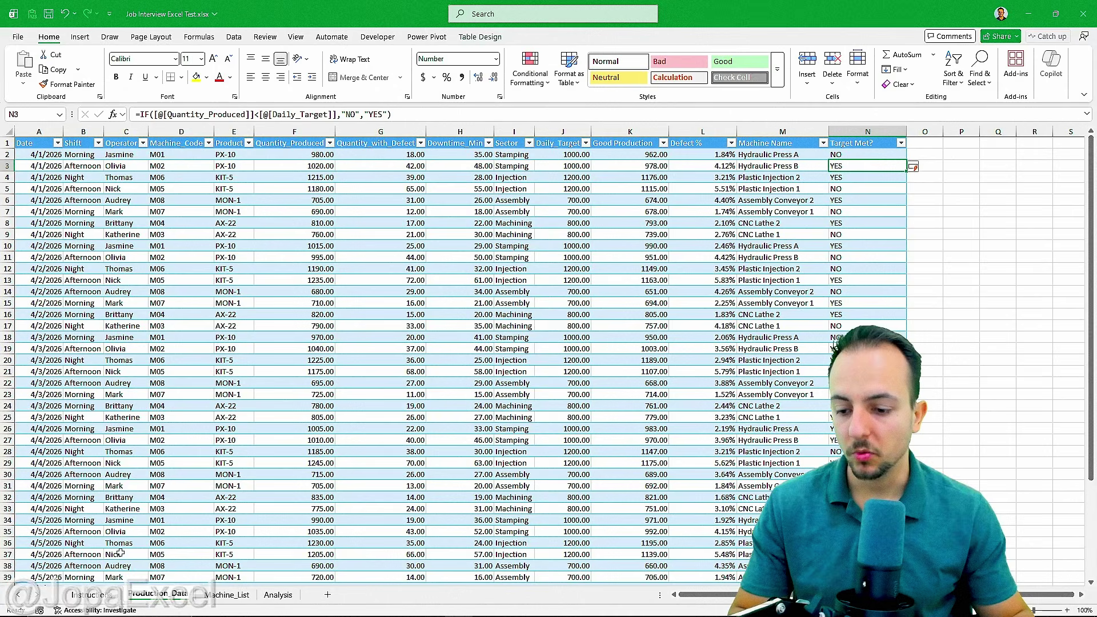
# Step: Check the conditional formatting requirement in rows 34 and 35 of the Instructions worksheet and select the whole Defect % column in Production_Data
pyautogui.click(91, 595)
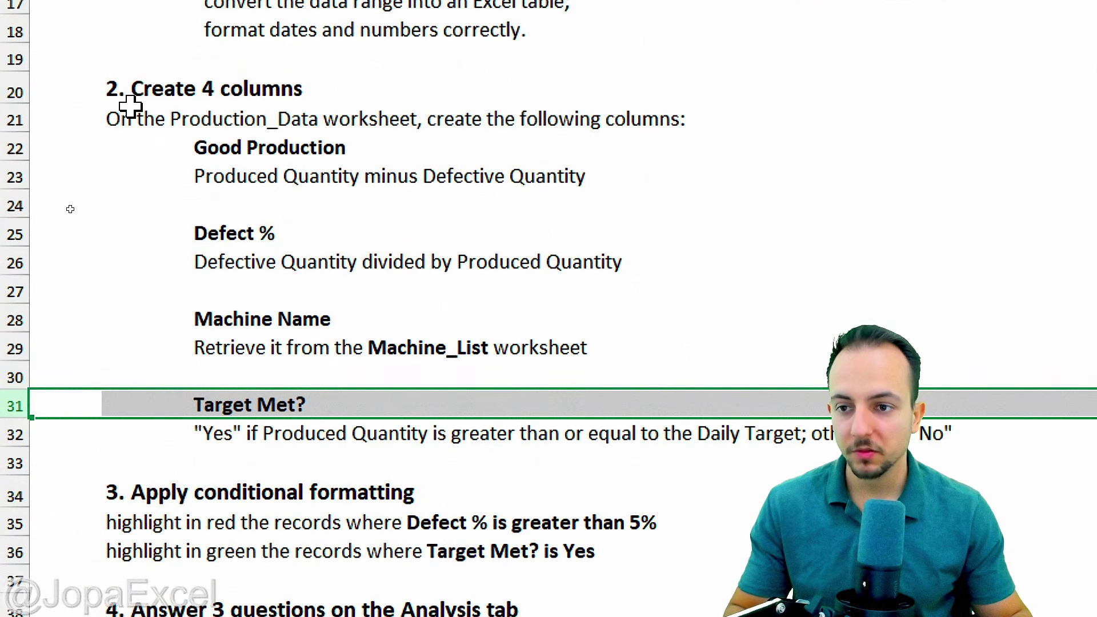
pyautogui.scroll(-4, 171, 89)
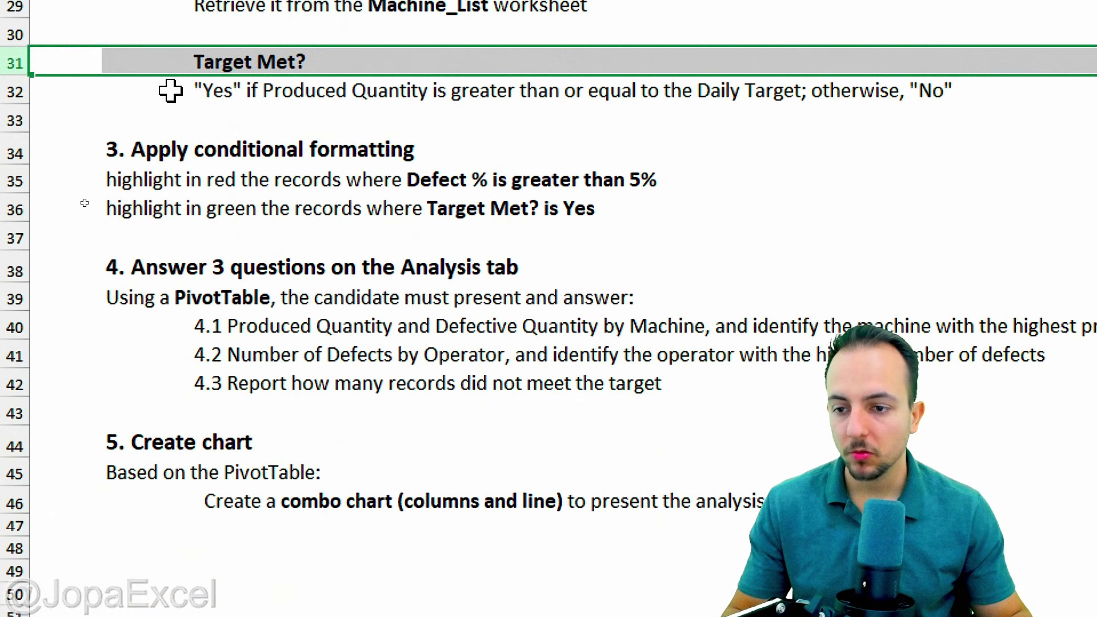
pyautogui.click(16, 149)
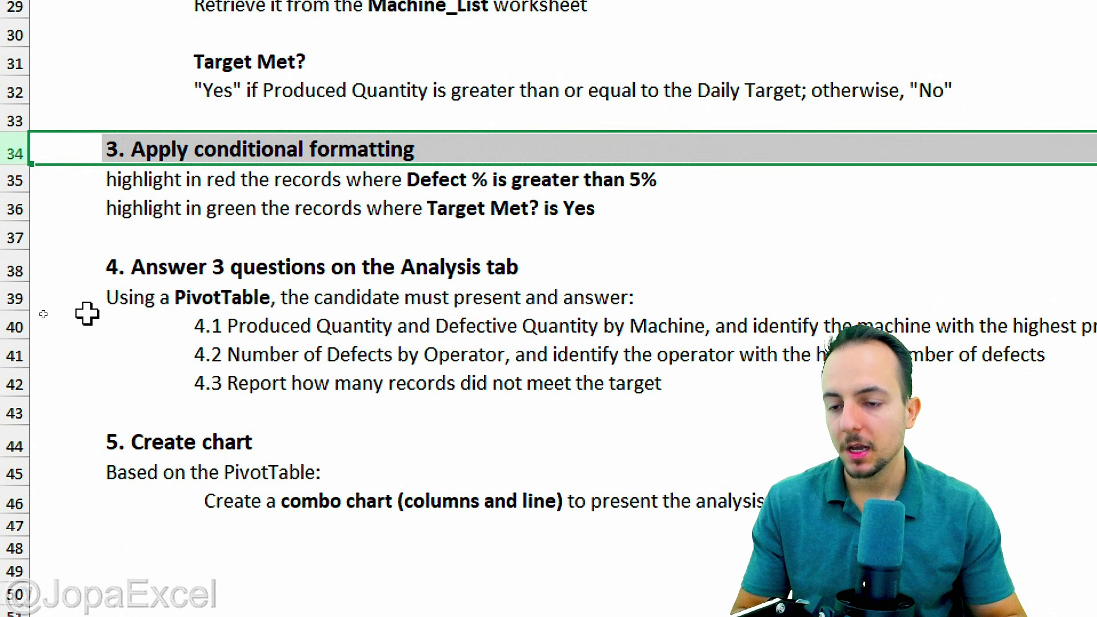
pyautogui.press('Down')
pyautogui.hotkey('shift', 'space')
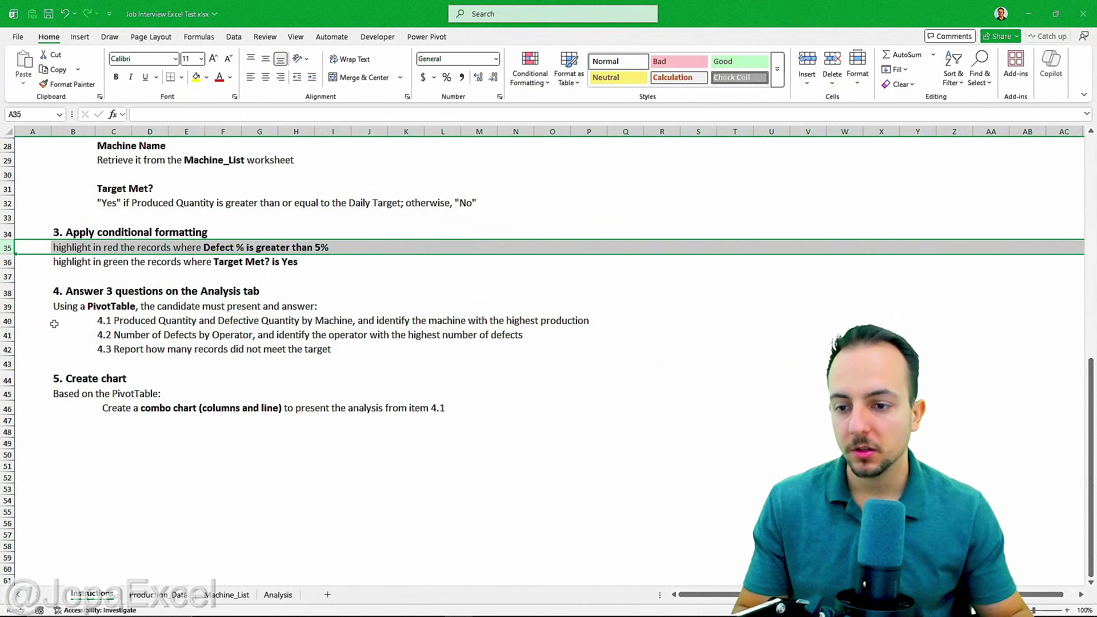
pyautogui.click(159, 595)
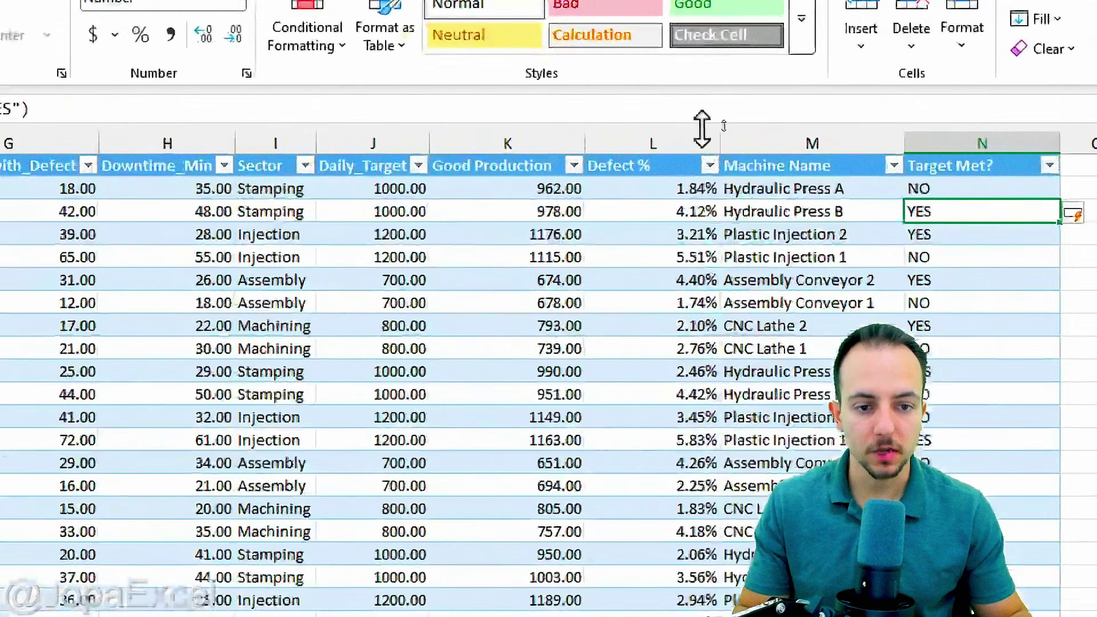
pyautogui.click(679, 137)
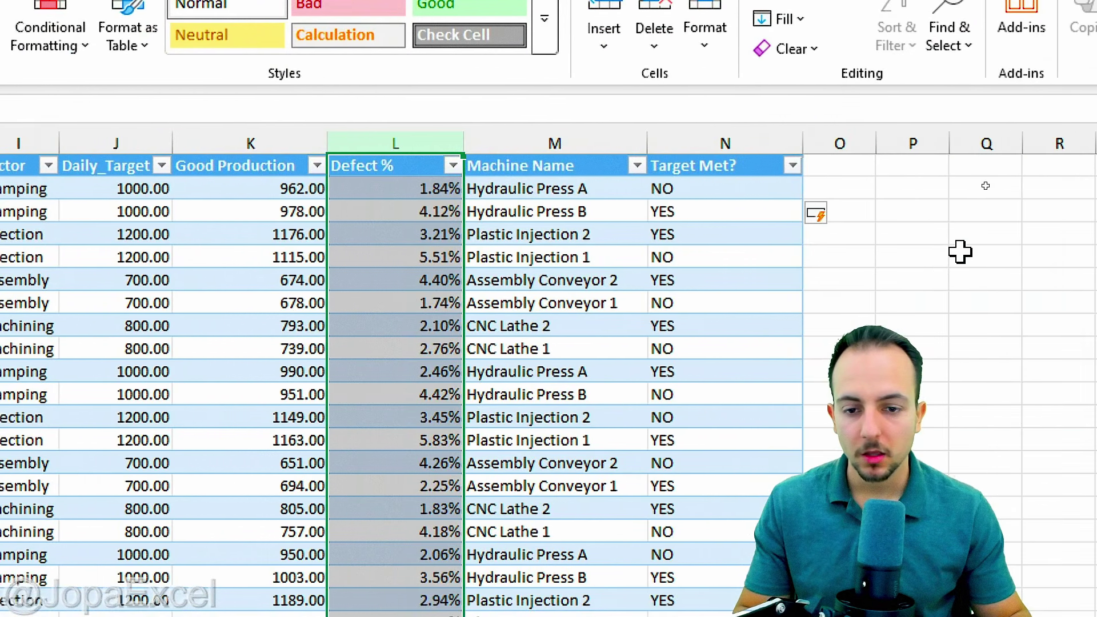
pyautogui.moveTo(387, 239); pyautogui.dragTo(467, 275)
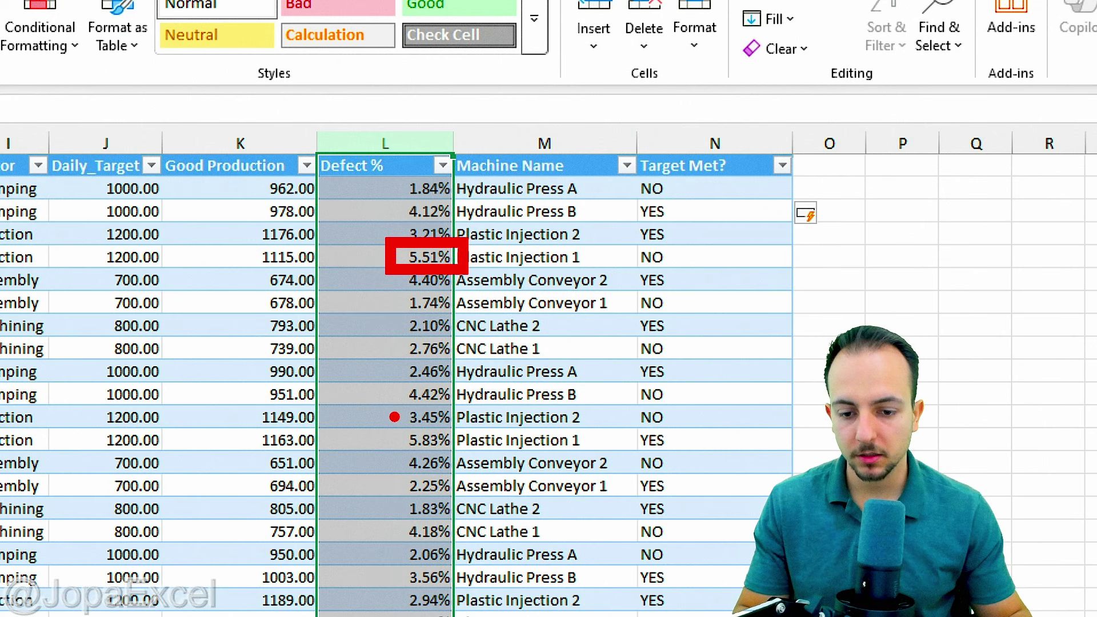
pyautogui.moveTo(394, 417); pyautogui.dragTo(468, 453)
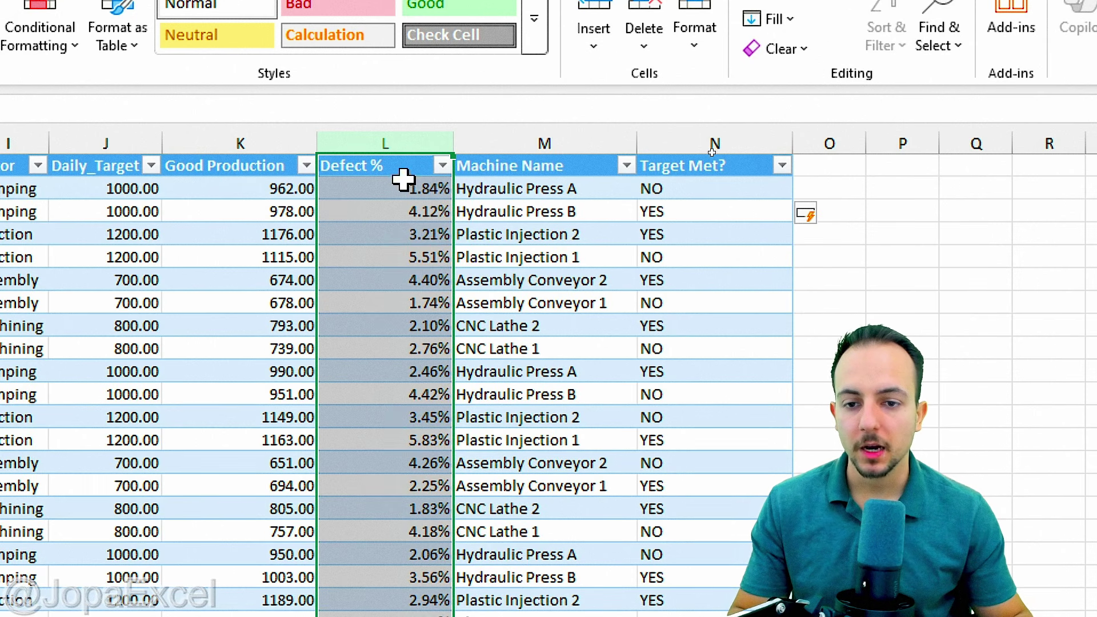
pyautogui.moveTo(399, 122)
pyautogui.mouseDown()
pyautogui.moveTo(400, 166)
pyautogui.moveTo(395, 123)
pyautogui.mouseUp()
pyautogui.moveTo(414, 173); pyautogui.dragTo(448, 216)
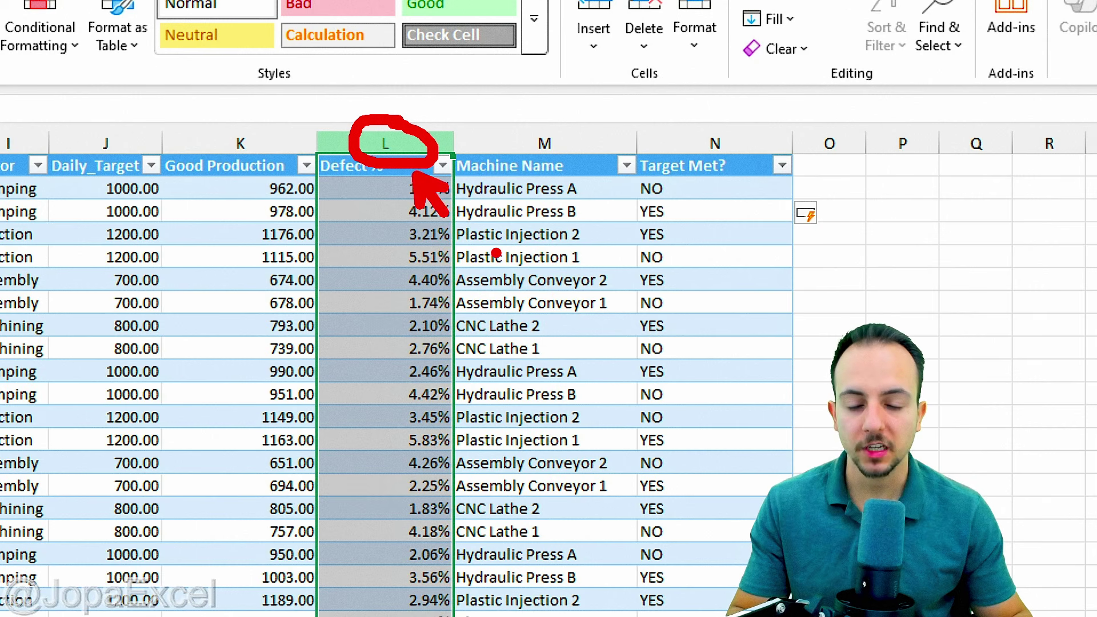
# Step: Highlight Defect % column values greater than 5% with a conditional formatting rule using Light Red Fill with Dark Red Text
pyautogui.press('Escape')
pyautogui.click(497, 252)
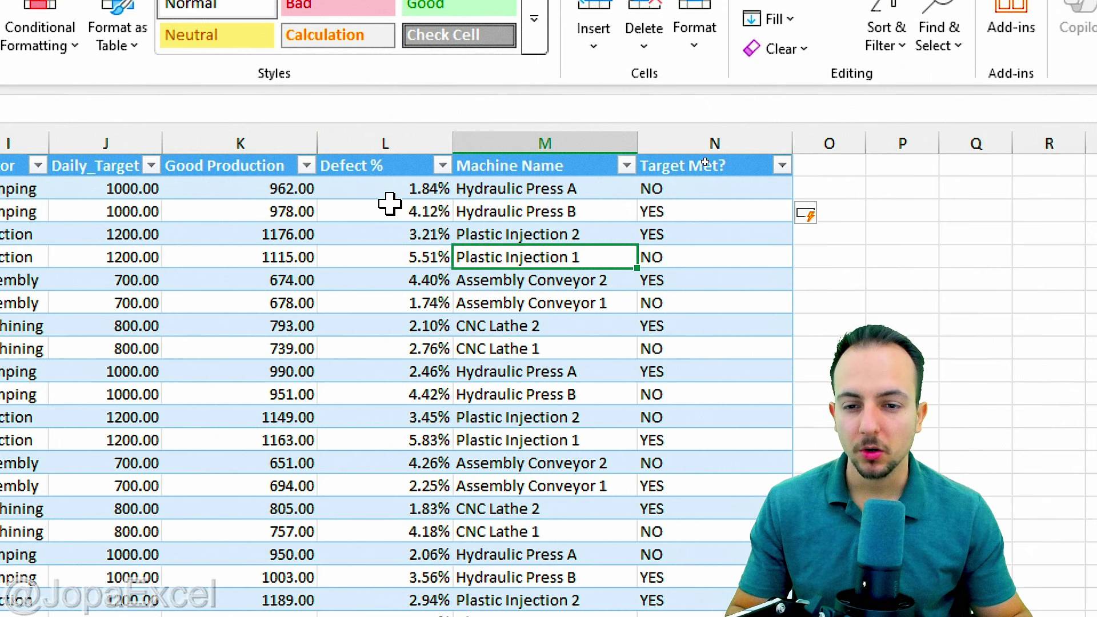
pyautogui.click(386, 144)
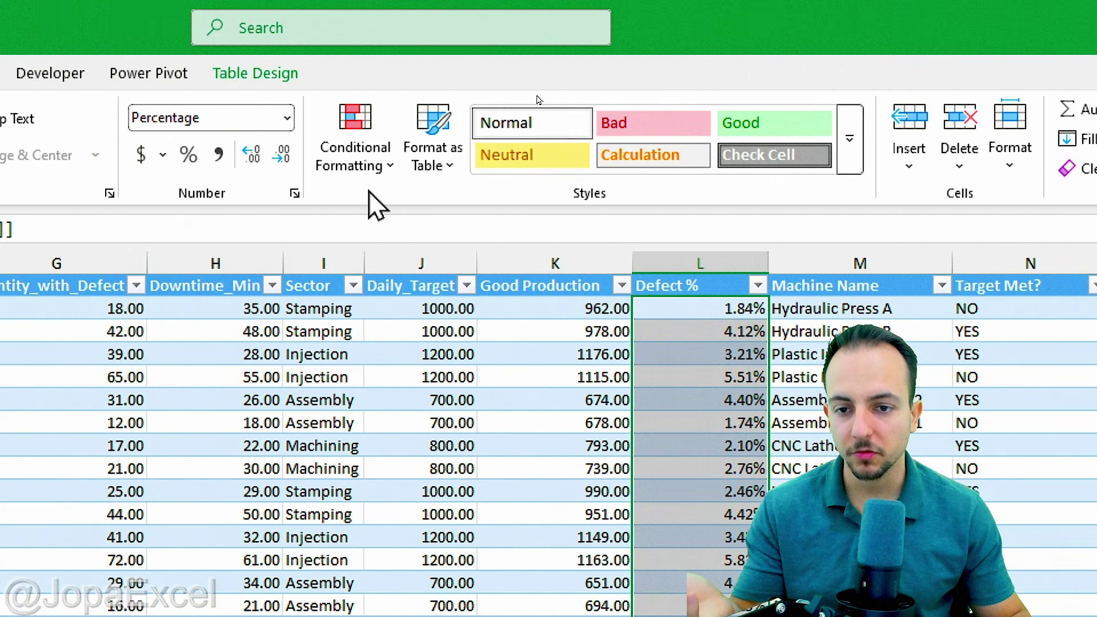
pyautogui.click(1060, 148)
pyautogui.moveTo(1096, 229)
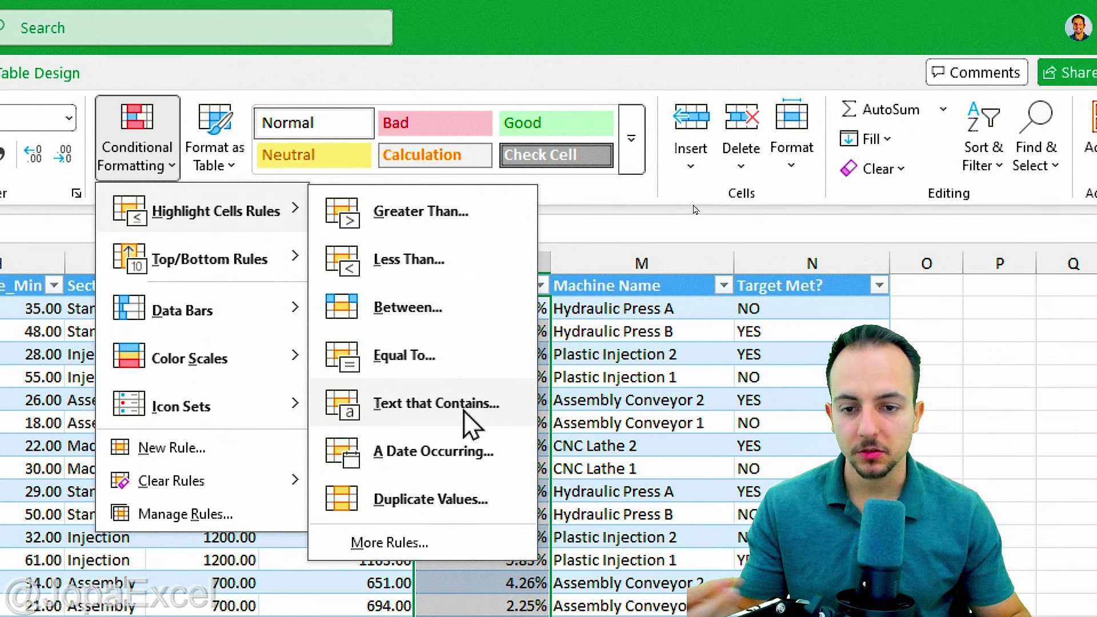
pyautogui.click(437, 228)
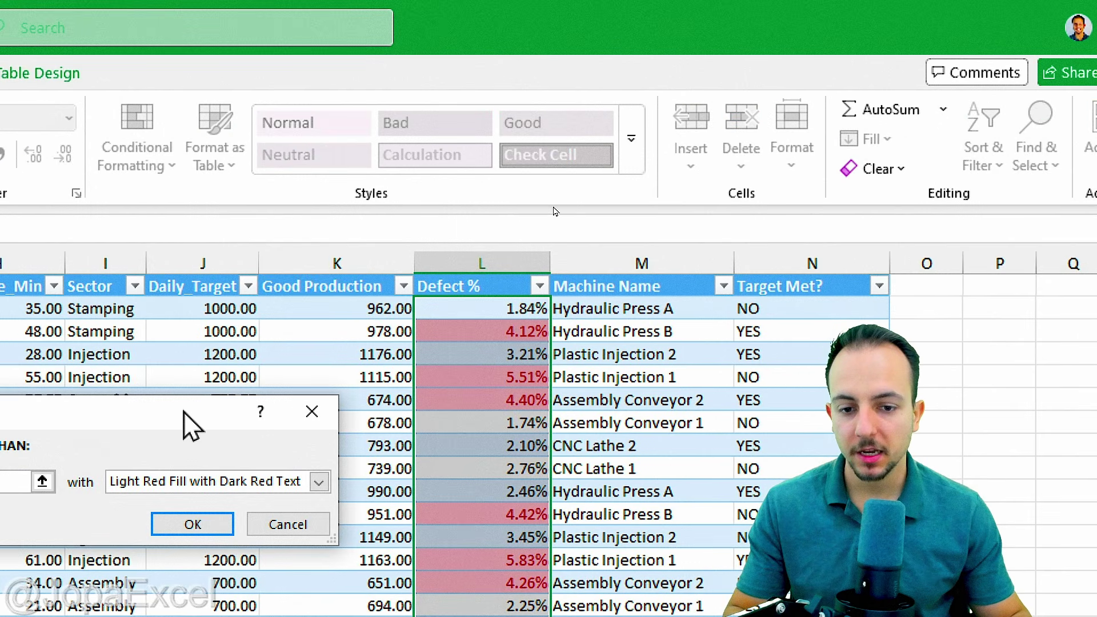
pyautogui.moveTo(189, 422); pyautogui.dragTo(701, 184)
pyautogui.click(446, 240)
pyautogui.write('5%')
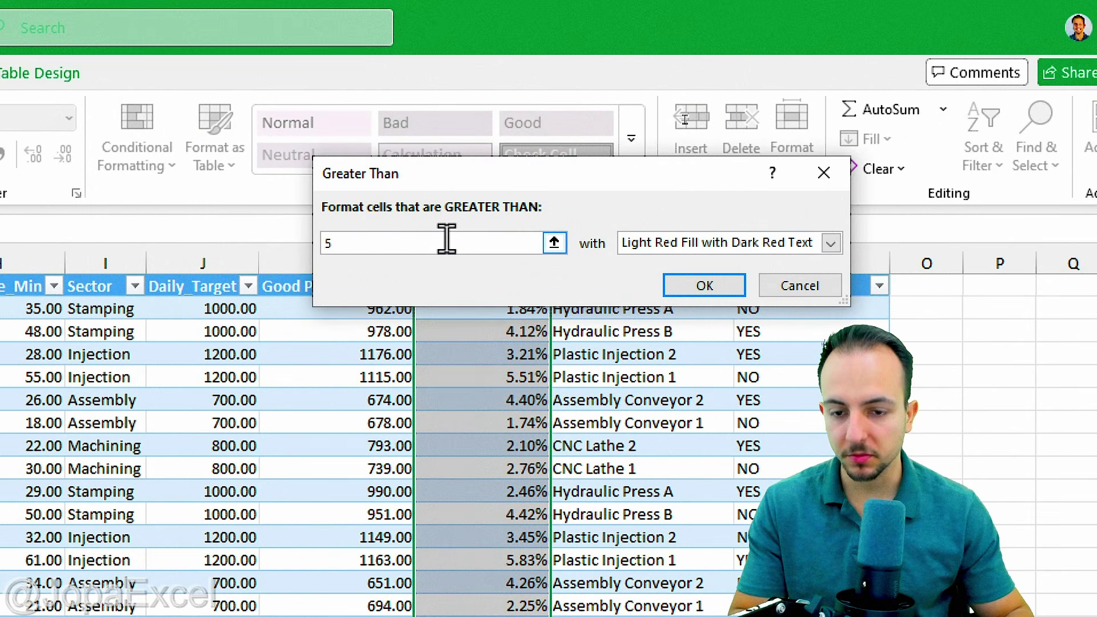
pyautogui.click(706, 243)
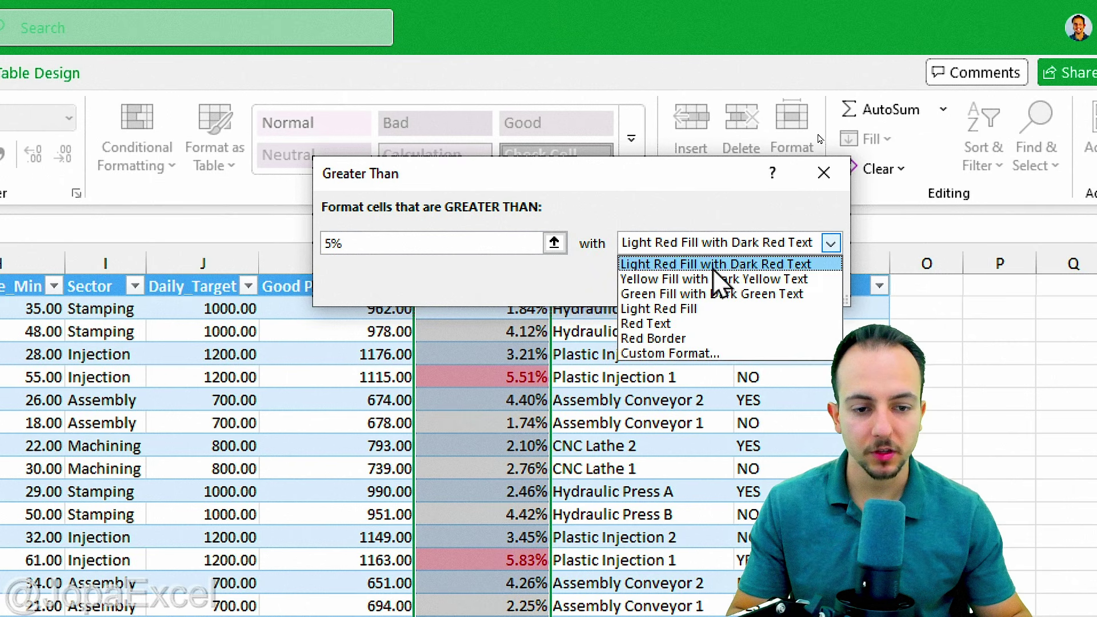
pyautogui.click(722, 264)
pyautogui.click(707, 285)
pyautogui.click(512, 291)
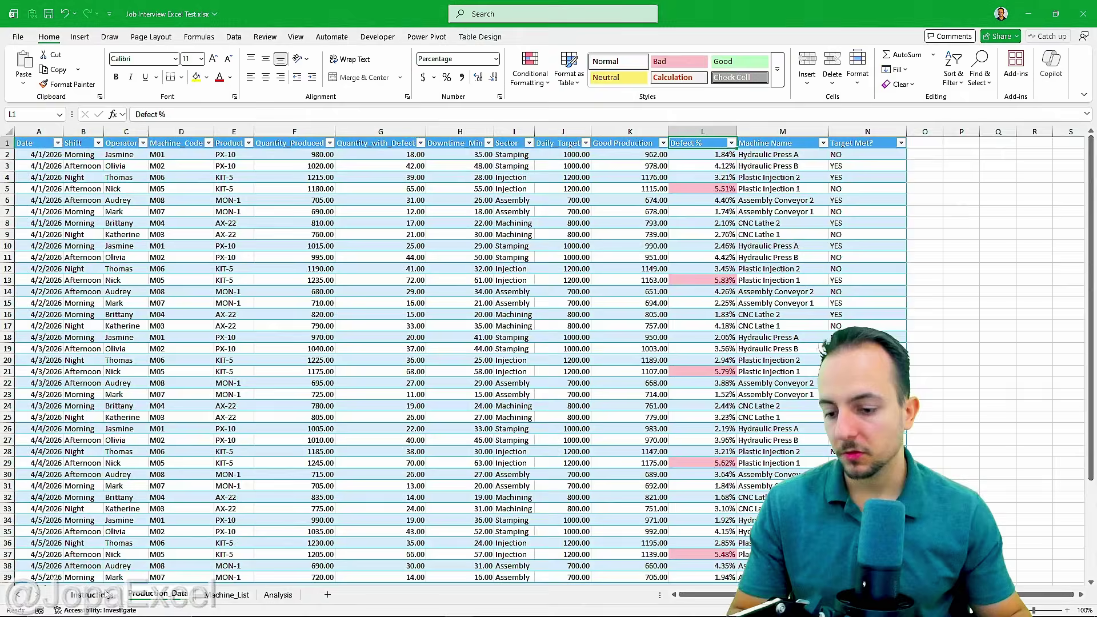
# Step: Check the green highlighting requirement in row 36 of the Instructions worksheet and select the Target Met? column data in Production_Data
pyautogui.click(106, 594)
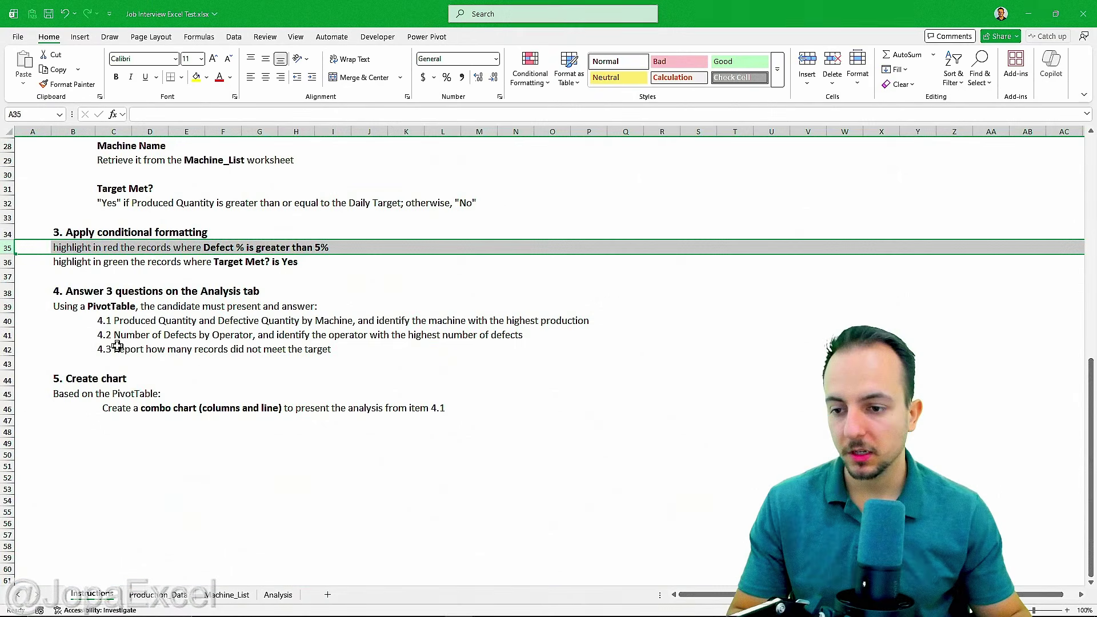
pyautogui.click(44, 246)
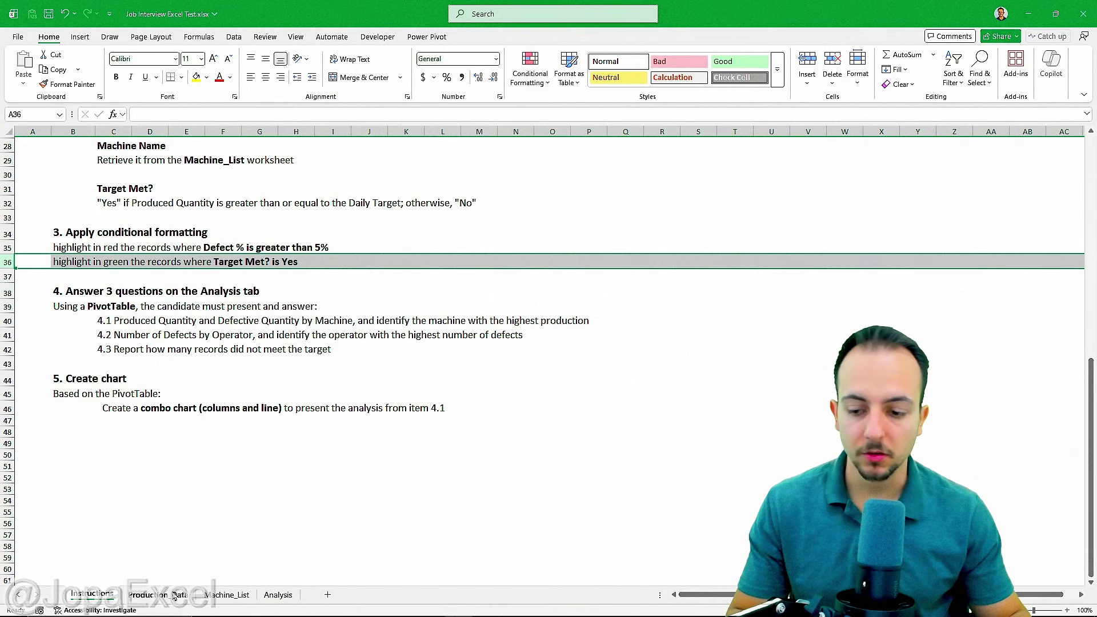
pyautogui.click(175, 596)
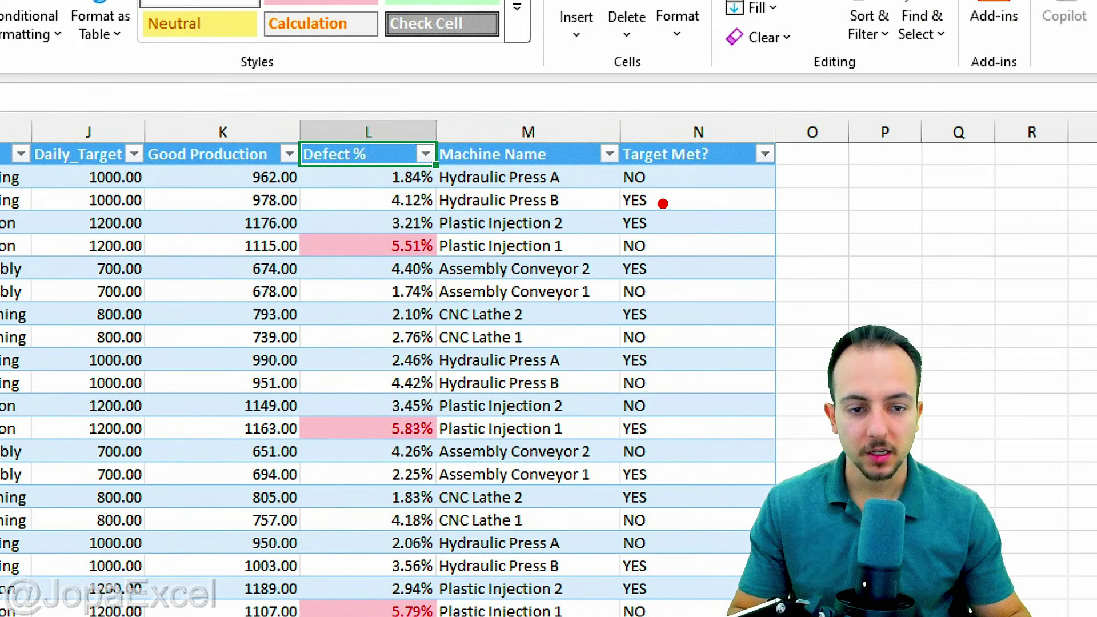
pyautogui.moveTo(664, 203); pyautogui.dragTo(738, 233)
pyautogui.press('Escape')
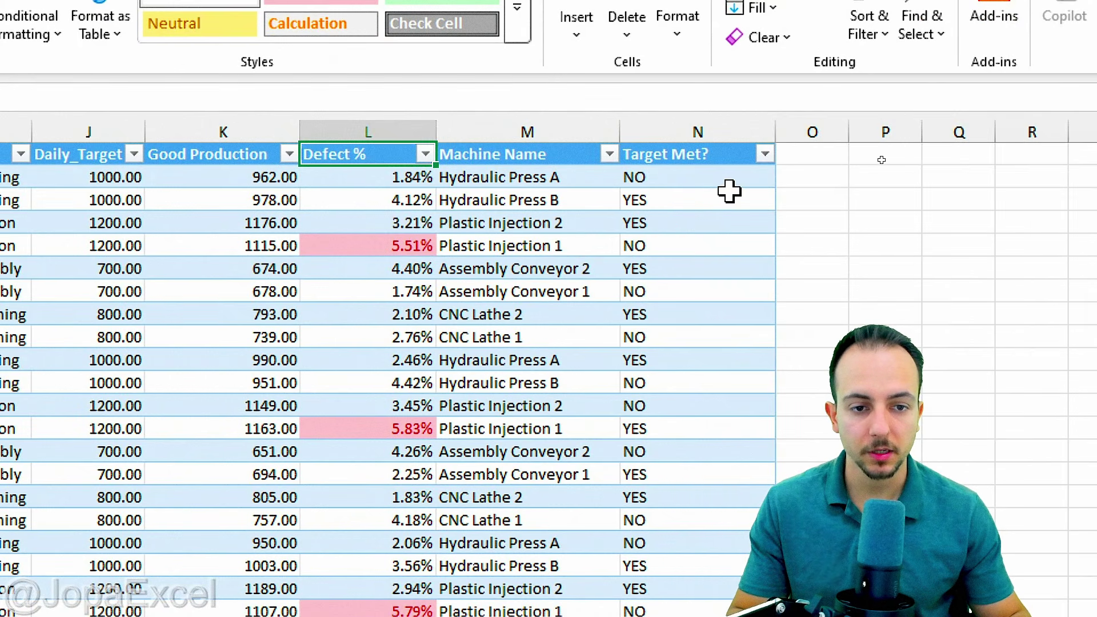
pyautogui.click(725, 144)
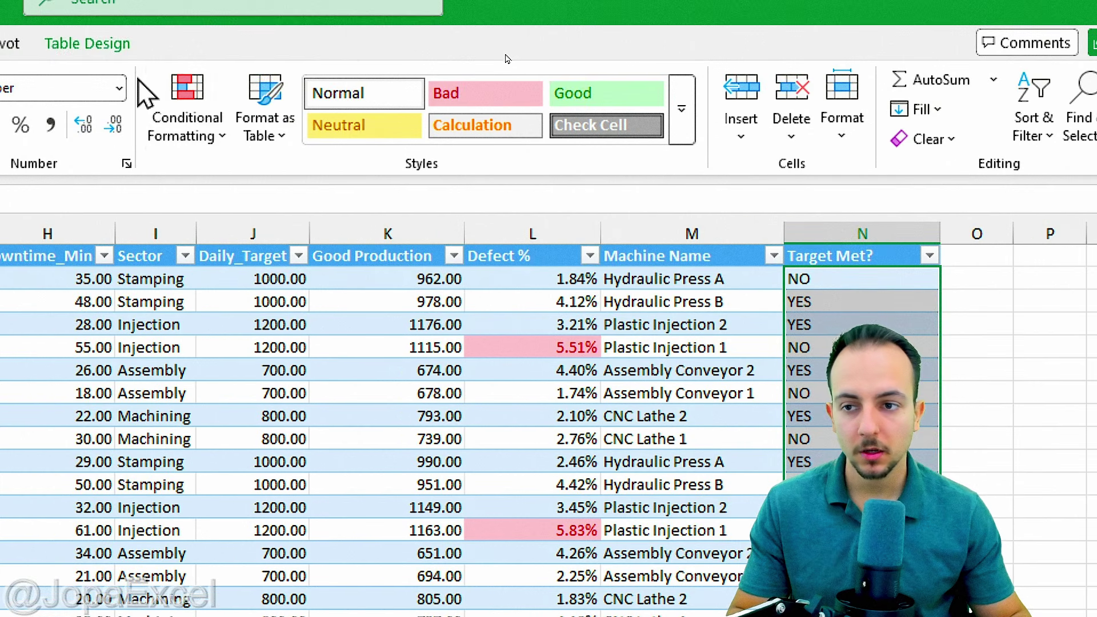
# Step: Add an Equal To conditional formatting rule for YES in the Target Met? column with Green Fill with Dark Green Text
pyautogui.click(26, 14)
pyautogui.moveTo(127, 81)
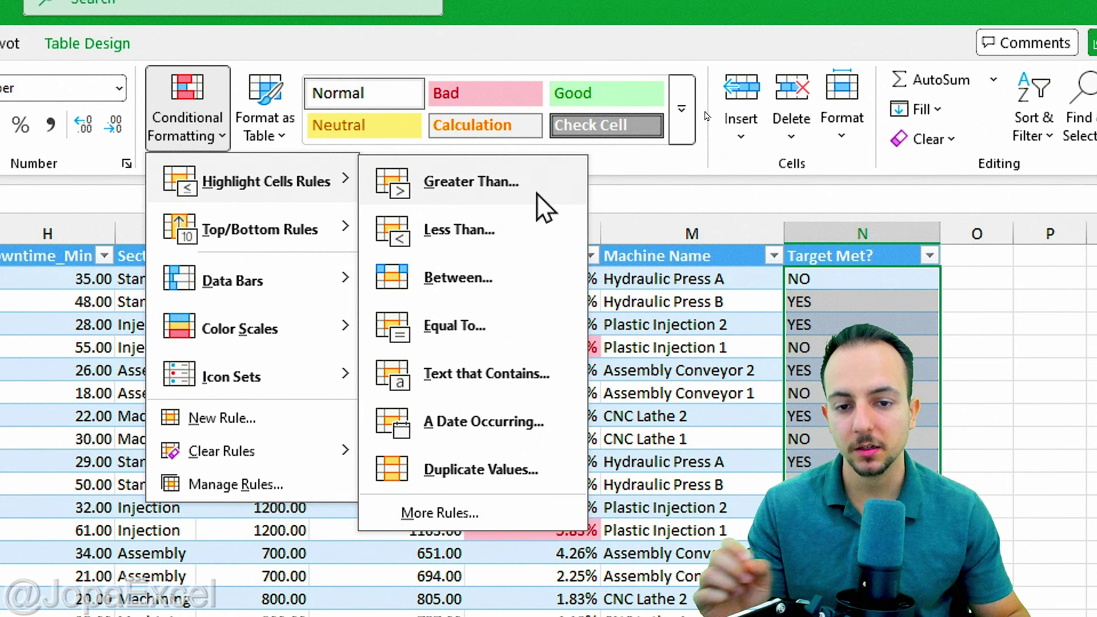
pyautogui.click(507, 335)
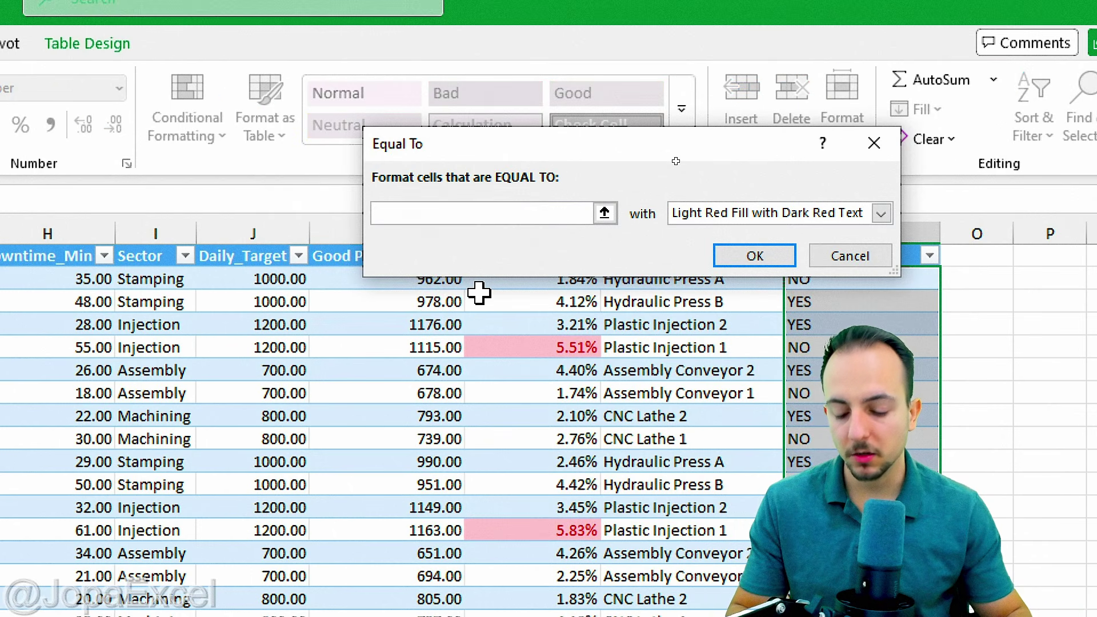
pyautogui.write('YES')
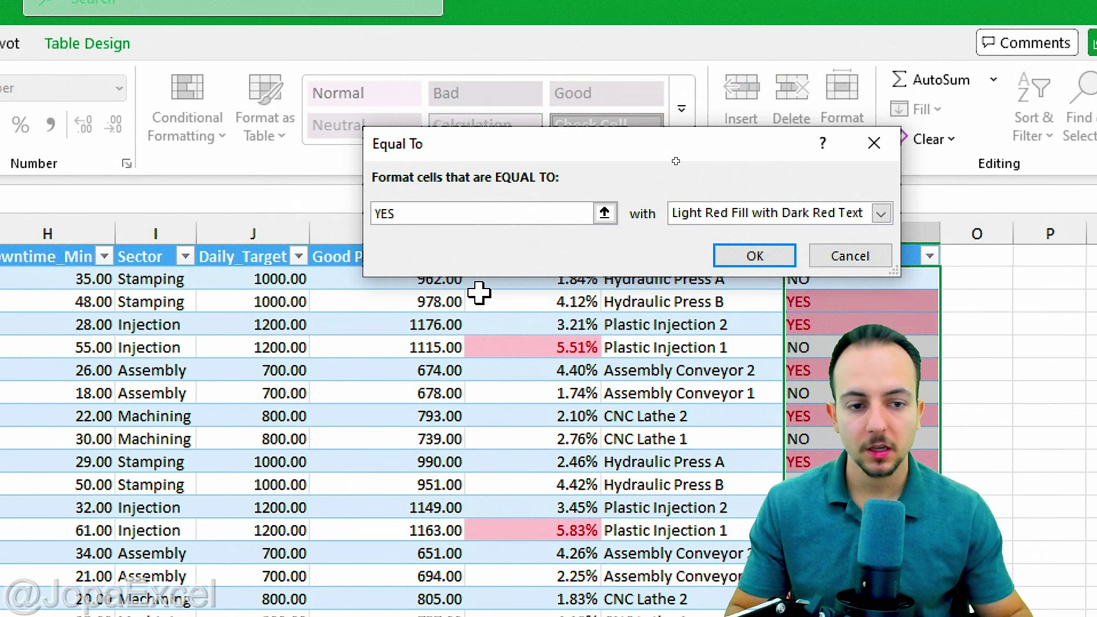
pyautogui.click(766, 216)
pyautogui.click(761, 264)
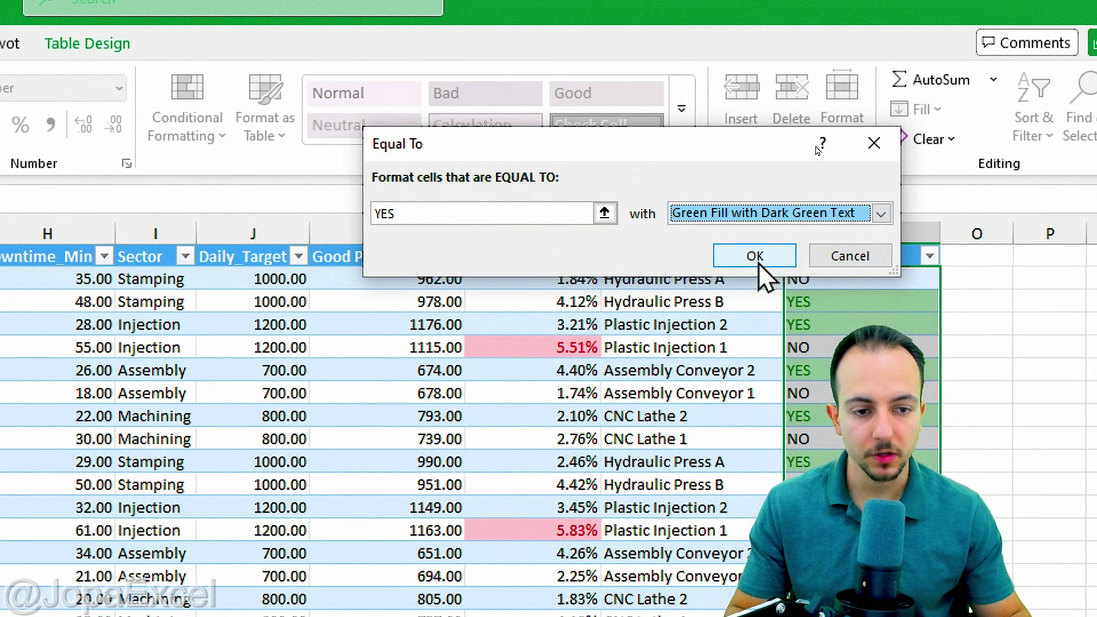
pyautogui.click(754, 255)
pyautogui.click(696, 328)
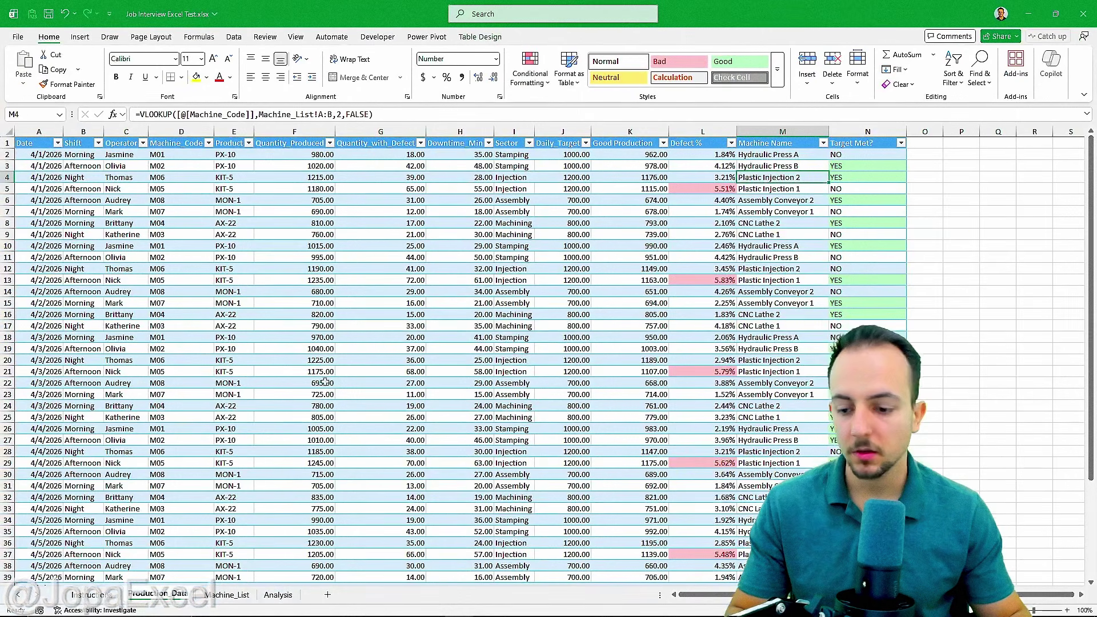
# Step: Read the PivotTable questions in section 4 of the Instructions worksheet, especially 4.1 in row 40, and check the Analysis worksheet
pyautogui.click(91, 595)
pyautogui.scroll(-1, 15, 252)
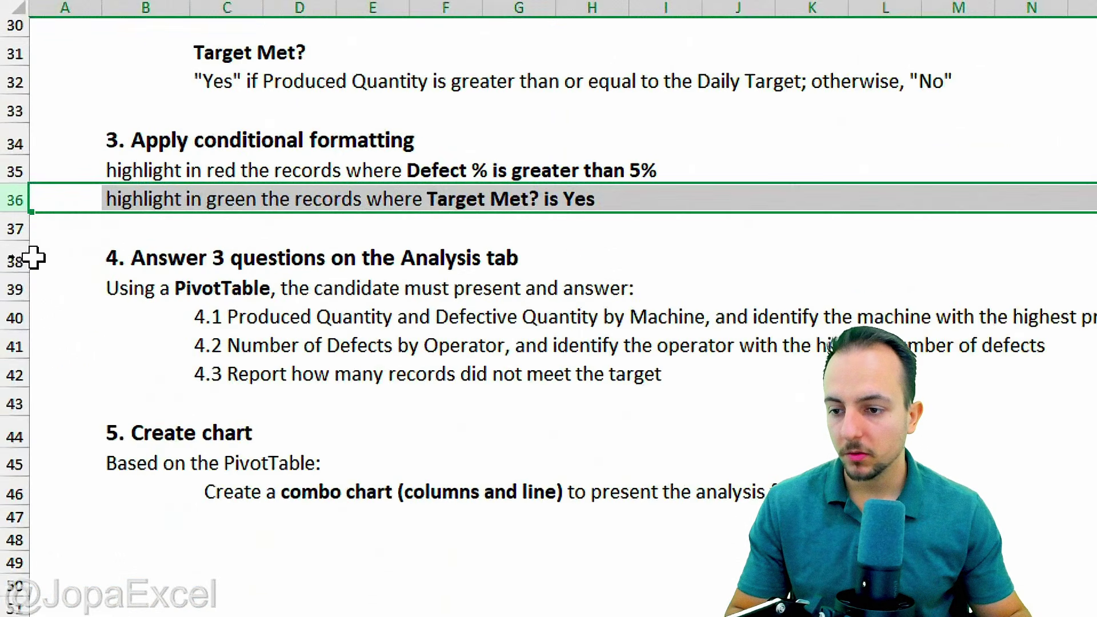
pyautogui.click(8, 255)
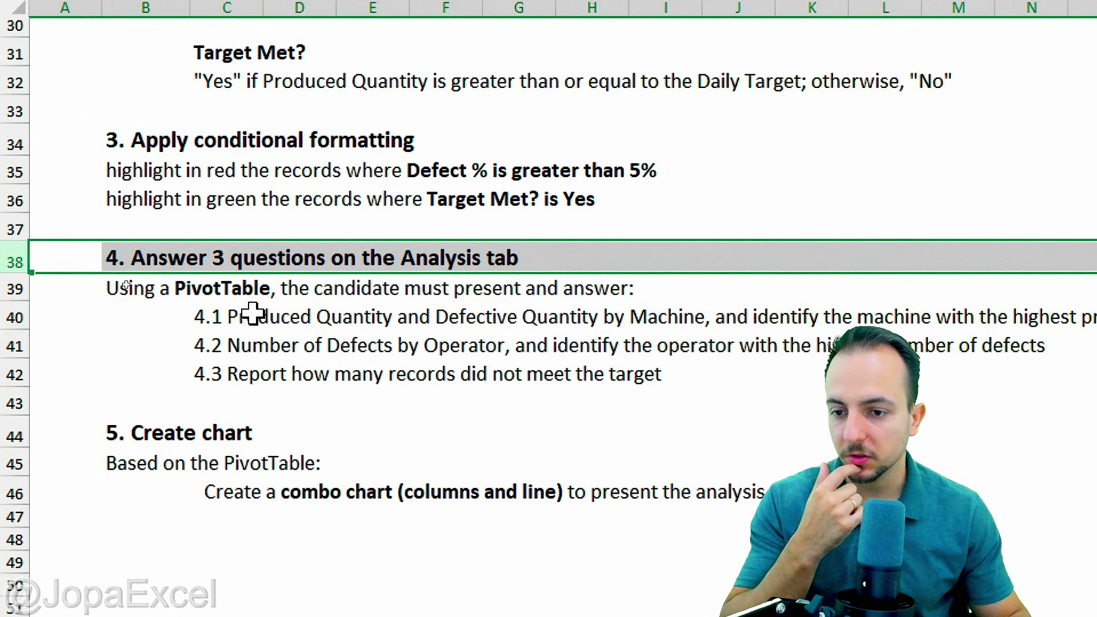
pyautogui.scroll(-2, 253, 313)
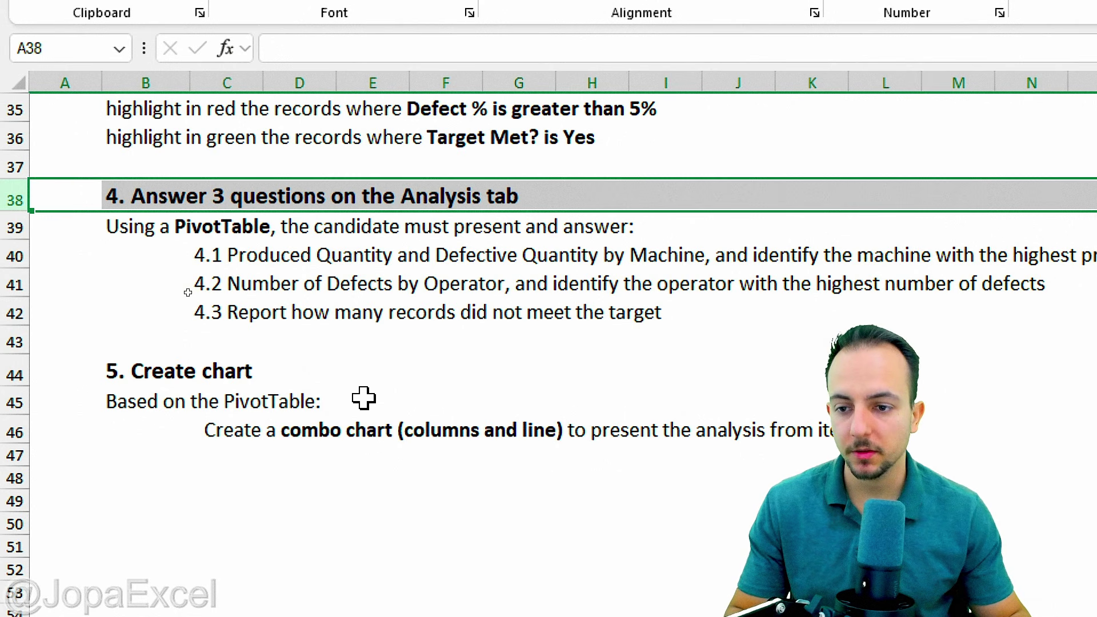
pyautogui.click(557, 571)
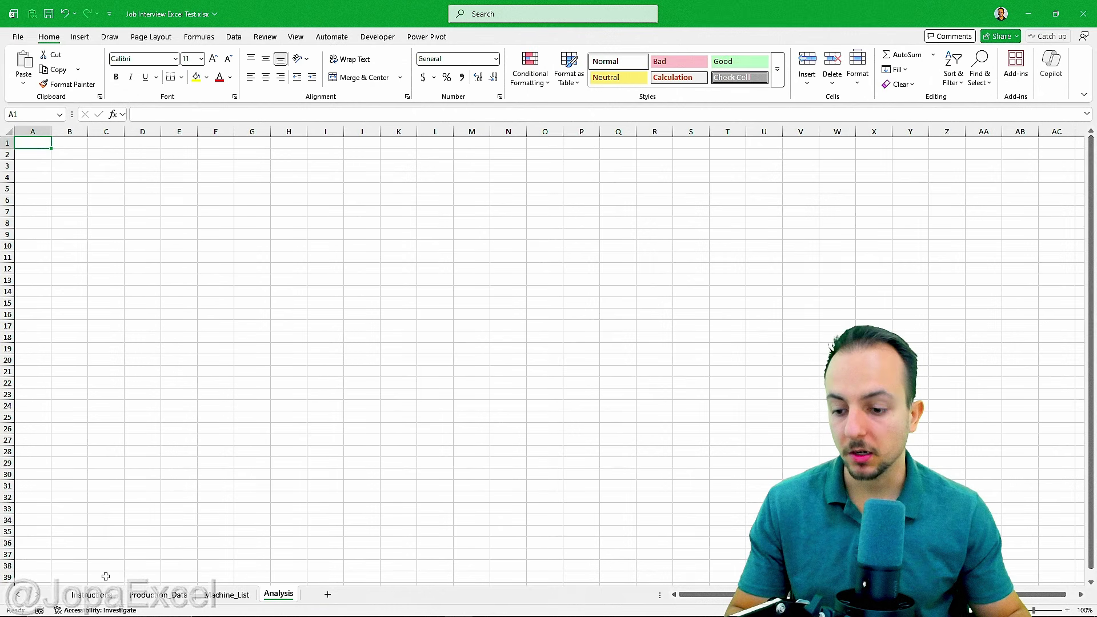
pyautogui.click(94, 594)
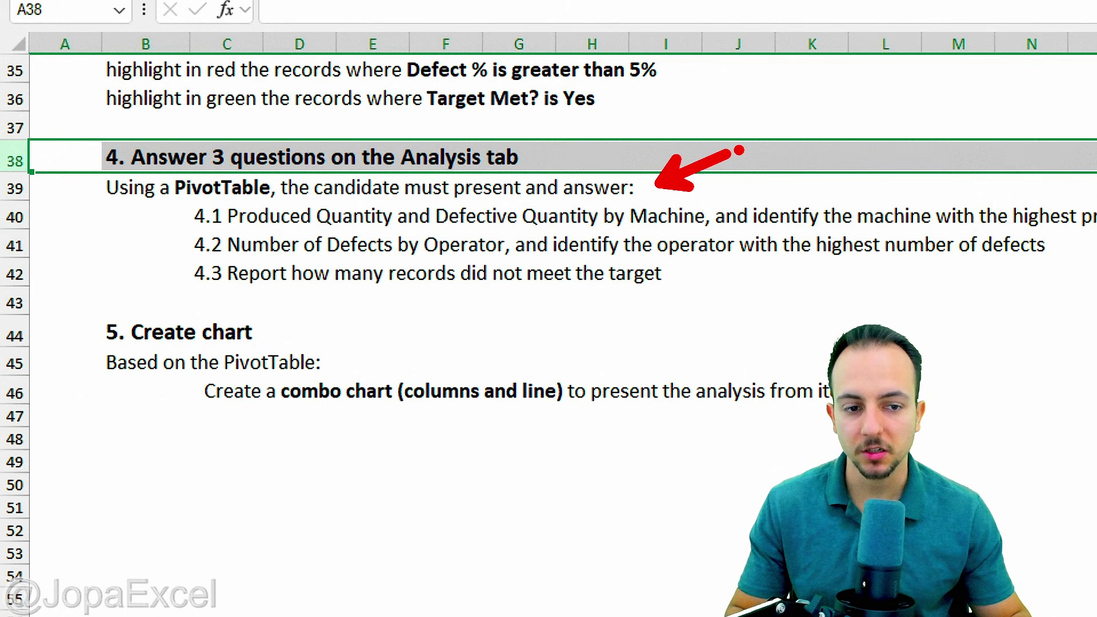
pyautogui.click(45, 216)
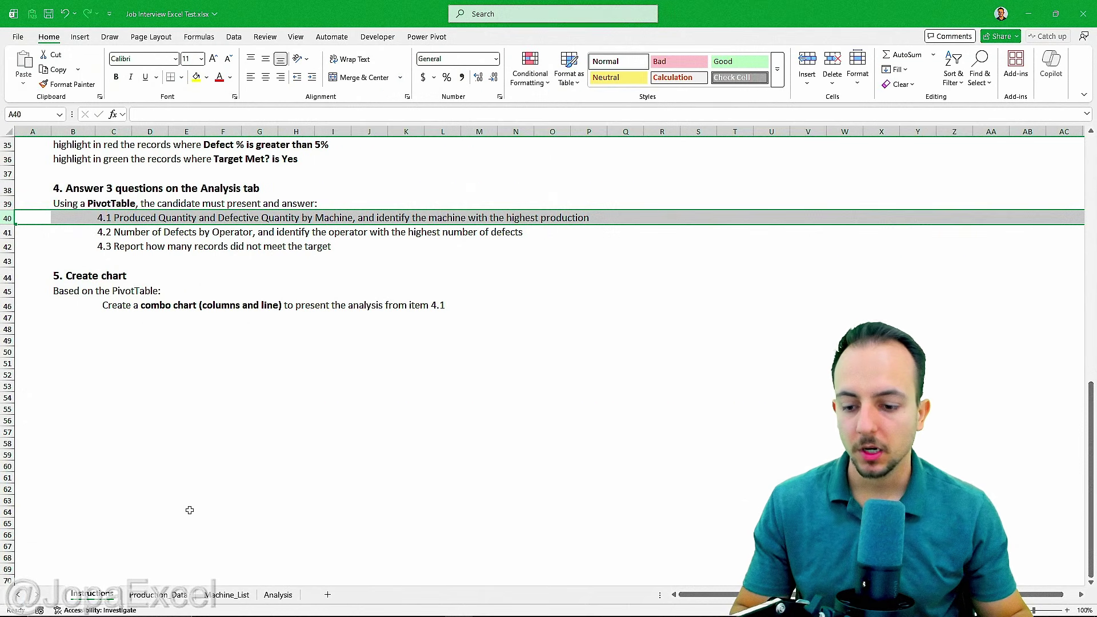
pyautogui.click(266, 595)
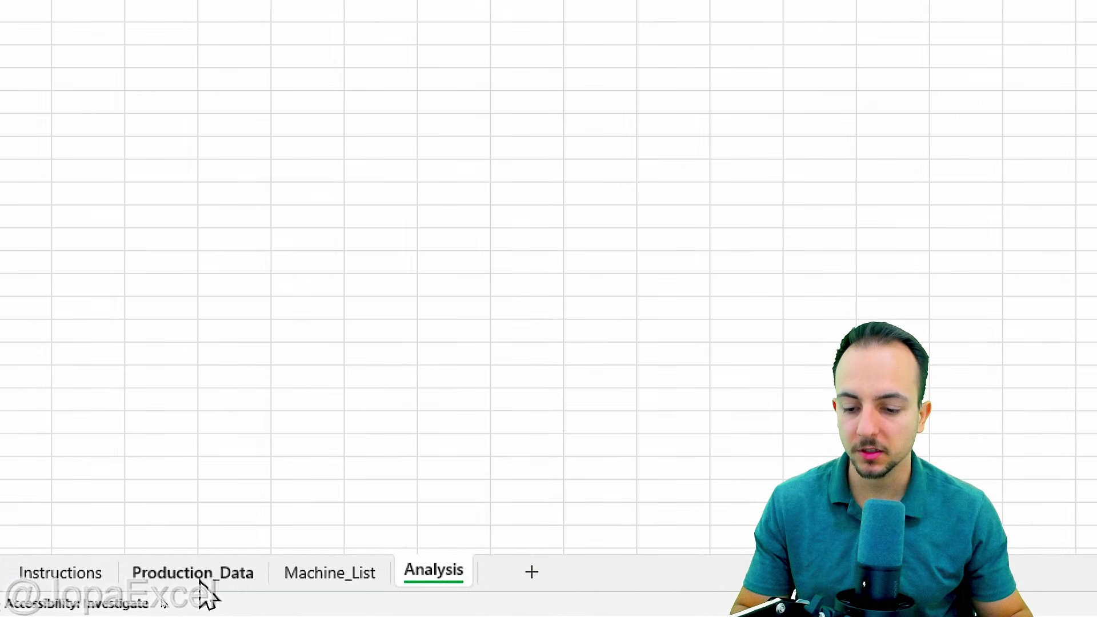
# Step: Start inserting a PivotTable based on the table in the Production_Data worksheet
pyautogui.click(200, 581)
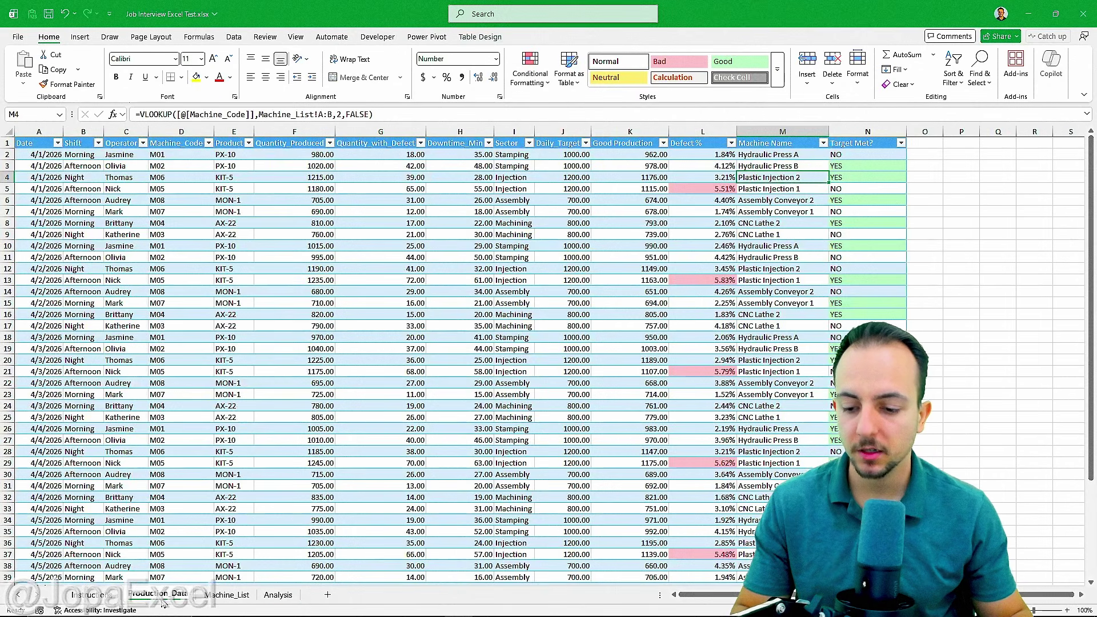
pyautogui.click(52, 146)
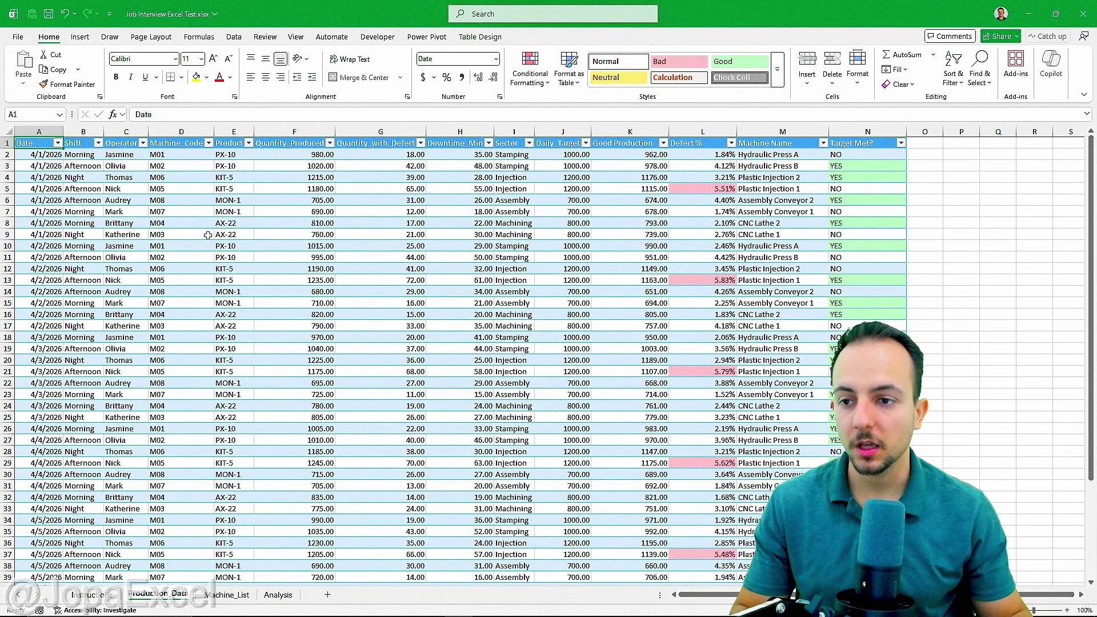
pyautogui.click(252, 260)
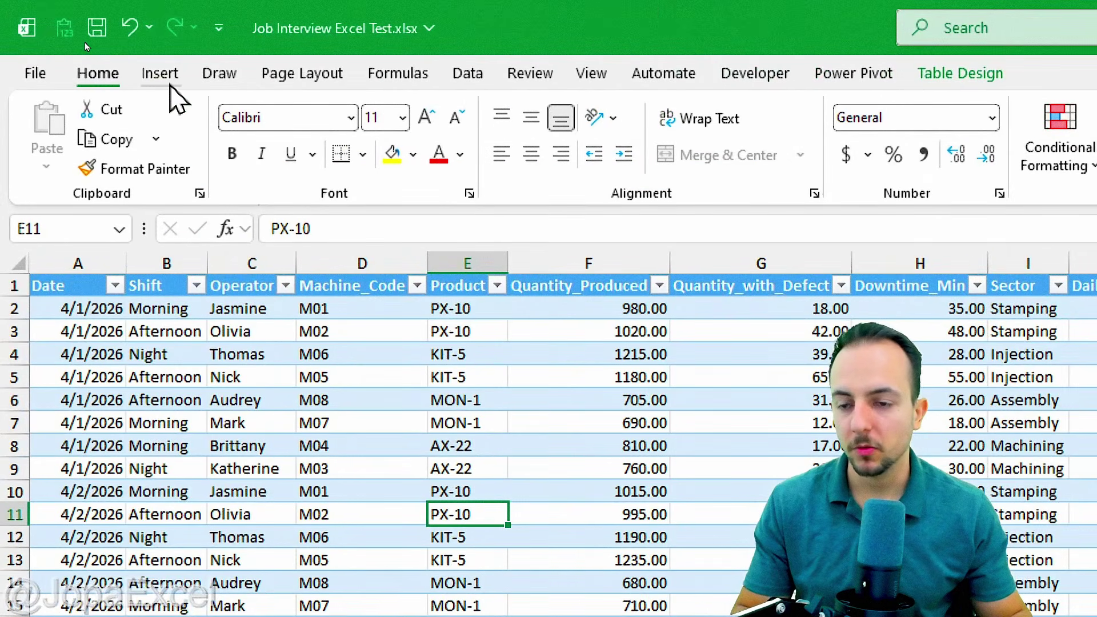
pyautogui.click(170, 80)
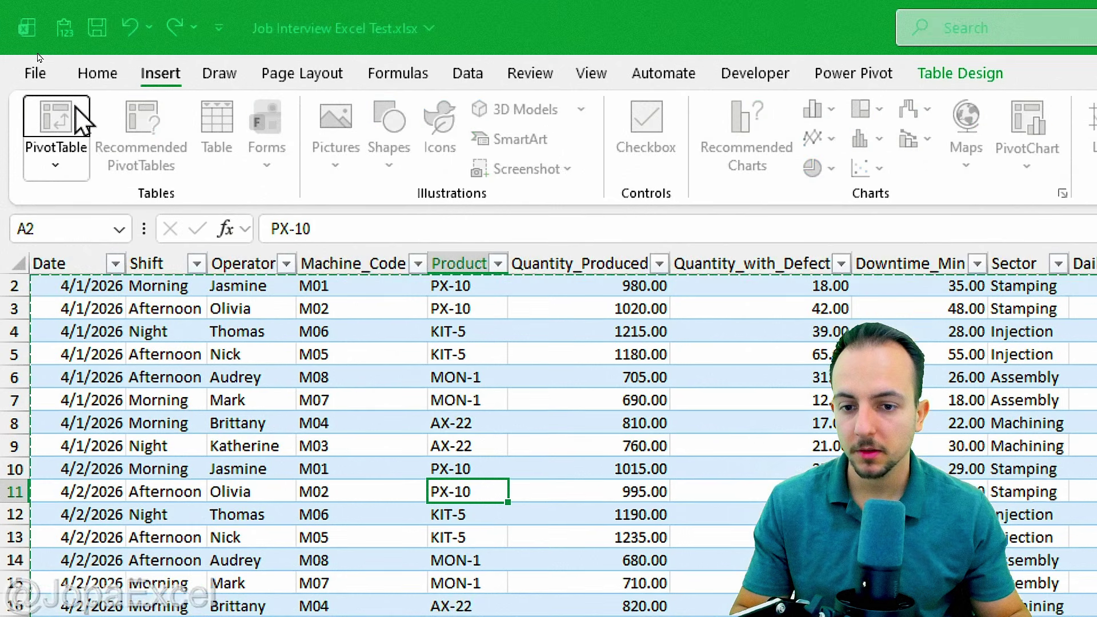
pyautogui.click(80, 114)
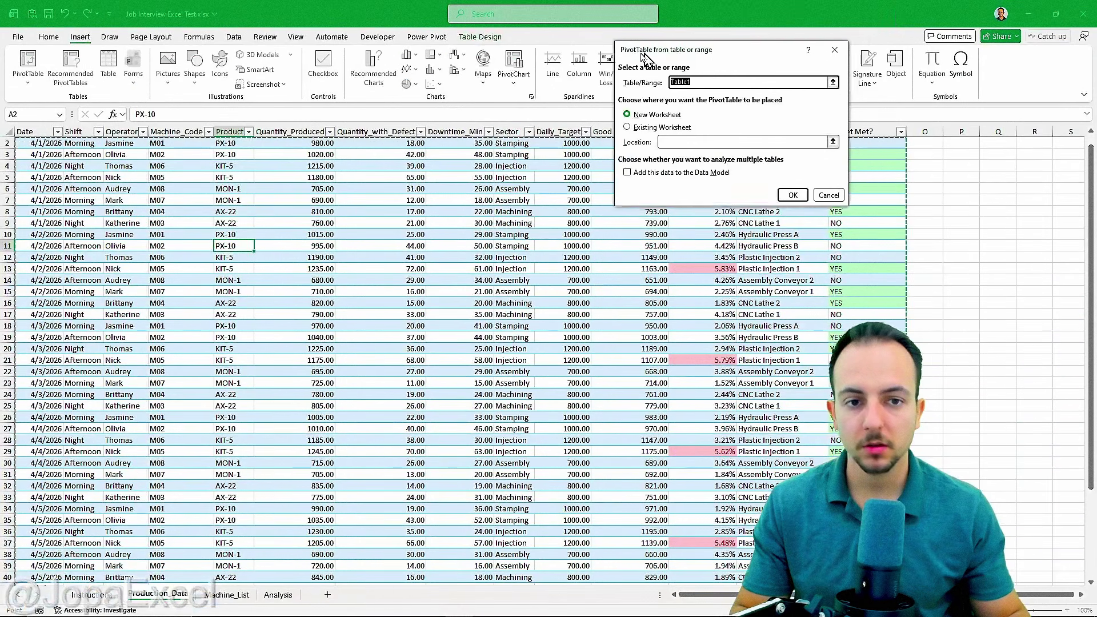
# Step: Insert the PivotTable from Table1 into the existing Analysis worksheet at cell C4
pyautogui.moveTo(645, 57); pyautogui.dragTo(131, 175)
pyautogui.scroll(1, 80, 192)
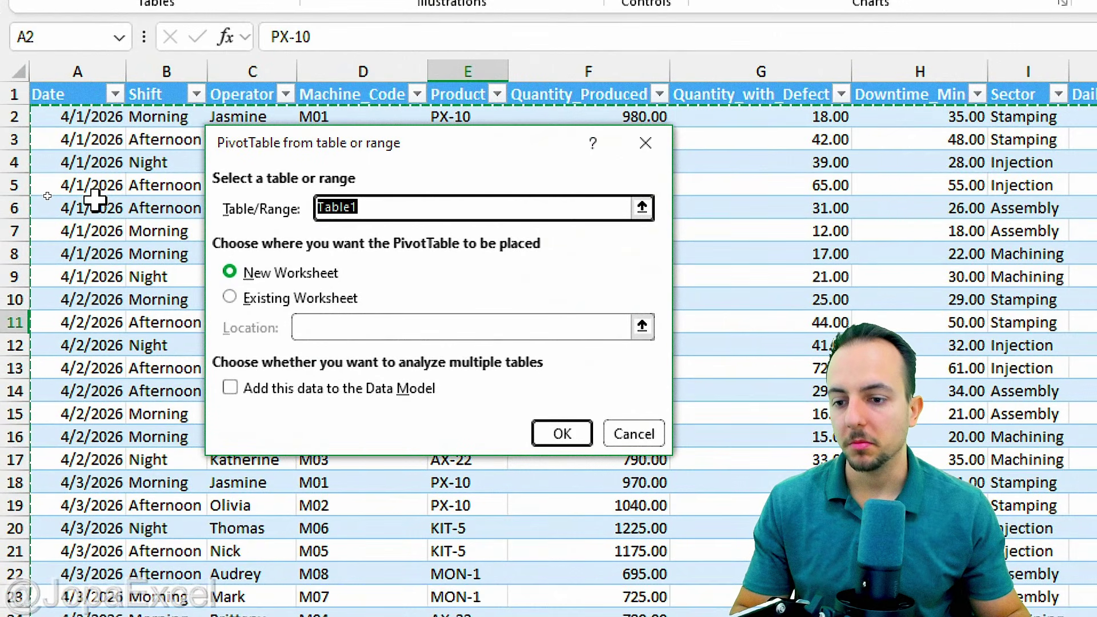
pyautogui.click(293, 277)
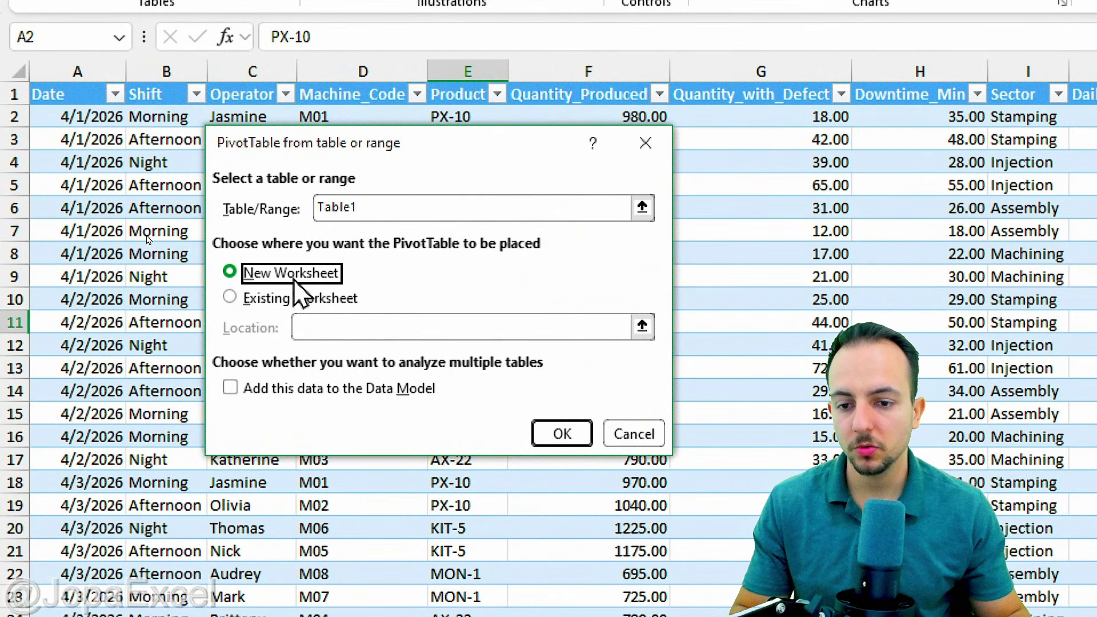
pyautogui.click(293, 300)
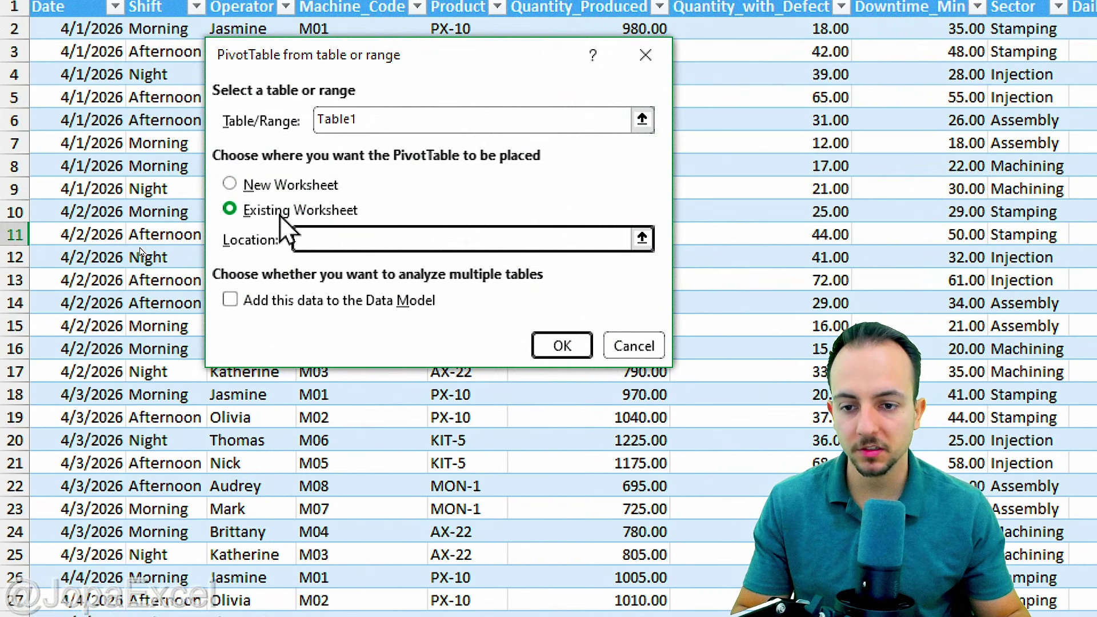
pyautogui.click(281, 216)
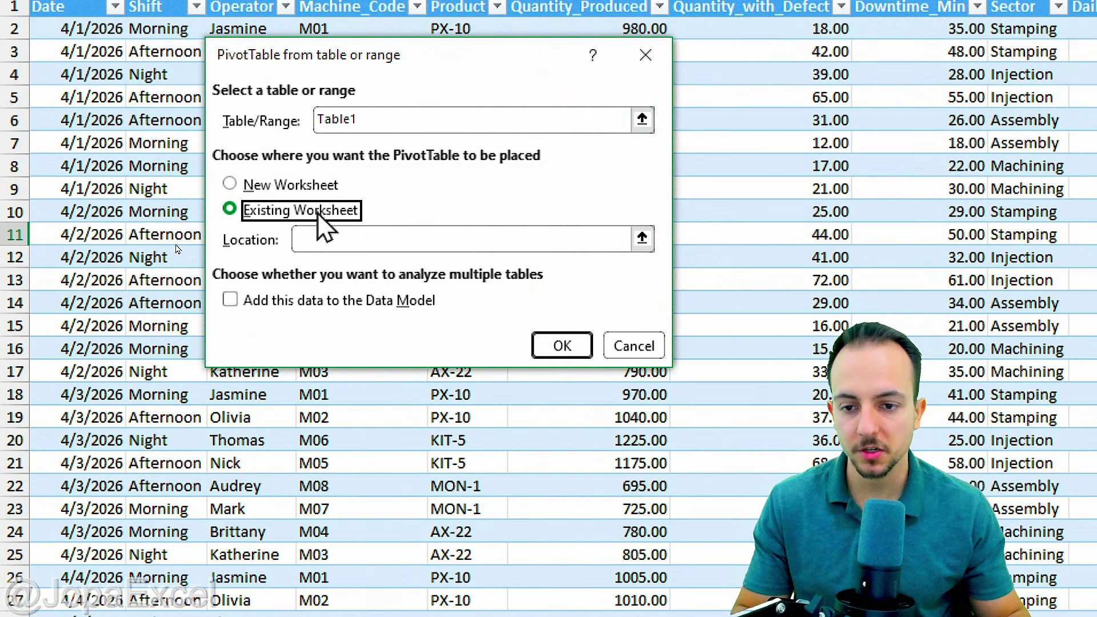
pyautogui.click(642, 238)
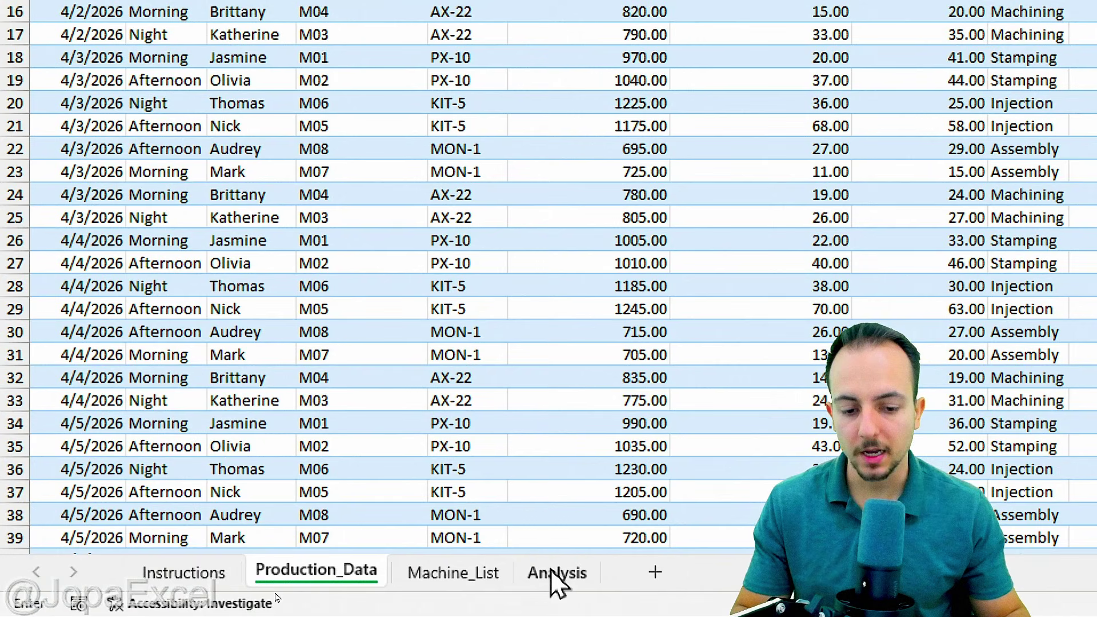
pyautogui.click(553, 573)
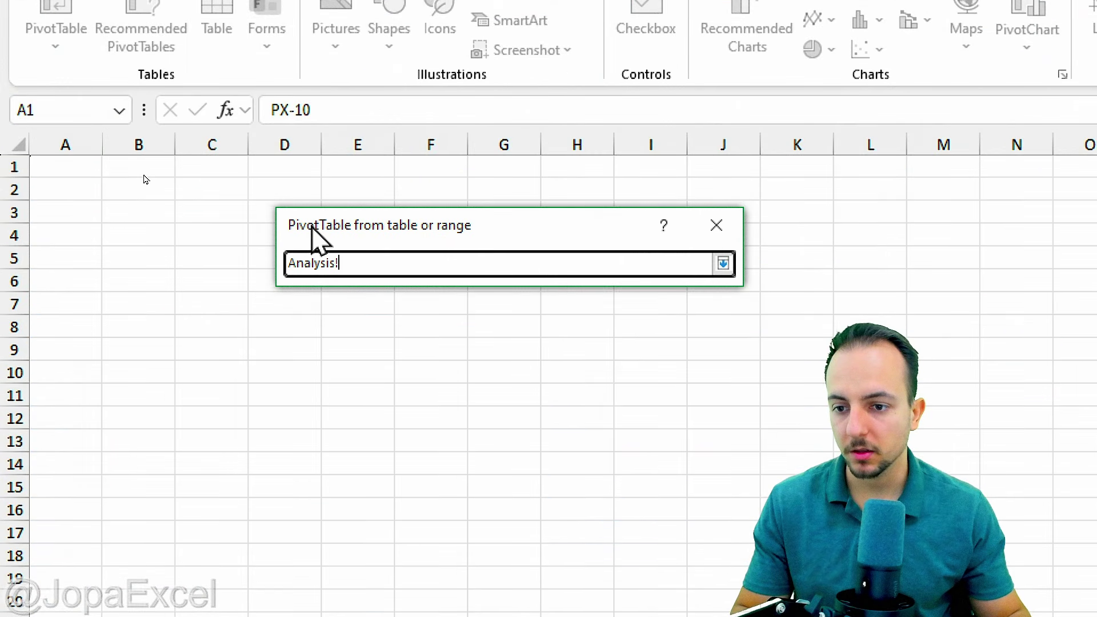
pyautogui.click(197, 231)
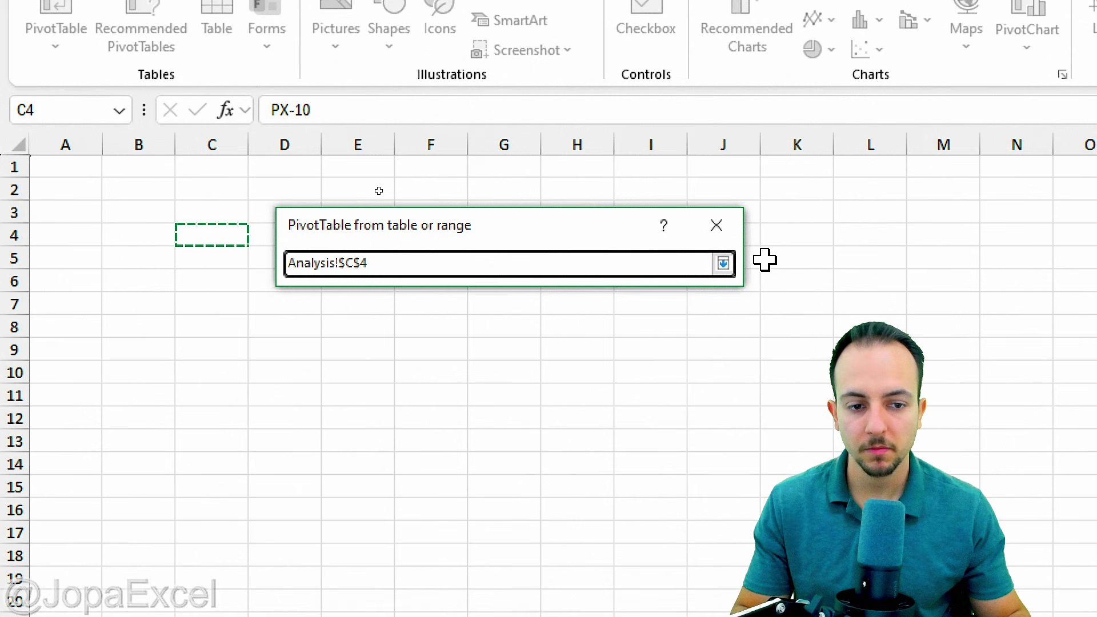
pyautogui.click(724, 268)
pyautogui.click(630, 517)
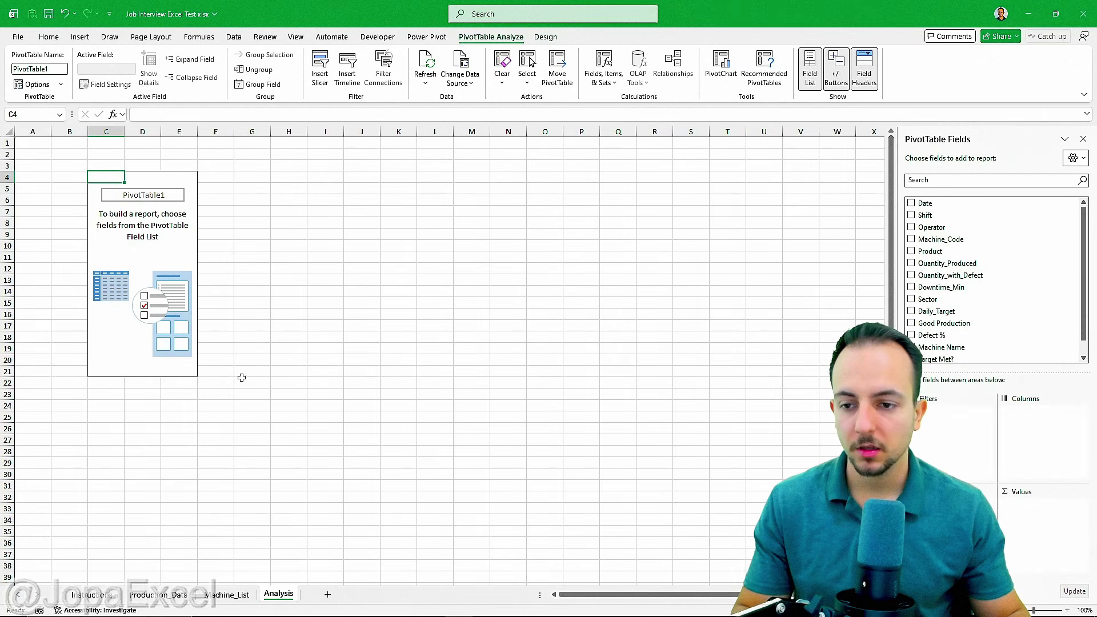
# Step: Check question 4.1 in the Instructions worksheet and widen the PivotTable Fields pane in the Analysis worksheet
pyautogui.click(92, 594)
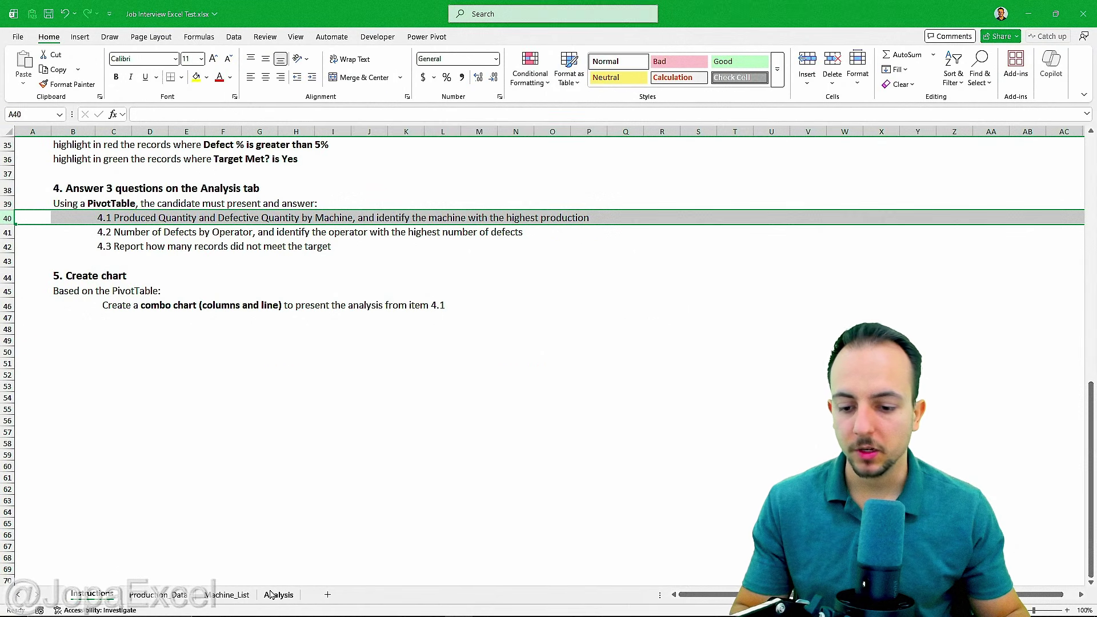
pyautogui.click(275, 595)
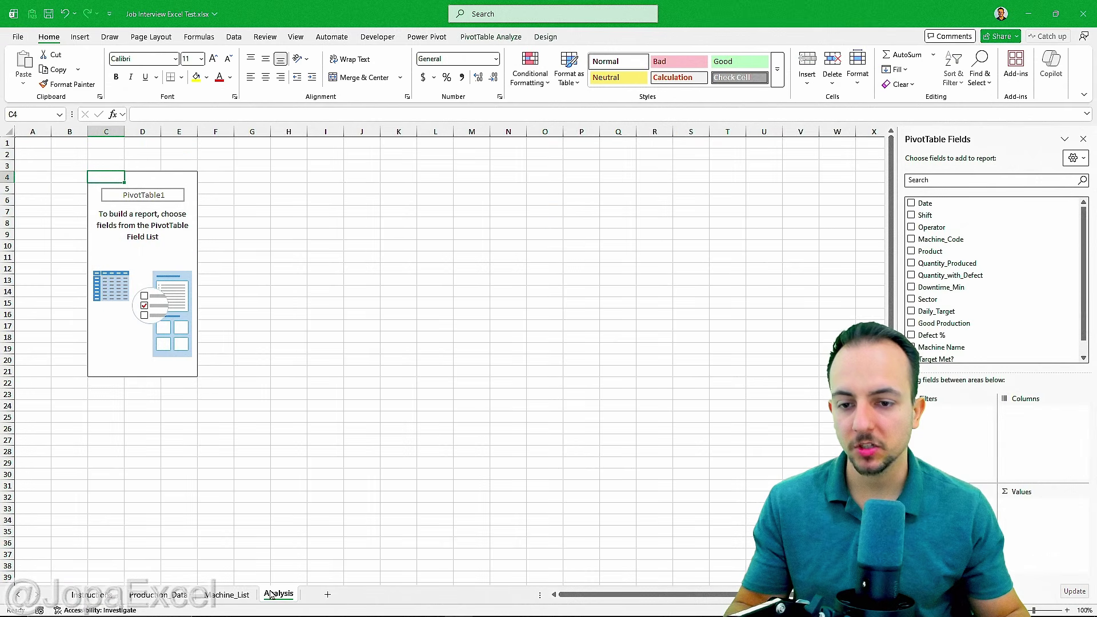
pyautogui.moveTo(899, 289); pyautogui.dragTo(752, 292)
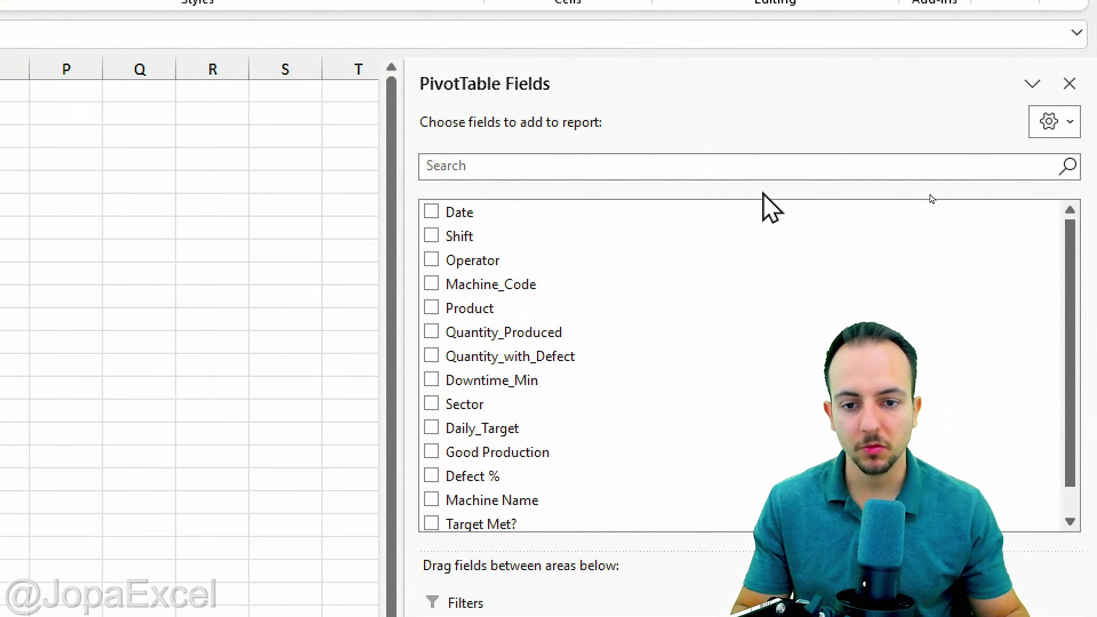
pyautogui.moveTo(463, 72)
pyautogui.mouseDown()
pyautogui.moveTo(548, 147)
pyautogui.moveTo(455, 64)
pyautogui.mouseUp()
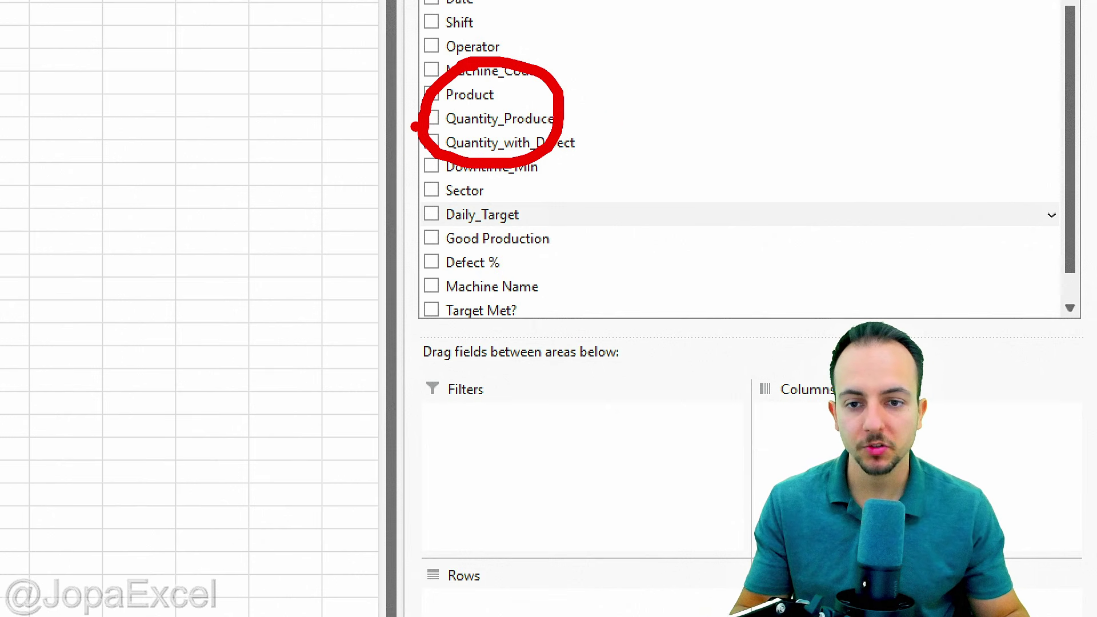
pyautogui.moveTo(415, 127)
pyautogui.mouseDown()
pyautogui.moveTo(382, 284)
pyautogui.moveTo(441, 426)
pyautogui.moveTo(472, 361)
pyautogui.mouseUp()
pyautogui.press('Escape')
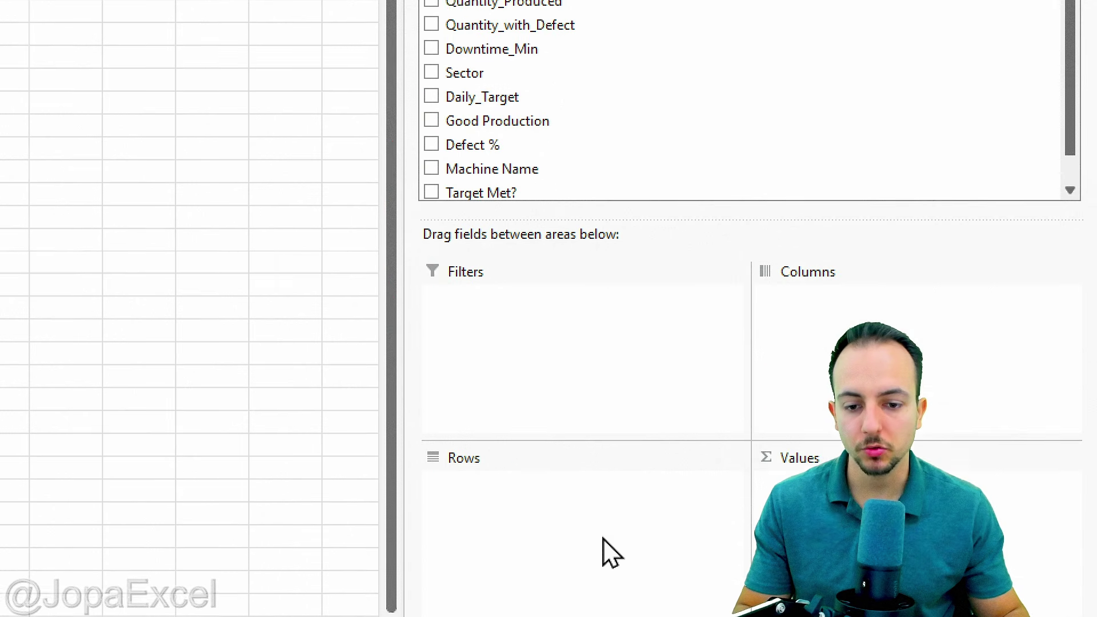
pyautogui.moveTo(506, 173); pyautogui.dragTo(557, 232)
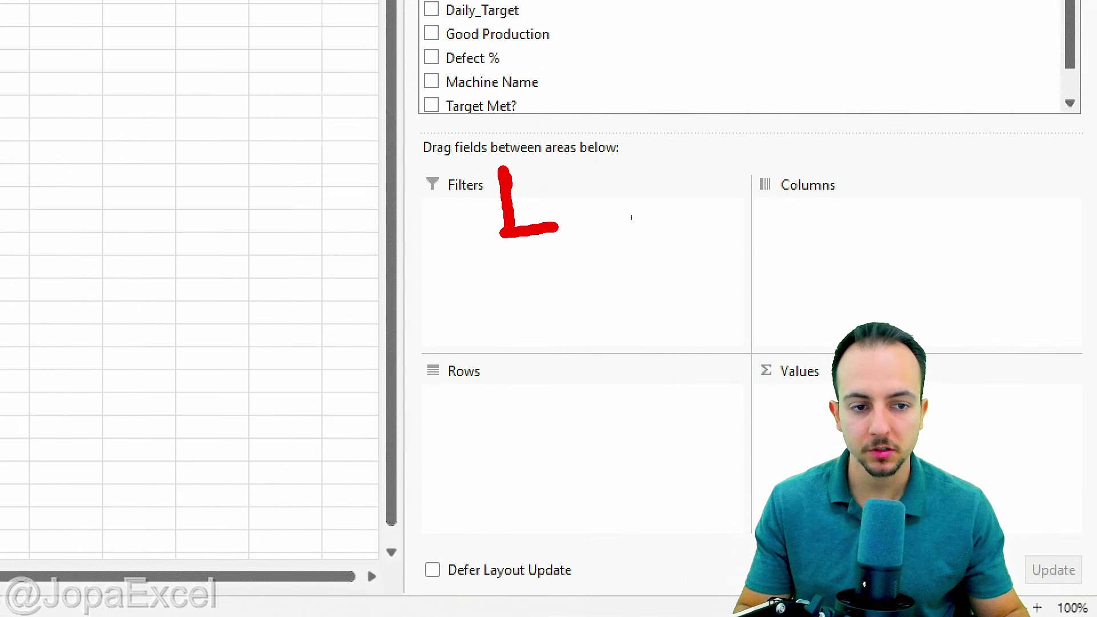
pyautogui.moveTo(715, 175); pyautogui.dragTo(757, 210)
pyautogui.moveTo(707, 365)
pyautogui.mouseDown()
pyautogui.moveTo(706, 354)
pyautogui.moveTo(728, 419)
pyautogui.mouseUp()
pyautogui.press('Escape')
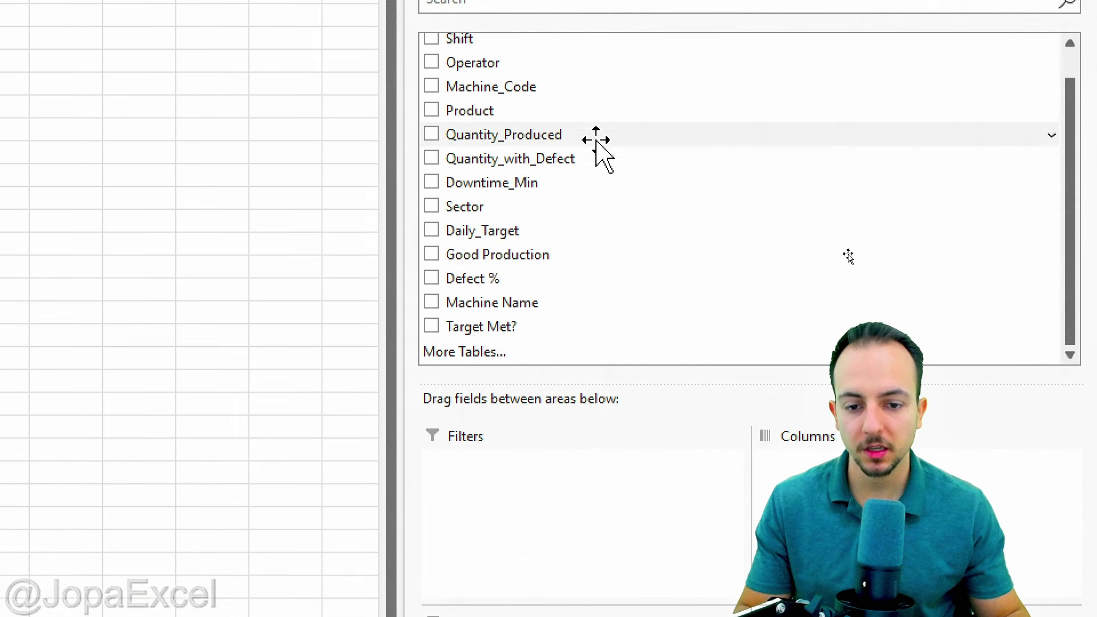
pyautogui.moveTo(435, 316); pyautogui.dragTo(546, 346)
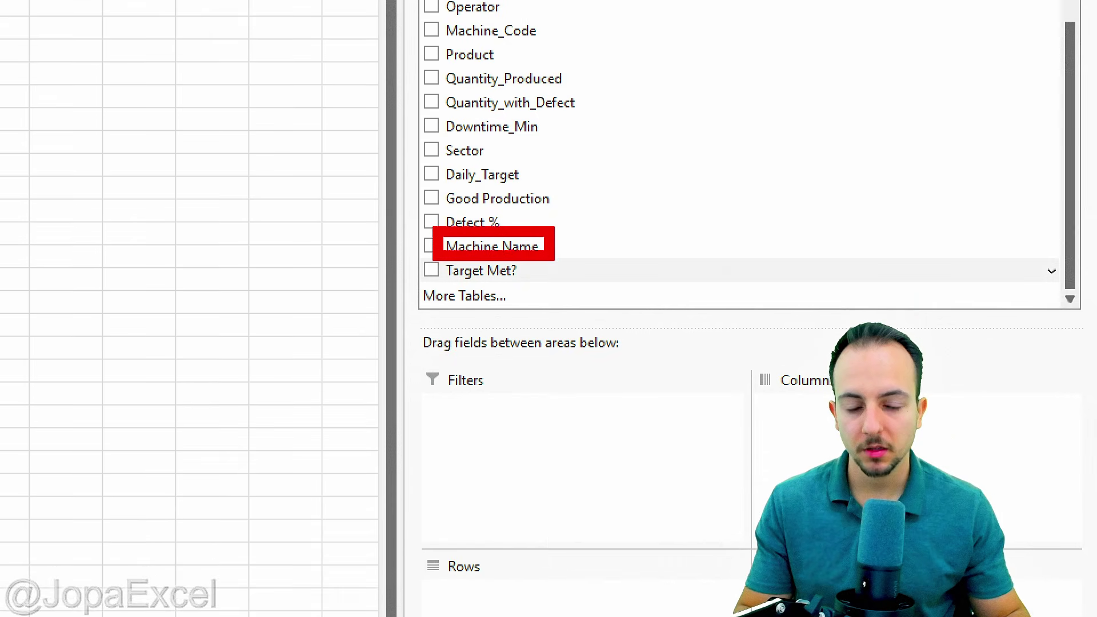
pyautogui.press('Escape')
# Step: Add Machine Name to the PivotTable's Rows, and Quantity_Produced and Quantity_with_Defect to its Values
pyautogui.moveTo(497, 248); pyautogui.dragTo(546, 548)
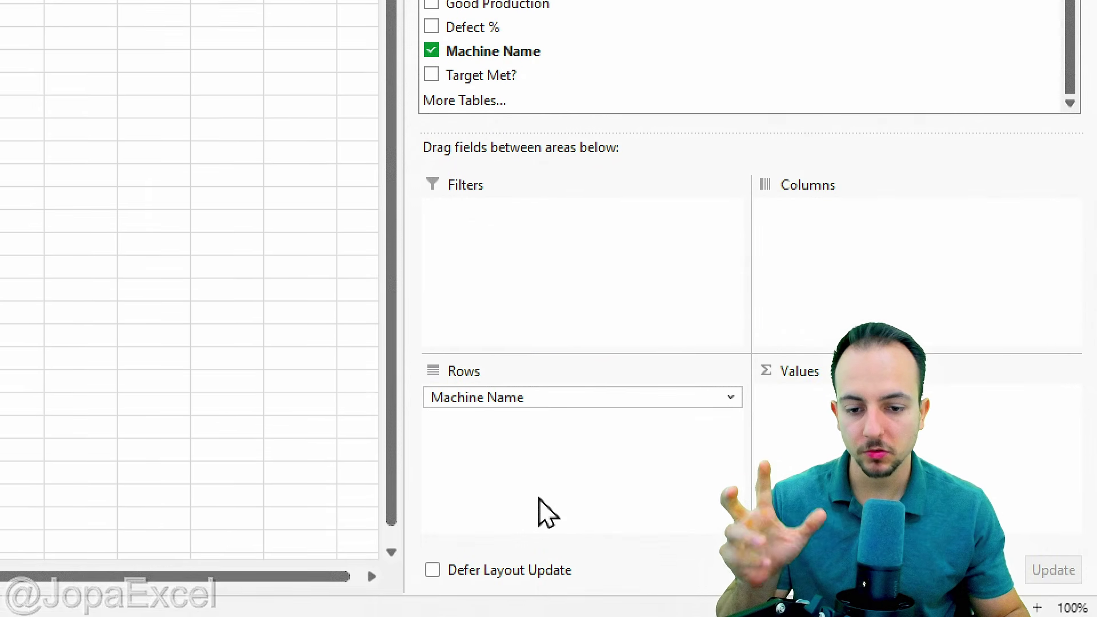
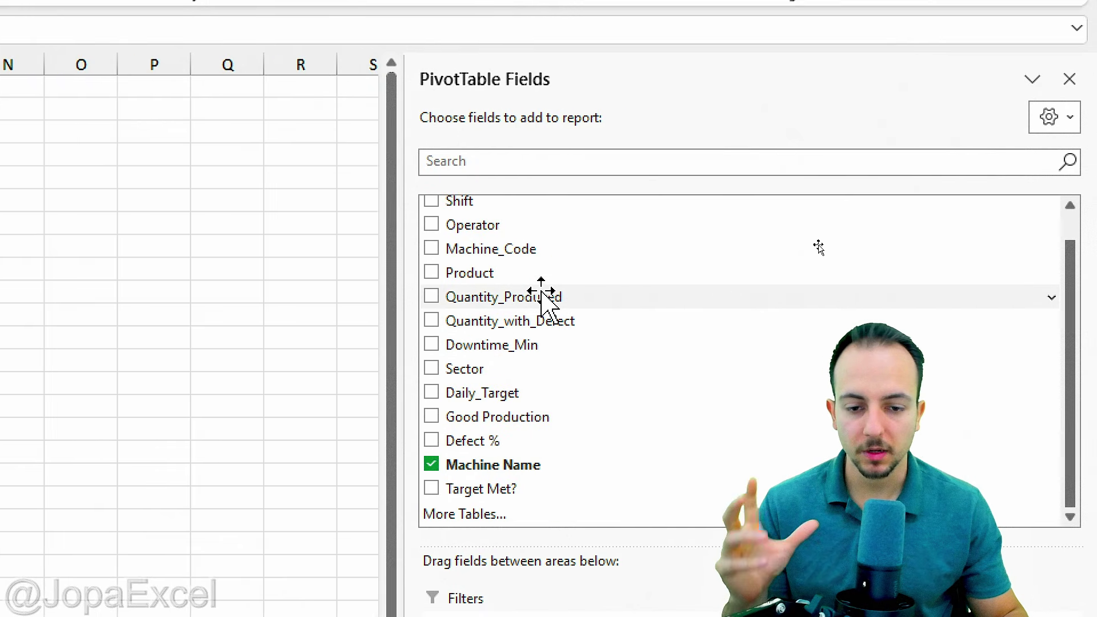
pyautogui.moveTo(543, 293); pyautogui.dragTo(846, 394)
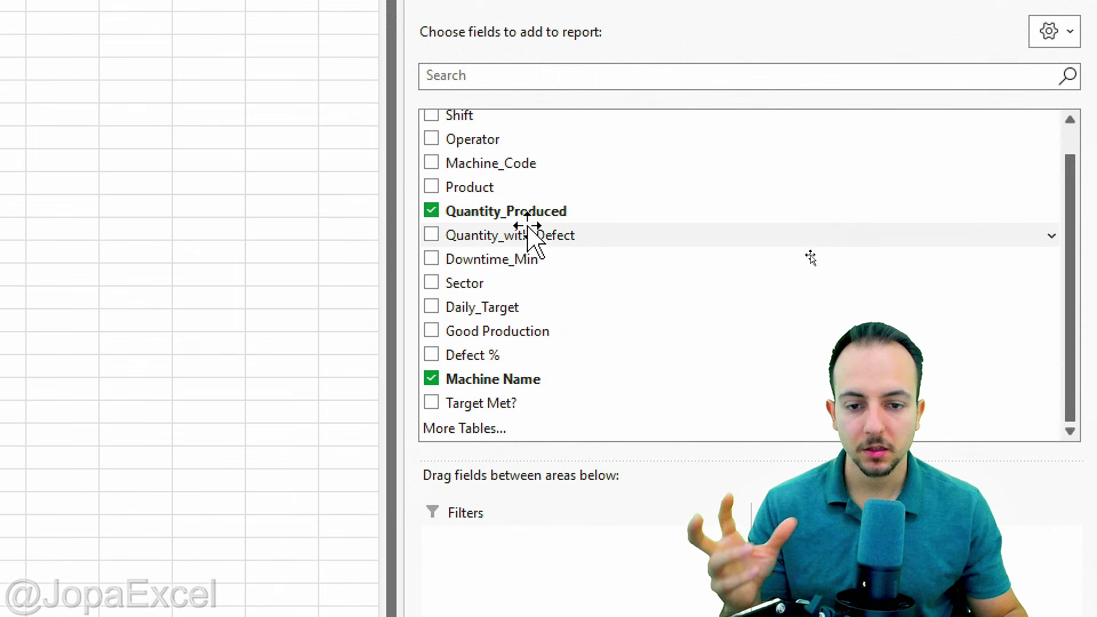
pyautogui.moveTo(529, 235); pyautogui.dragTo(918, 616)
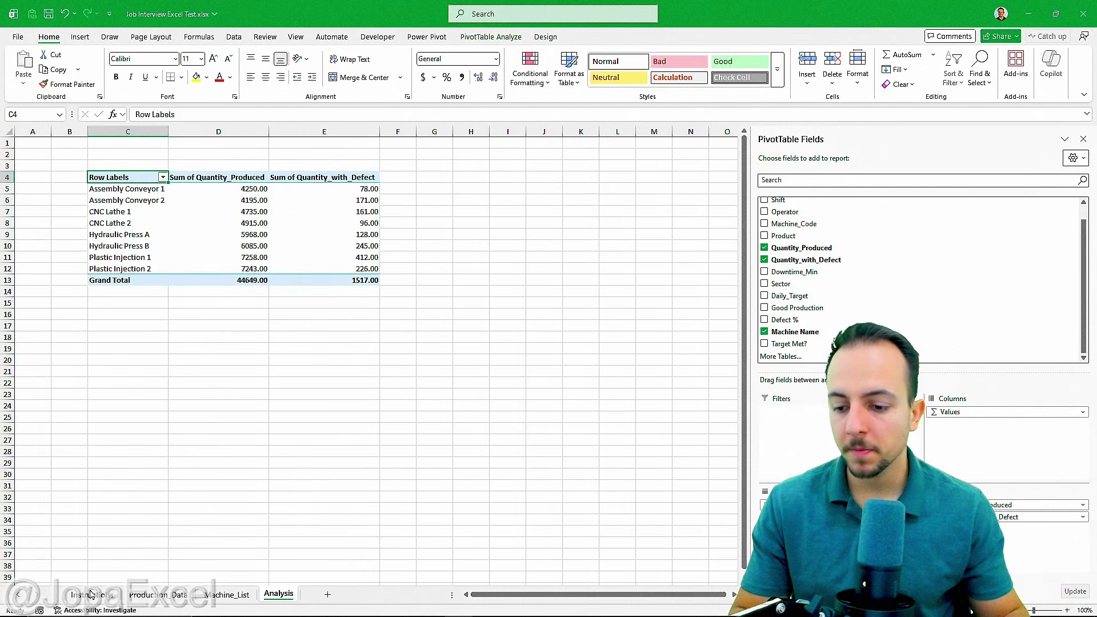
# Step: Recheck question 4.1 and enter "The machine with the highest production is the machine Plastic Injection 1" in cell C2 of Analysis
pyautogui.click(90, 595)
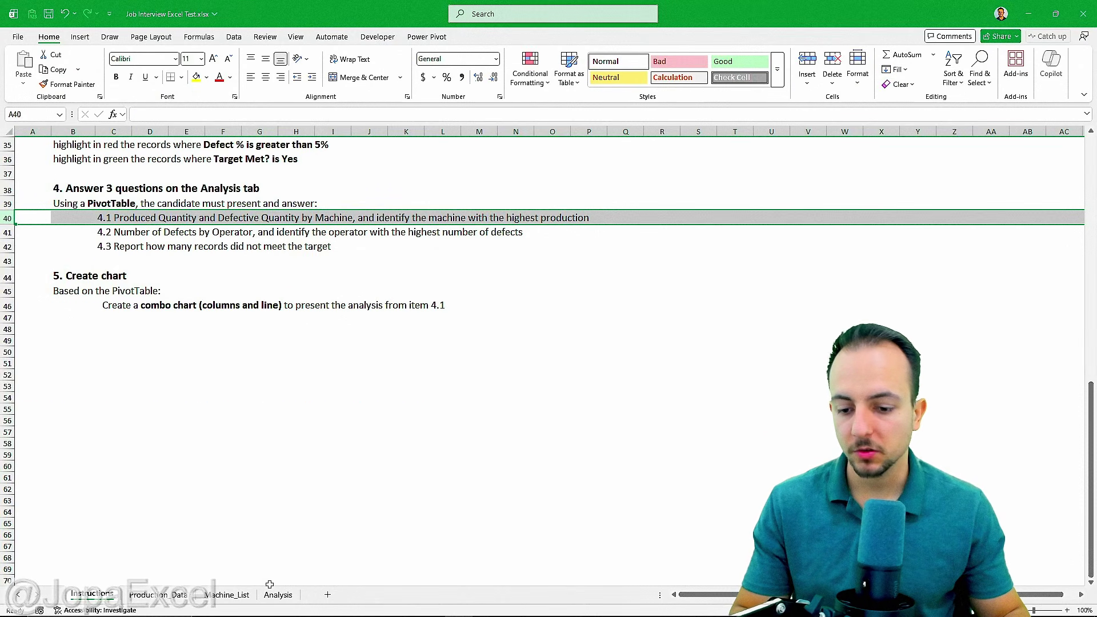
pyautogui.click(278, 595)
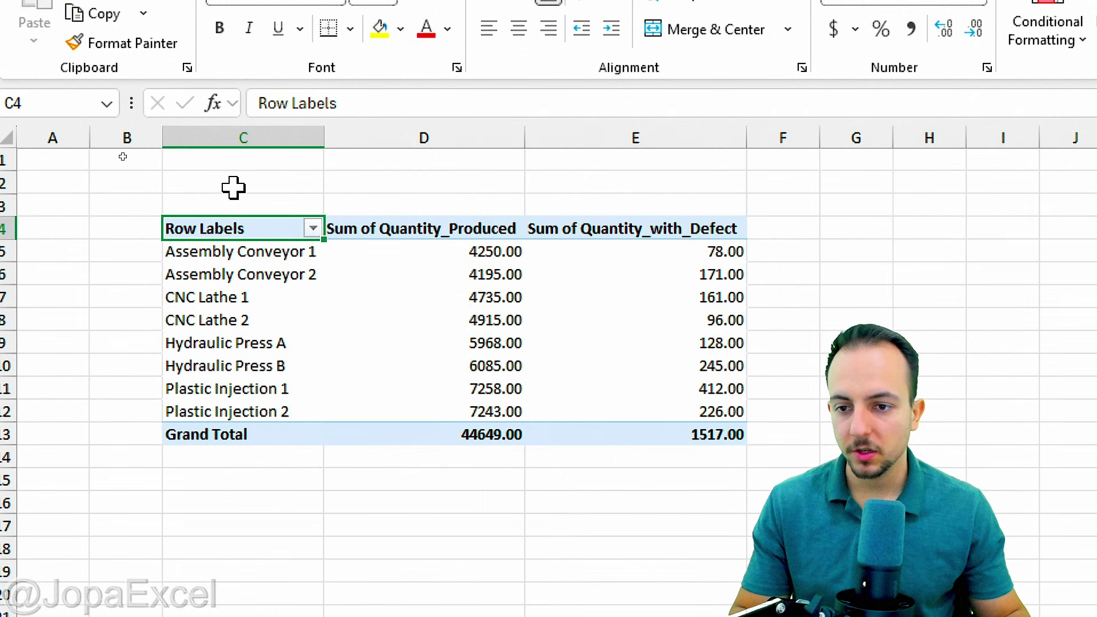
pyautogui.click(234, 108)
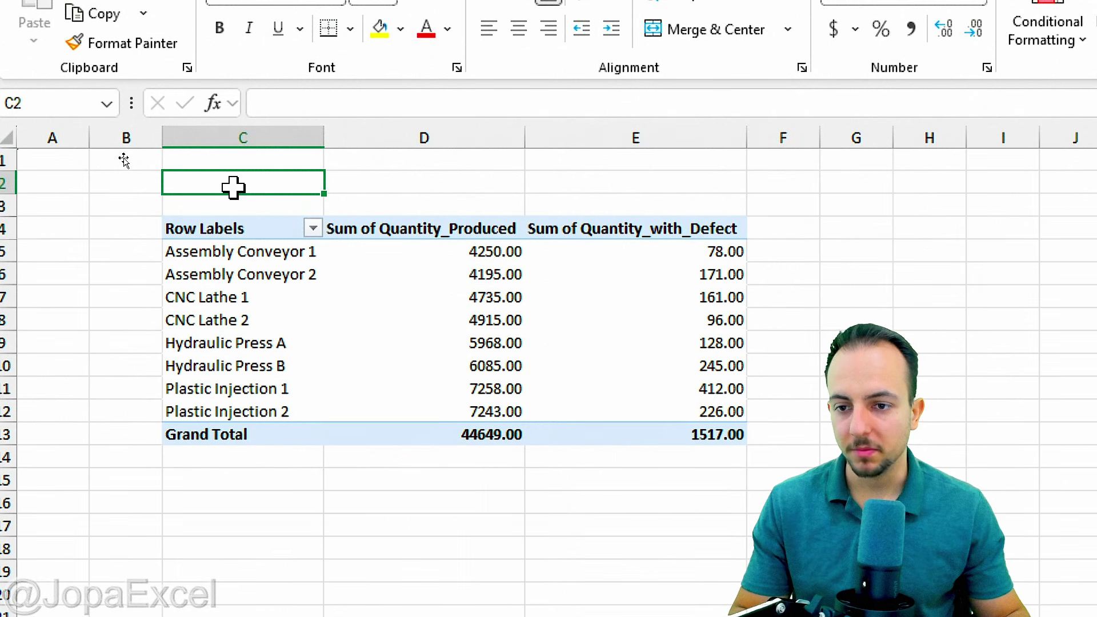
pyautogui.write('T')
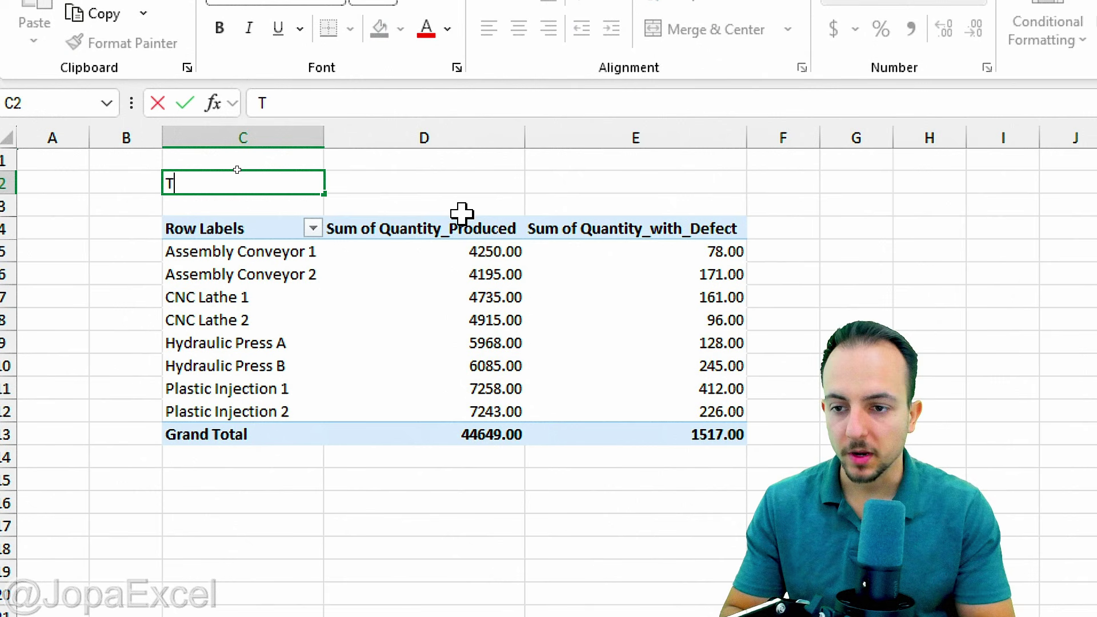
pyautogui.write('he mac')
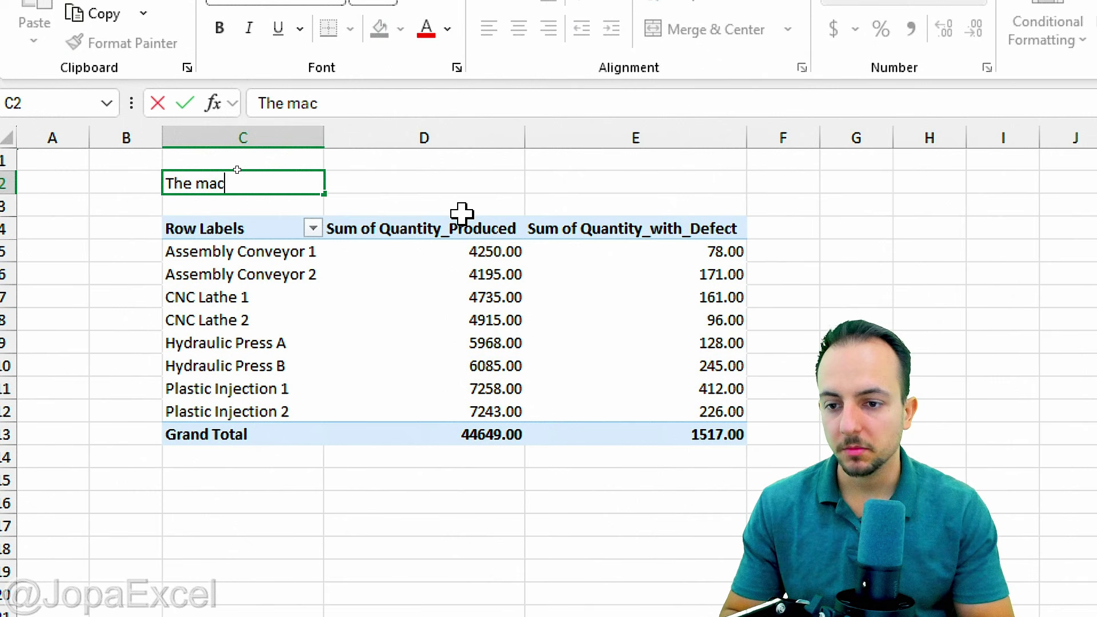
pyautogui.write('hine with the highest production is the machine Plastic Injection 1')
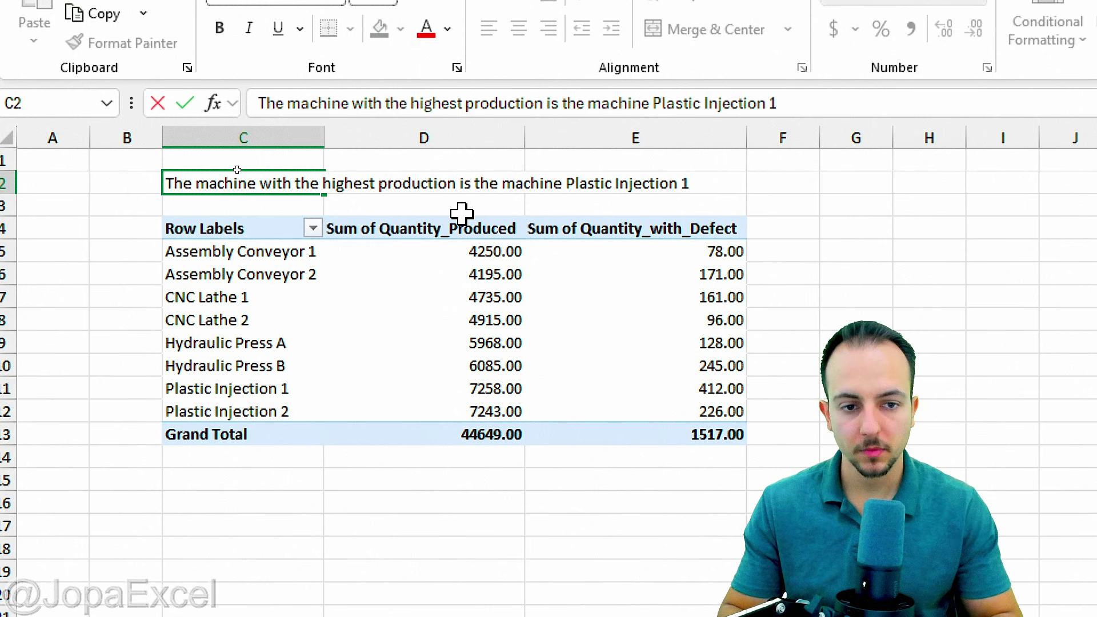
pyautogui.hotkey('ctrl', 'Return')
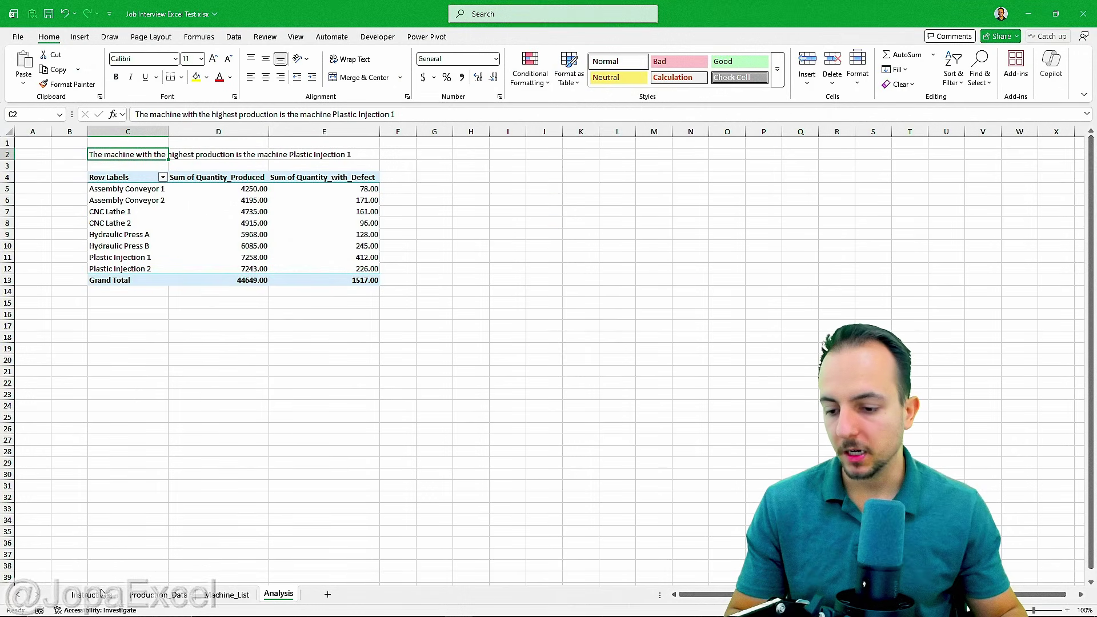
# Step: Read question 4.2 in row 41 of the Instructions worksheet and select cell G4 in the Analysis worksheet
pyautogui.click(101, 594)
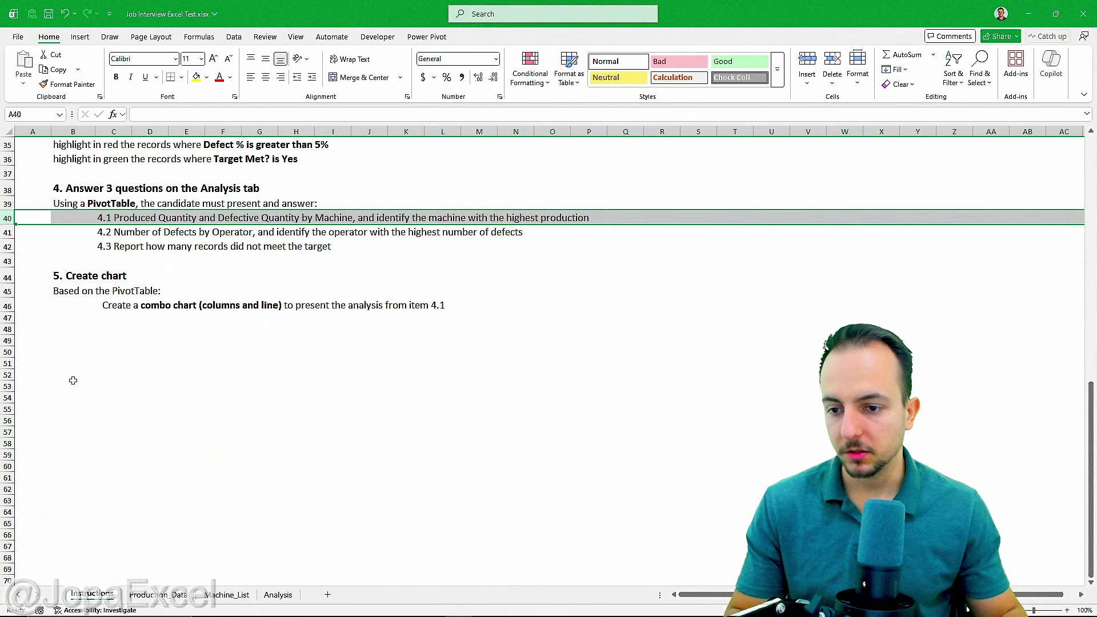
pyautogui.click(7, 229)
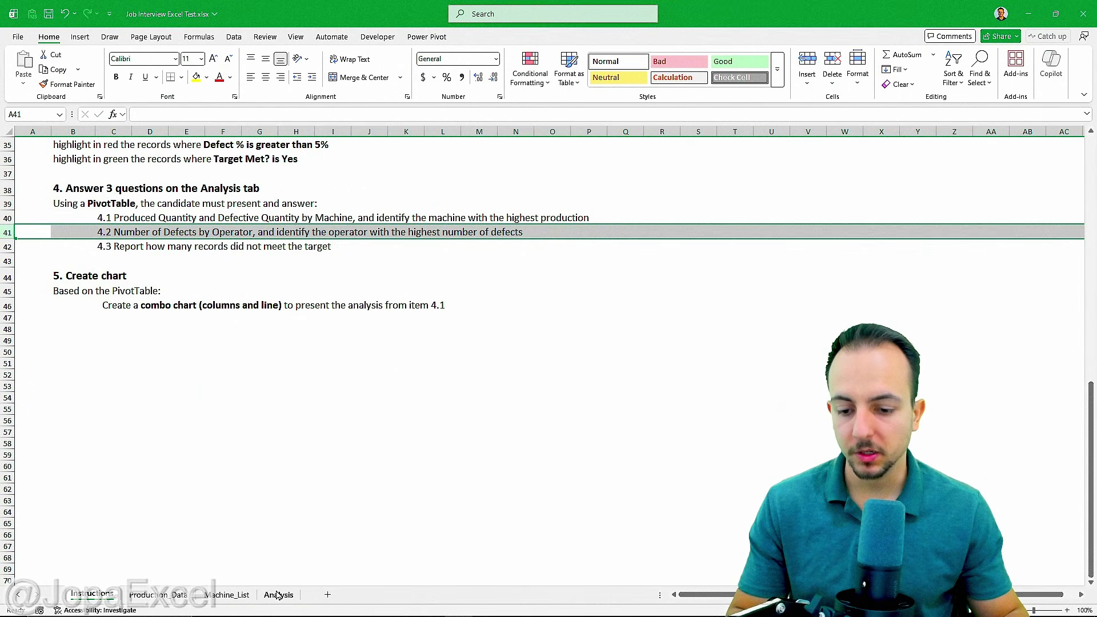
pyautogui.click(279, 595)
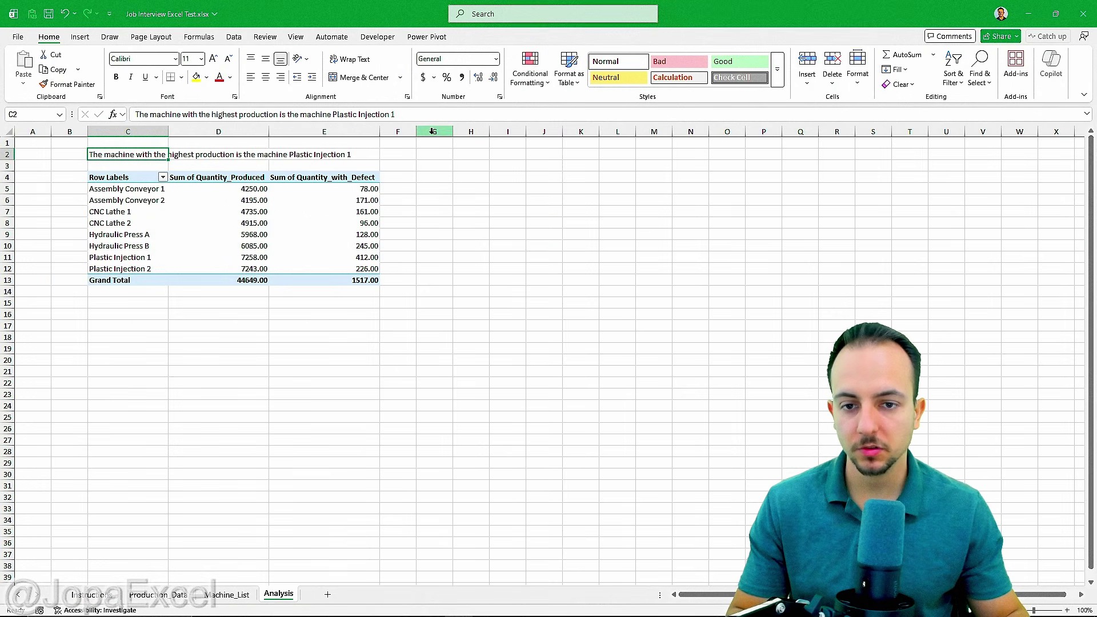
pyautogui.moveTo(432, 131); pyautogui.dragTo(544, 132)
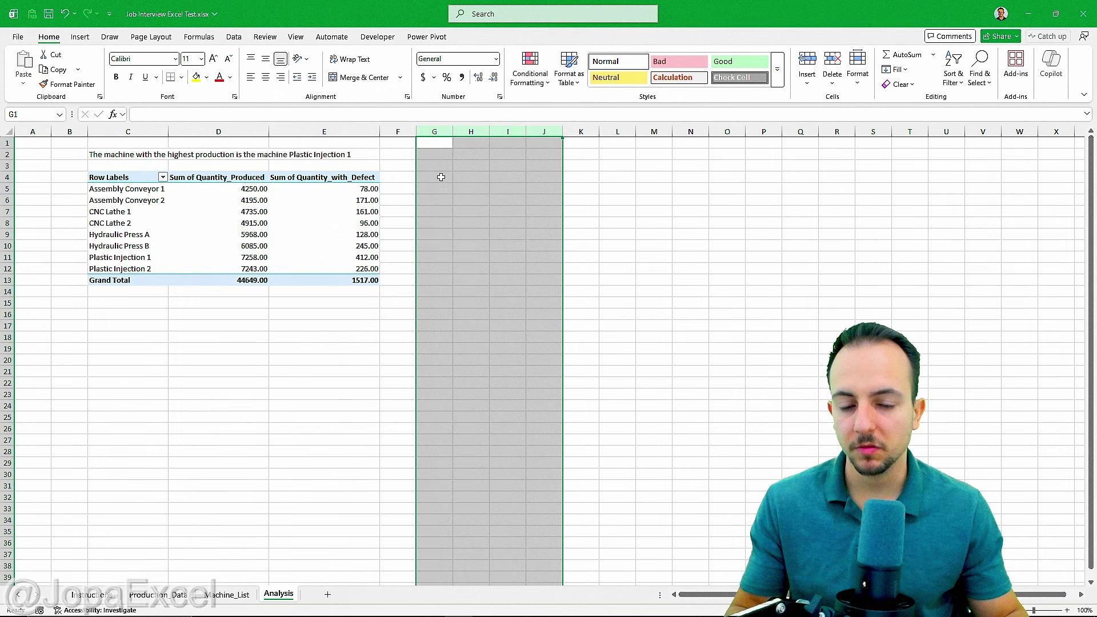
pyautogui.click(441, 178)
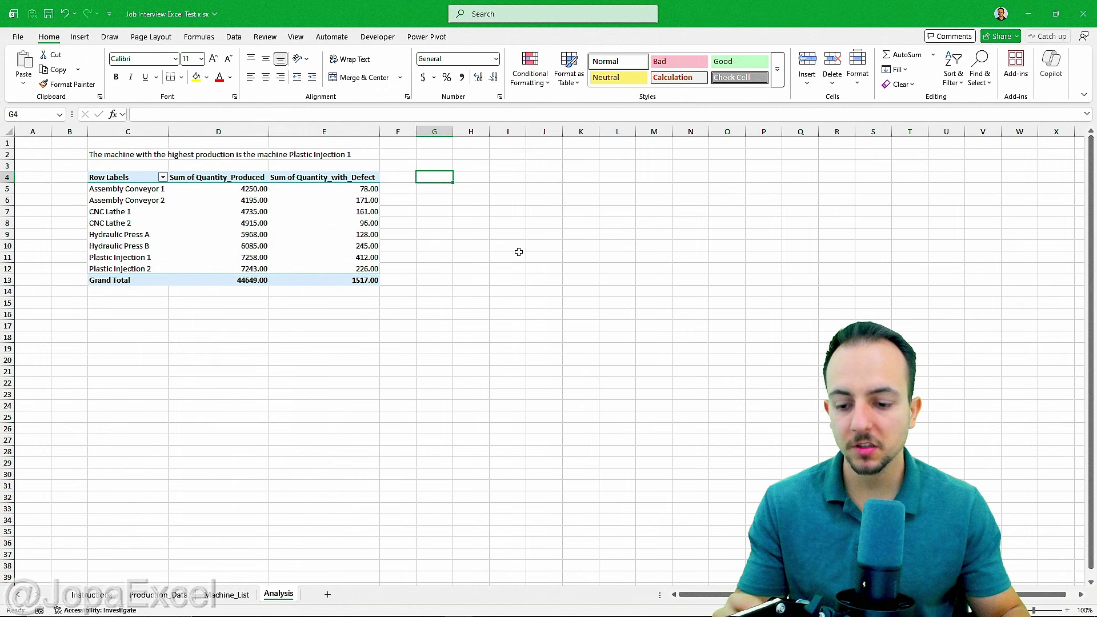
# Step: Copy columns C:E of the Analysis worksheet, including the PivotTable, and paste them starting at column G
pyautogui.click(158, 594)
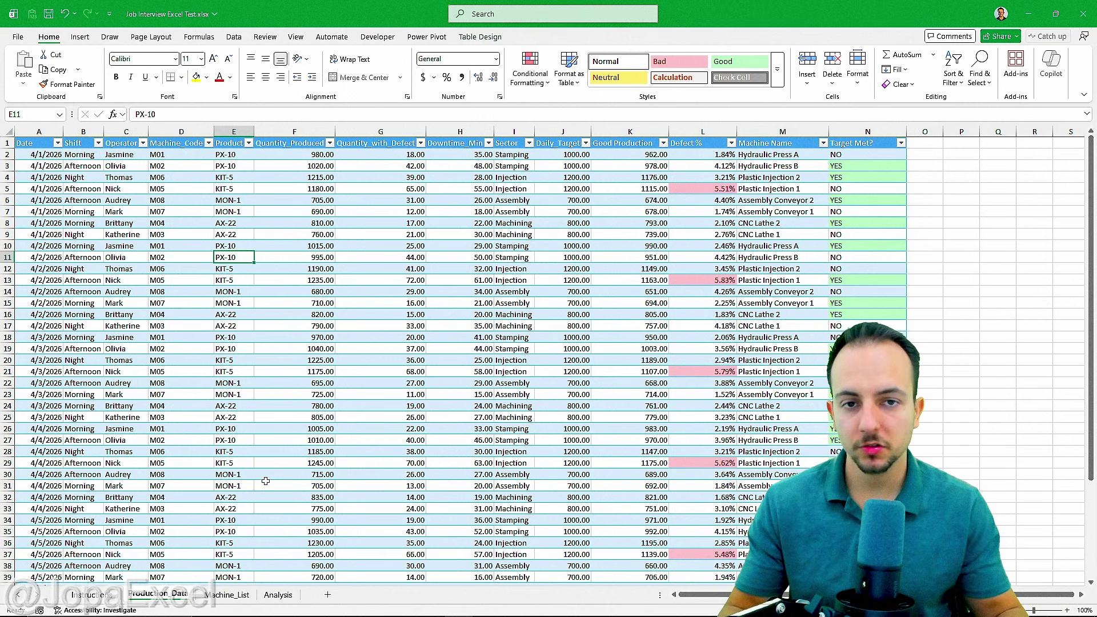
pyautogui.click(279, 595)
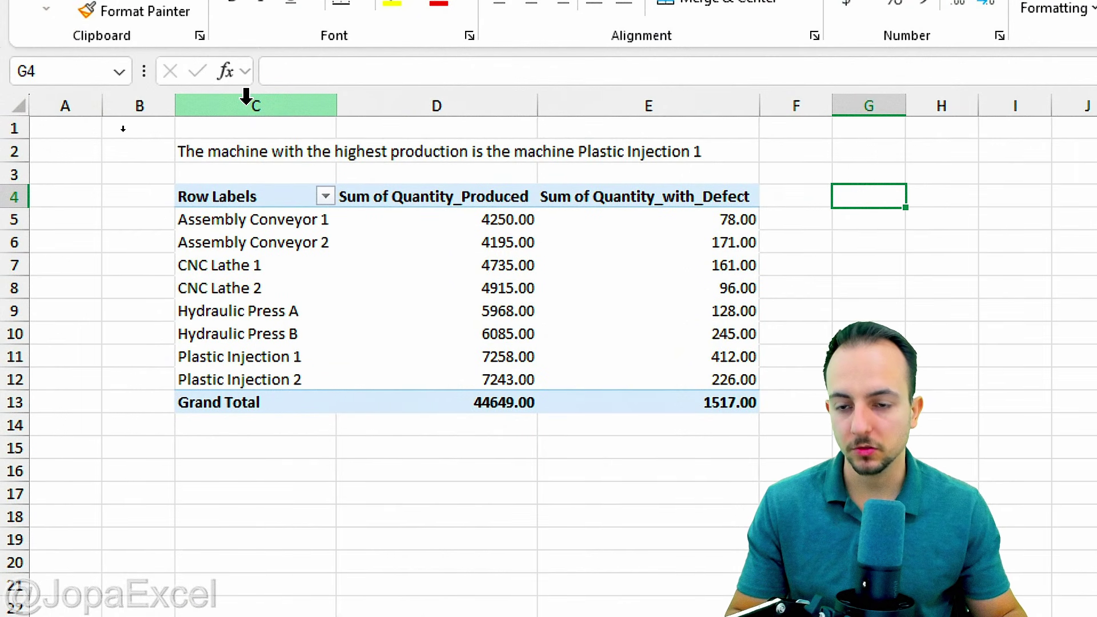
pyautogui.moveTo(246, 98); pyautogui.dragTo(661, 111)
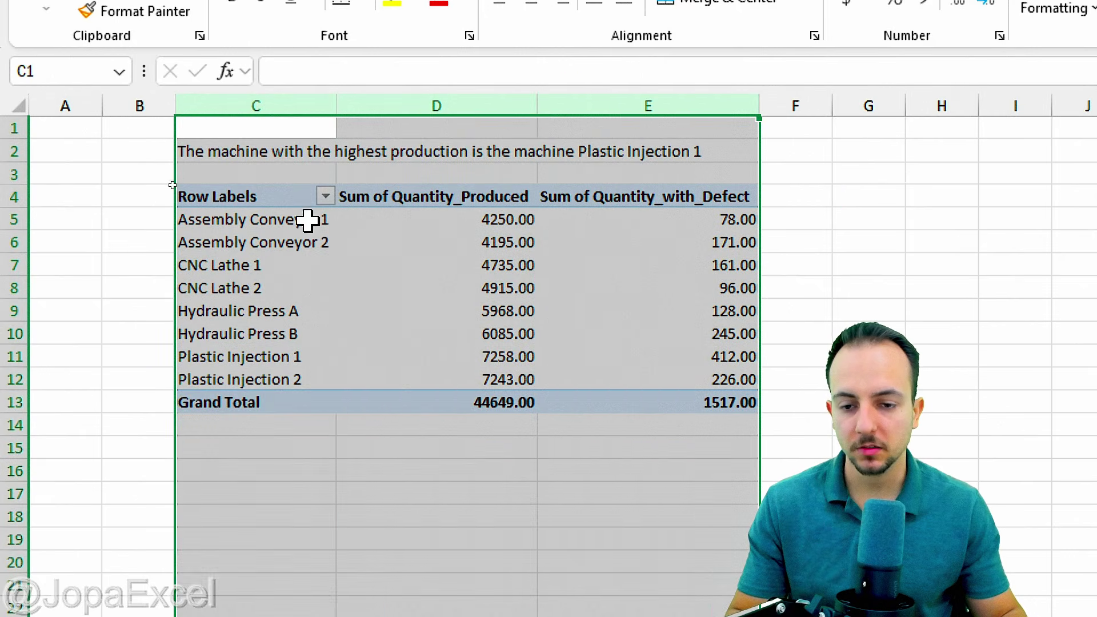
pyautogui.hotkey('ctrl', 'c')
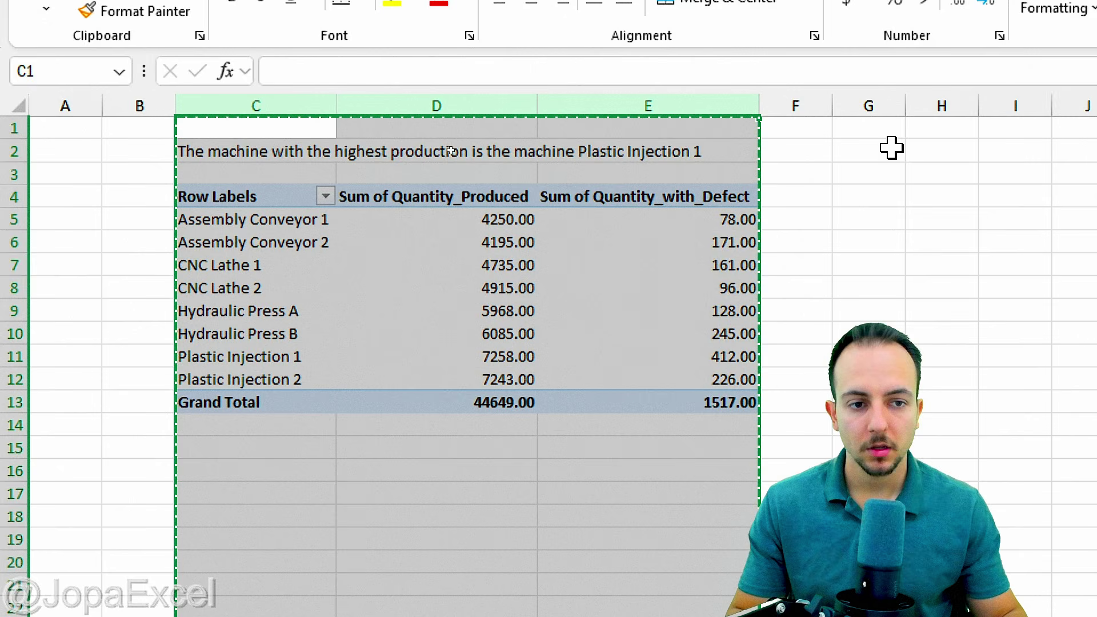
pyautogui.moveTo(784, 98); pyautogui.dragTo(871, 91)
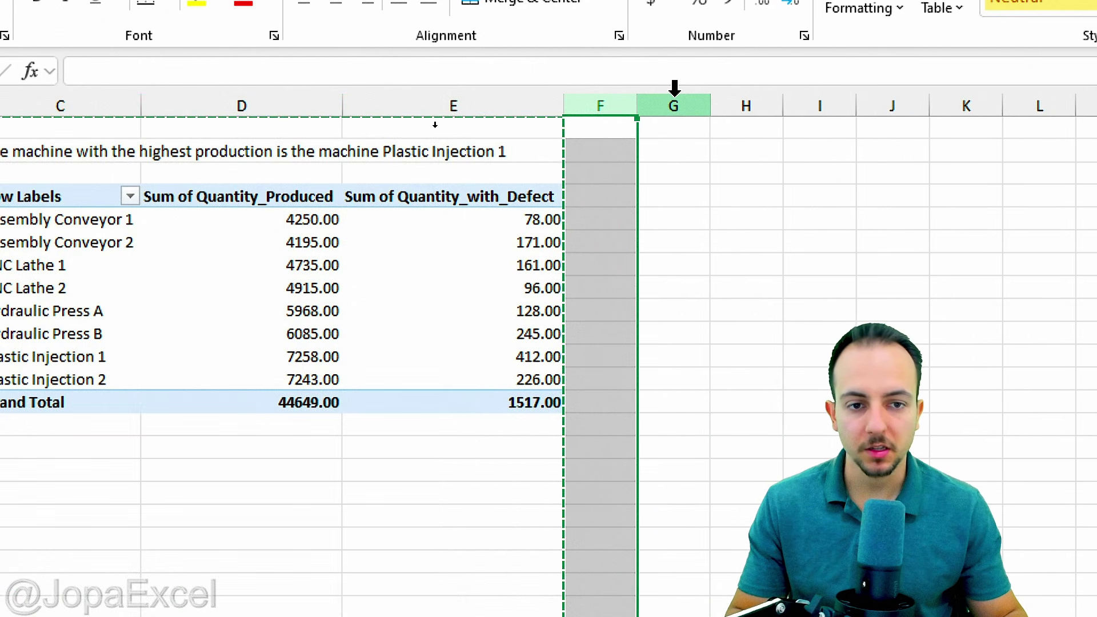
pyautogui.click(675, 94)
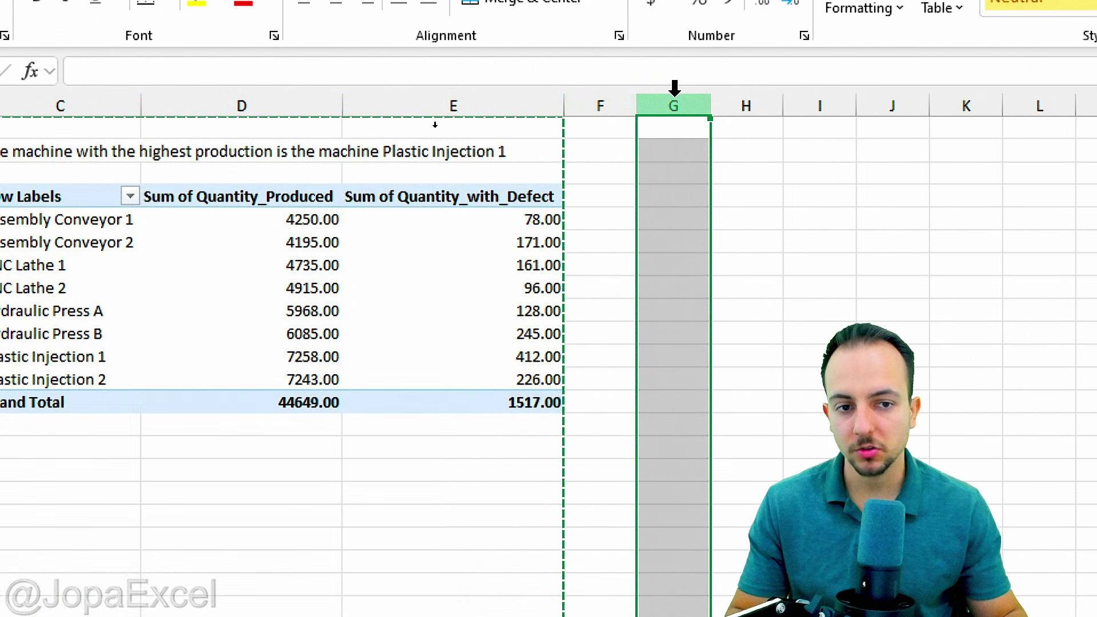
pyautogui.hotkey('ctrl', 'v')
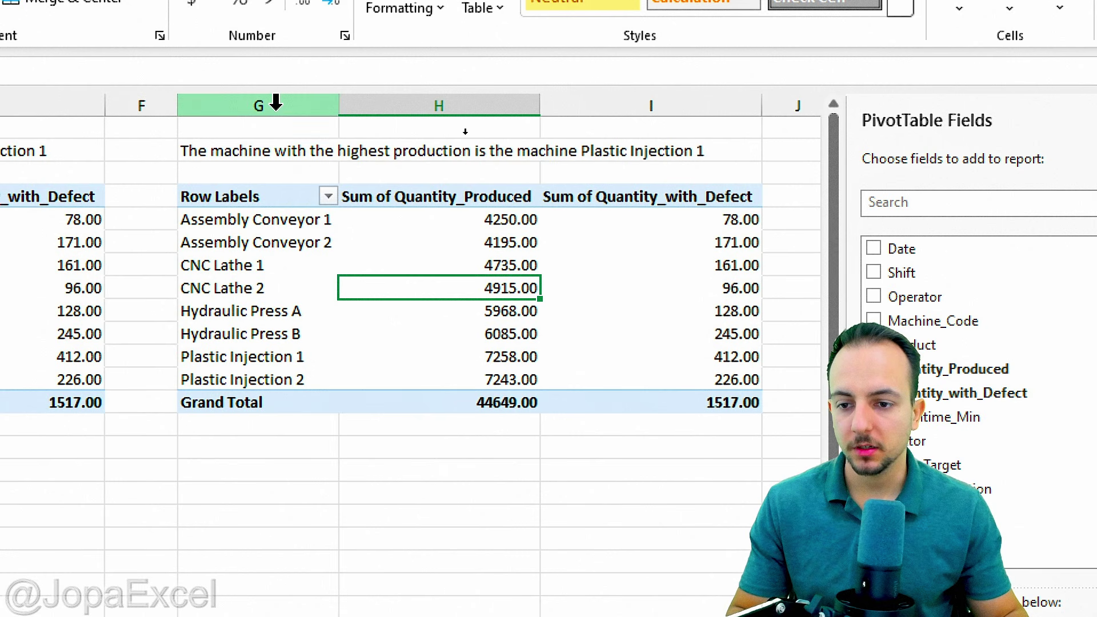
# Step: Replace Machine Name with Operator in the Rows of the copied PivotTable at G4
pyautogui.click(276, 103)
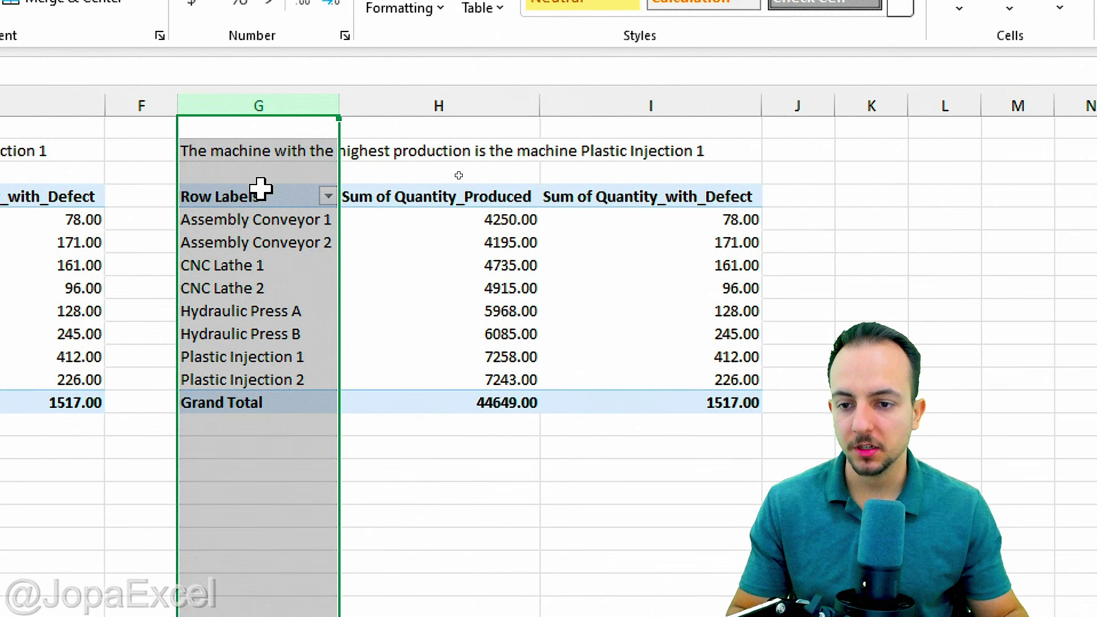
pyautogui.click(263, 200)
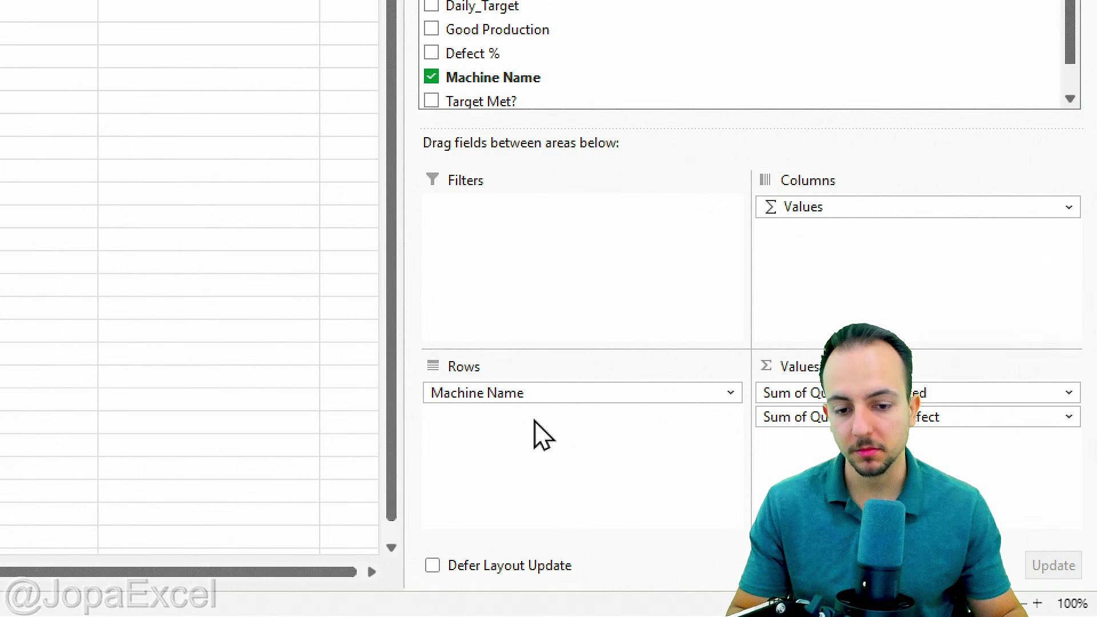
pyautogui.click(526, 393)
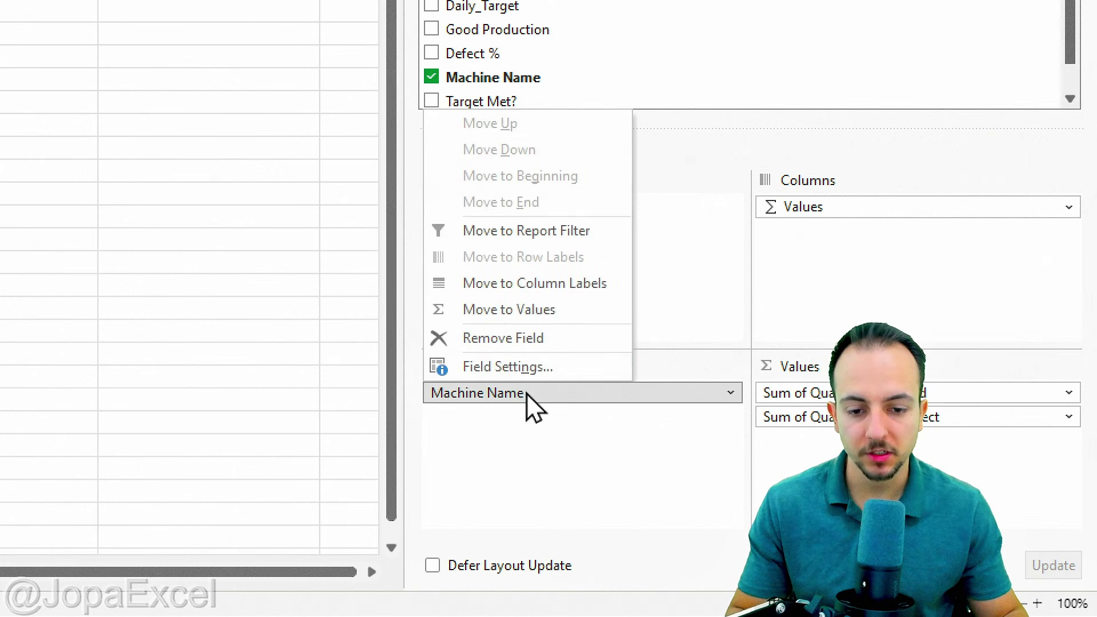
pyautogui.click(533, 343)
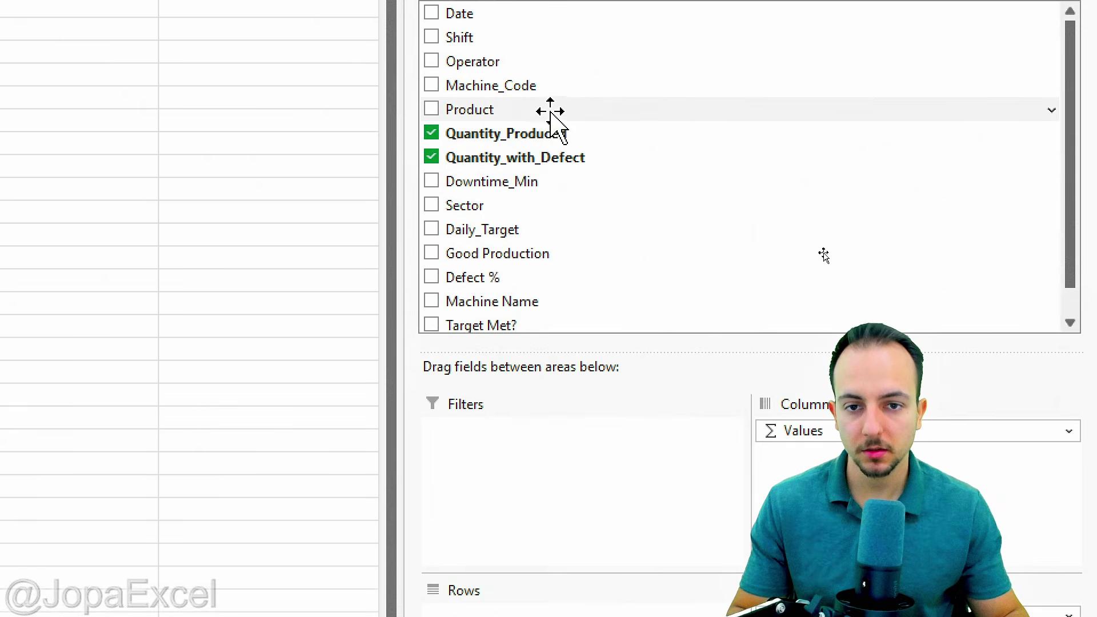
pyautogui.moveTo(483, 66); pyautogui.dragTo(537, 616)
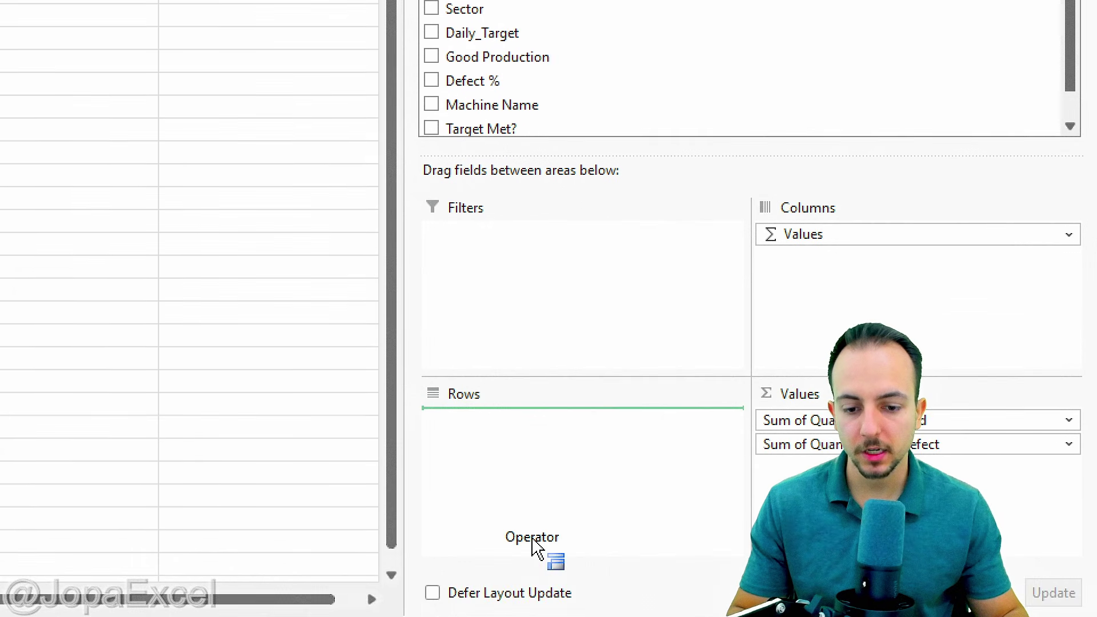
pyautogui.moveTo(537, 546); pyautogui.dragTo(534, 539)
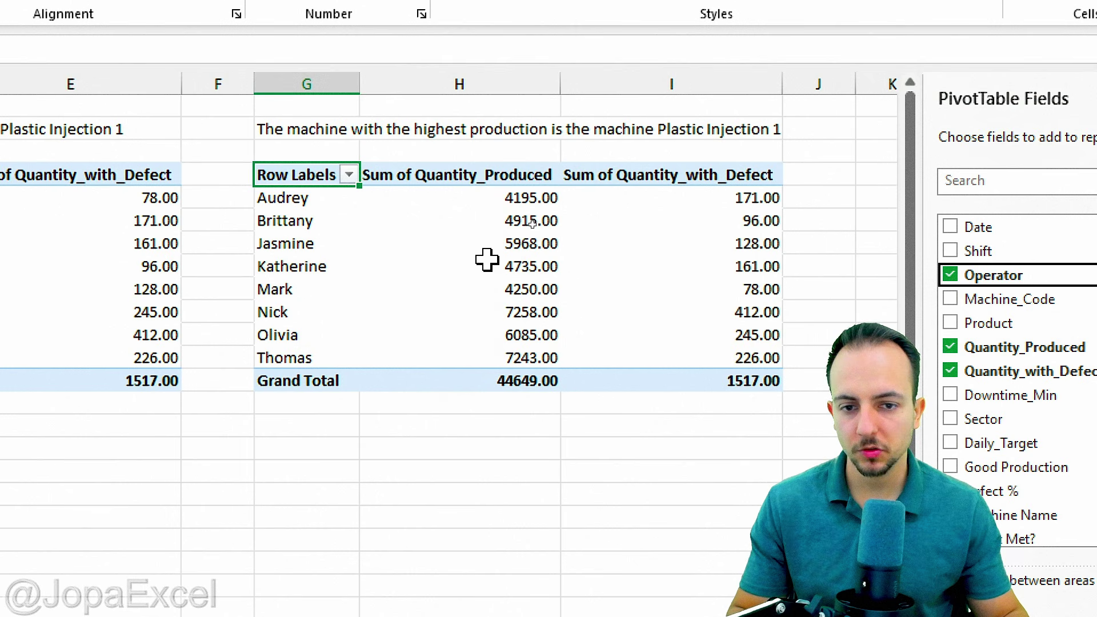
pyautogui.moveTo(356, 143); pyautogui.dragTo(563, 415)
pyautogui.press('e')
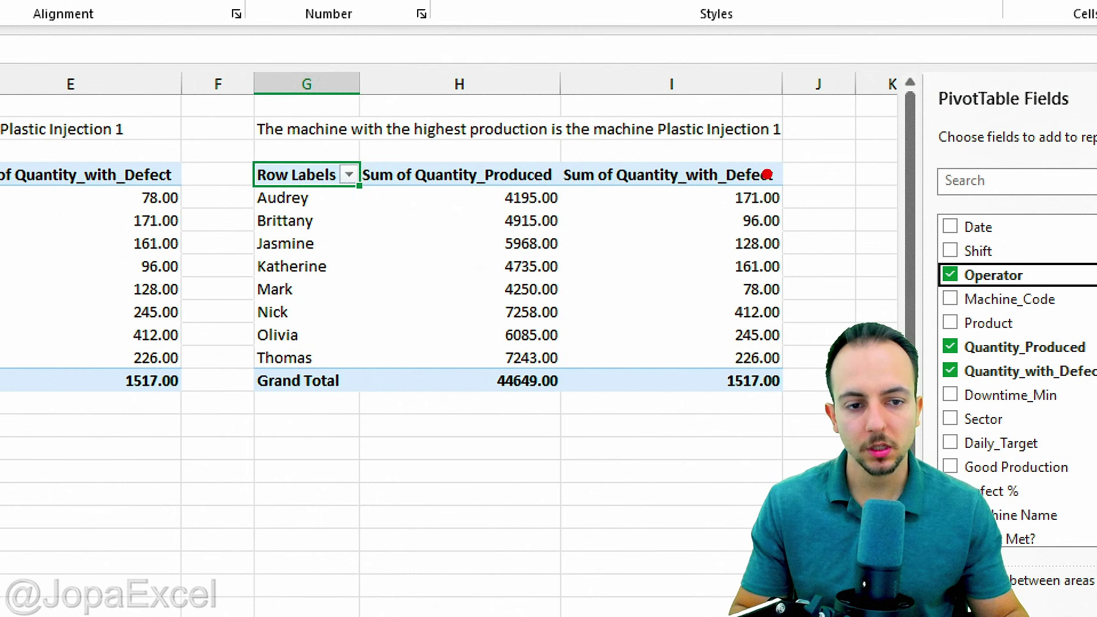
pyautogui.moveTo(799, 154); pyautogui.dragTo(856, 127)
pyautogui.press('Escape')
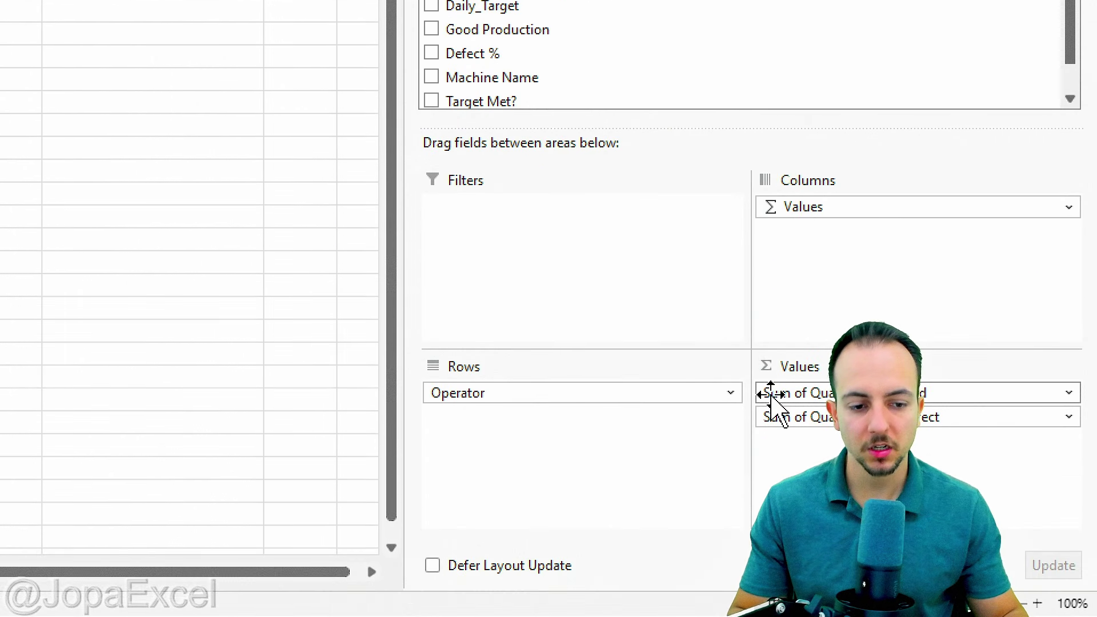
# Step: Remove Sum of Quantity_Produced from the Values of the operator PivotTable
pyautogui.click(769, 393)
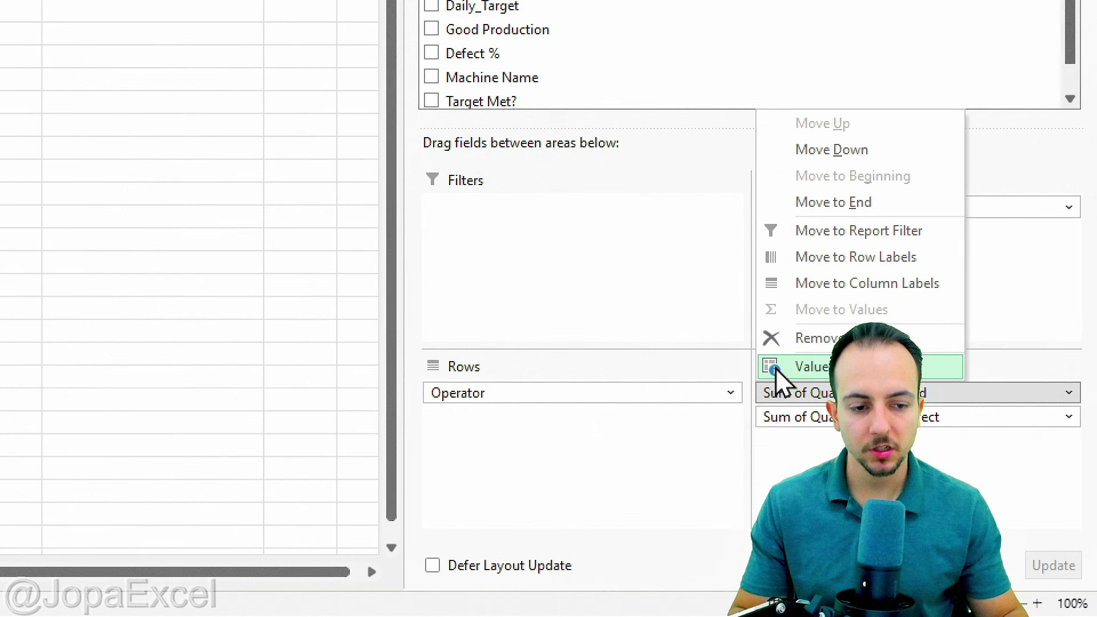
pyautogui.click(787, 351)
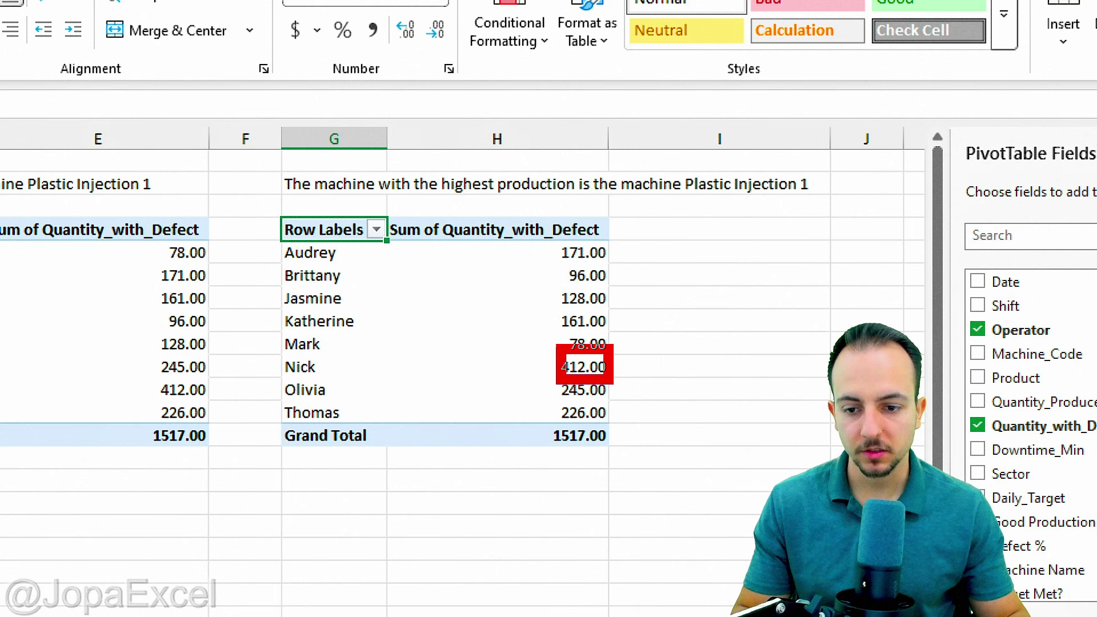
# Step: Change the answer in cell G2 to "The operator with the highest number of defects is the operator" followed by the top-defect operator's name
pyautogui.doubleClick(314, 185)
pyautogui.hotkey('ctrl', 'shift', 'Right')
pyautogui.write('operato')
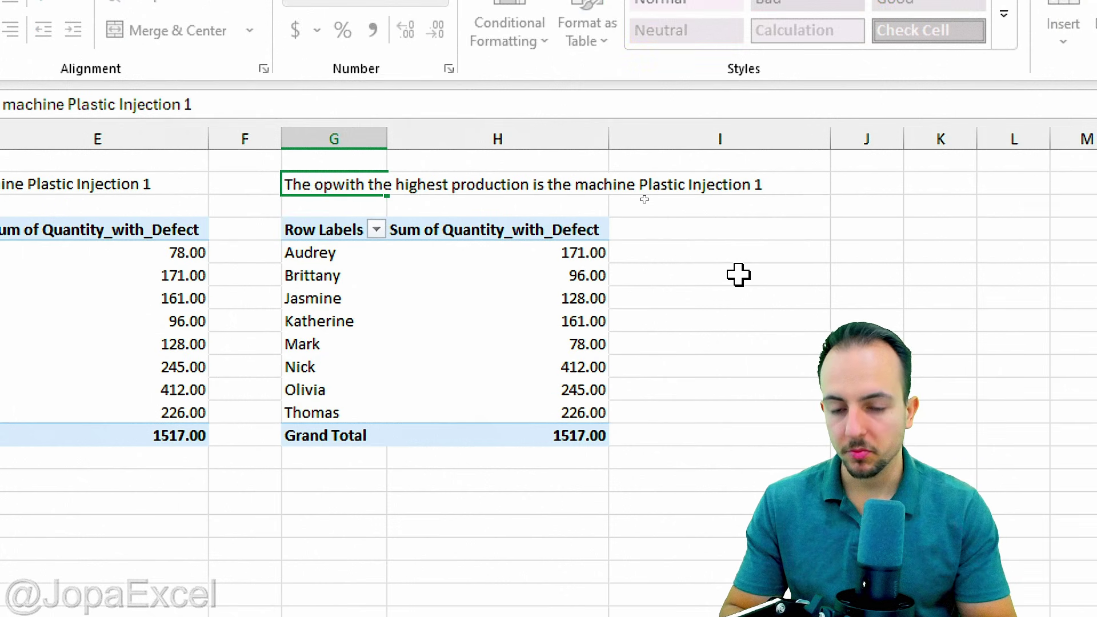
pyautogui.write('r')
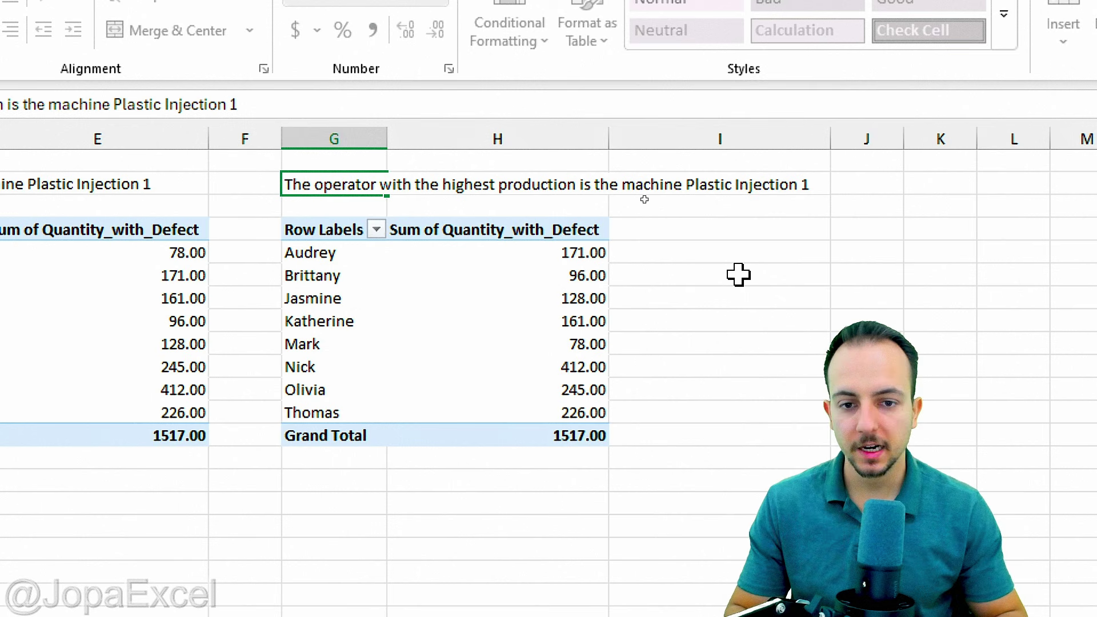
pyautogui.hotkey('ctrl', 'shift', 'Left')
pyautogui.write('number of')
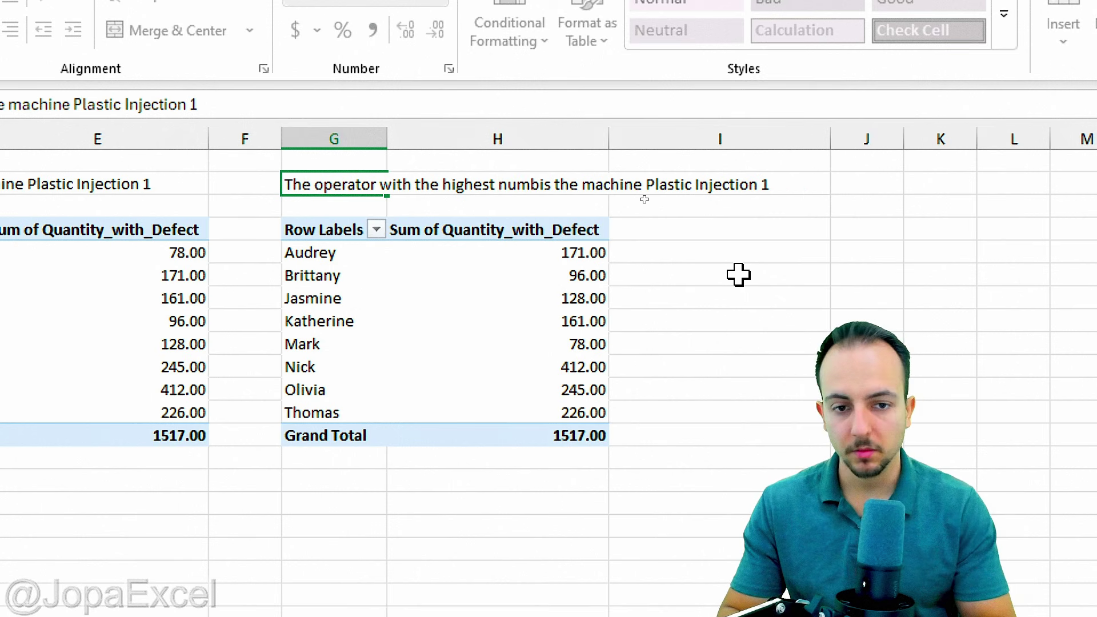
pyautogui.write(' defects is the ')
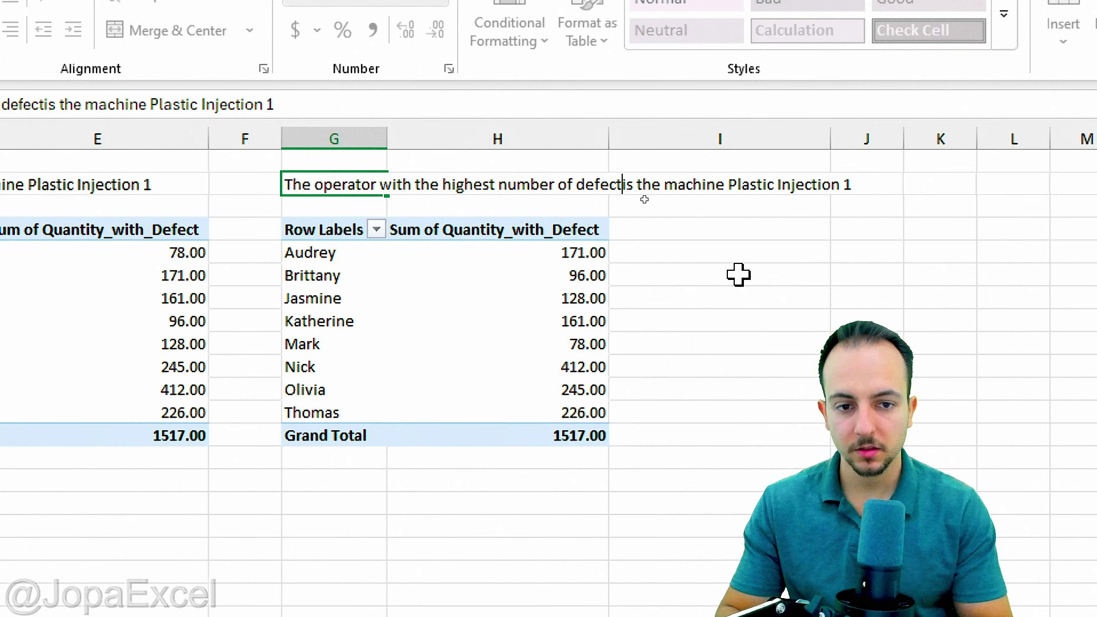
pyautogui.write('operator ')
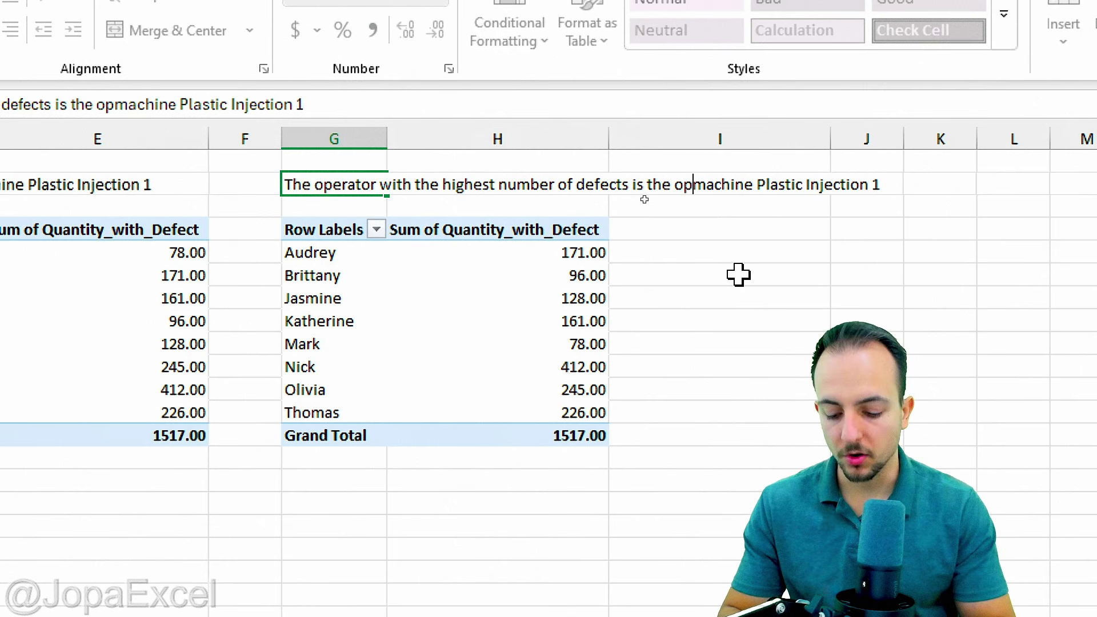
pyautogui.write('Nick')
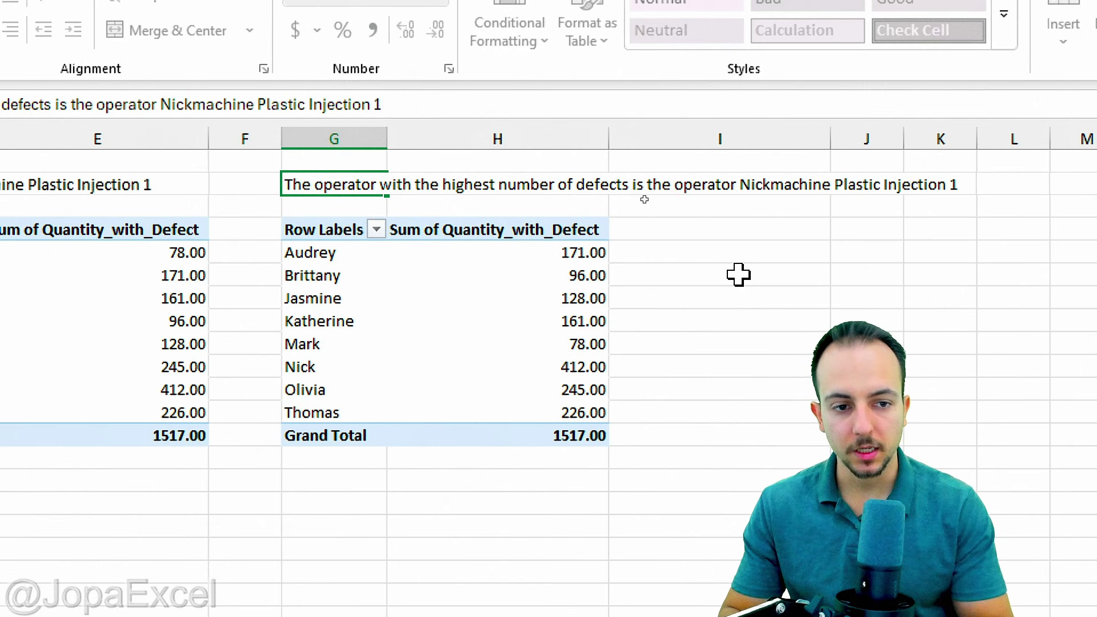
pyautogui.hotkey('shift', 'End')
pyautogui.press('Delete')
pyautogui.hotkey('ctrl', 'Return')
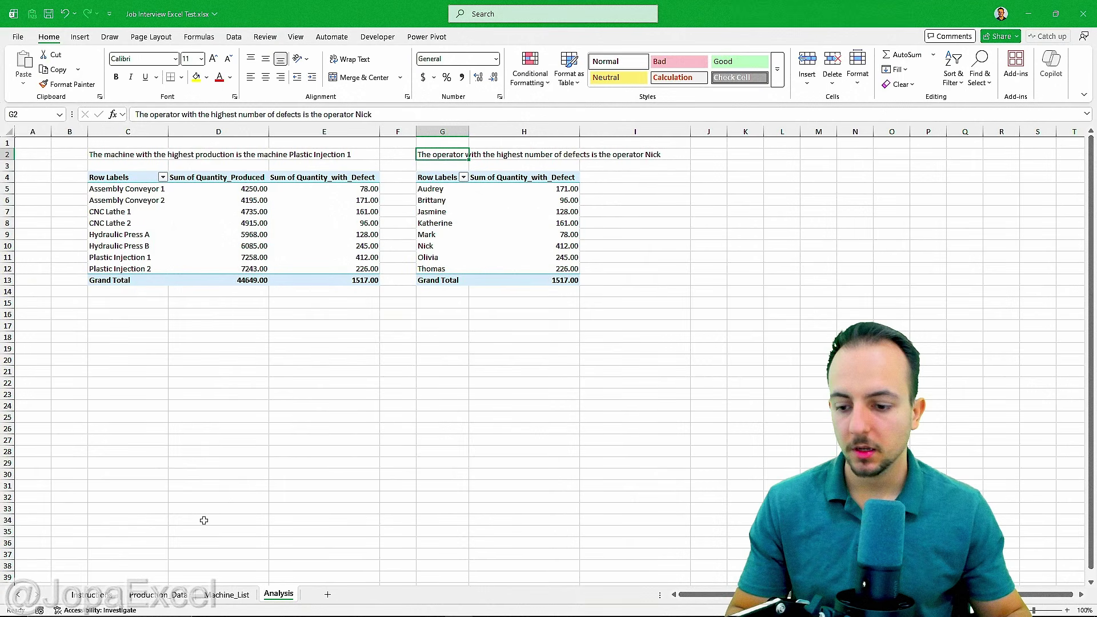
# Step: Read question 4.3 in row 42 of the Instructions worksheet and examine the Target Met? column in Production_Data
pyautogui.click(106, 595)
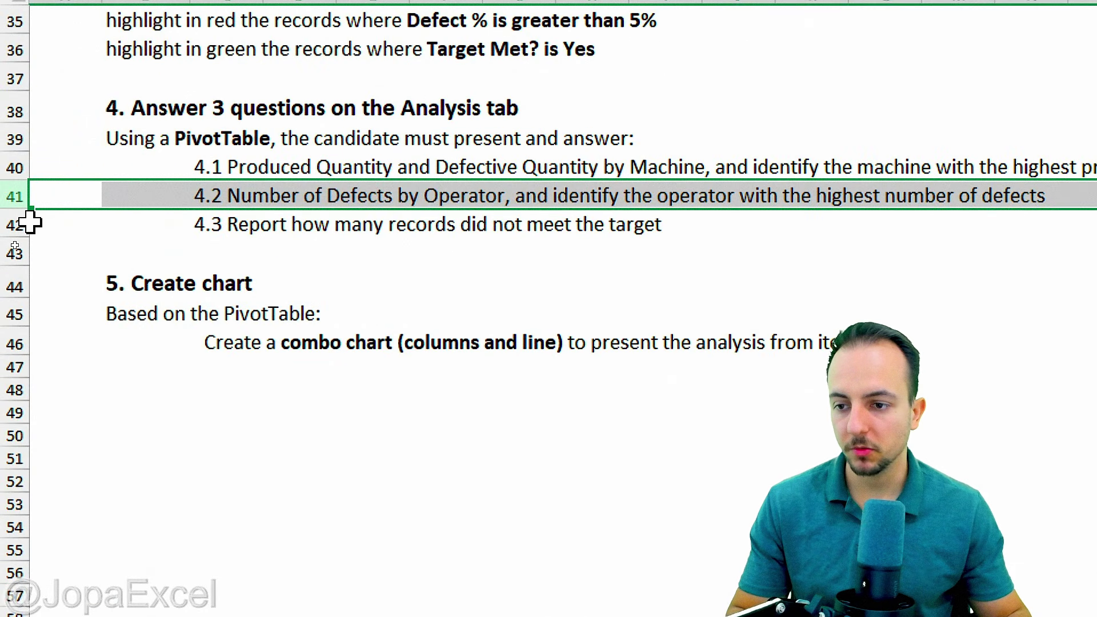
pyautogui.click(9, 224)
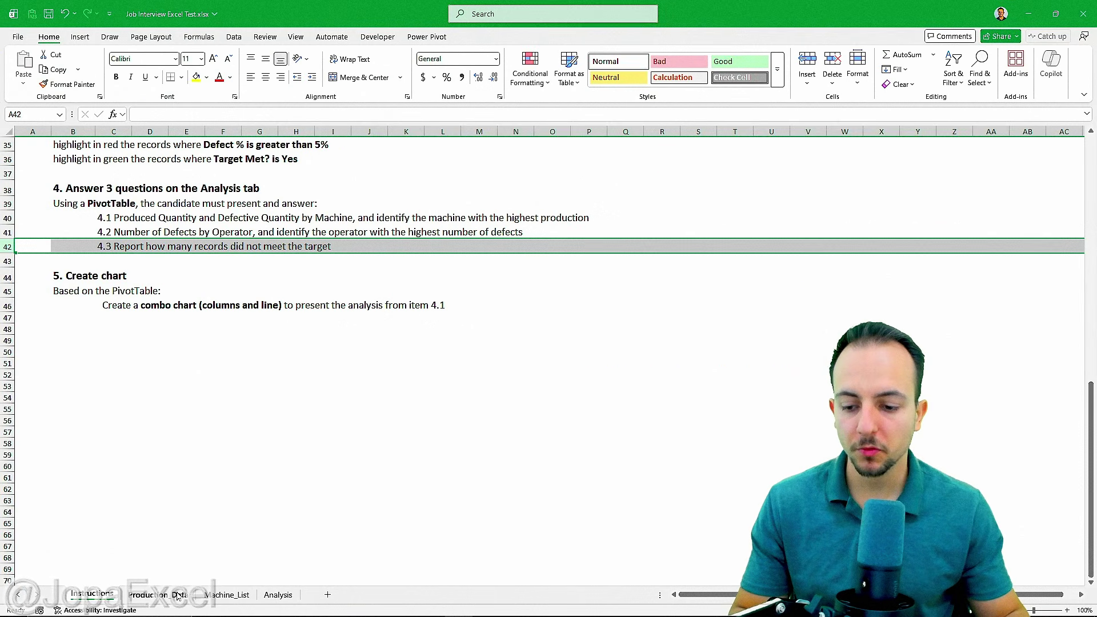
pyautogui.click(177, 596)
pyautogui.scroll(-1, 561, 410)
pyautogui.scroll(1, 739, 287)
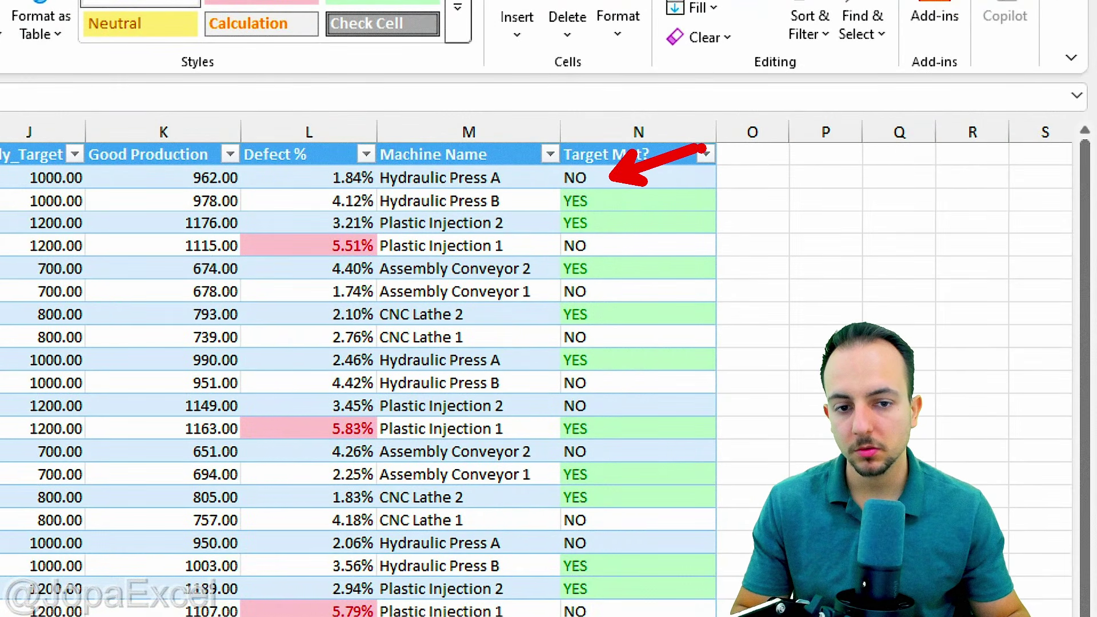
pyautogui.moveTo(717, 240); pyautogui.dragTo(762, 257)
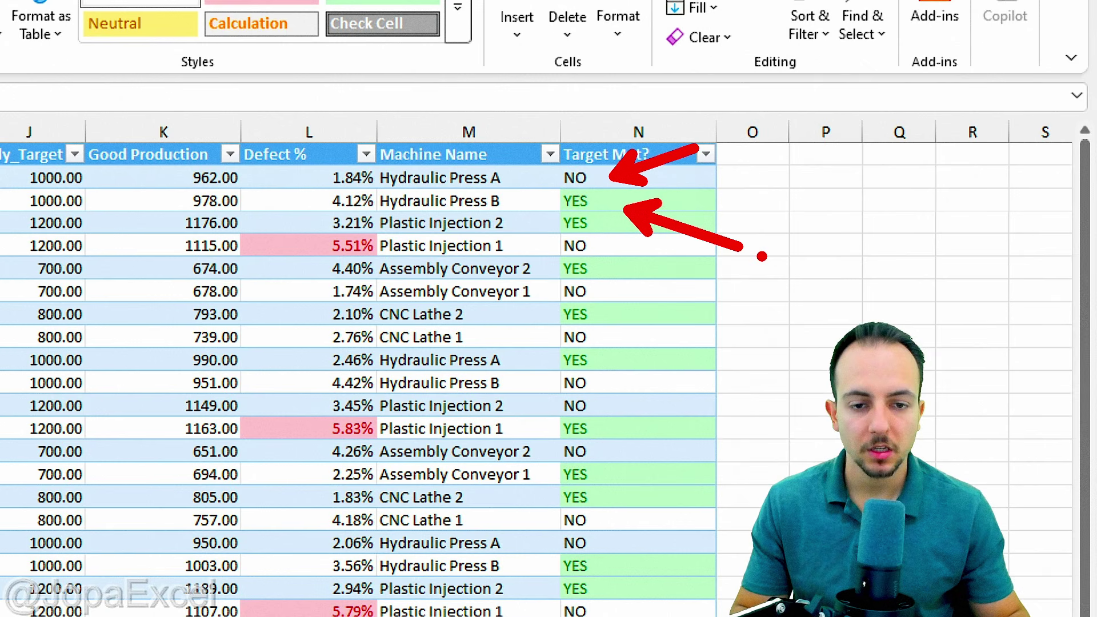
pyautogui.press('Escape')
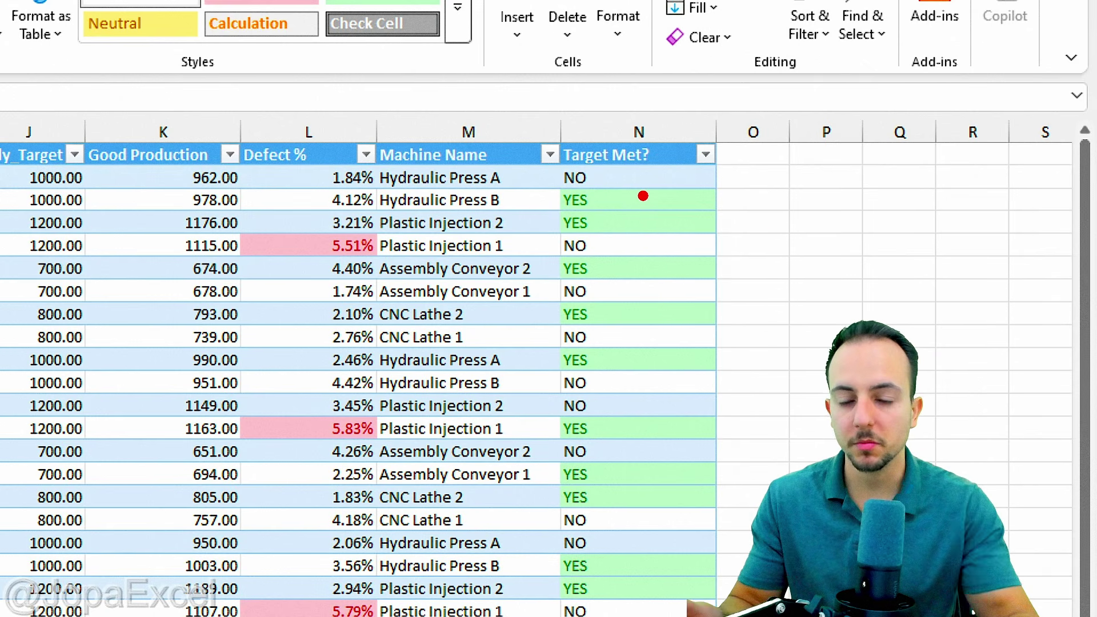
pyautogui.moveTo(604, 152)
pyautogui.mouseDown()
pyautogui.moveTo(604, 194)
pyautogui.moveTo(637, 189)
pyautogui.mouseUp()
pyautogui.moveTo(602, 220)
pyautogui.mouseDown()
pyautogui.moveTo(606, 251)
pyautogui.moveTo(635, 247)
pyautogui.mouseUp()
pyautogui.moveTo(603, 283)
pyautogui.mouseDown()
pyautogui.moveTo(623, 303)
pyautogui.moveTo(606, 314)
pyautogui.mouseUp()
pyautogui.moveTo(626, 325)
pyautogui.mouseDown()
pyautogui.moveTo(594, 337)
pyautogui.moveTo(616, 345)
pyautogui.mouseUp()
pyautogui.moveTo(623, 370)
pyautogui.mouseDown()
pyautogui.moveTo(609, 389)
pyautogui.moveTo(617, 420)
pyautogui.mouseUp()
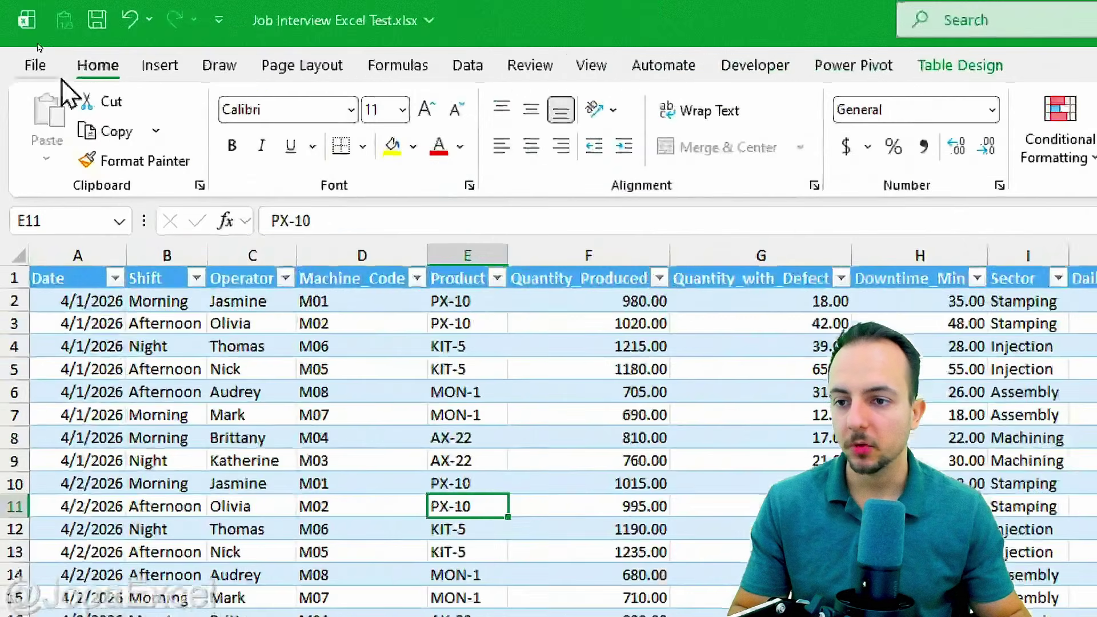
# Step: Insert a PivotTable based on Table1 at cell J4 of the existing Analysis worksheet and narrow column I beside it
pyautogui.click(80, 37)
pyautogui.click(60, 107)
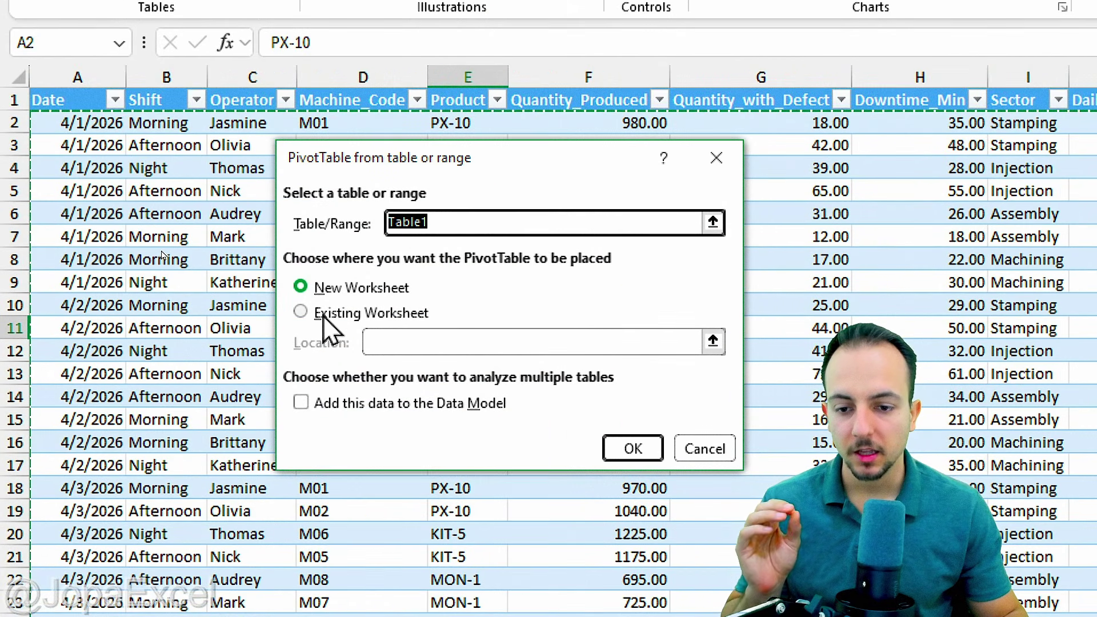
pyautogui.click(323, 320)
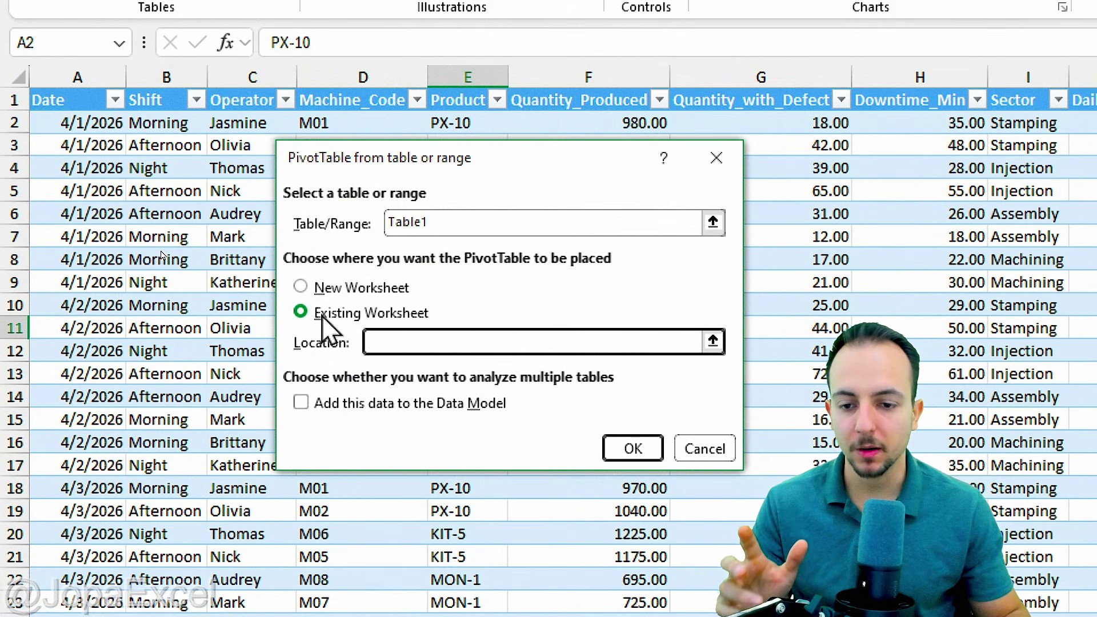
pyautogui.click(713, 341)
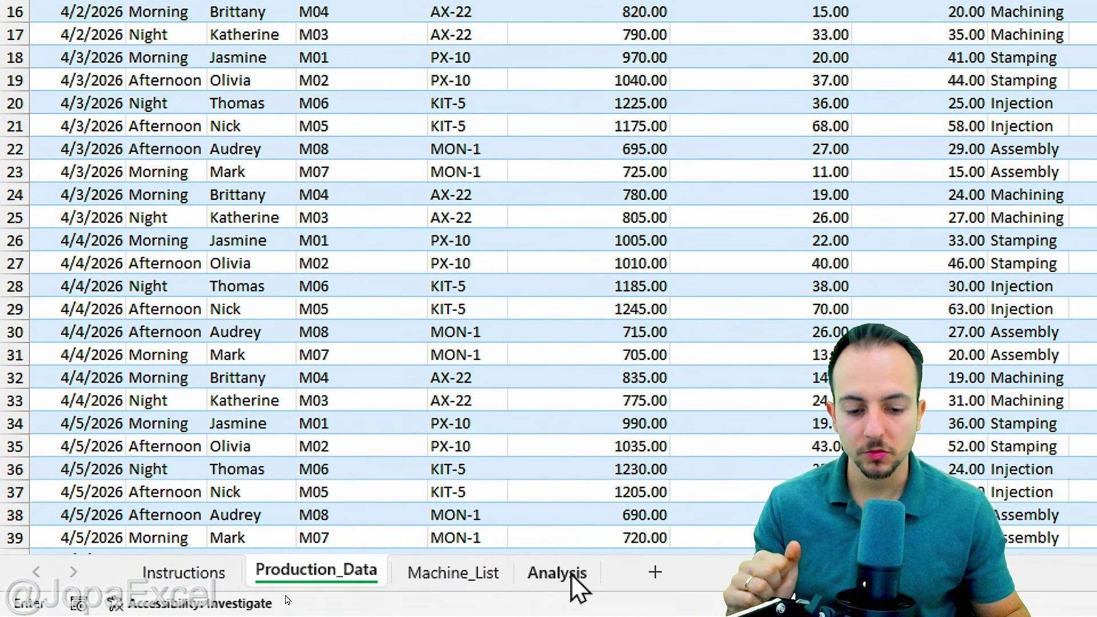
pyautogui.click(577, 588)
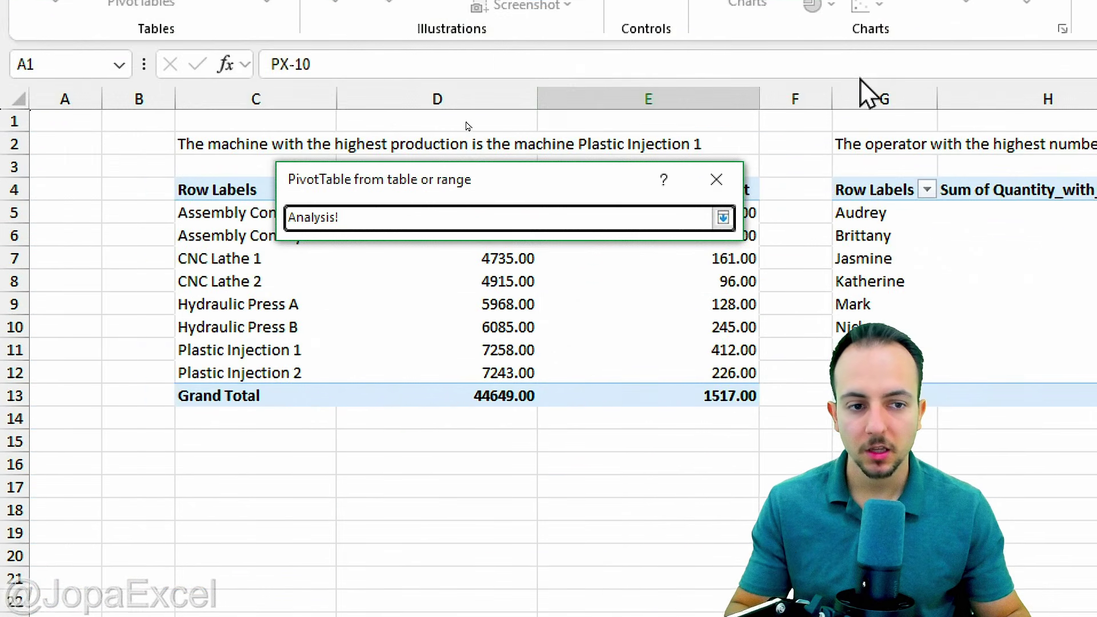
pyautogui.click(645, 183)
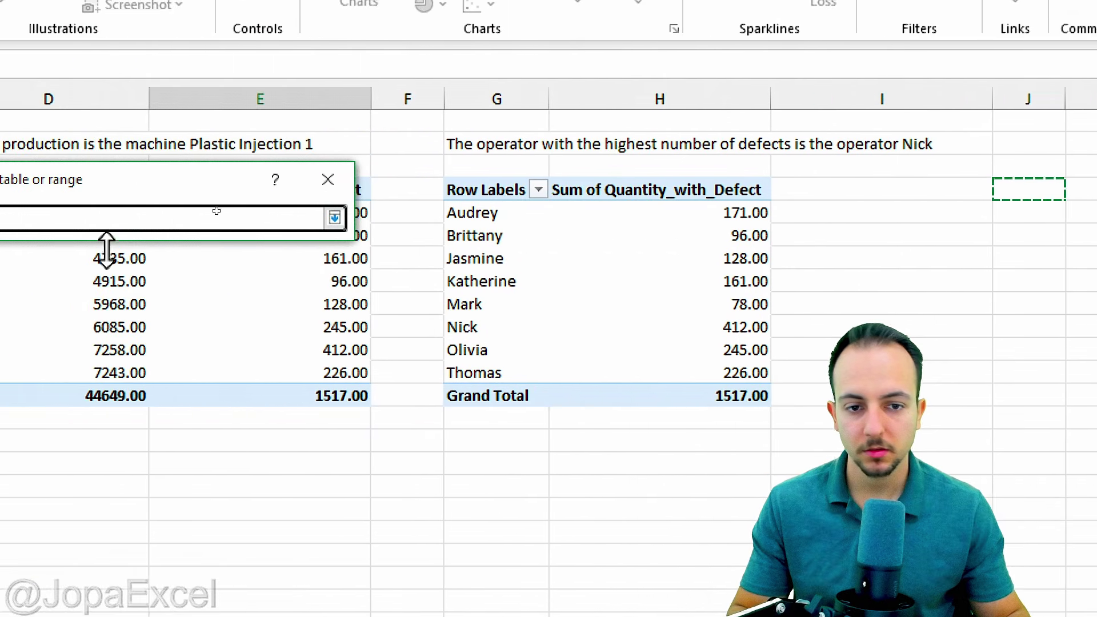
pyautogui.click(335, 217)
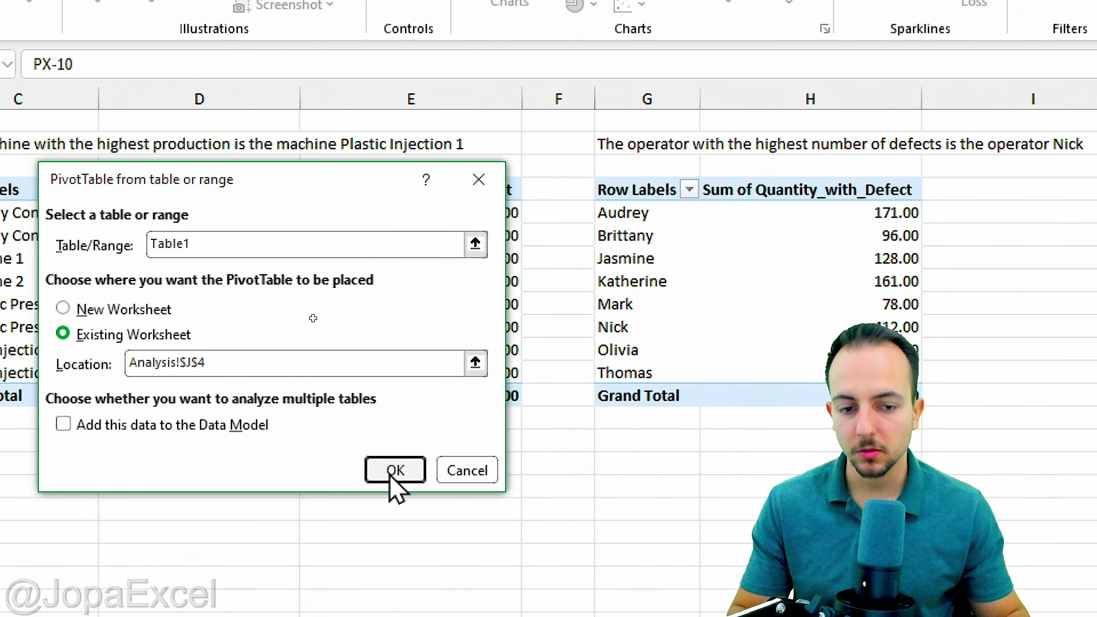
pyautogui.click(242, 471)
pyautogui.moveTo(800, 98); pyautogui.dragTo(627, 96)
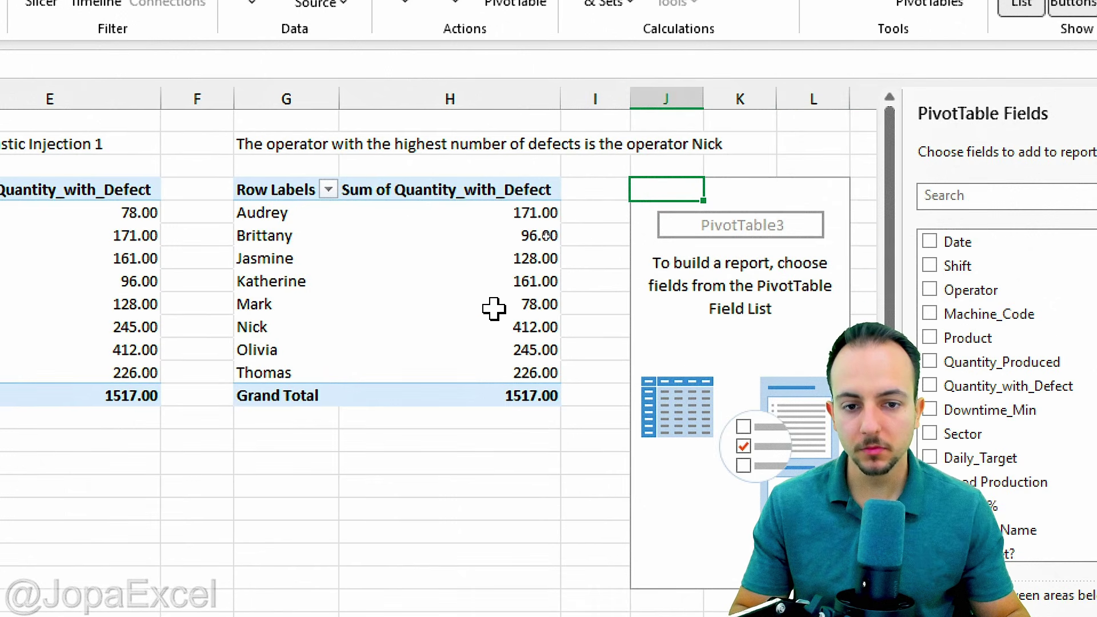
# Step: Add the Target Met? field to both Rows and Values of the J4 PivotTable to count the records per result
pyautogui.hscroll(3, 493, 311)
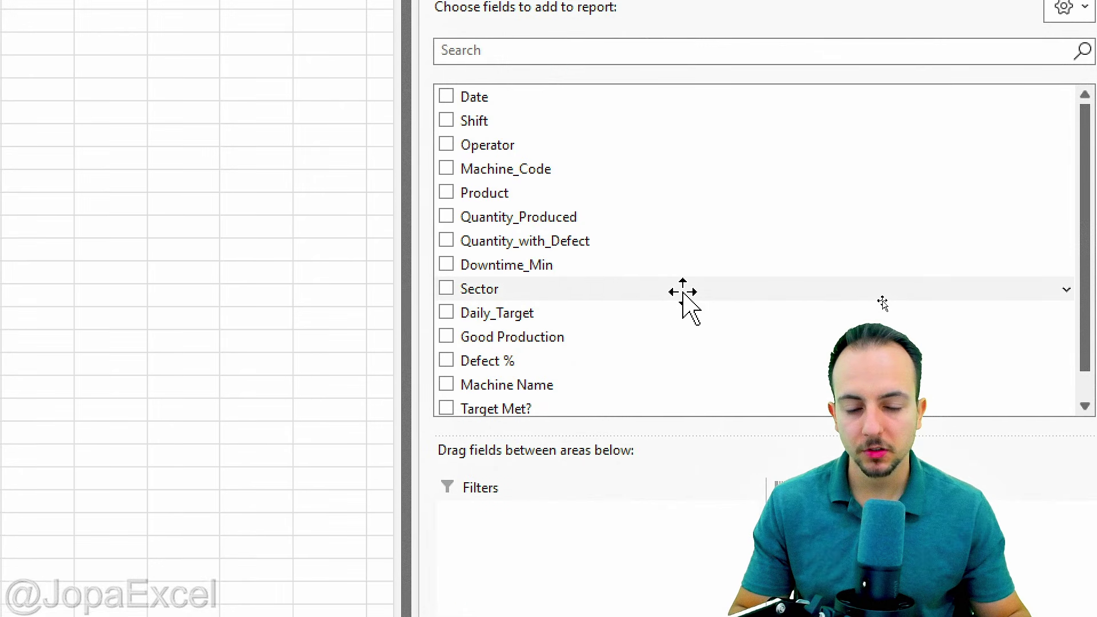
pyautogui.scroll(-1, 682, 286)
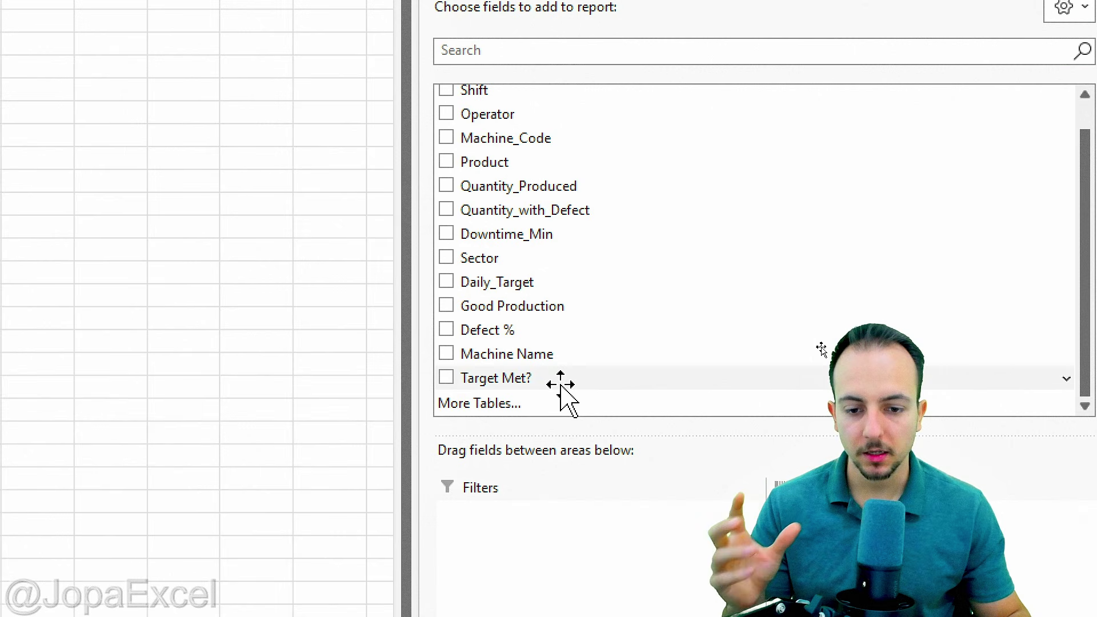
pyautogui.moveTo(561, 384); pyautogui.dragTo(578, 457)
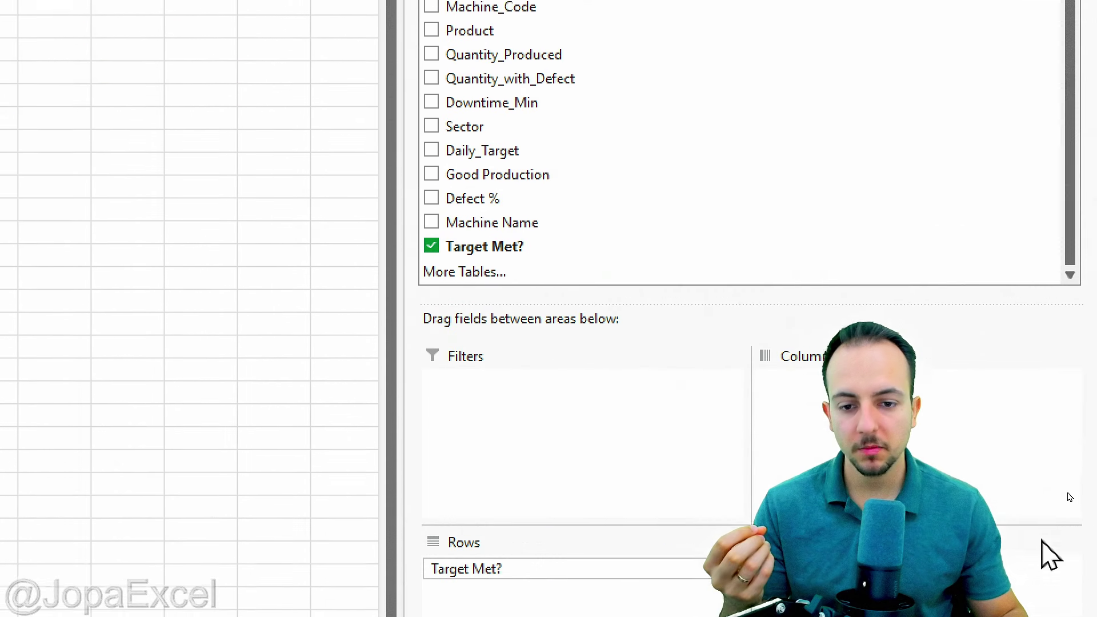
pyautogui.moveTo(502, 245); pyautogui.dragTo(990, 590)
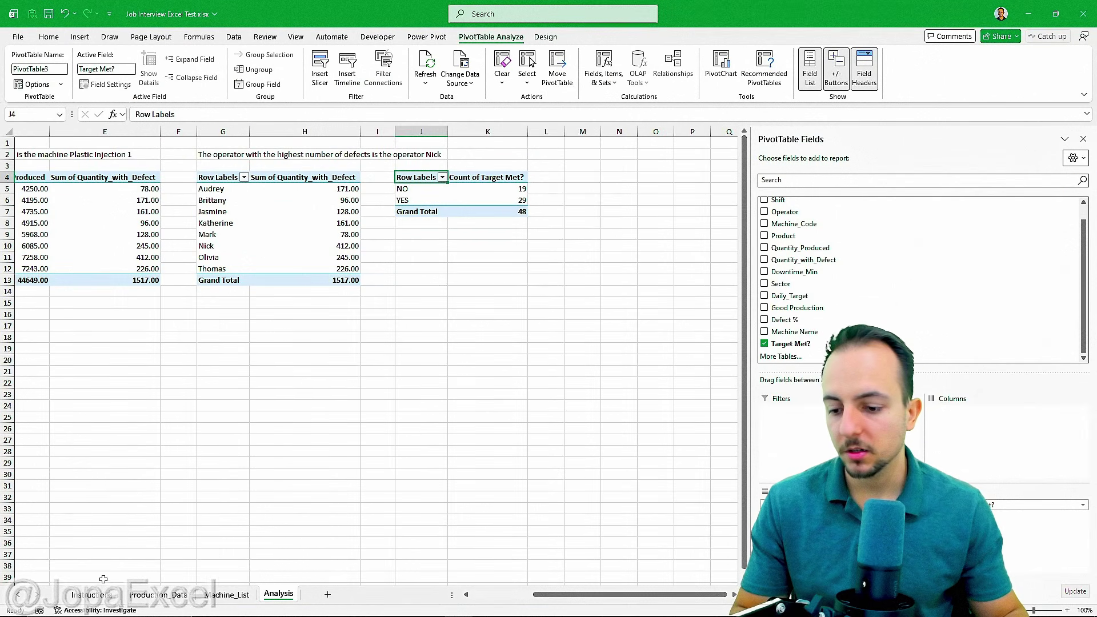
# Step: Check question 4.3 in the Instructions worksheet against the Target Met? PivotTable in Analysis
pyautogui.click(94, 594)
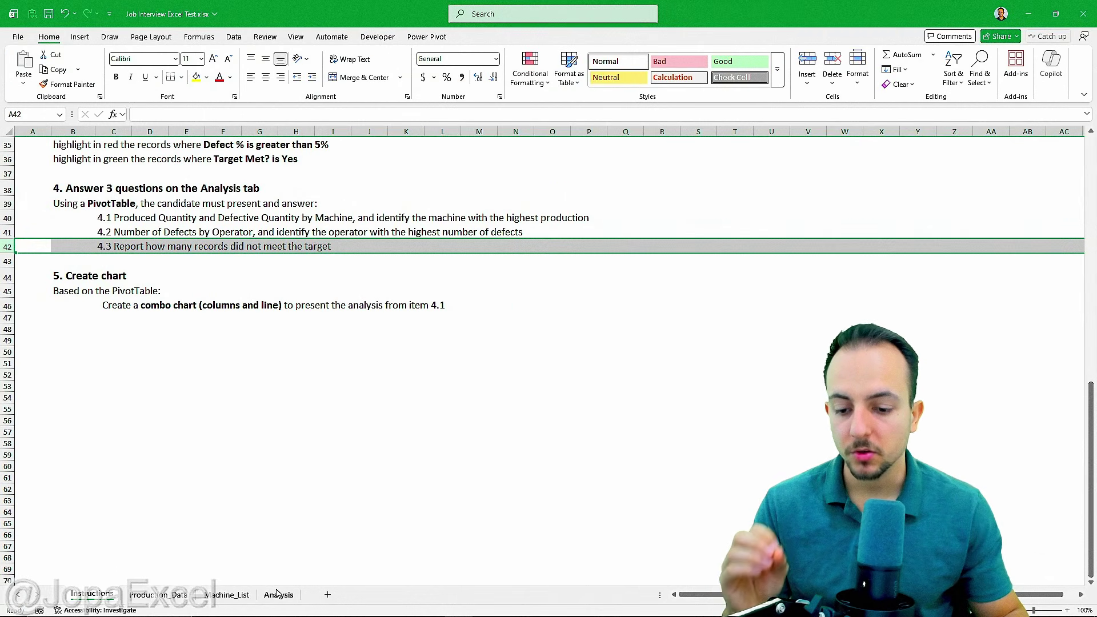
pyautogui.click(279, 595)
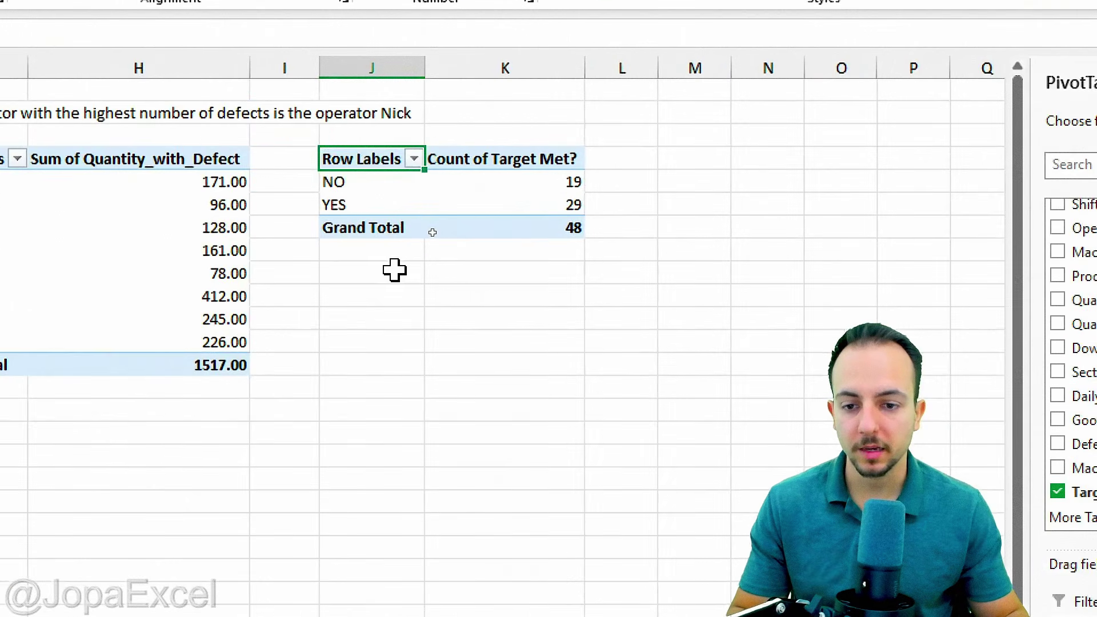
pyautogui.moveTo(432, 233); pyautogui.dragTo(462, 234)
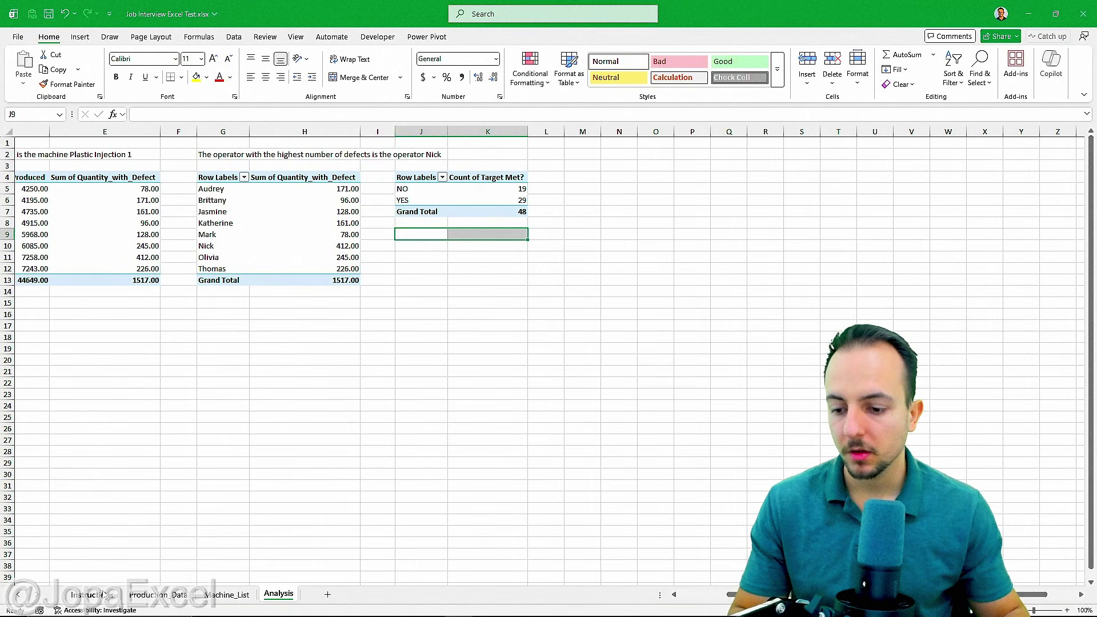
# Step: Read task 5, Create chart, in rows 44 to 46 of the Instructions worksheet, noting the required chart type
pyautogui.click(104, 595)
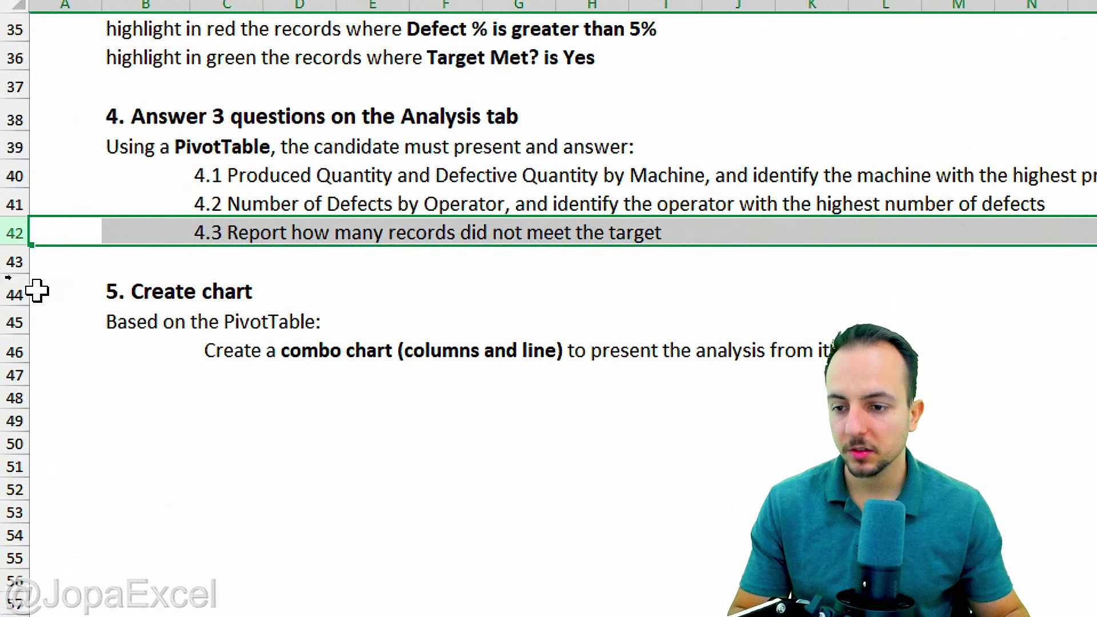
pyautogui.click(11, 207)
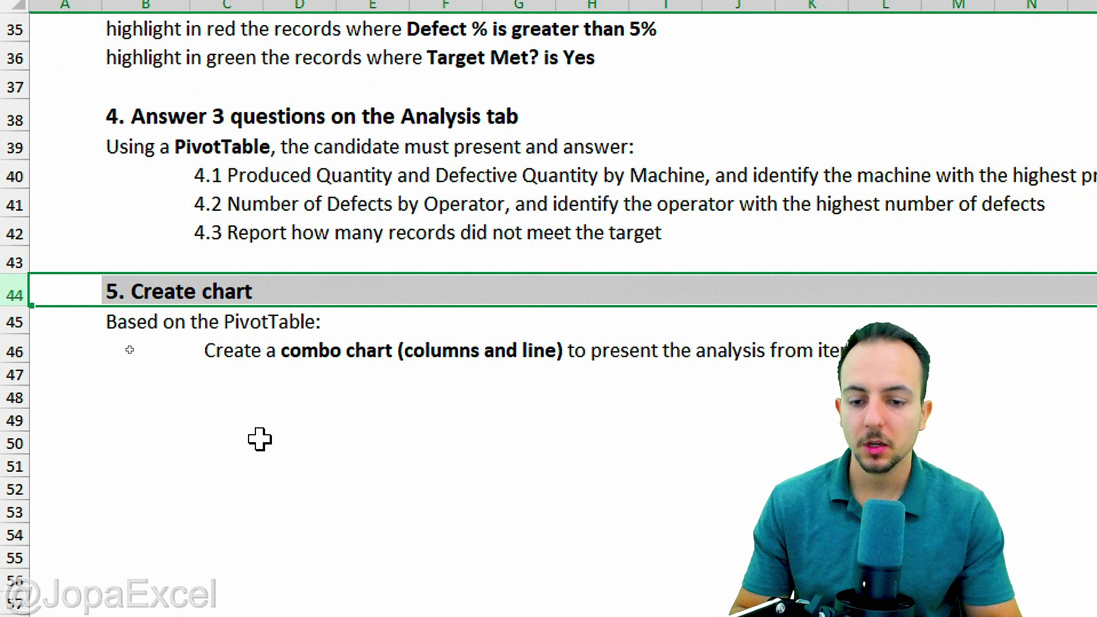
pyautogui.moveTo(283, 372); pyautogui.dragTo(377, 373)
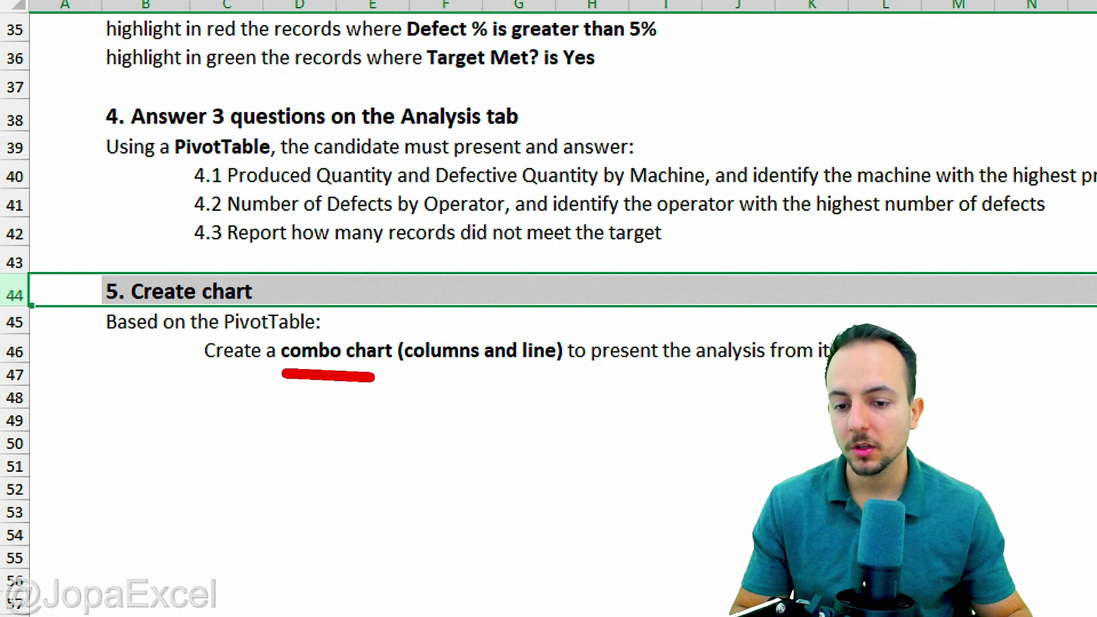